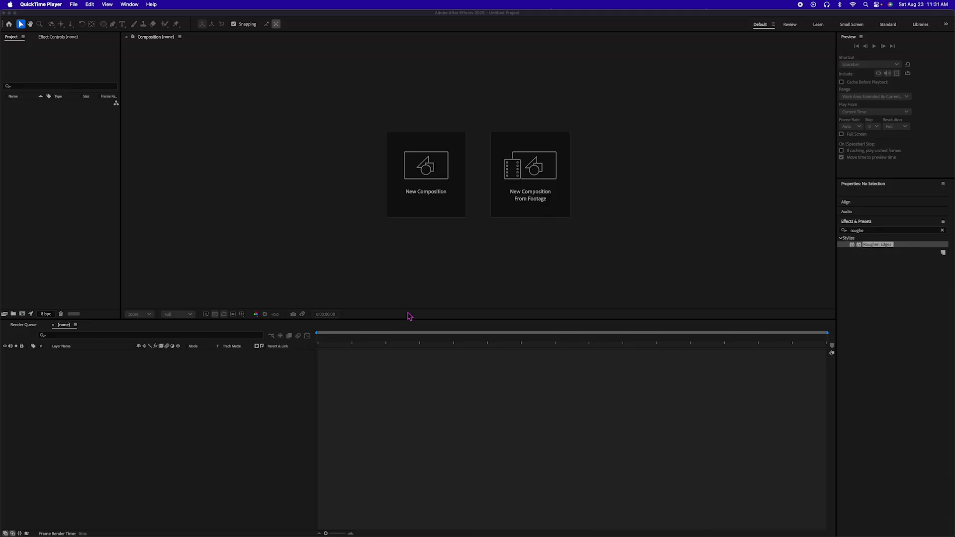
# - Import CampingBeachSketch.jpg and create a 1920 x 1080 composition at 24 fps with a 15-second duration
pyautogui.doubleClick(94, 214)
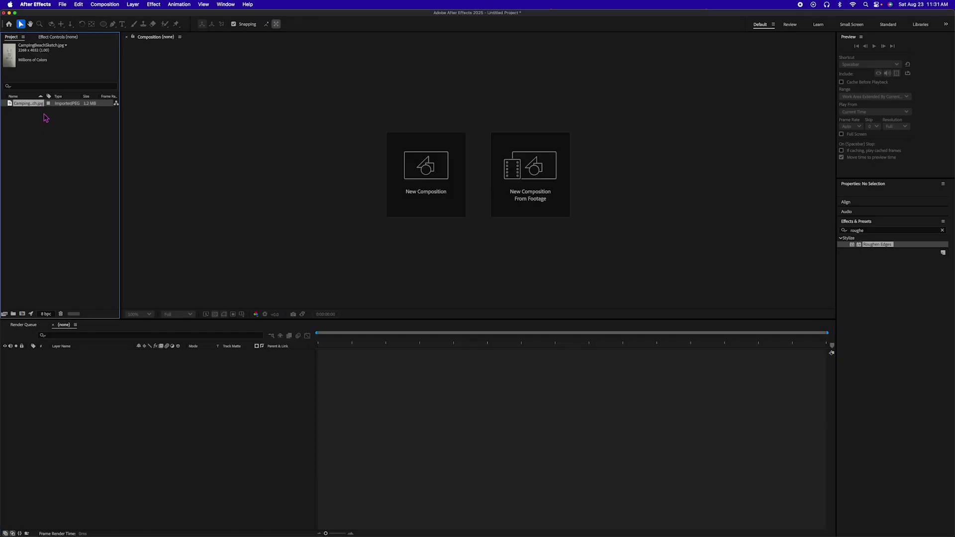
pyautogui.click(441, 194)
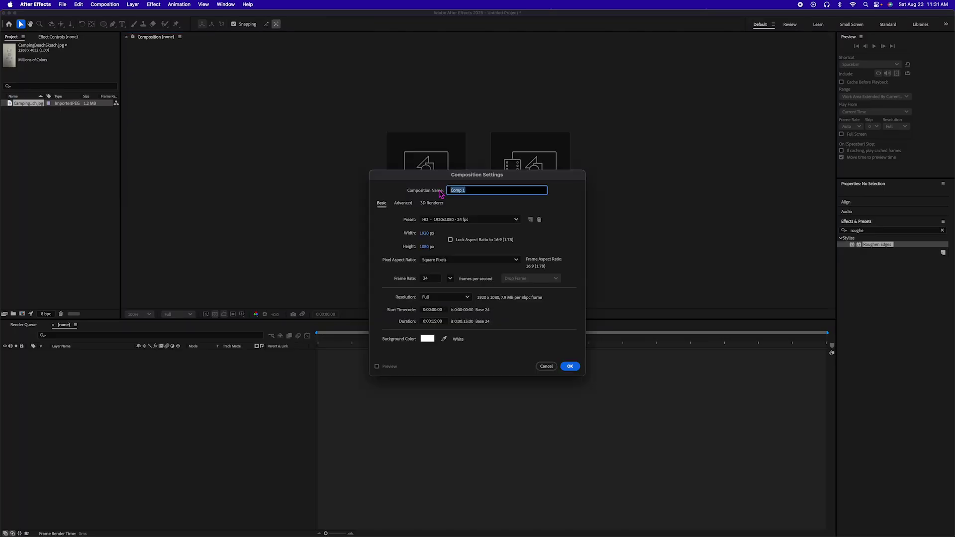
pyautogui.press('Return')
# - Place the sketch in Comp 1 scaled to 23% and lock its layer
pyautogui.moveTo(22, 105)
pyautogui.mouseDown()
pyautogui.moveTo(88, 375)
pyautogui.moveTo(140, 360)
pyautogui.moveTo(121, 363)
pyautogui.mouseUp()
pyautogui.press('s')
pyautogui.click(24, 365)
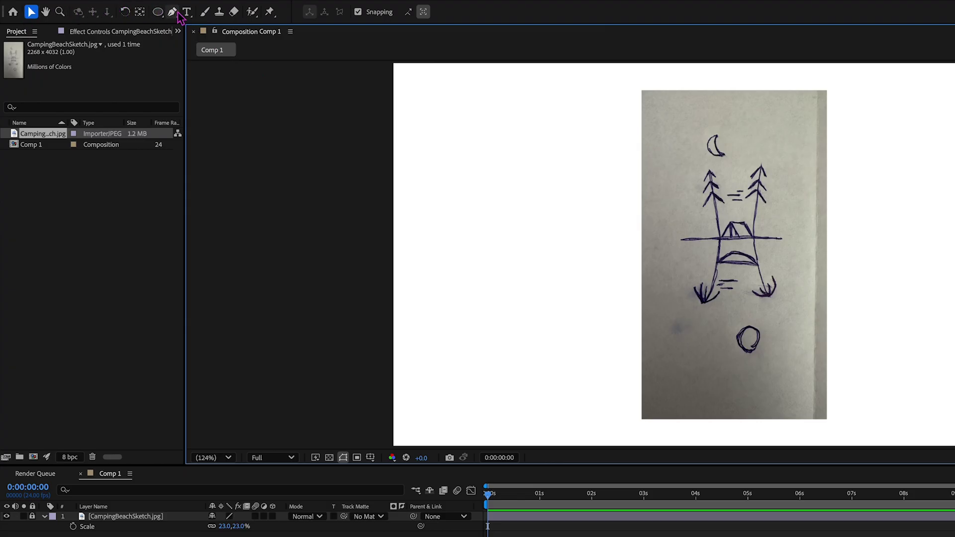
# - Trace the sketch's horizon as a straight horizontal line with the Pen tool, using a 10 px black stroke
pyautogui.click(172, 12)
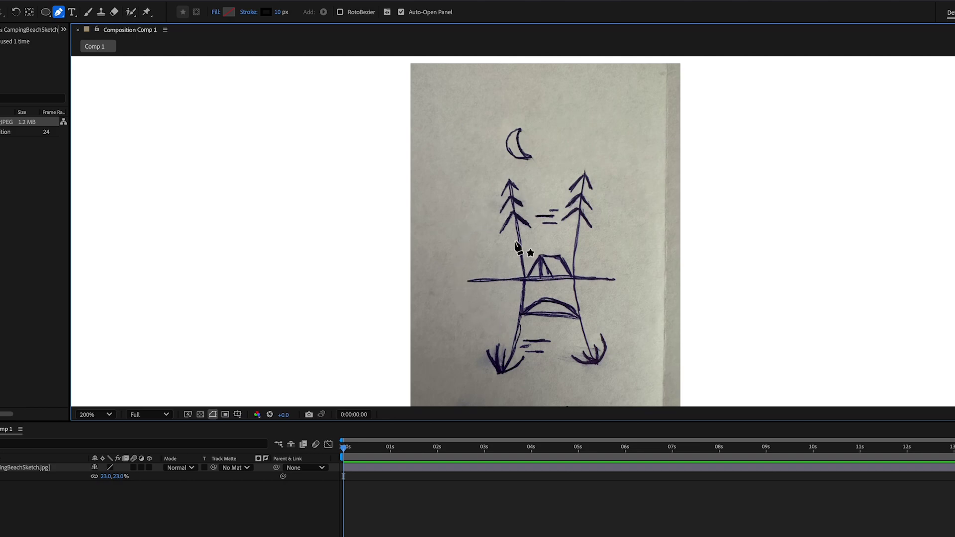
pyautogui.hscroll(1, 554, 279)
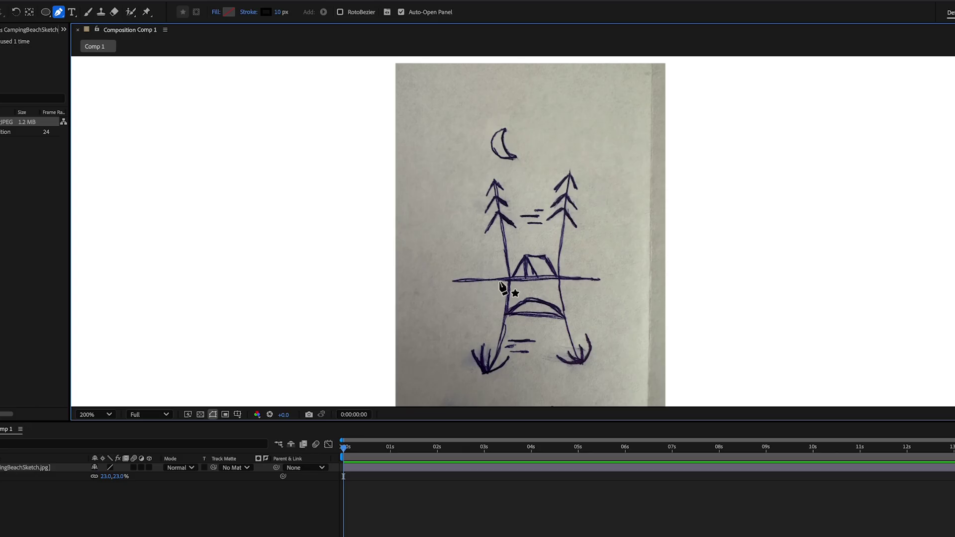
pyautogui.click(451, 276)
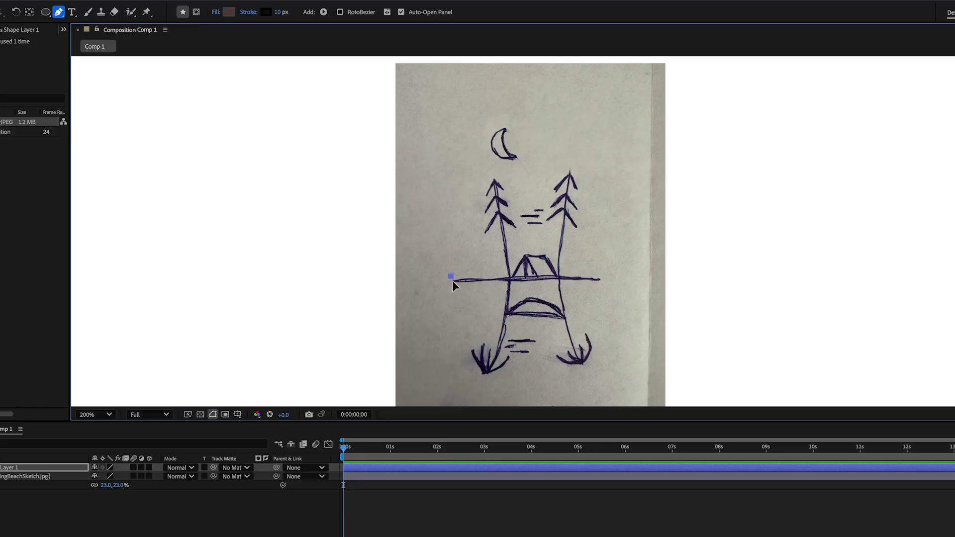
pyautogui.click(605, 277)
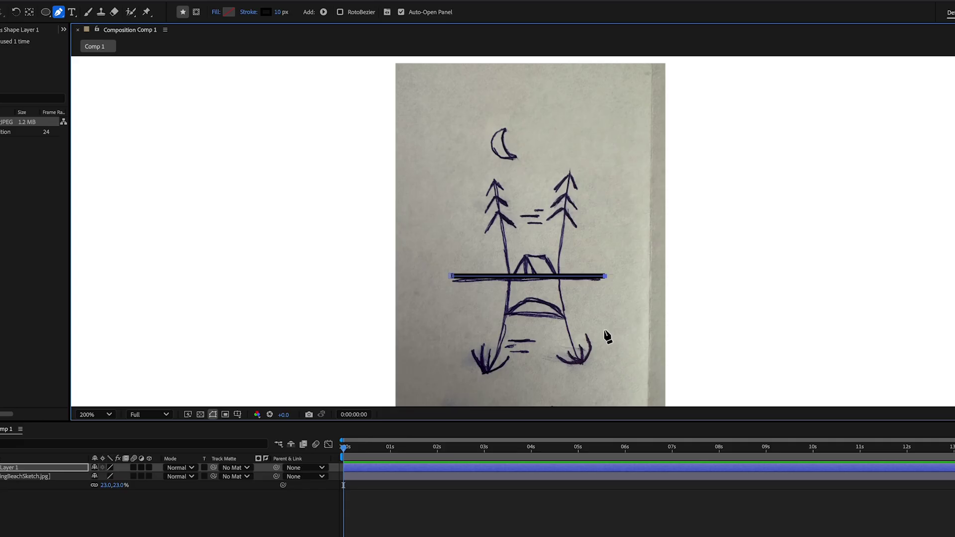
pyautogui.click(605, 203)
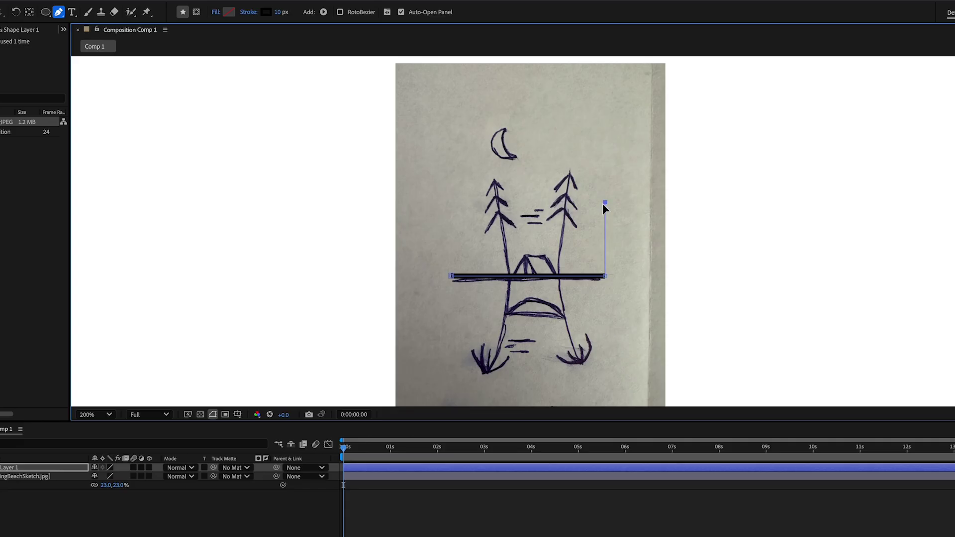
pyautogui.click(656, 253)
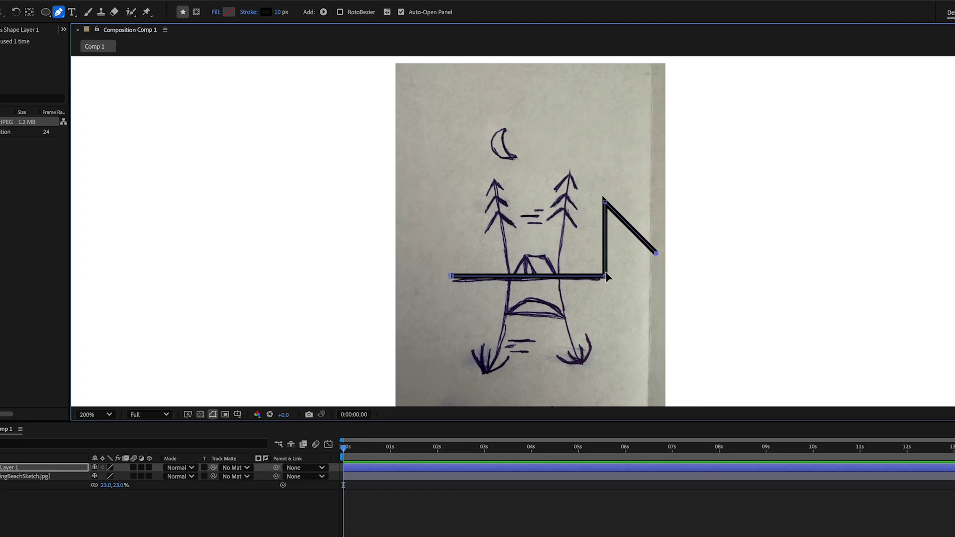
pyautogui.hotkey('ctrl', 'z')
pyautogui.hotkey('ctrl', 'z')
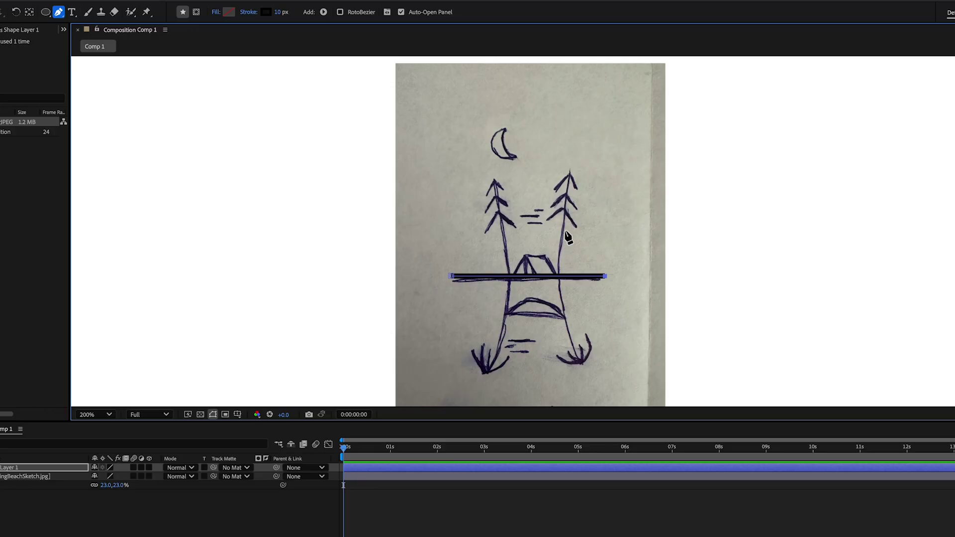
pyautogui.click(558, 265)
pyautogui.hotkey('ctrl', 'z')
# - Deselect the horizon line and trace the right tree's trunk with the Pen tool on a new shape layer
pyautogui.moveTo(606, 280); pyautogui.dragTo(580, 251)
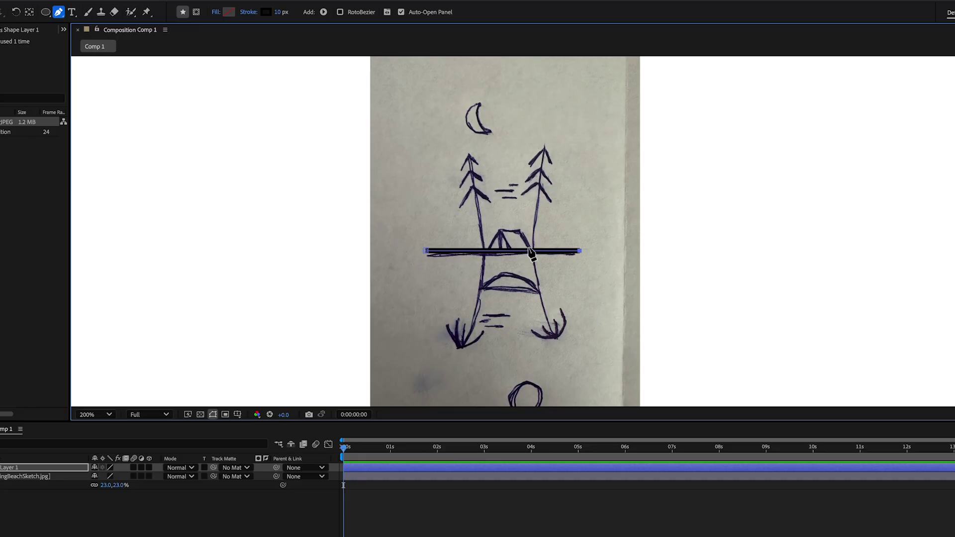
pyautogui.press('v')
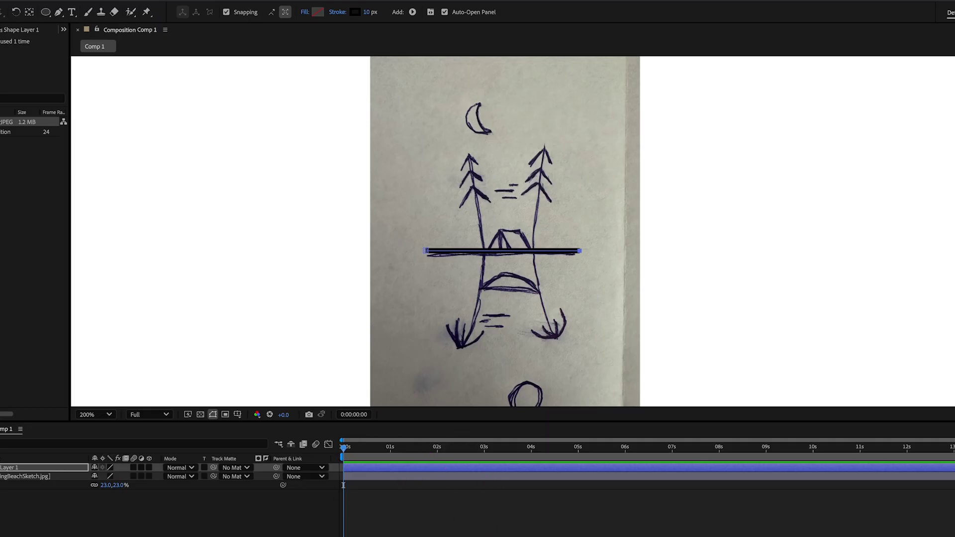
pyautogui.click(388, 515)
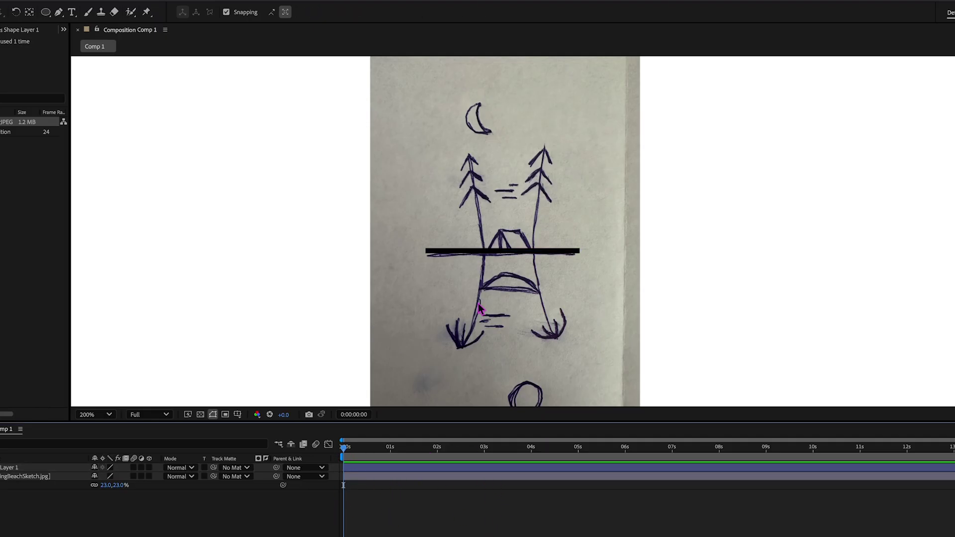
pyautogui.click(58, 15)
pyautogui.click(531, 241)
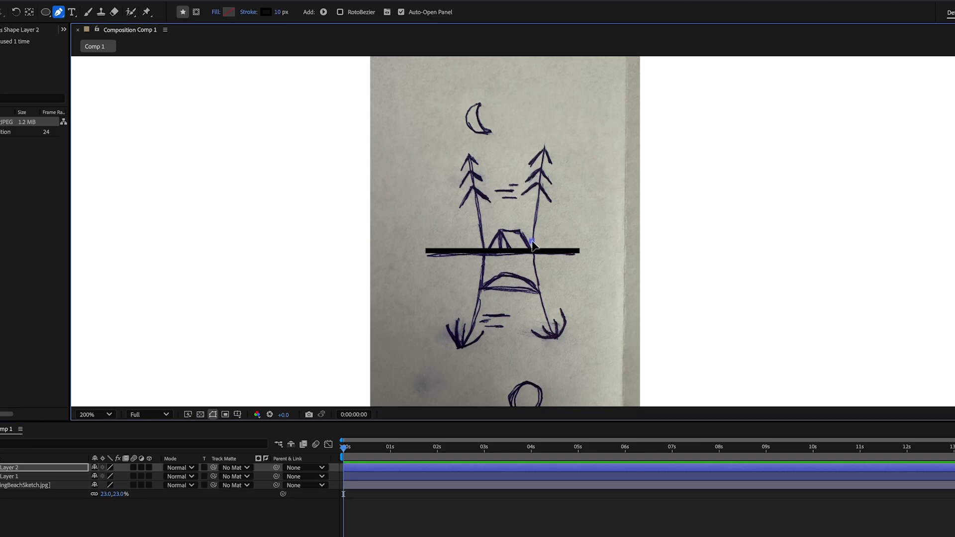
pyautogui.click(546, 145)
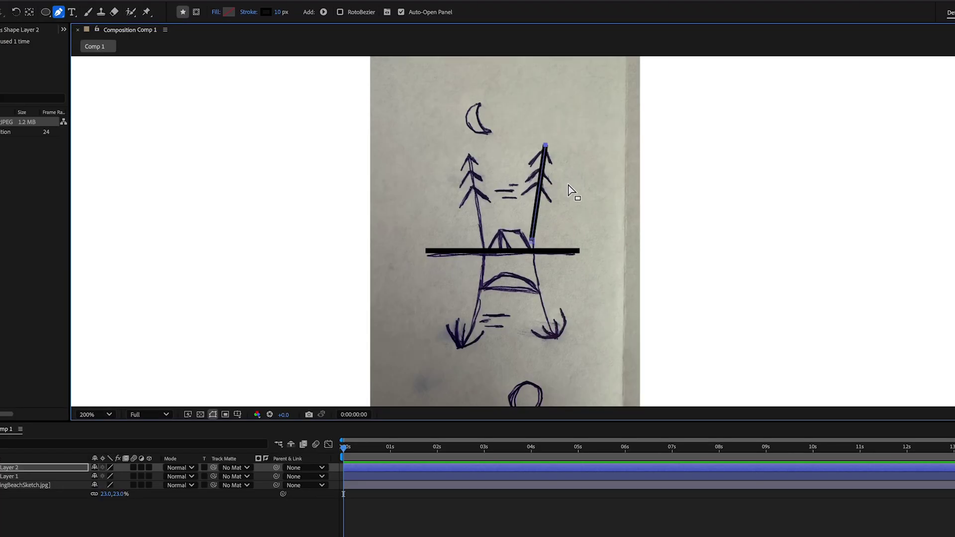
# - Trace the right tree's three tiers of angled branches as separate open paths in the trunk's shape layer
pyautogui.keyDown('ctrl'); pyautogui.click(561, 158); pyautogui.keyUp('ctrl')
pyautogui.click(533, 158)
pyautogui.click(546, 144)
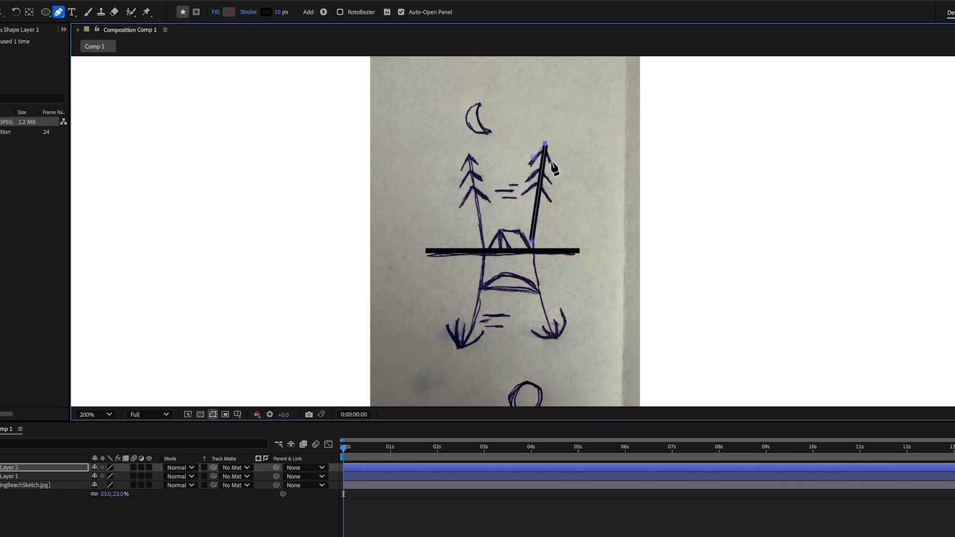
pyautogui.click(551, 162)
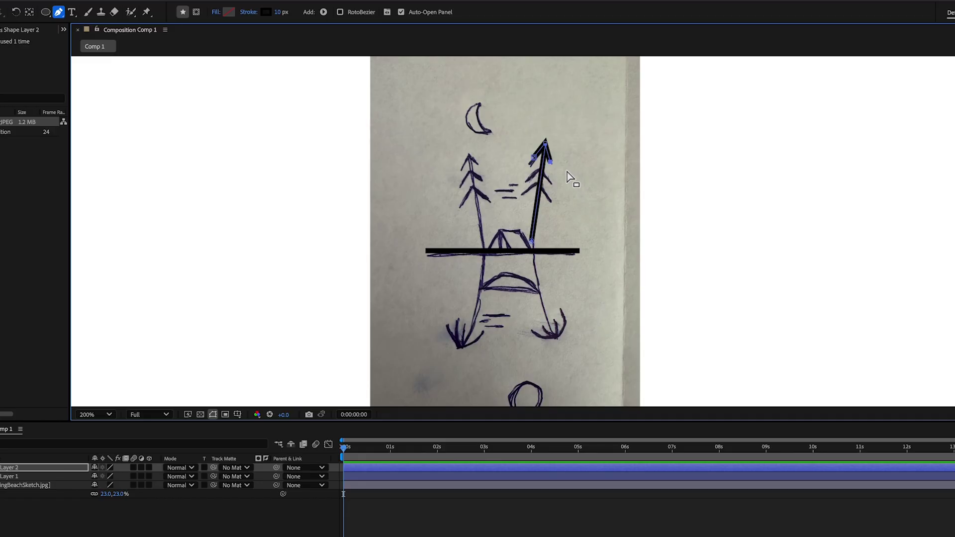
pyautogui.keyDown('super'); pyautogui.click(567, 172); pyautogui.keyUp('super')
pyautogui.click(527, 175)
pyautogui.click(541, 165)
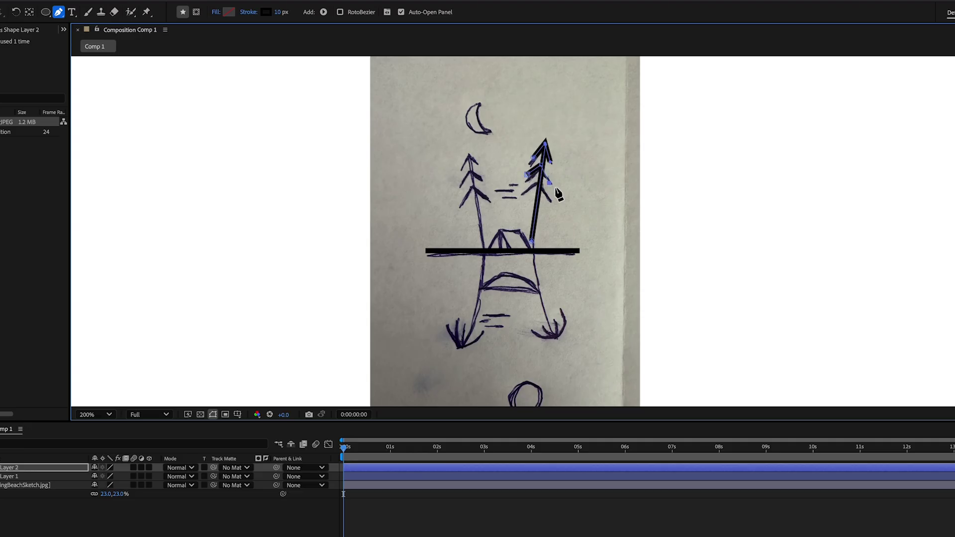
pyautogui.keyDown('super'); pyautogui.click(580, 189); pyautogui.keyUp('super')
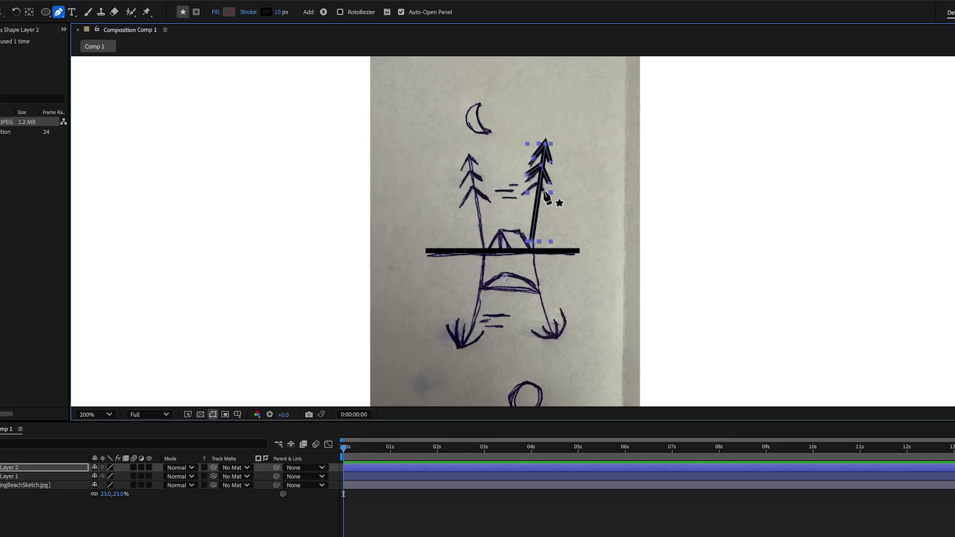
pyautogui.click(519, 193)
pyautogui.click(539, 182)
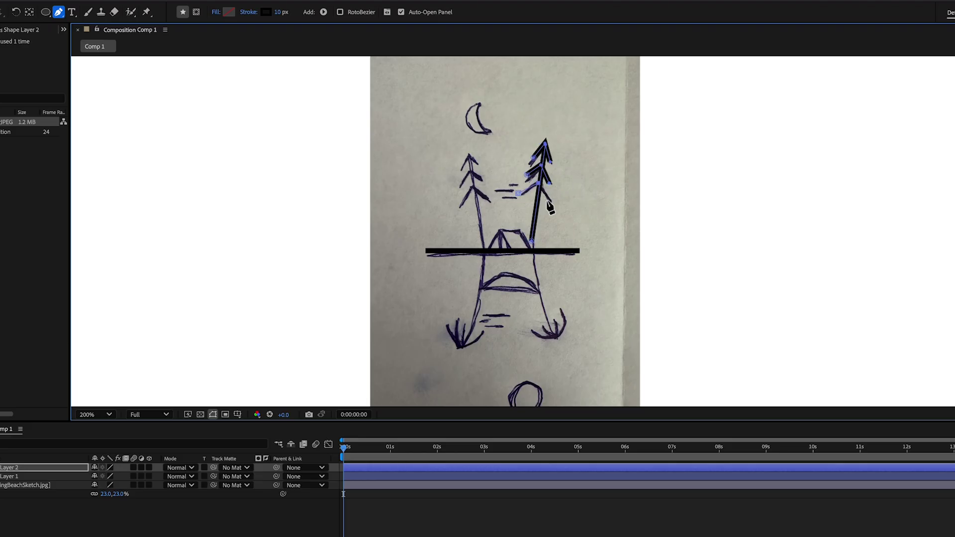
pyautogui.keyDown('super'); pyautogui.click(578, 211); pyautogui.keyUp('super')
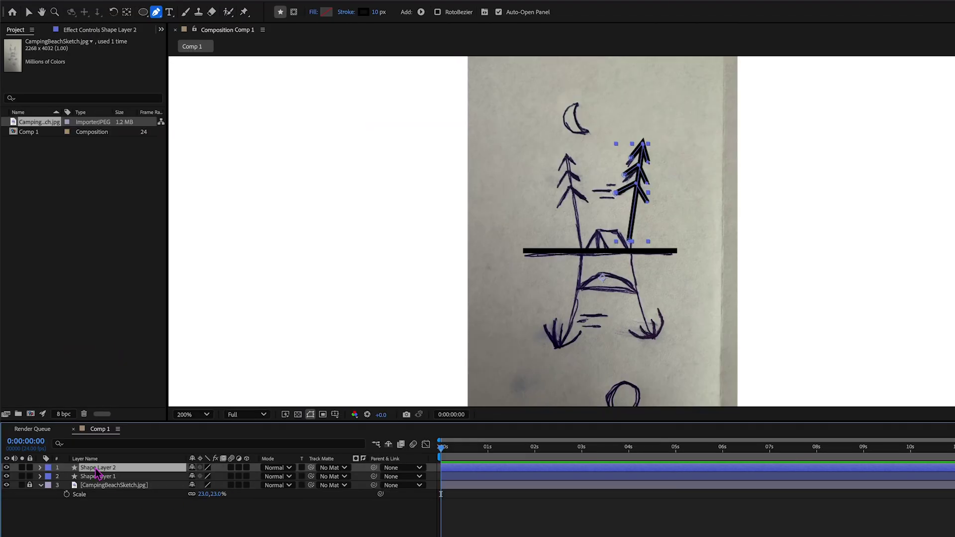
# - Rename the tree's shape layer as Right Tree and the horizontal line's layer as Horizon
pyautogui.press('Return')
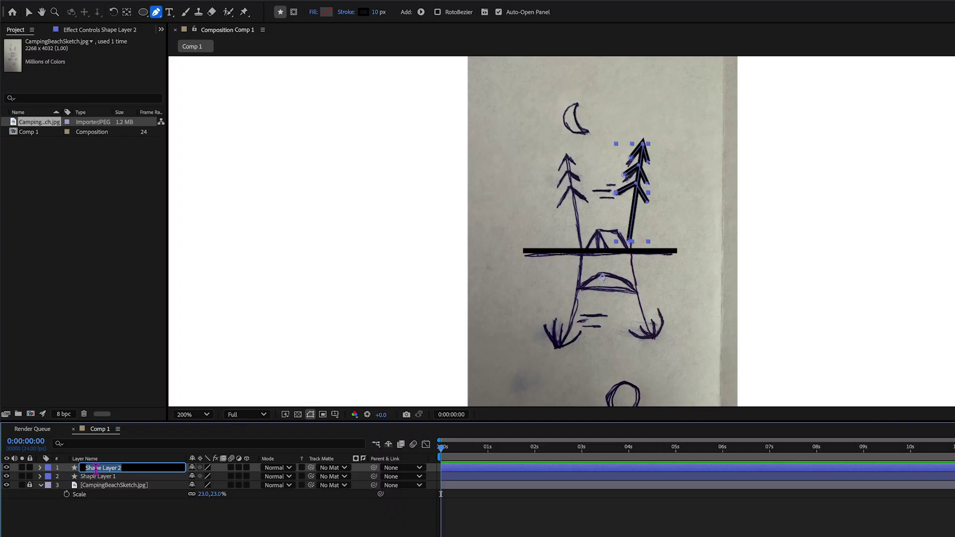
pyautogui.write('Right Tree')
pyautogui.press('Return')
pyautogui.click(102, 477)
pyautogui.press('Return')
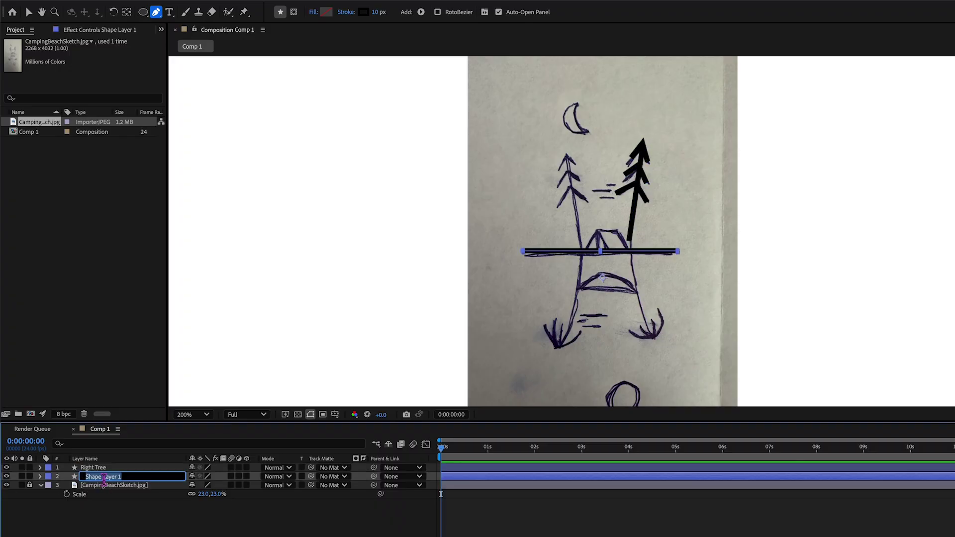
pyautogui.write('Horizon')
# - With no layer selected, trace the left tree's trunk from just above the horizon to its tip on a new shape layer
pyautogui.click(554, 523)
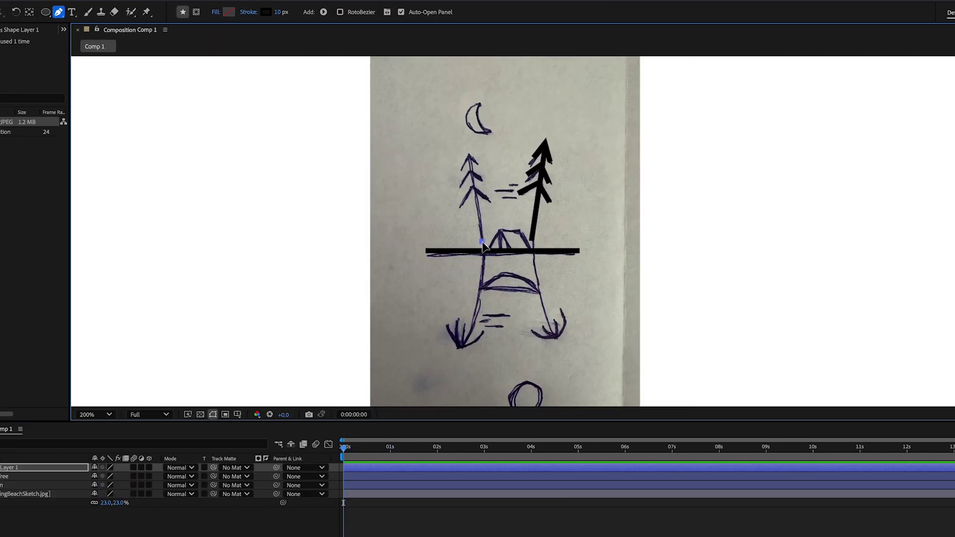
pyautogui.click(579, 241)
pyautogui.click(468, 155)
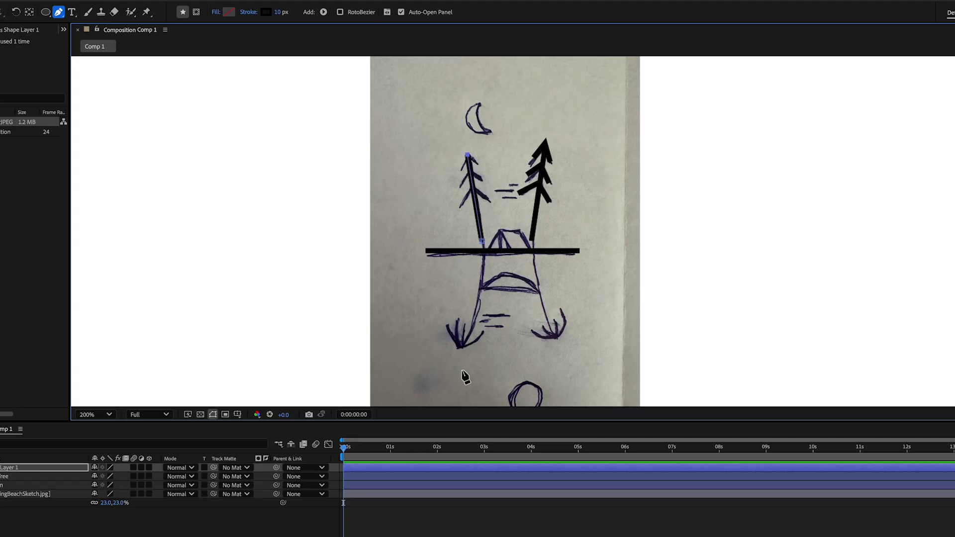
# - Trace the left tree's three tiers of angled branches as separate open paths in the same shape layer as its trunk
pyautogui.keyDown('ctrl'); pyautogui.click(439, 181); pyautogui.keyUp('ctrl')
pyautogui.click(459, 169)
pyautogui.click(466, 155)
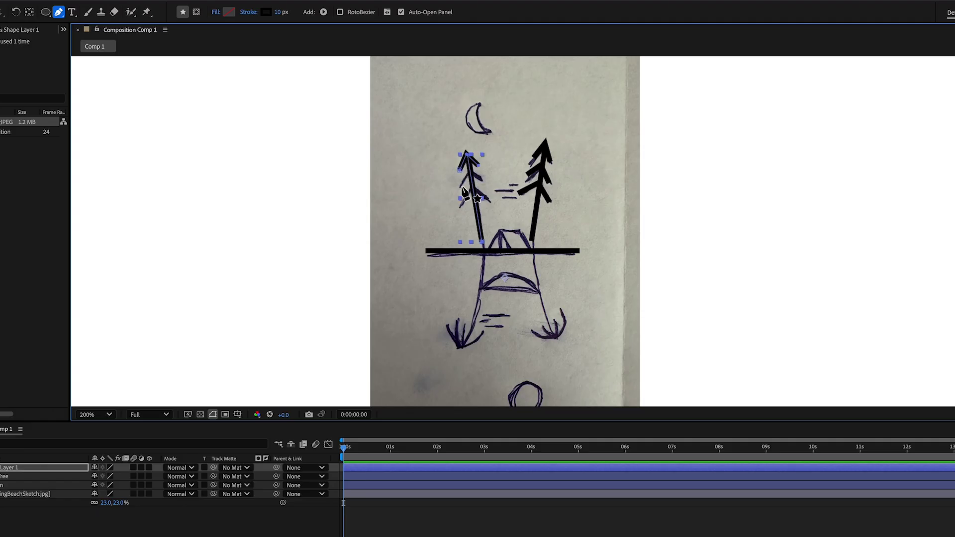
pyautogui.click(460, 185)
pyautogui.click(470, 171)
pyautogui.click(481, 179)
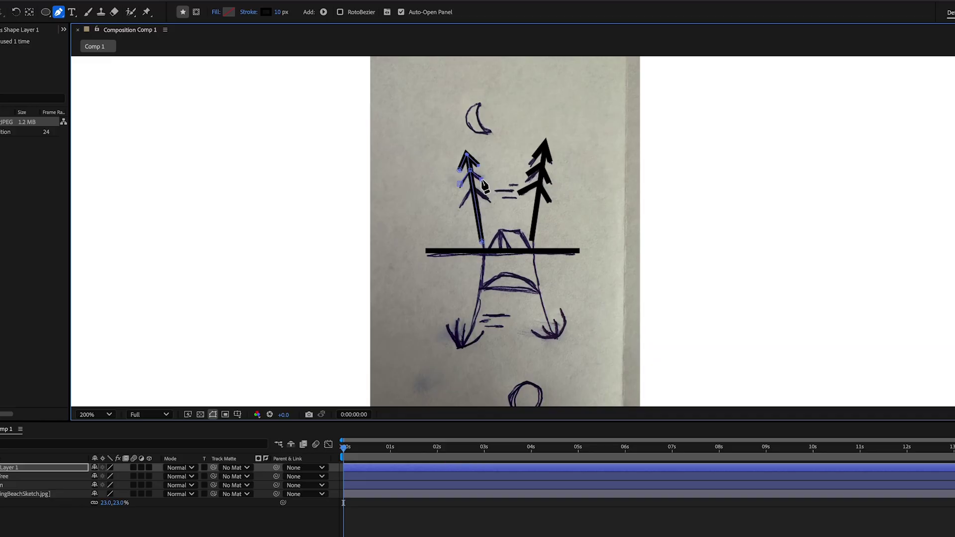
pyautogui.click(461, 204)
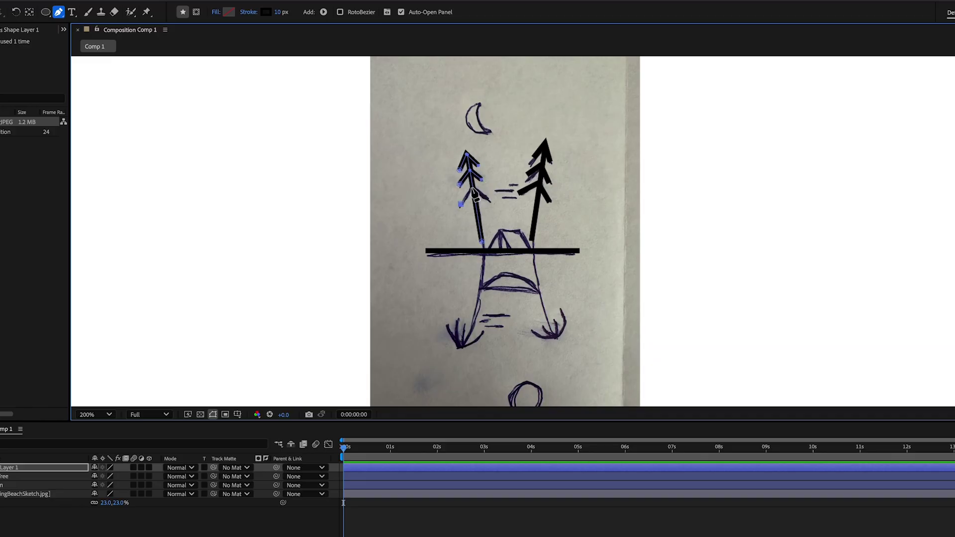
pyautogui.click(470, 187)
pyautogui.click(492, 203)
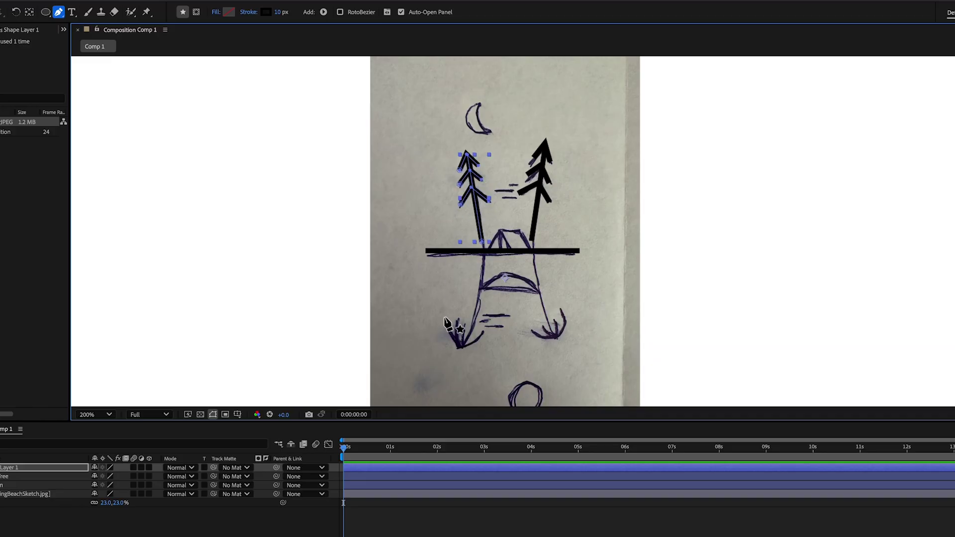
pyautogui.scroll(2, 493, 159)
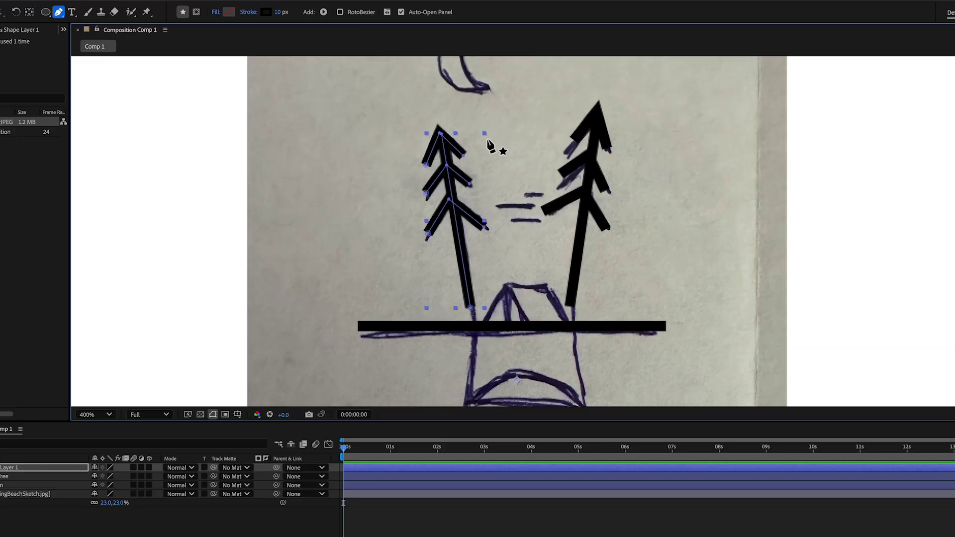
pyautogui.press('h')
pyautogui.moveTo(501, 107); pyautogui.dragTo(517, 175)
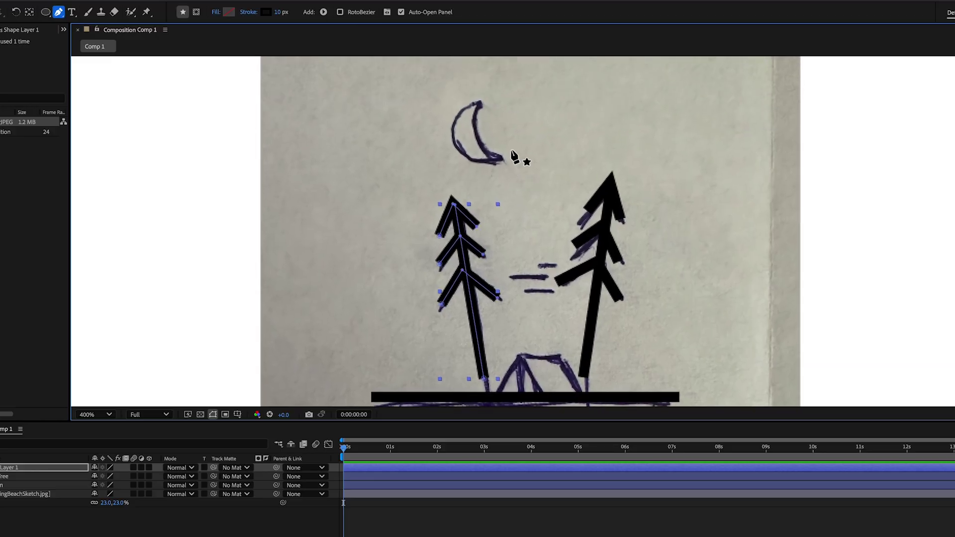
pyautogui.press('g')
pyautogui.click(503, 157)
pyautogui.click(450, 137)
pyautogui.click(479, 96)
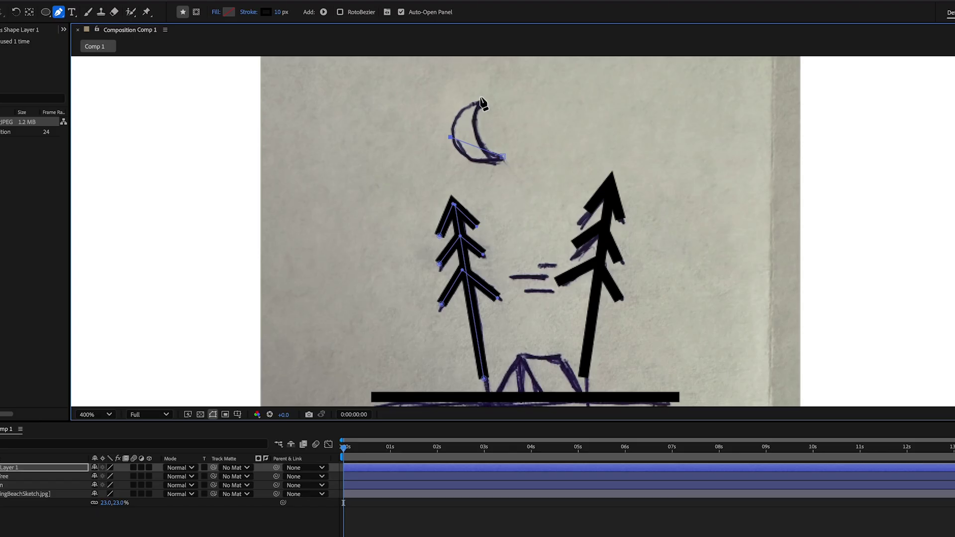
pyautogui.hotkey('ctrl', 'z')
pyautogui.hotkey('ctrl', 'z')
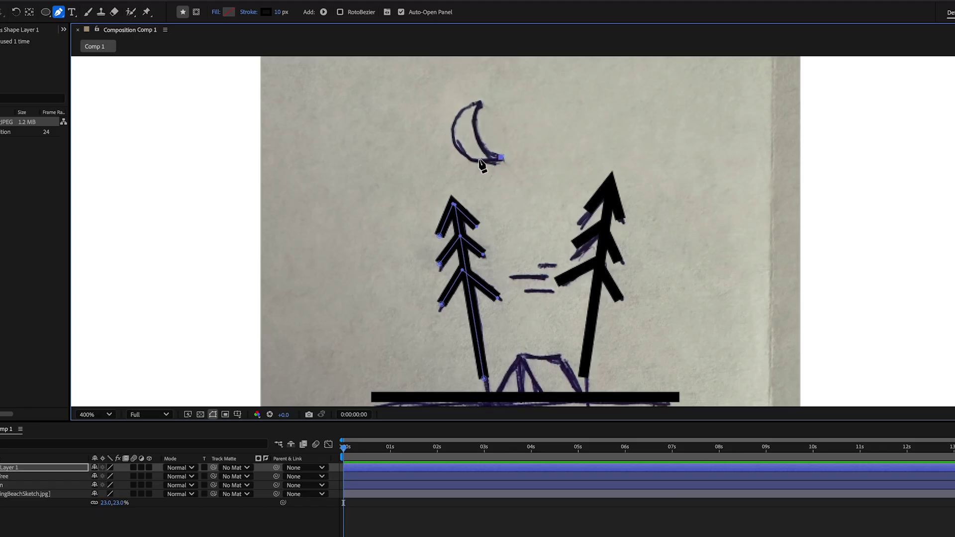
# - Trace the crescent moon's outer curve from its lower tip around the left side to its upper tip on a new shape layer
pyautogui.moveTo(457, 147)
pyautogui.mouseDown()
pyautogui.moveTo(441, 132)
pyautogui.moveTo(439, 208)
pyautogui.moveTo(413, 148)
pyautogui.moveTo(451, 216)
pyautogui.mouseUp()
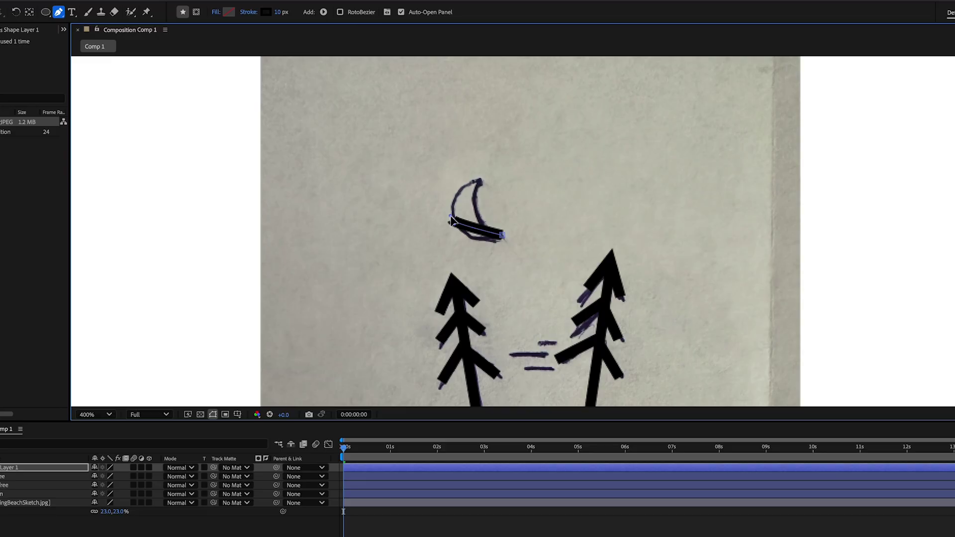
pyautogui.moveTo(451, 219); pyautogui.dragTo(429, 172)
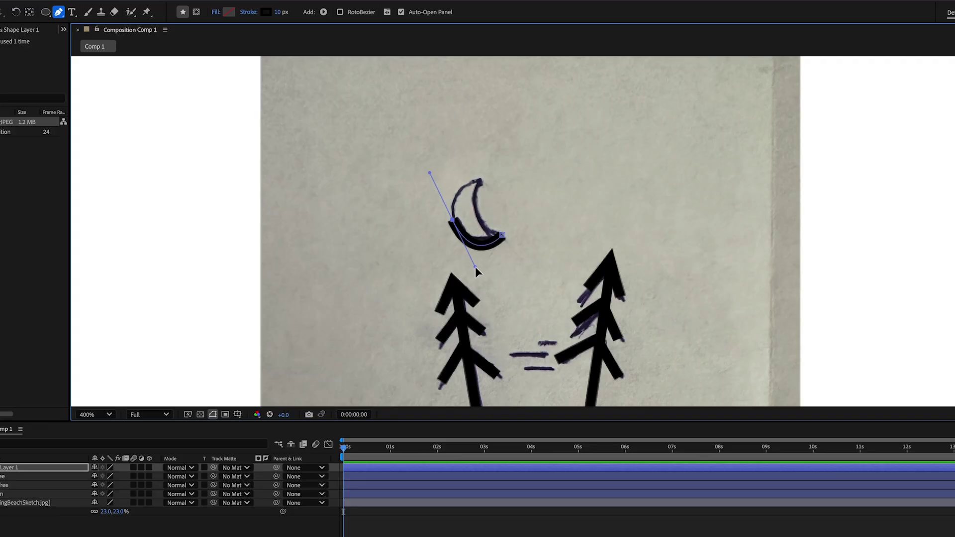
pyautogui.moveTo(476, 266); pyautogui.dragTo(467, 229)
pyautogui.scroll(-1, 473, 248)
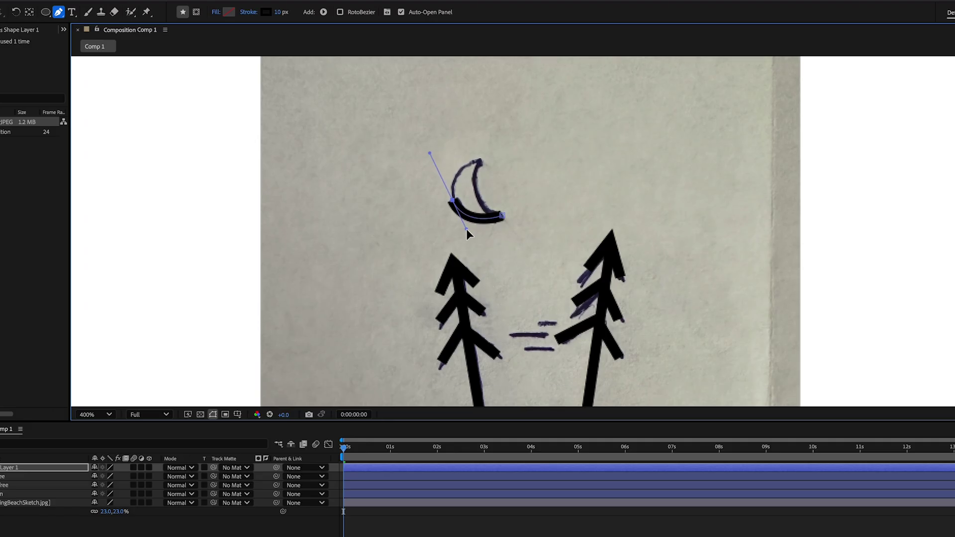
pyautogui.click(480, 159)
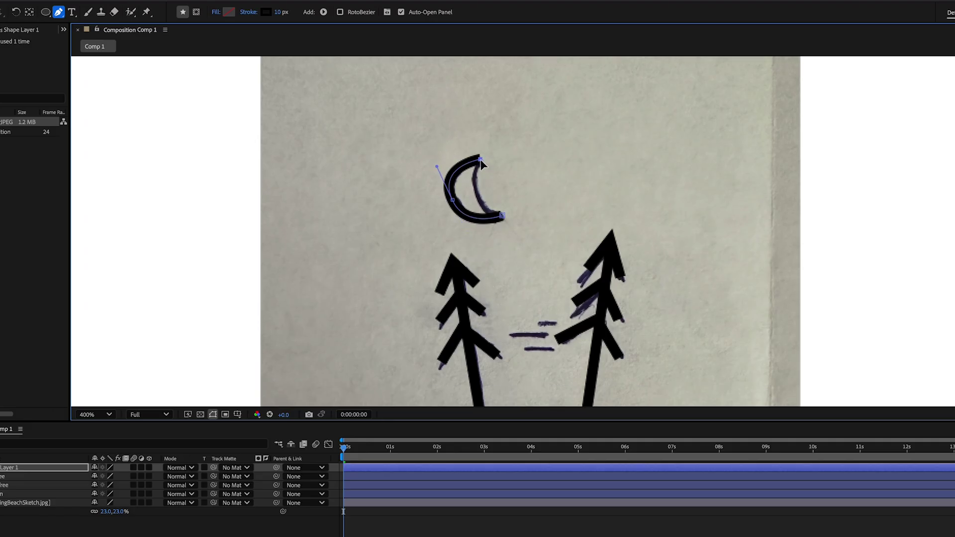
# - Close the moon's path along its inner curve at the lower tip and adjust its curve handles to fit the sketch
pyautogui.moveTo(481, 160); pyautogui.dragTo(500, 156)
pyautogui.press('super+z')
pyautogui.click(480, 160)
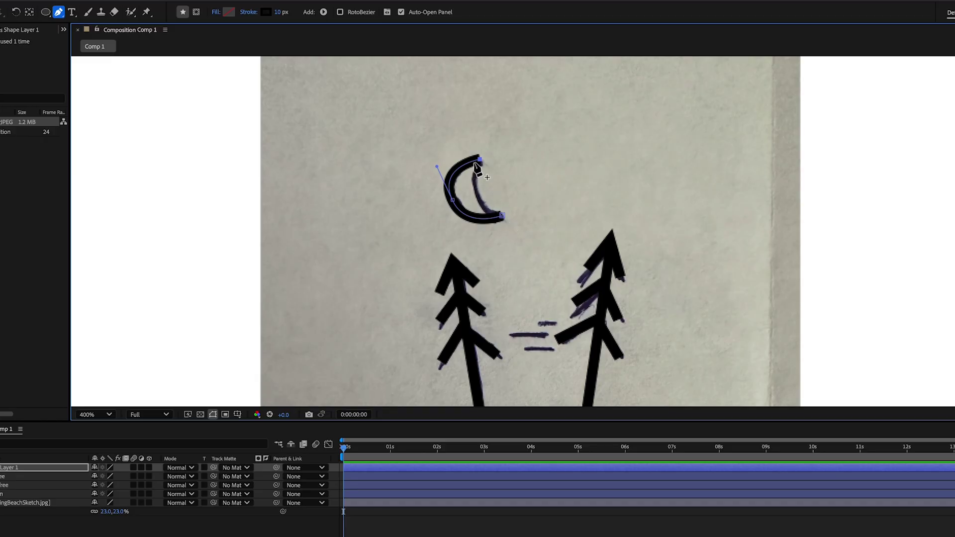
pyautogui.moveTo(503, 216); pyautogui.dragTo(547, 231)
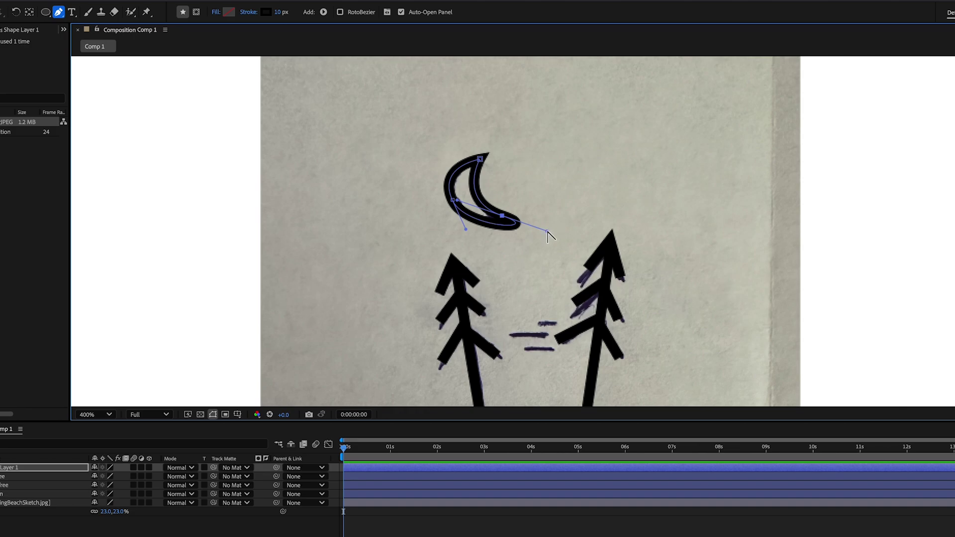
pyautogui.moveTo(548, 232); pyautogui.dragTo(459, 219)
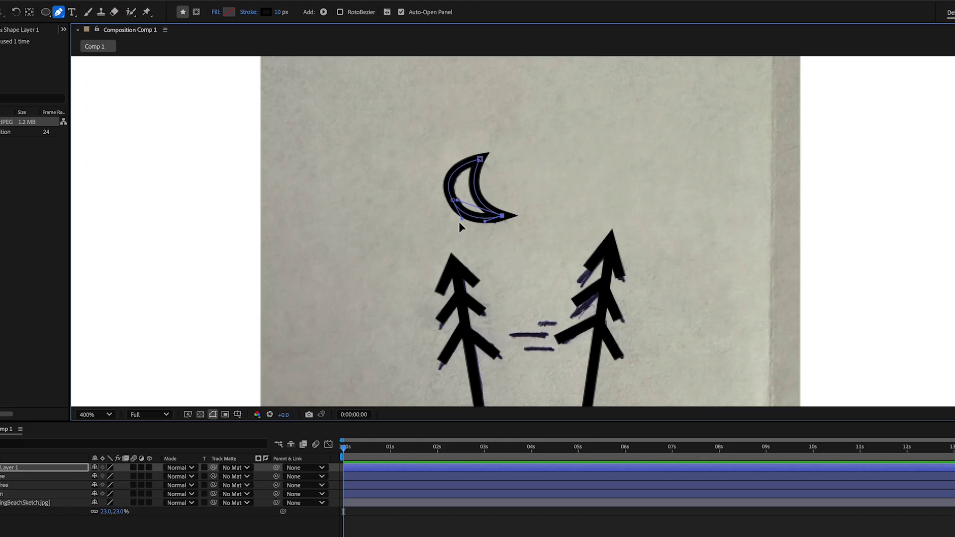
pyautogui.moveTo(454, 201); pyautogui.dragTo(443, 175)
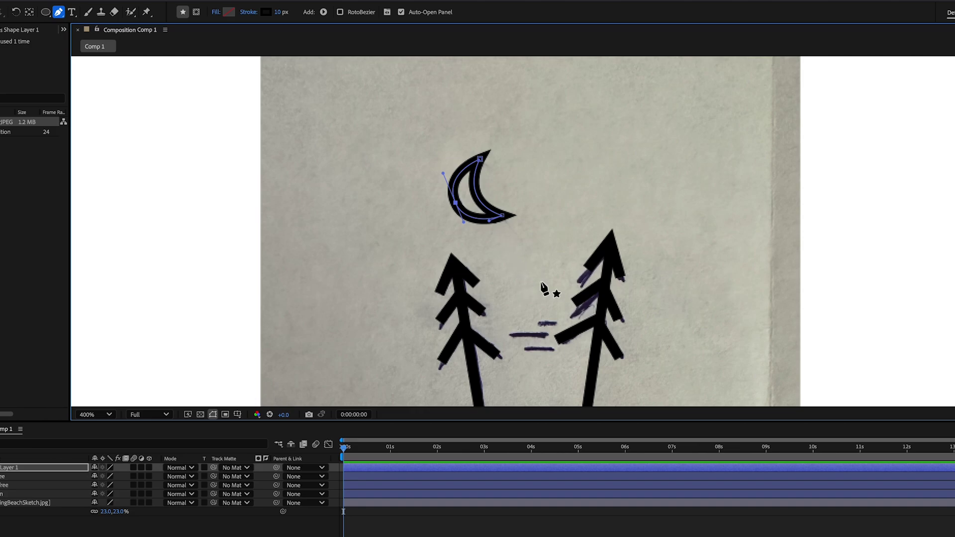
# - Rename the crescent's shape layer as moon
pyautogui.press('v')
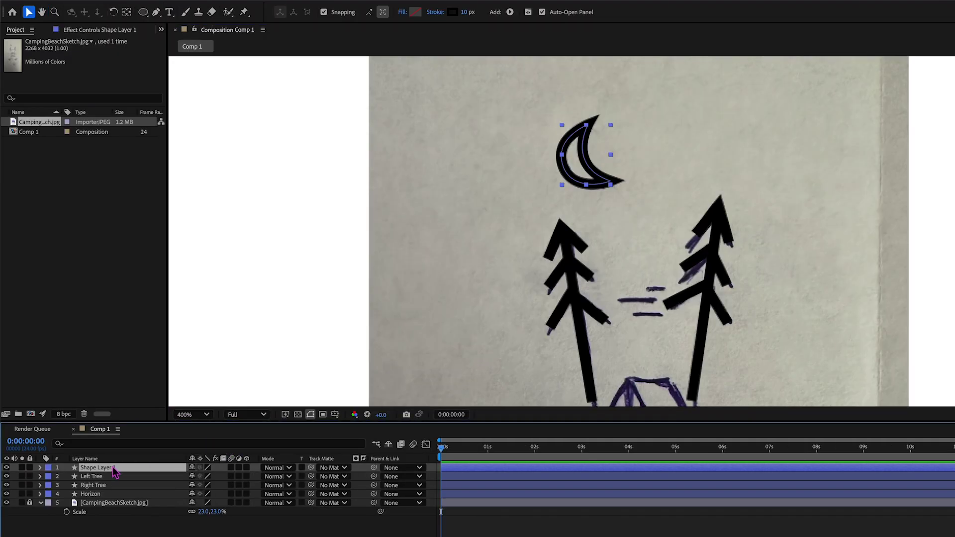
pyautogui.press('Return')
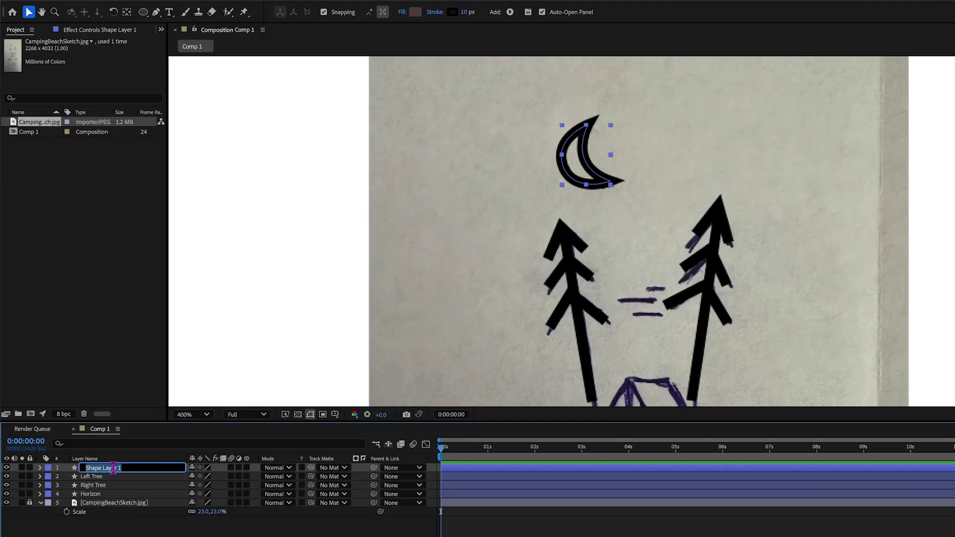
pyautogui.write('moon')
pyautogui.press('Return')
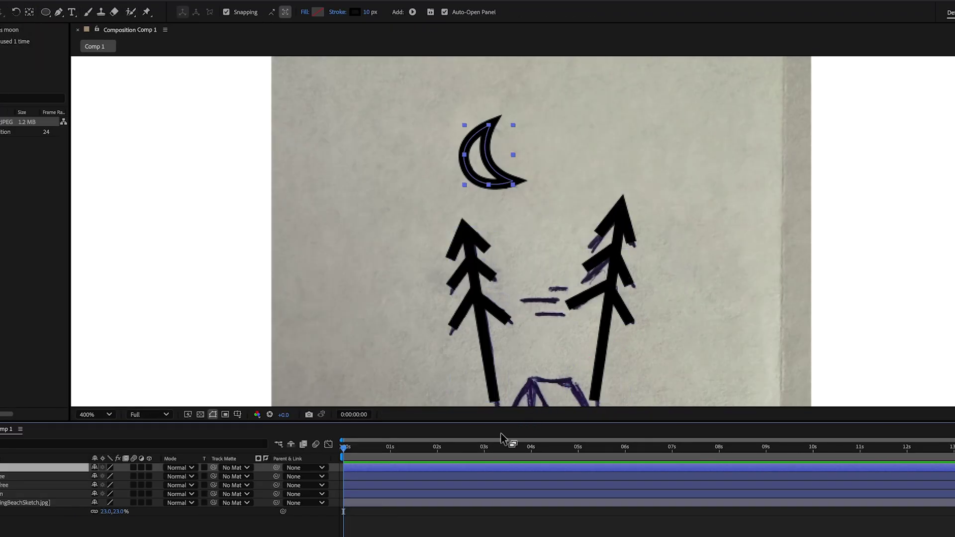
# - For all four traced shape layers together, cycle the fill through solid and gradient types back to none, and set the stroke width to 7 px
pyautogui.keyDown('shift'); pyautogui.click(428, 496); pyautogui.keyUp('shift')
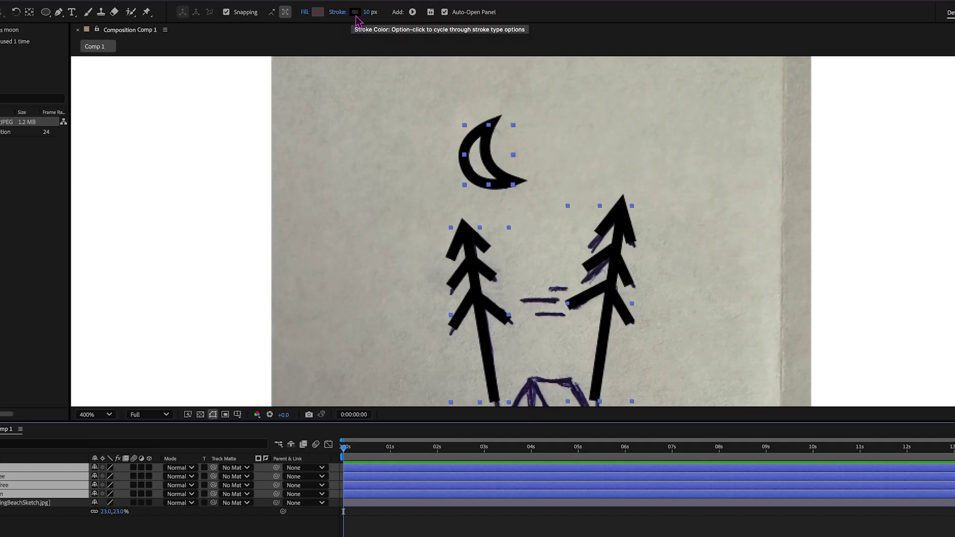
pyautogui.keyDown('alt'); pyautogui.click(315, 18); pyautogui.keyUp('alt')
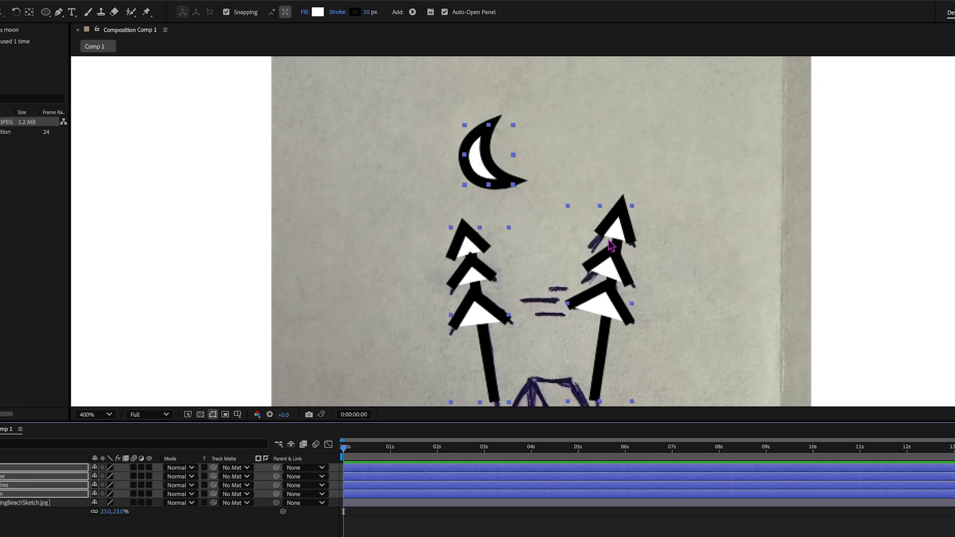
pyautogui.keyDown('alt'); pyautogui.click(318, 12); pyautogui.keyUp('alt')
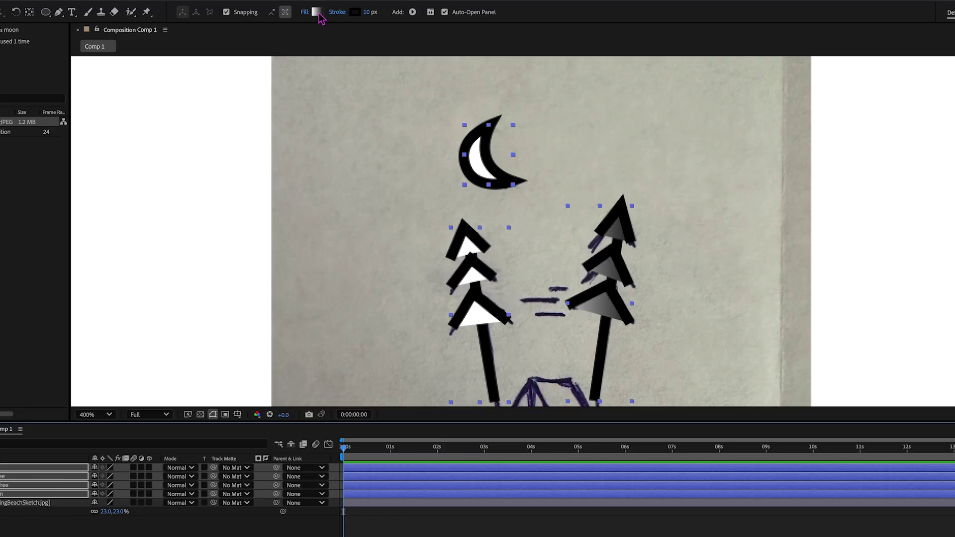
pyautogui.keyDown('alt'); pyautogui.click(317, 12); pyautogui.keyUp('alt')
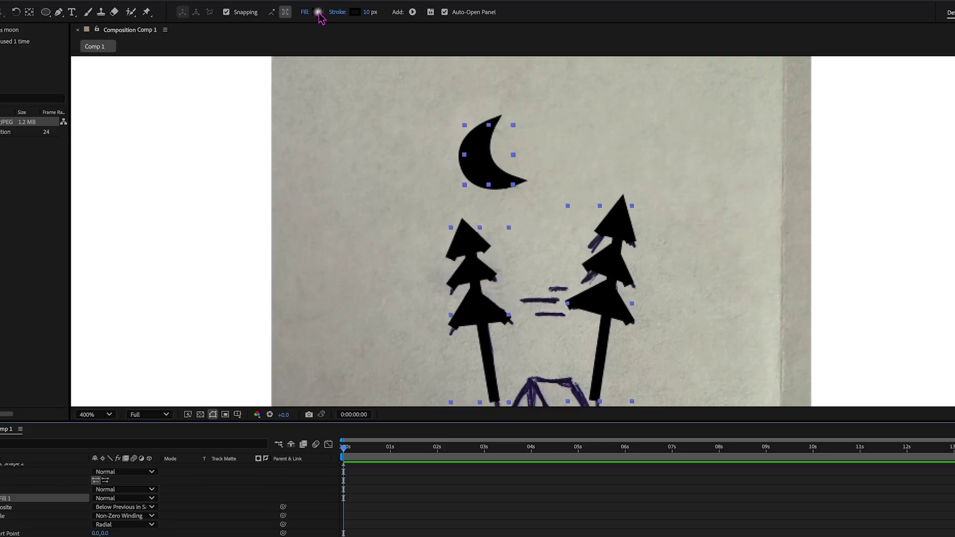
pyautogui.keyDown('alt'); pyautogui.click(318, 13); pyautogui.keyUp('alt')
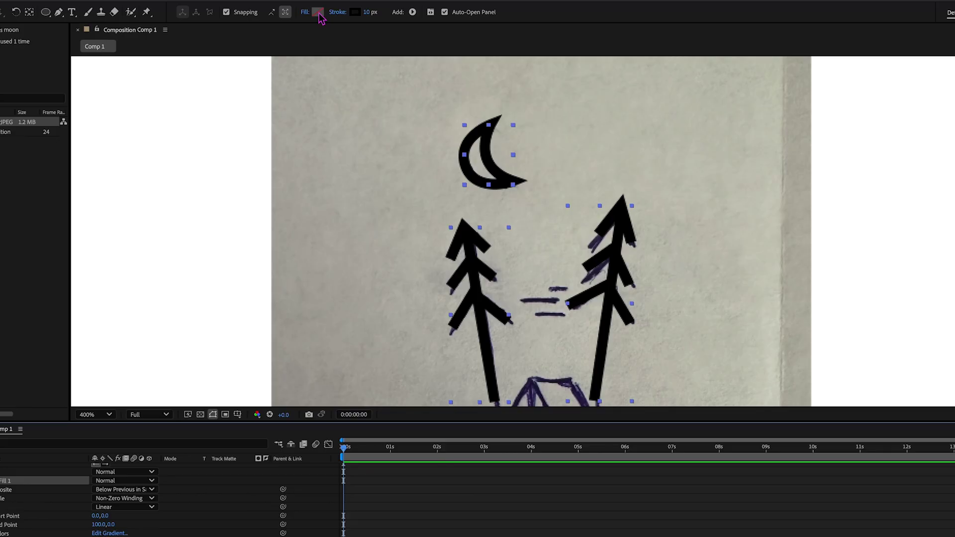
pyautogui.keyDown('alt'); pyautogui.click(318, 13); pyautogui.keyUp('alt')
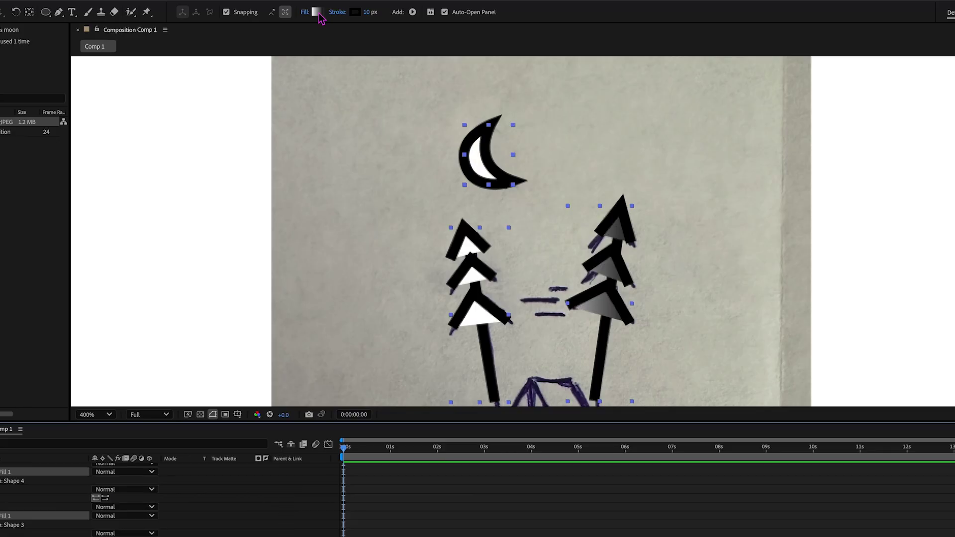
pyautogui.keyDown('alt'); pyautogui.click(319, 13); pyautogui.keyUp('alt')
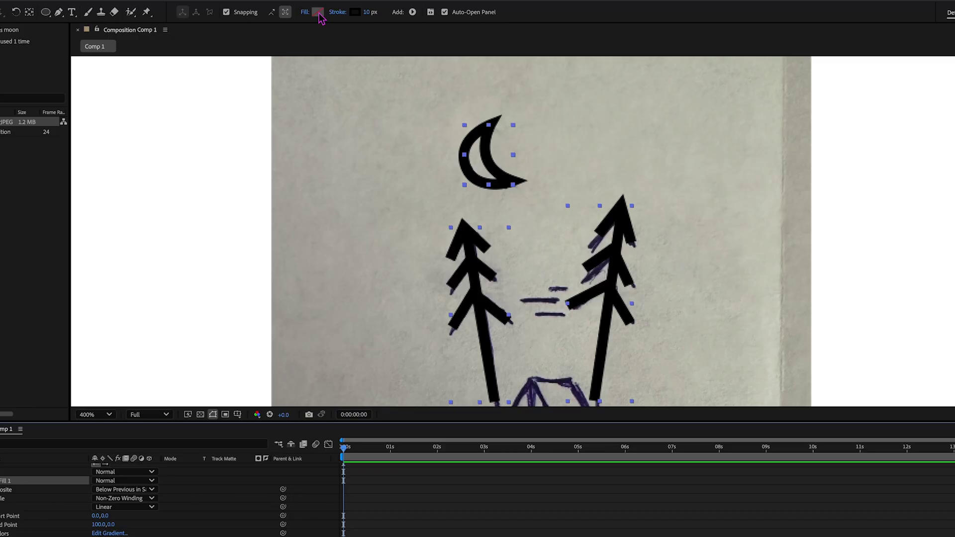
pyautogui.keyDown('alt'); pyautogui.click(319, 13); pyautogui.keyUp('alt')
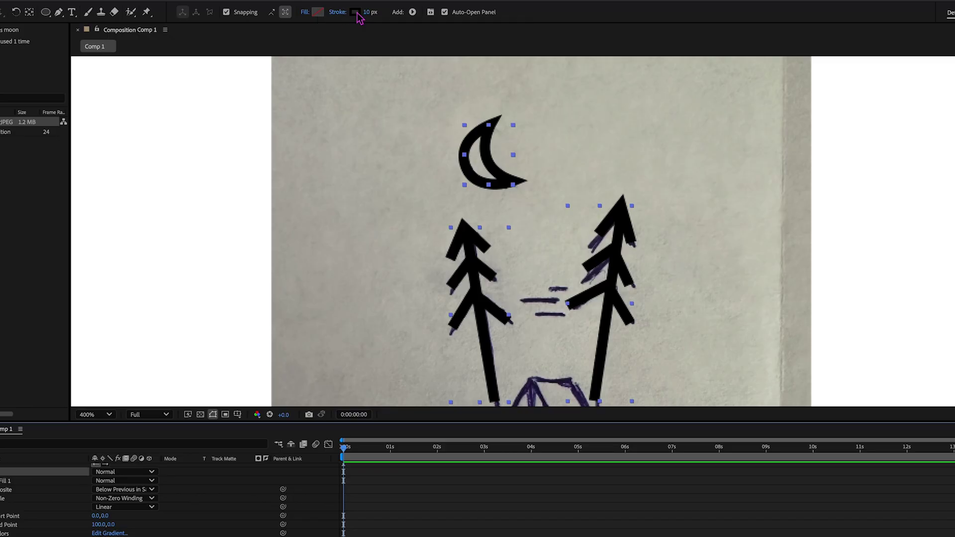
pyautogui.click(369, 12)
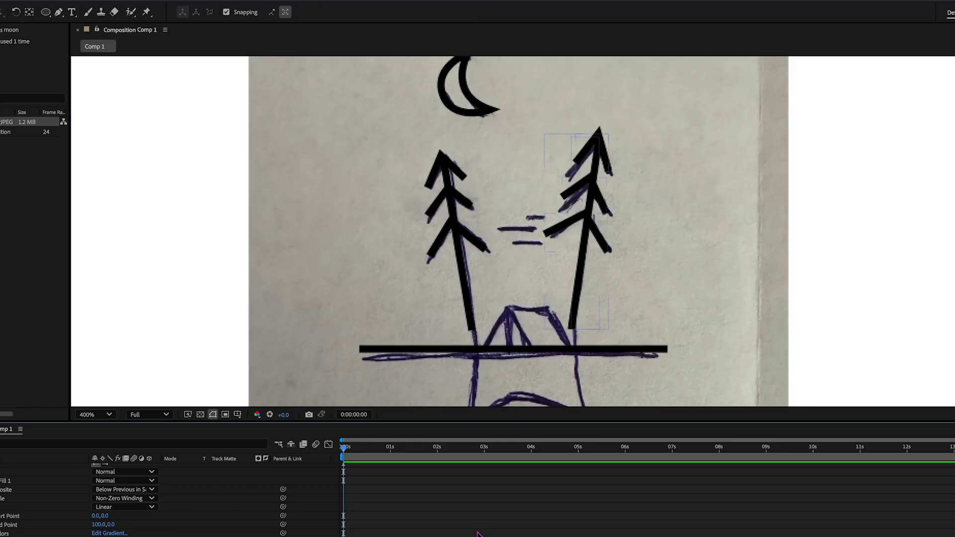
pyautogui.scroll(3, 249, 521)
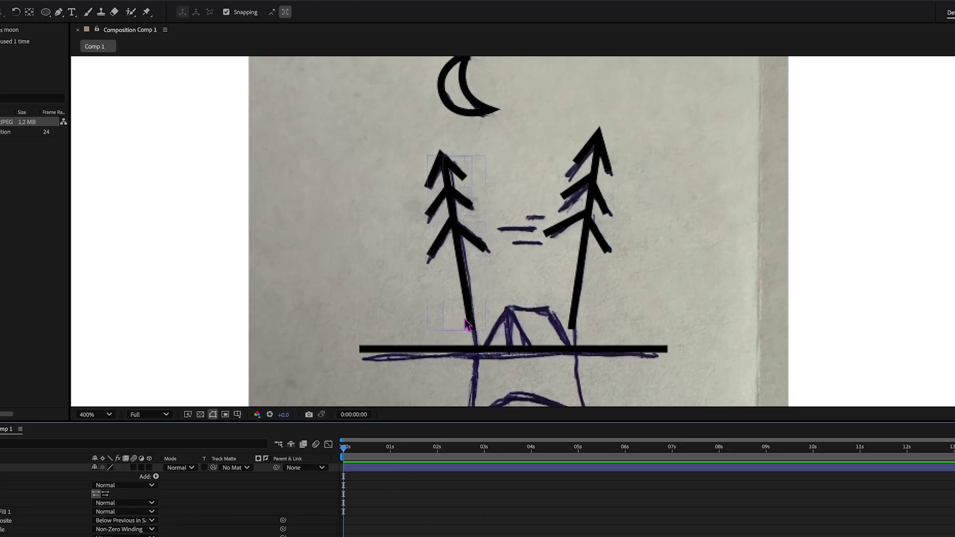
# - With no layer selected, trace the tent's front triangle, centre pole, ridge and rear edge with the Pen tool on one new shape layer
pyautogui.click(59, 13)
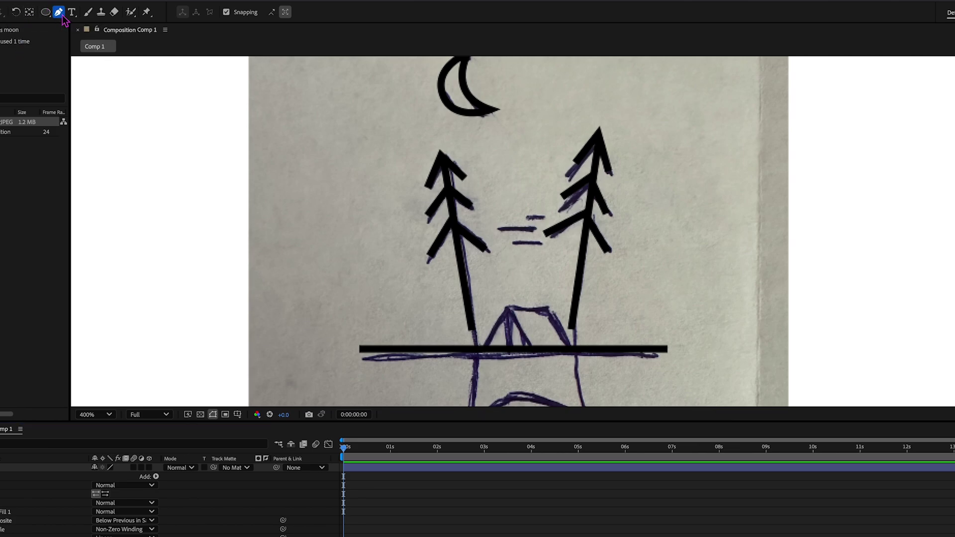
pyautogui.click(484, 343)
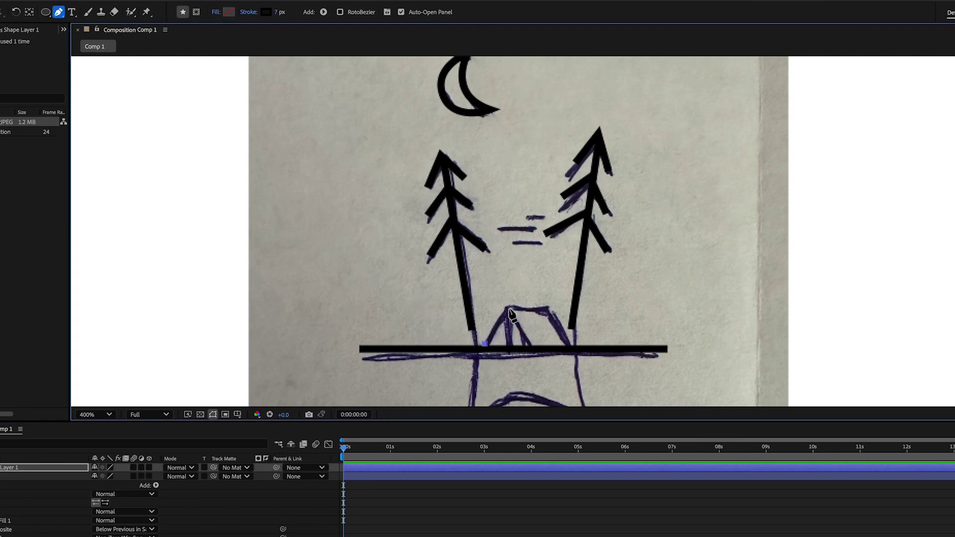
pyautogui.click(508, 308)
pyautogui.click(534, 349)
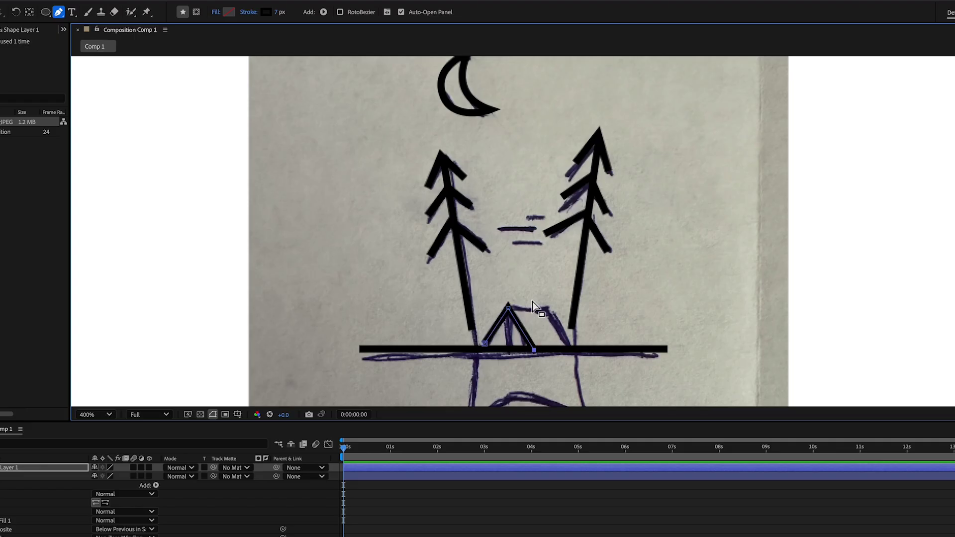
pyautogui.click(508, 344)
pyautogui.click(508, 309)
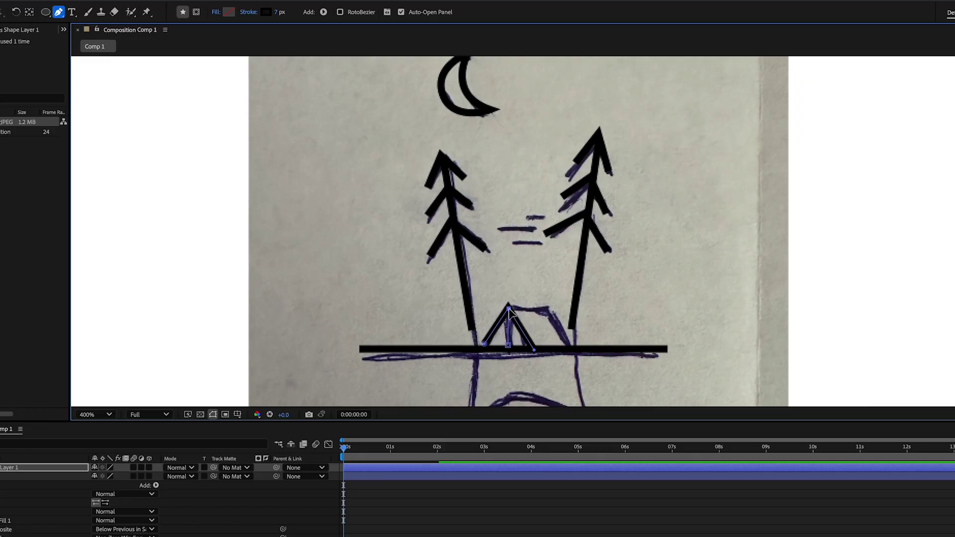
pyautogui.click(548, 310)
pyautogui.click(571, 350)
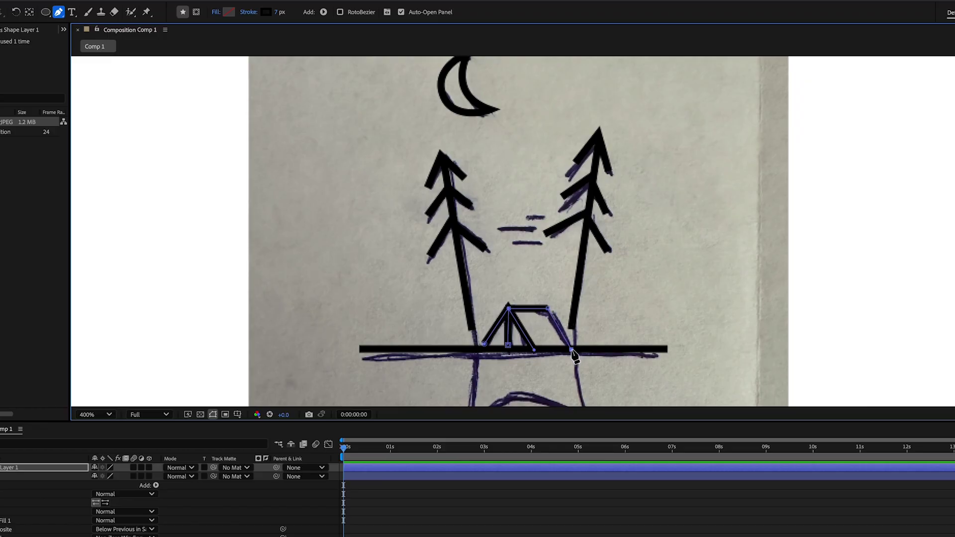
# - Adjust the traced paths: lower the tent's front corner and the left trunk's base toward the horizon, and reposition the right tree's lowest branches
pyautogui.press('v')
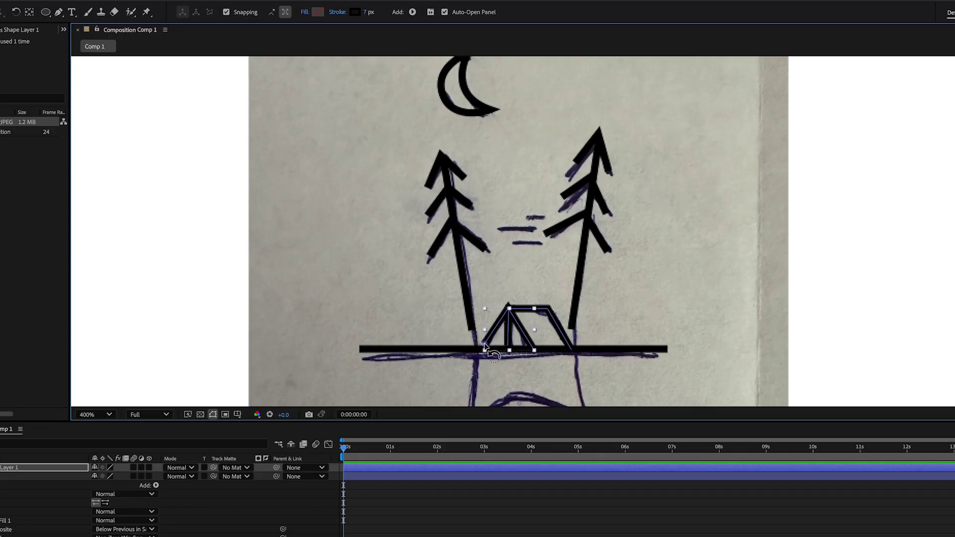
pyautogui.moveTo(490, 351); pyautogui.dragTo(485, 351)
pyautogui.click(552, 236)
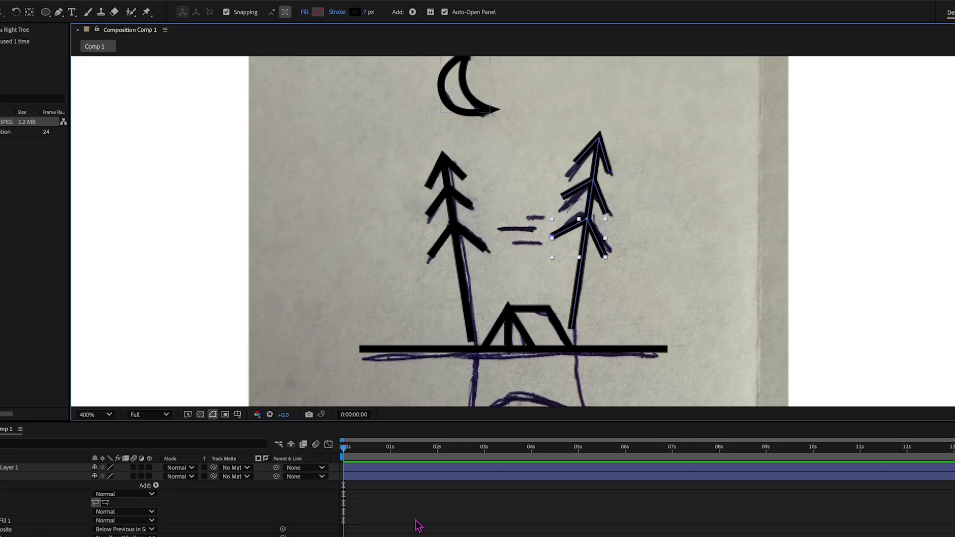
# - With no layer selected, trace the three short horizontal lines between the trees as separate paths on a new shape layer, and select that layer
pyautogui.click(362, 518)
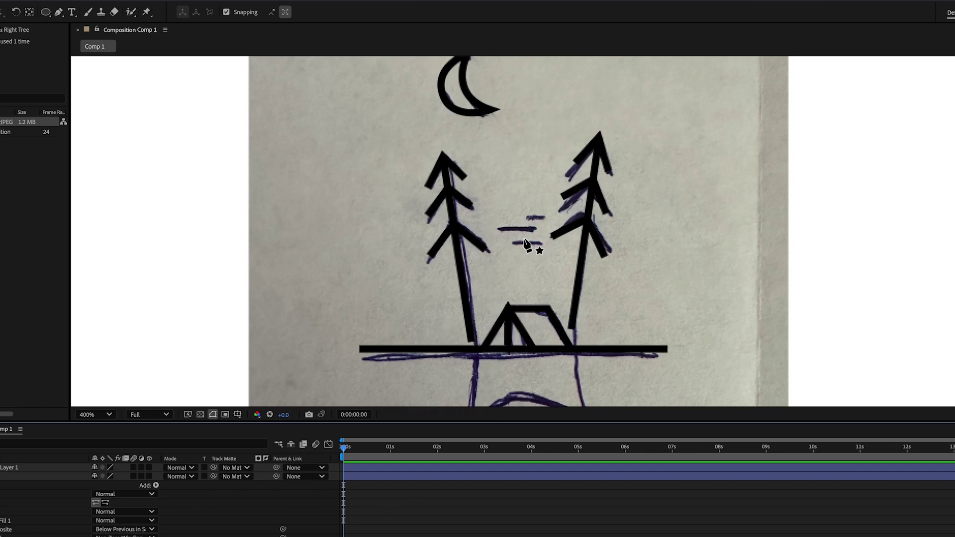
pyautogui.press('g')
pyautogui.click(509, 242)
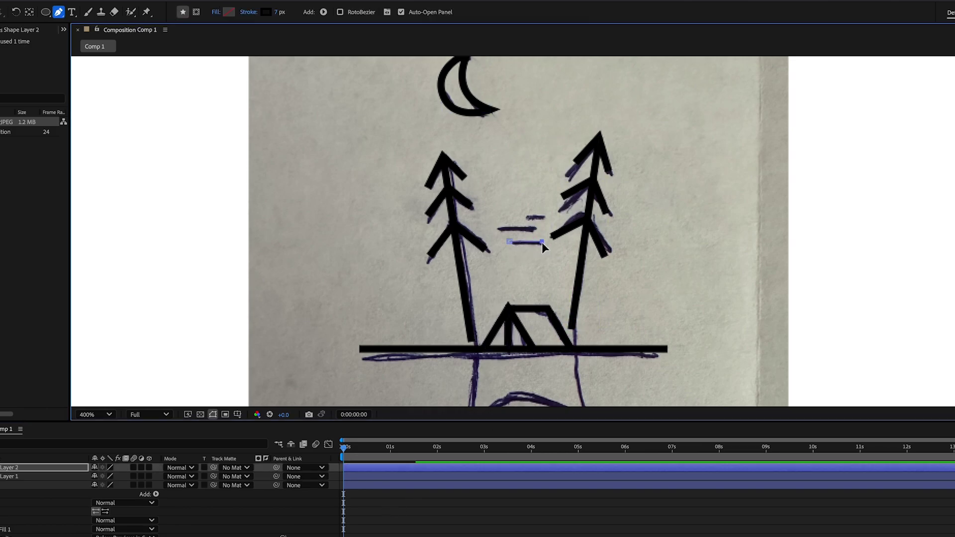
pyautogui.click(542, 243)
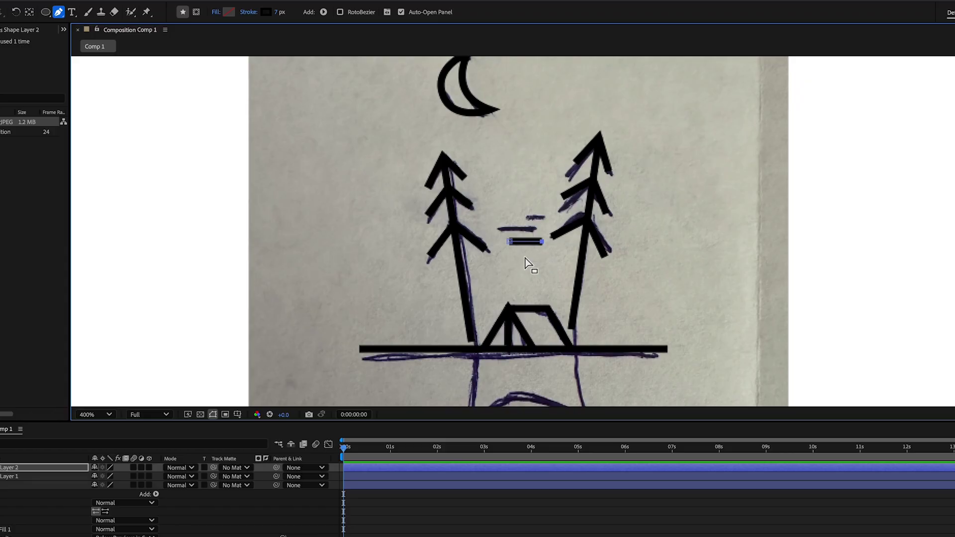
pyautogui.click(496, 227)
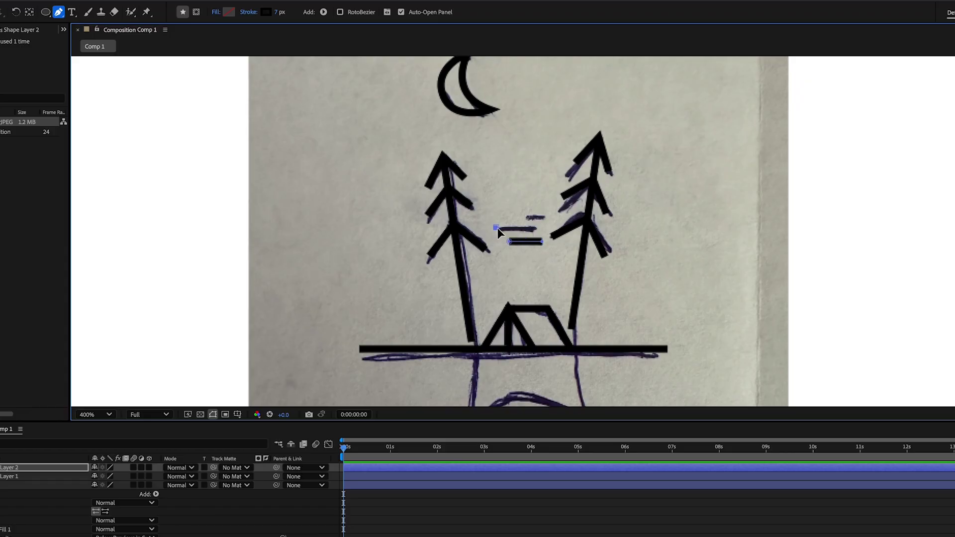
pyautogui.click(536, 228)
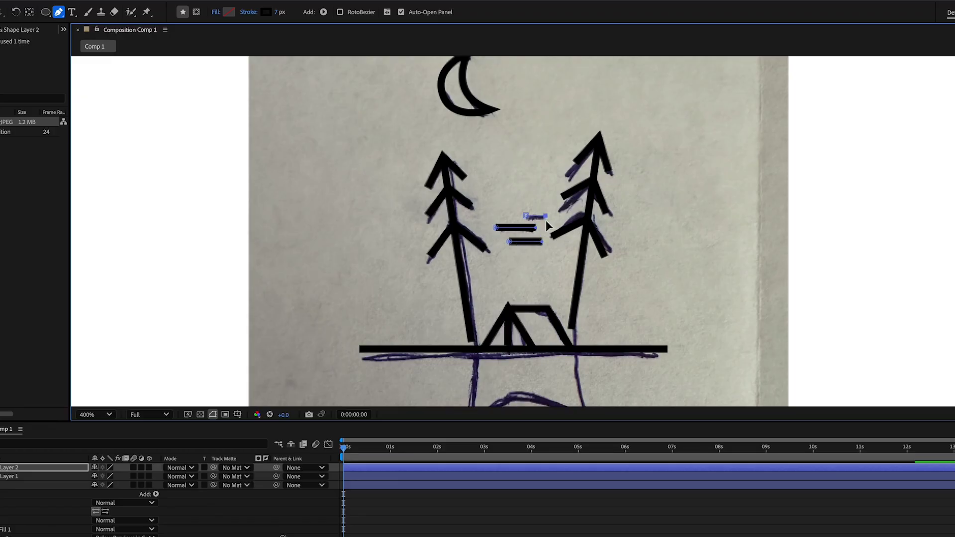
pyautogui.click(546, 216)
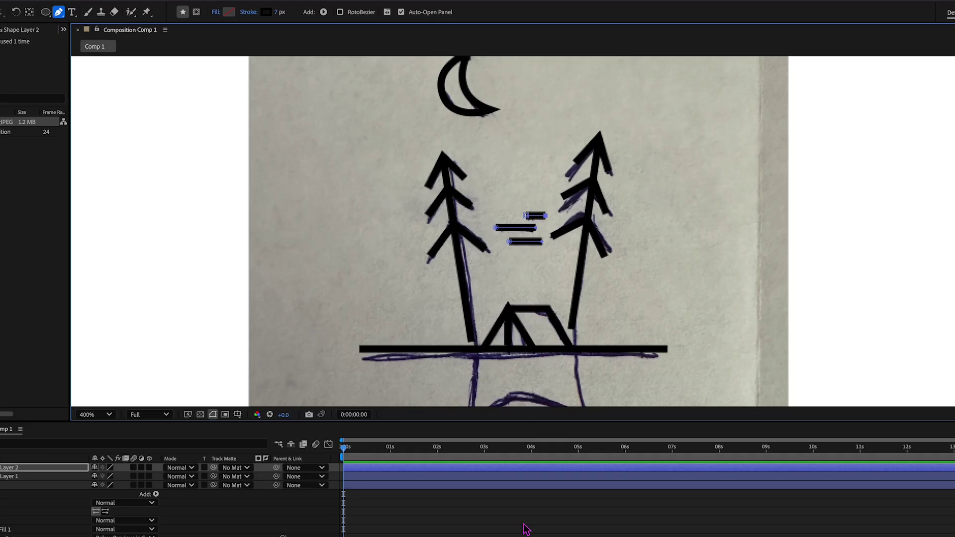
pyautogui.click(24, 470)
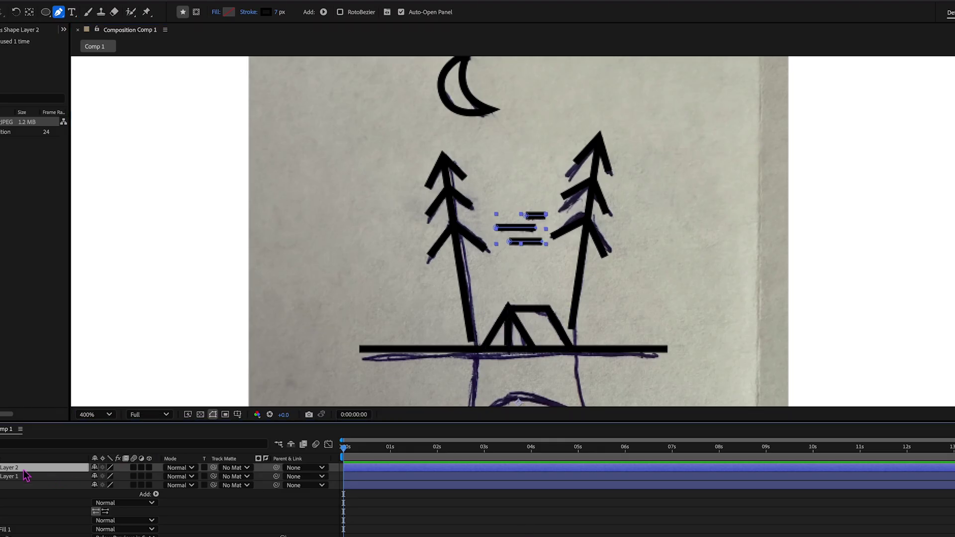
# - Rename the cloud lines' shape layer to Clouds and the tent's shape layer to Tent
pyautogui.press('Return')
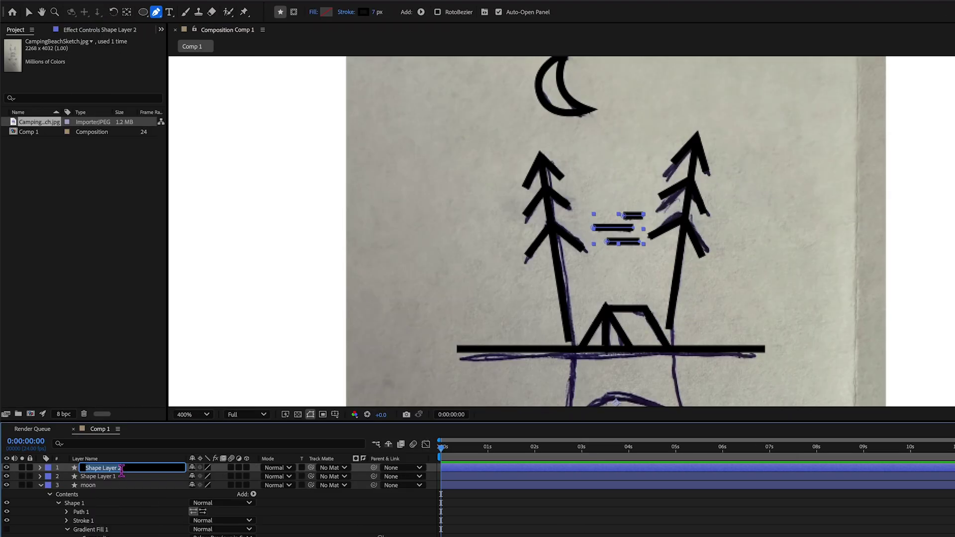
pyautogui.write('Clouds')
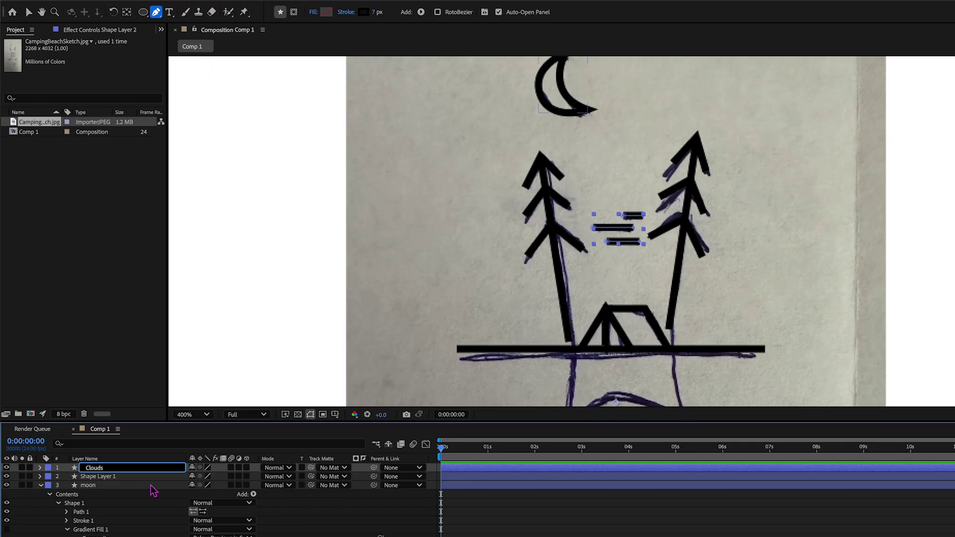
pyautogui.press('Return')
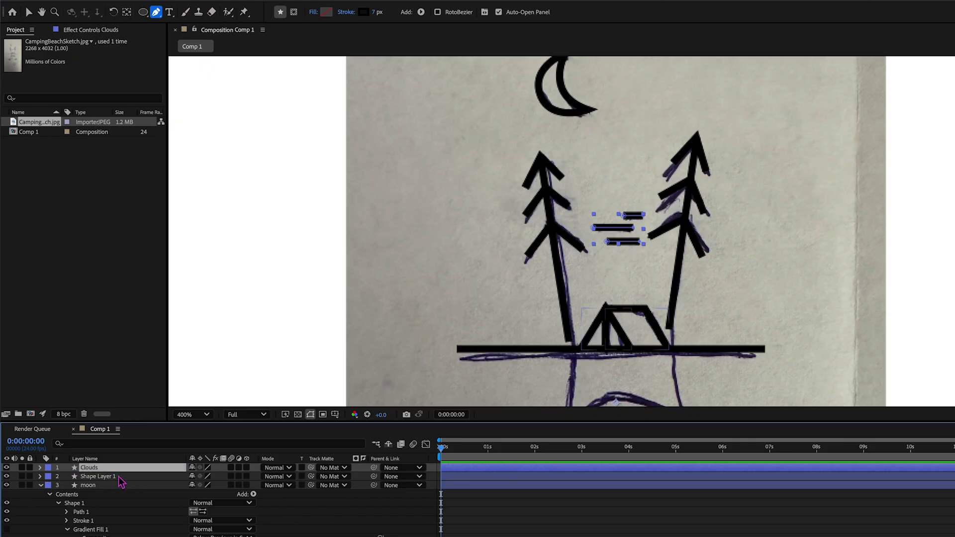
pyautogui.click(99, 476)
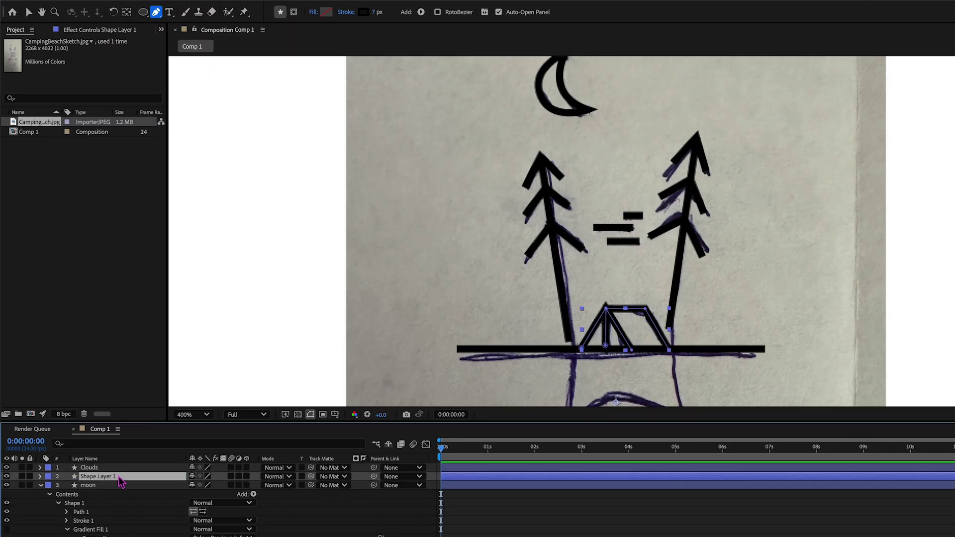
pyautogui.press('Return')
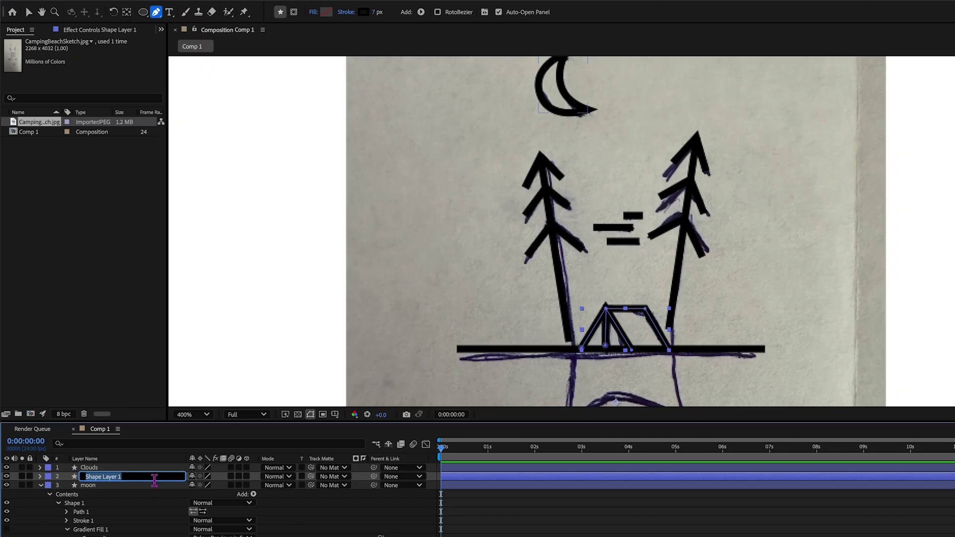
pyautogui.write('Tent')
pyautogui.press('Return')
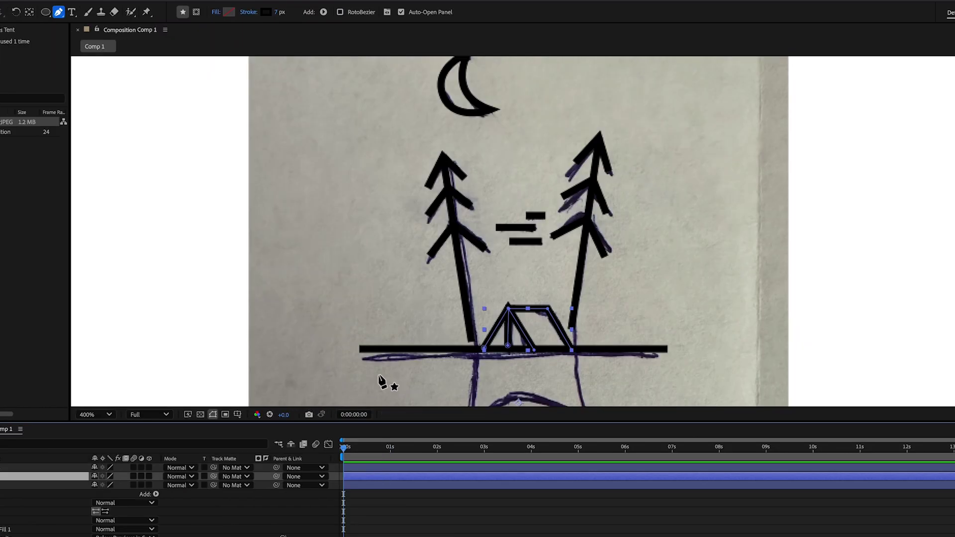
# - Set the line join of the Tent layer's Shape 2 stroke to Round Join
pyautogui.press('.')
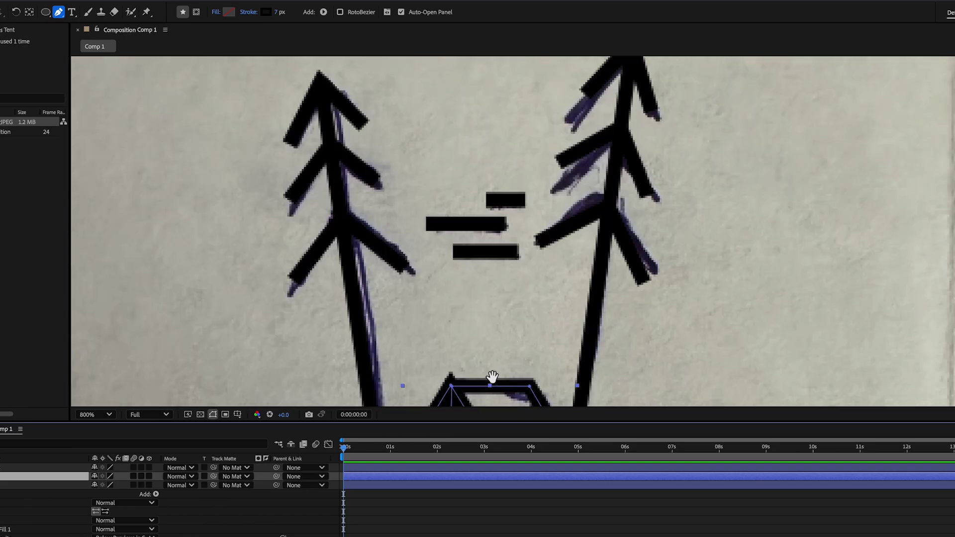
pyautogui.moveTo(493, 380); pyautogui.dragTo(453, 216)
pyautogui.scroll(2, 452, 215)
pyautogui.moveTo(303, 279); pyautogui.dragTo(528, 274)
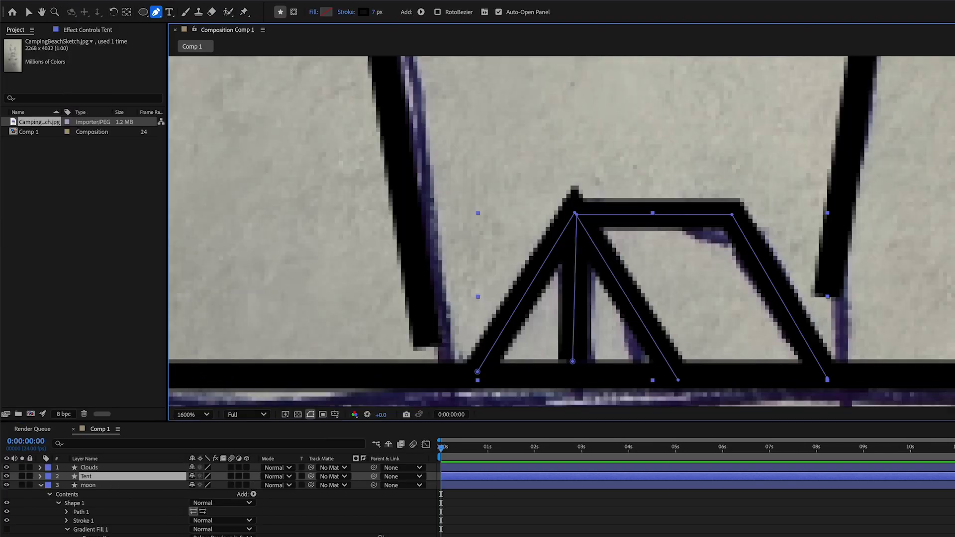
pyautogui.click(40, 476)
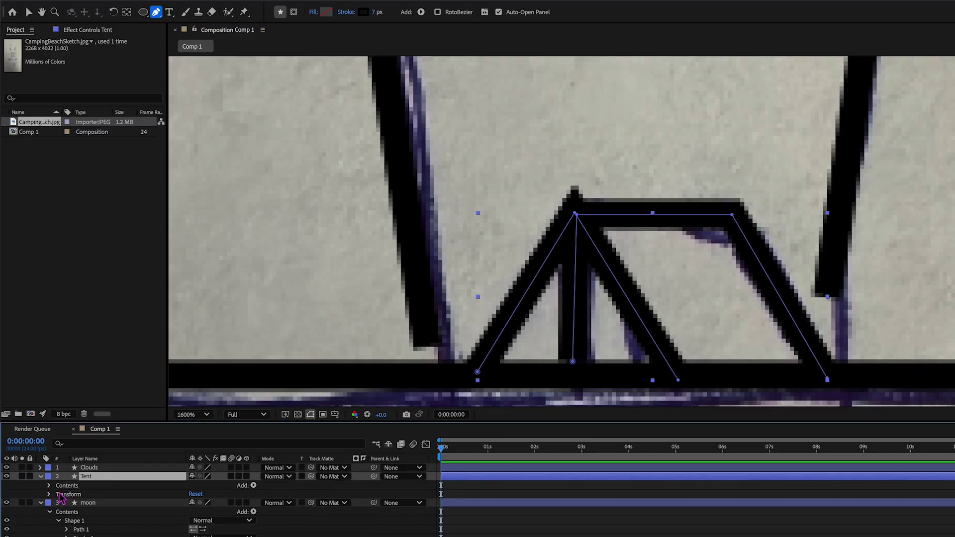
pyautogui.click(49, 486)
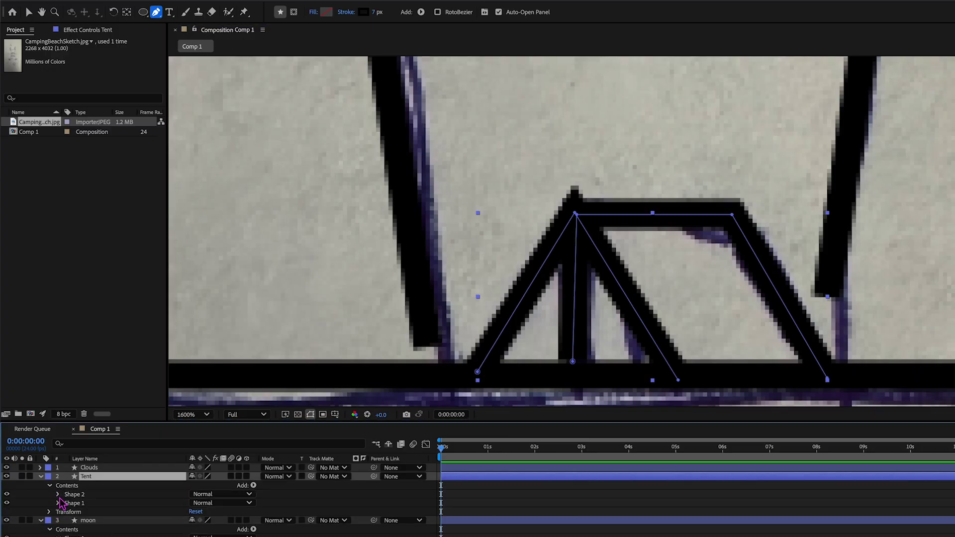
pyautogui.click(58, 494)
pyautogui.click(67, 512)
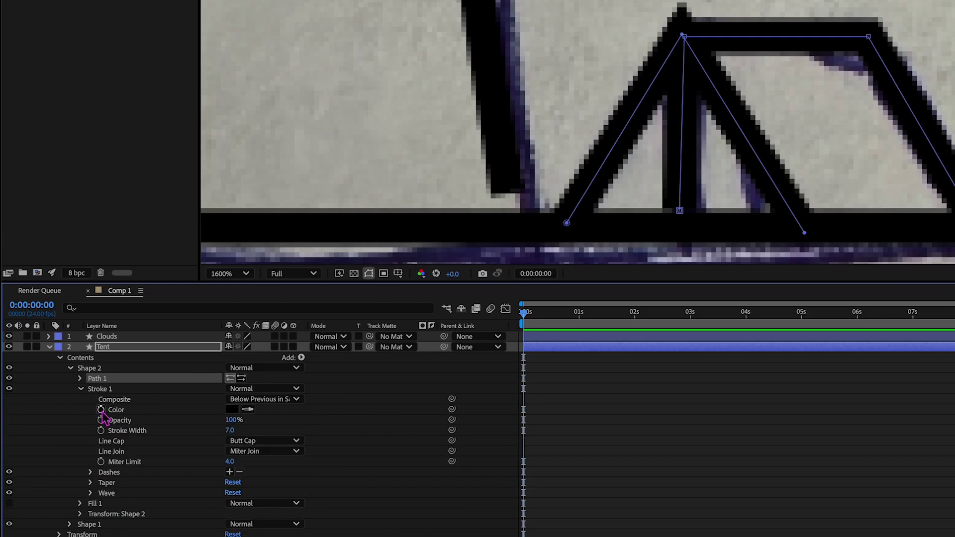
pyautogui.click(276, 452)
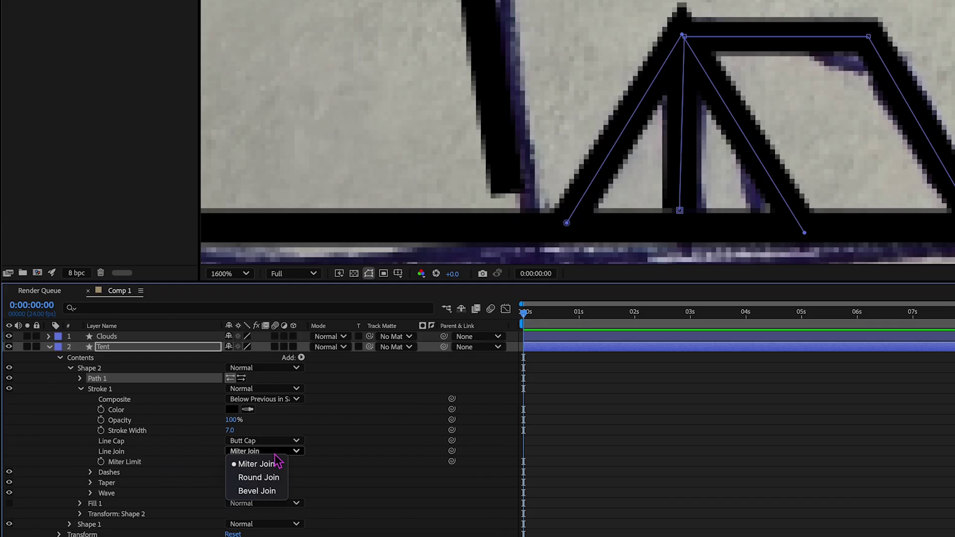
pyautogui.click(275, 479)
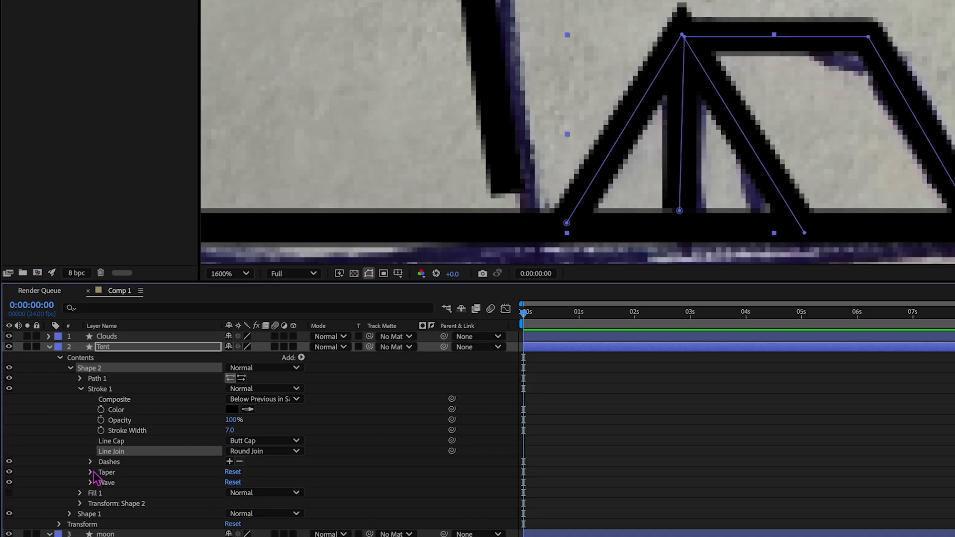
# - Apply the same Round Join setting to the stroke of the Tent layer's Shape 1
pyautogui.click(69, 514)
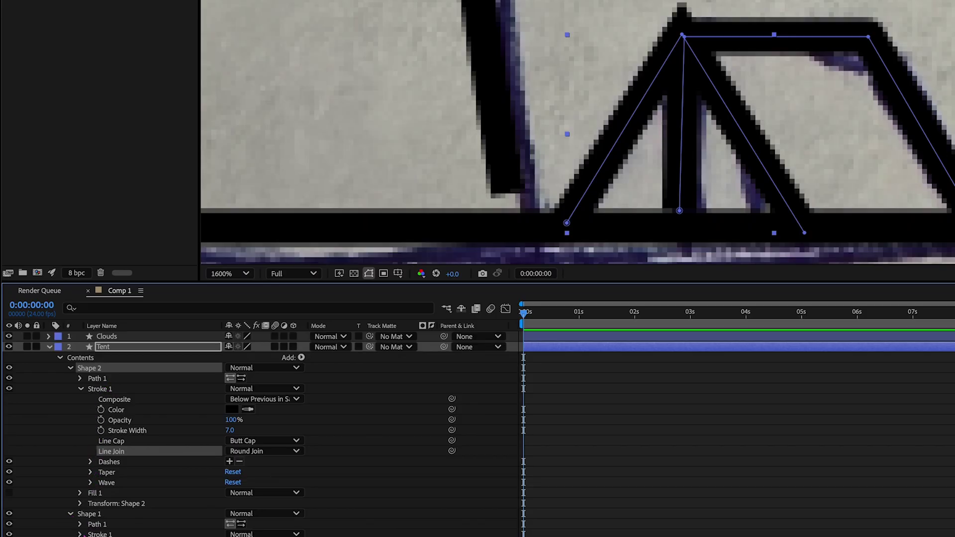
pyautogui.scroll(-1, 478, 433)
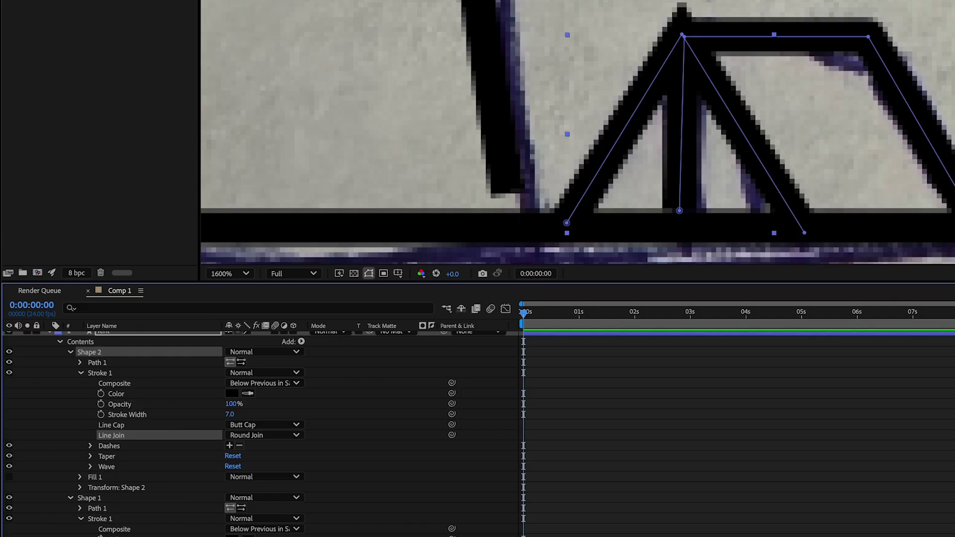
pyautogui.click(89, 498)
pyautogui.hotkey('ctrl', 'v')
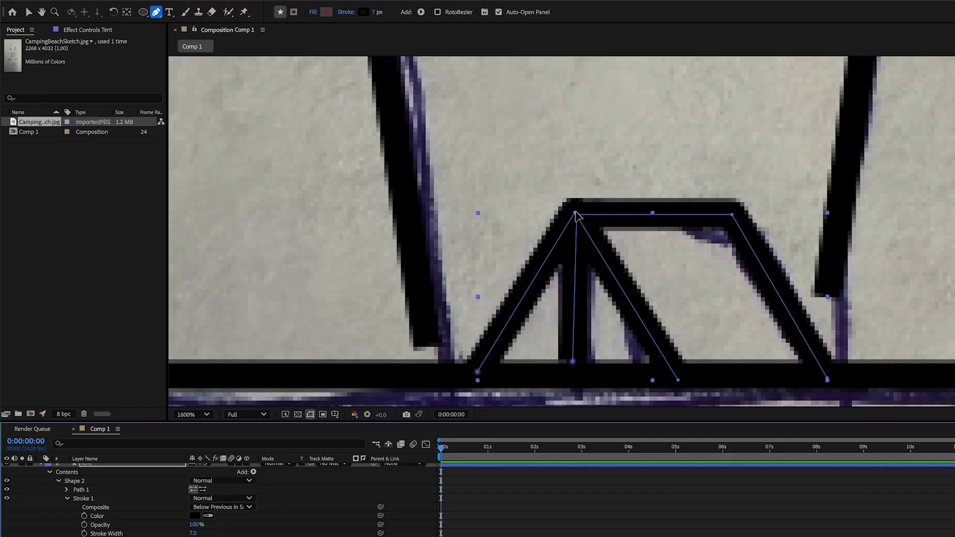
# - Set the line cap to Round Cap for the strokes of all three shapes in the Clouds layer
pyautogui.press('h')
pyautogui.moveTo(634, 156); pyautogui.dragTo(548, 296)
pyautogui.press('g')
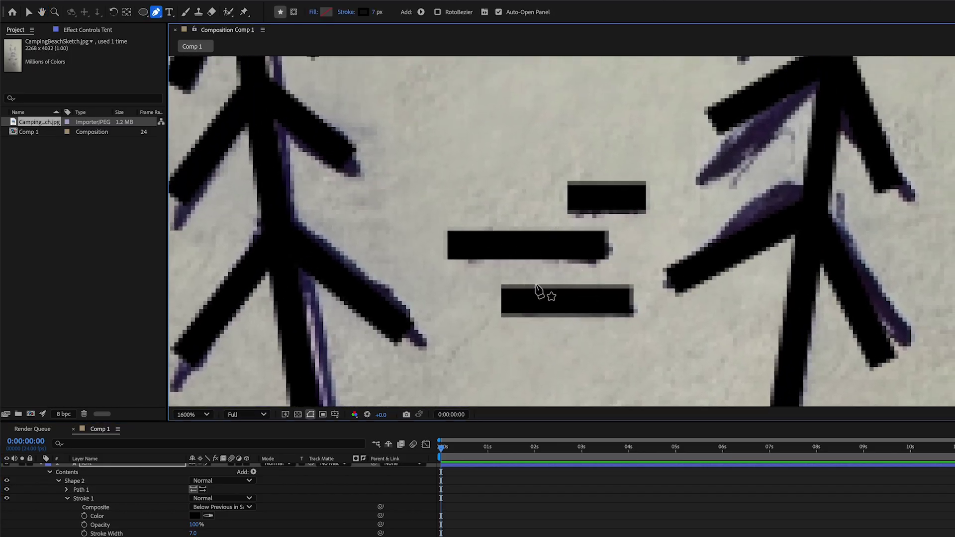
pyautogui.moveTo(558, 282); pyautogui.dragTo(618, 249)
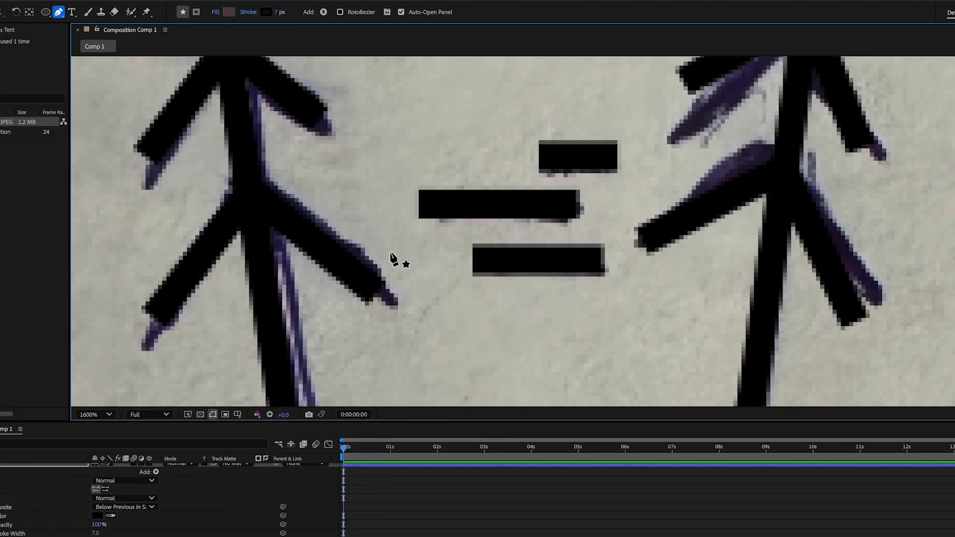
pyautogui.press('v')
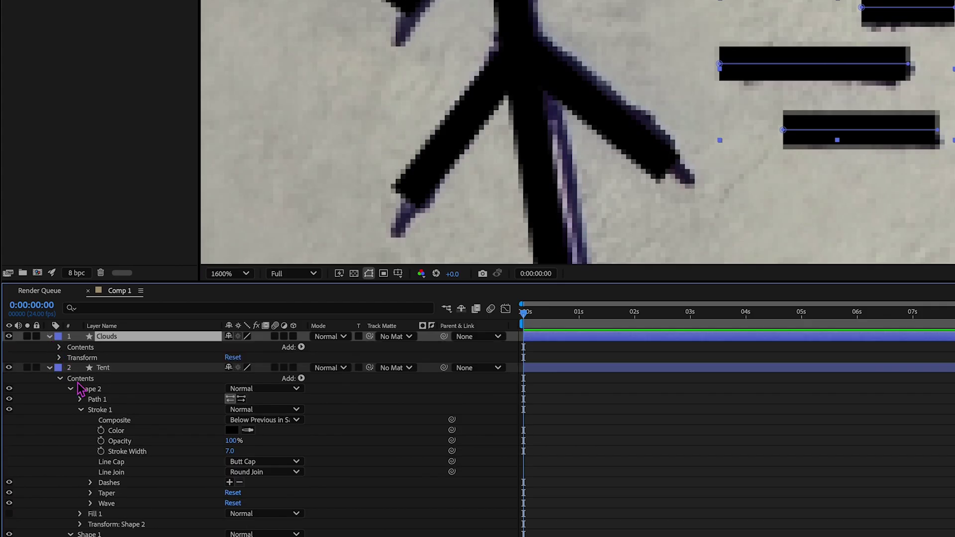
pyautogui.click(70, 358)
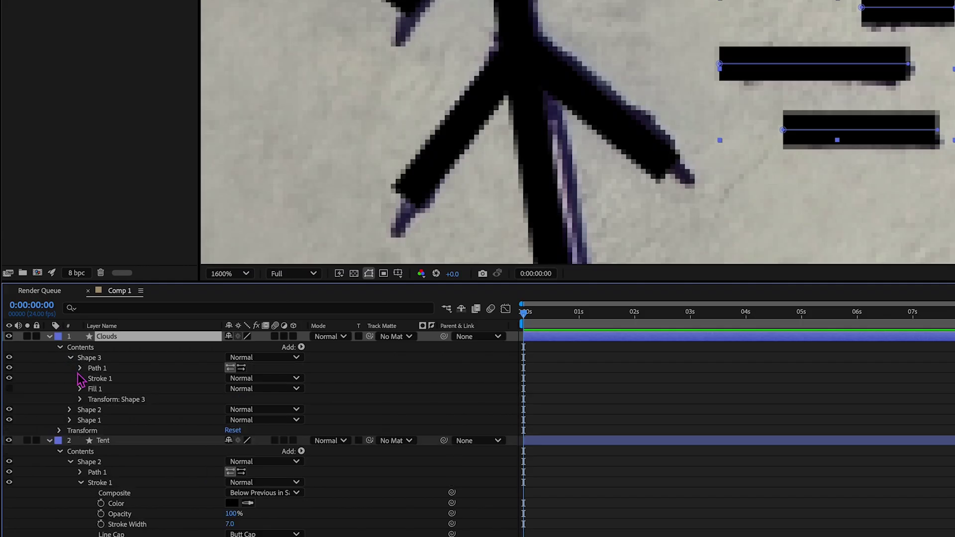
pyautogui.click(81, 379)
pyautogui.click(264, 441)
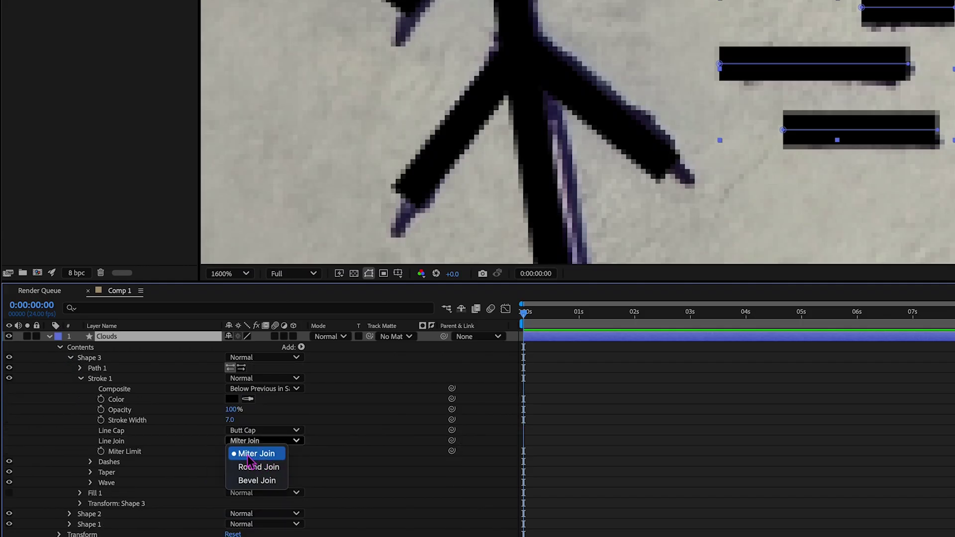
pyautogui.click(278, 431)
pyautogui.click(277, 431)
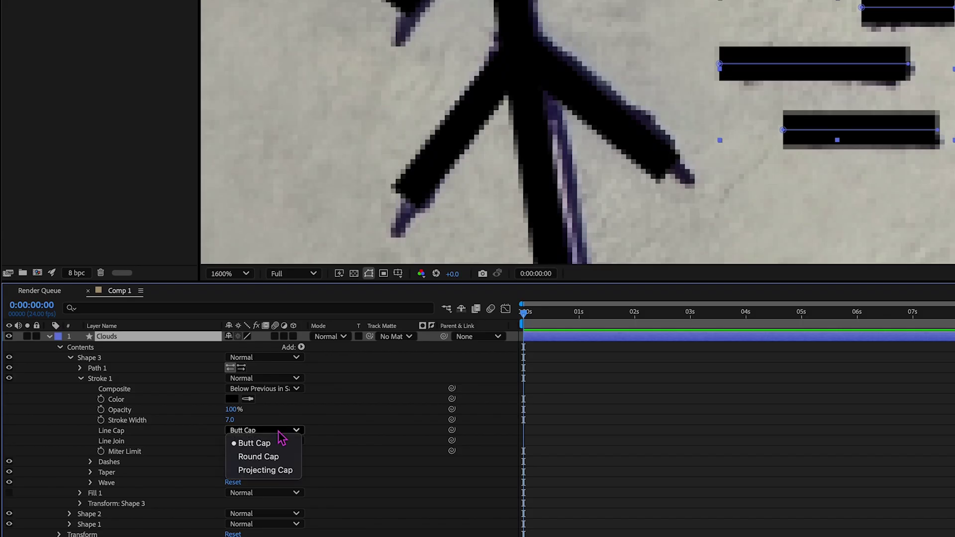
pyautogui.click(274, 458)
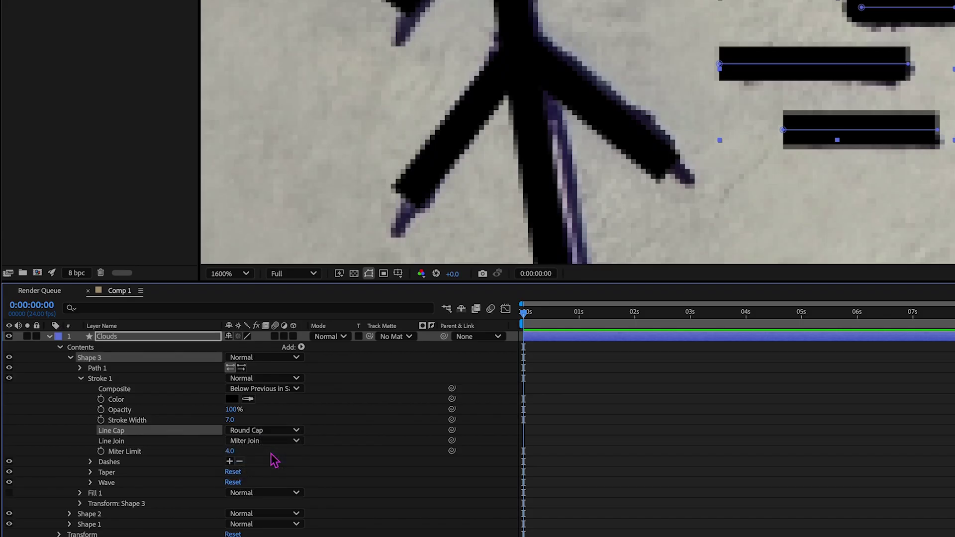
pyautogui.click(70, 515)
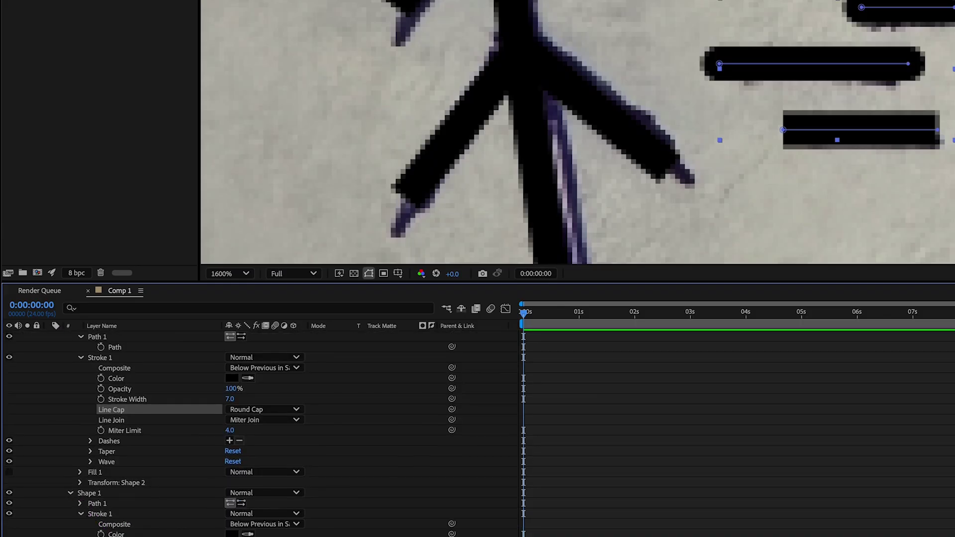
pyautogui.click(90, 494)
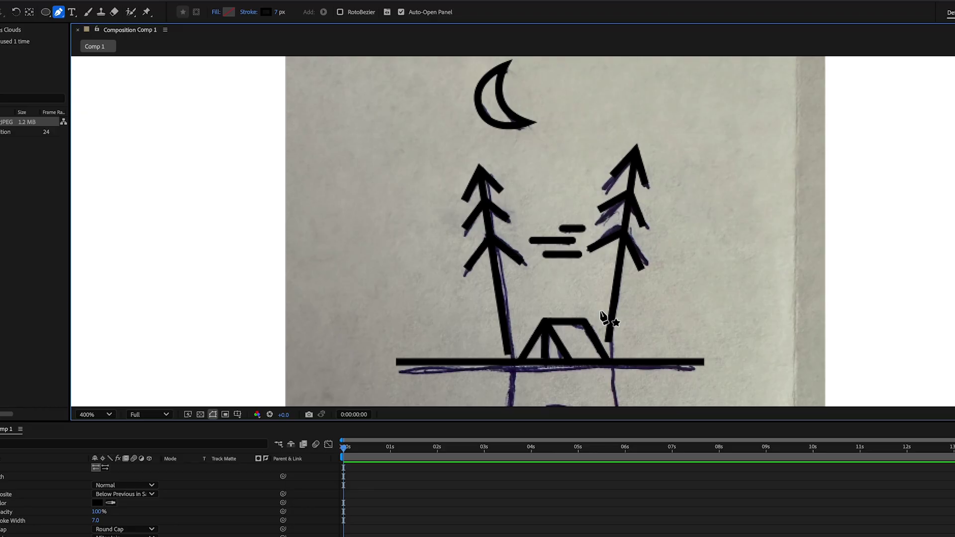
# - With no layer selected, trace the right palm's curved trunk from the horizon down to its fronds on a new shape layer with the Pen tool
pyautogui.scroll(-1, 599, 337)
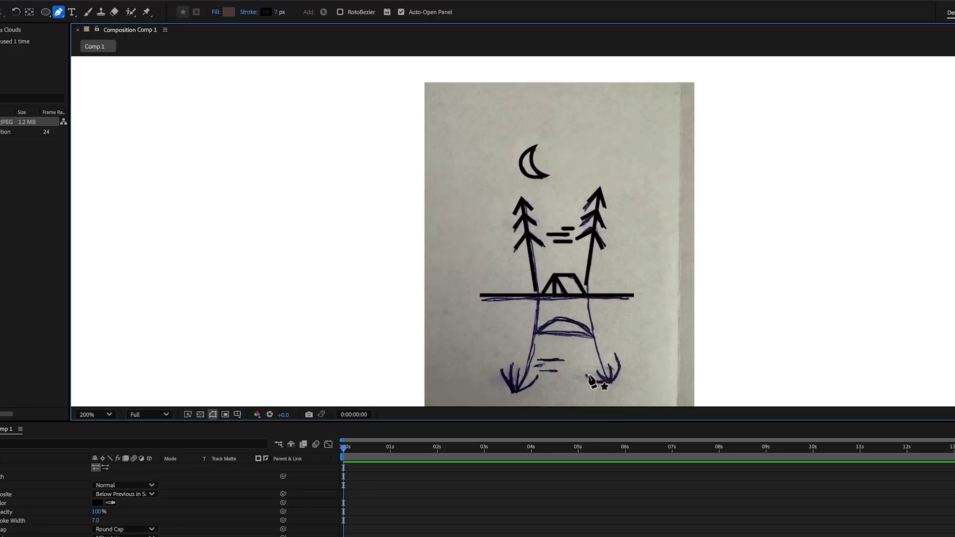
pyautogui.moveTo(595, 368); pyautogui.dragTo(578, 277)
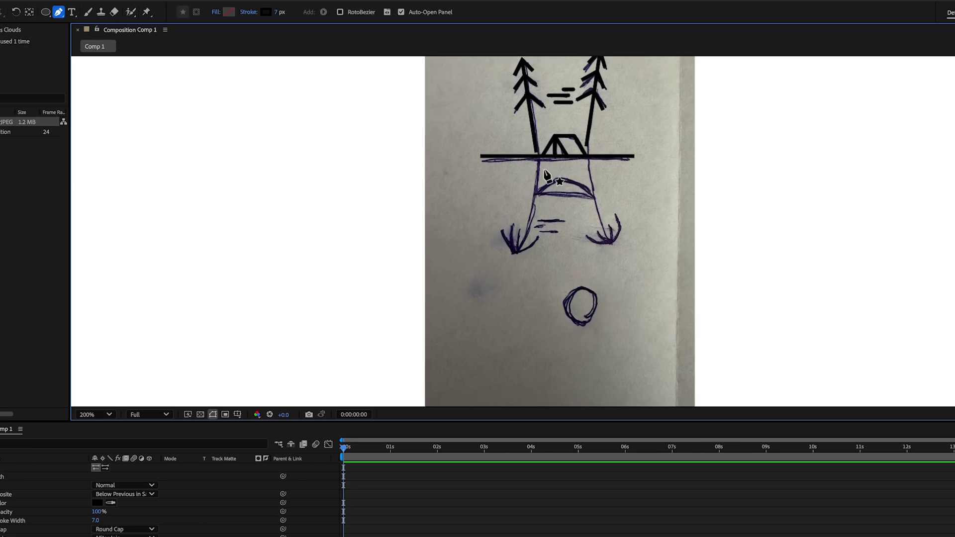
pyautogui.scroll(1, 597, 313)
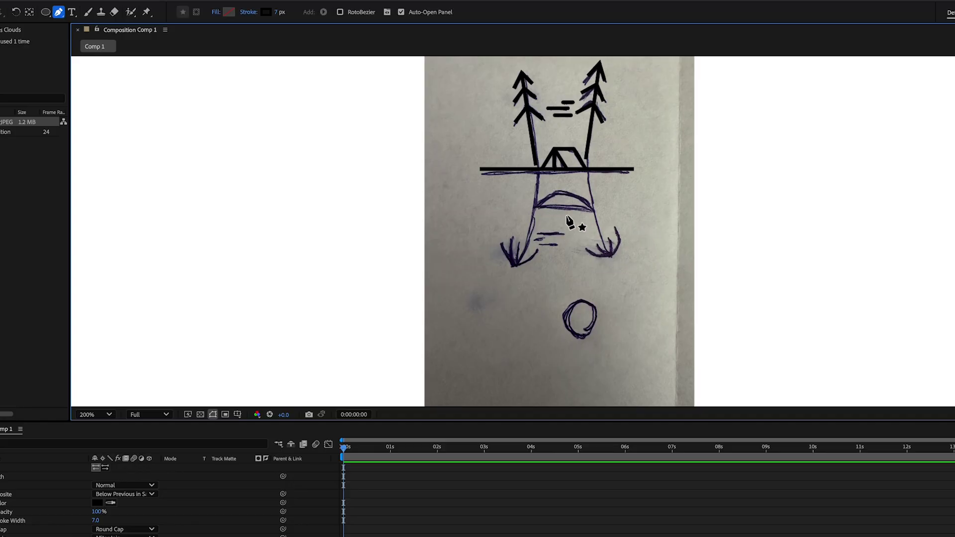
pyautogui.press('space')
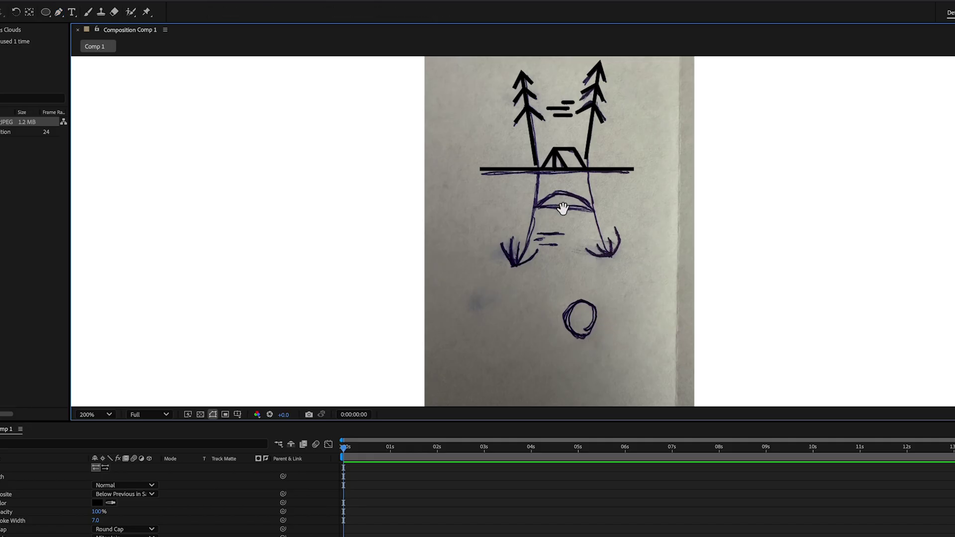
pyautogui.moveTo(561, 207); pyautogui.dragTo(552, 240)
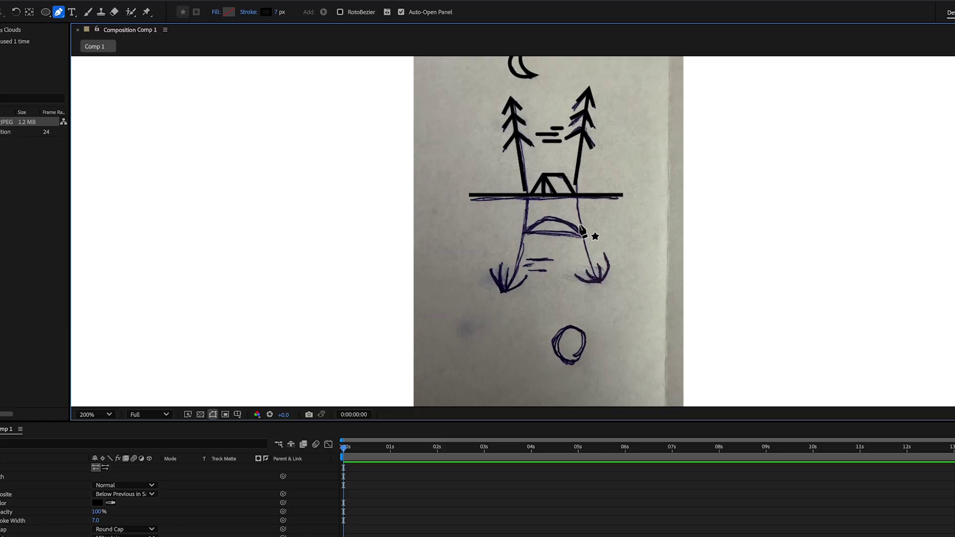
pyautogui.scroll(1, 577, 234)
pyautogui.moveTo(547, 213); pyautogui.dragTo(556, 252)
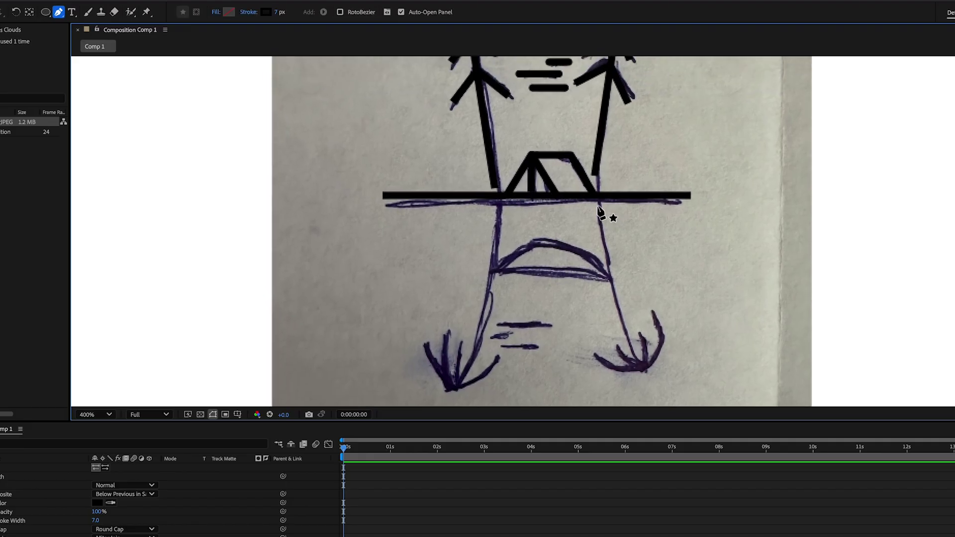
pyautogui.click(597, 205)
pyautogui.moveTo(644, 369); pyautogui.dragTo(684, 384)
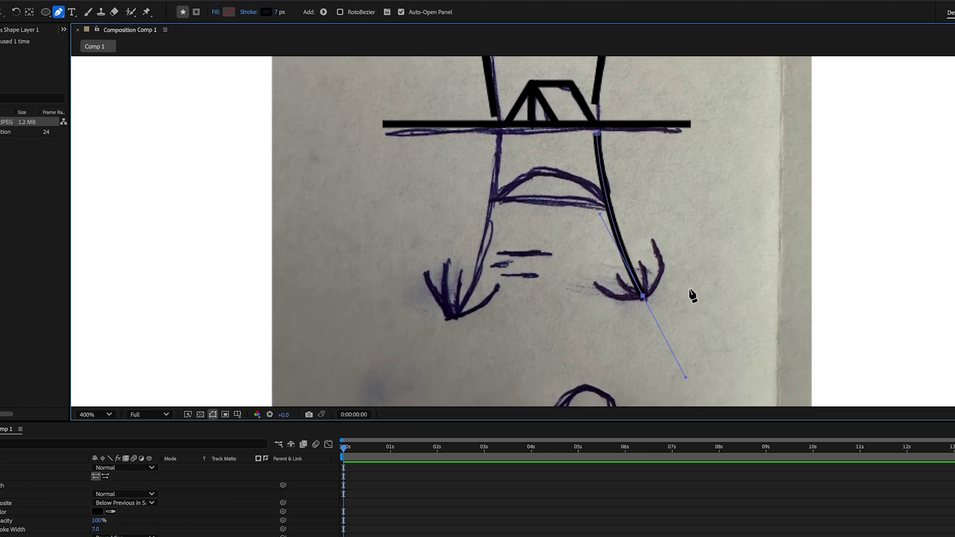
# - Trace the right palm's outer frond arc and its inner fronds meeting at the trunk's end, and rename the layer Palm1
pyautogui.click(652, 238)
pyautogui.moveTo(642, 296); pyautogui.dragTo(604, 309)
pyautogui.click(590, 276)
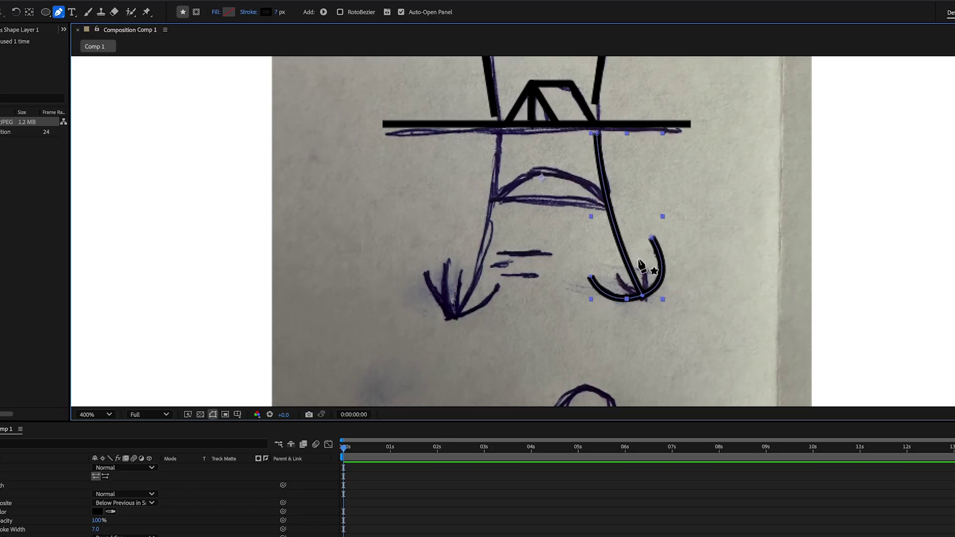
pyautogui.click(643, 298)
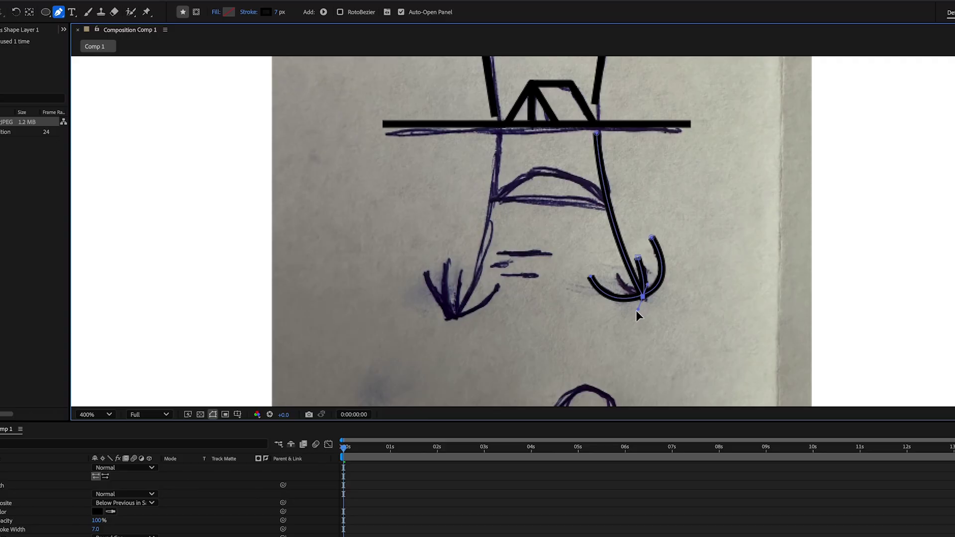
pyautogui.moveTo(637, 311); pyautogui.dragTo(631, 313)
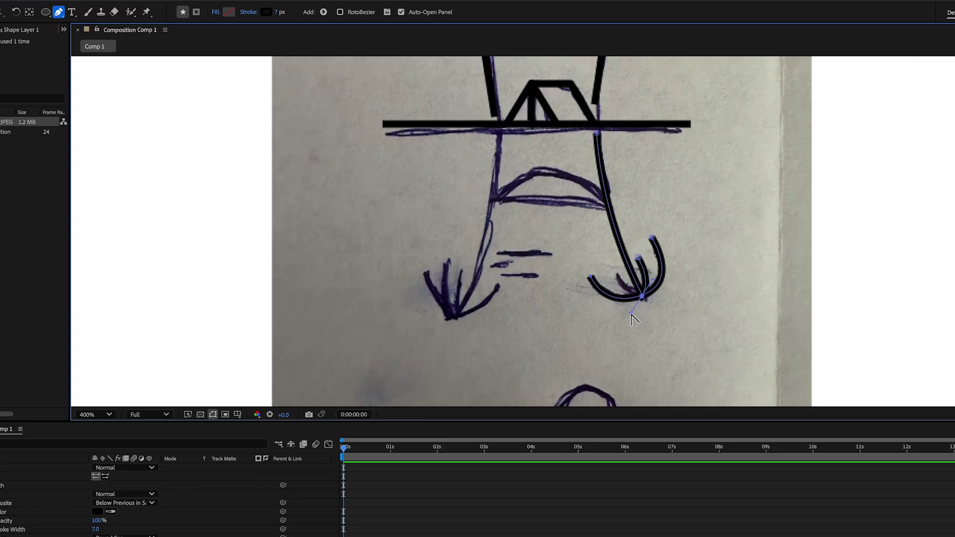
pyautogui.moveTo(631, 313); pyautogui.dragTo(631, 304)
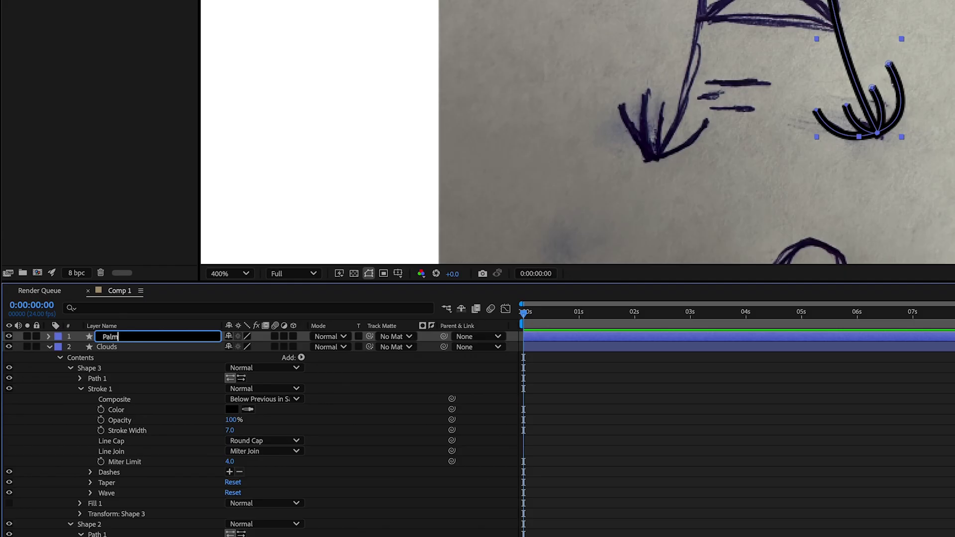
pyautogui.write('1')
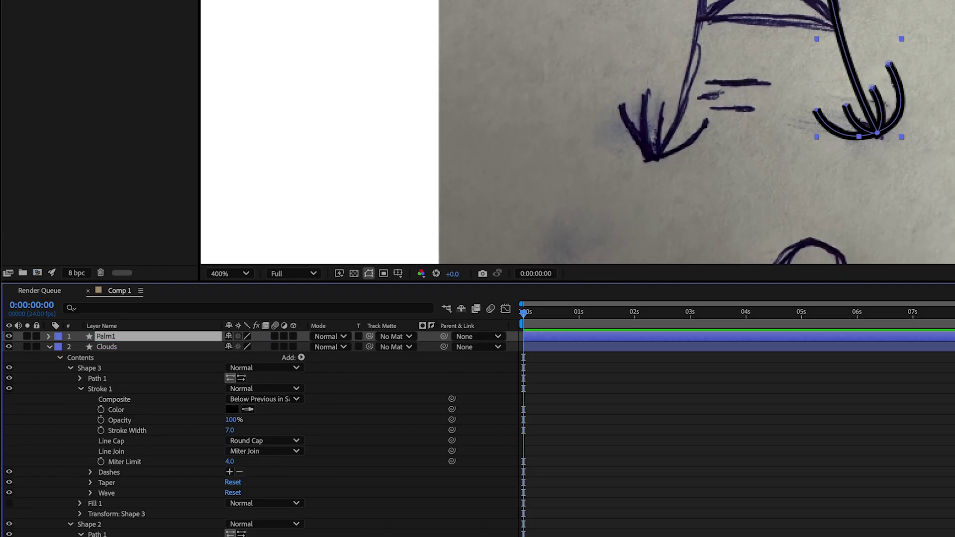
# - With no layer selected, trace the left palm's curved trunk from the horizon down to its fronds on a new shape layer
pyautogui.hotkey('ctrl', 'shift', 'a')
pyautogui.click(706, 0)
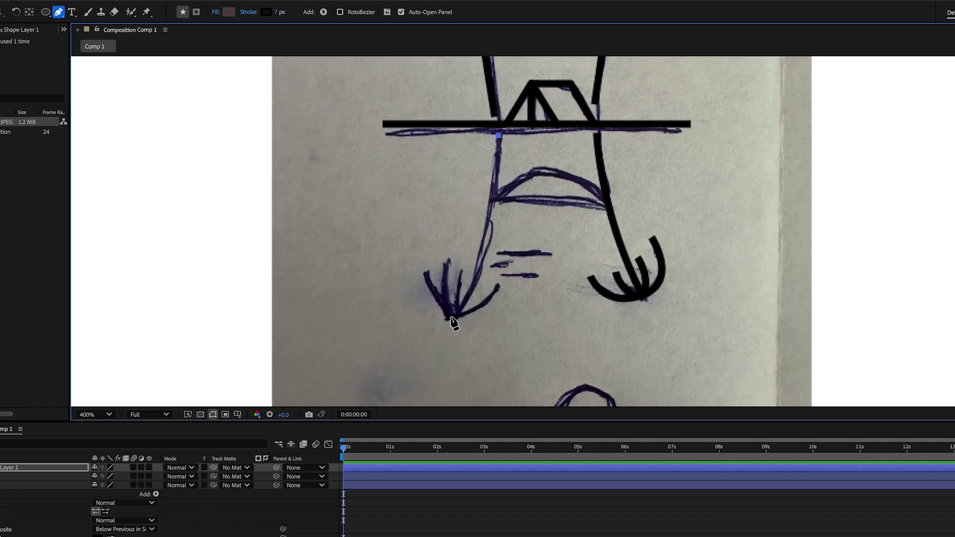
pyautogui.moveTo(646, 160); pyautogui.dragTo(591, 213)
pyautogui.moveTo(404, 362); pyautogui.dragTo(393, 366)
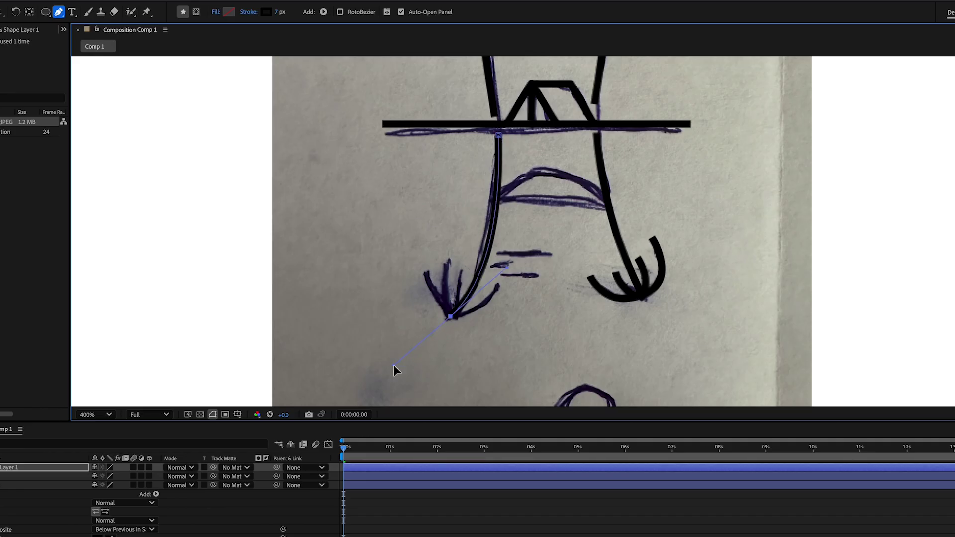
# - Trace the left palm's fronds as an outer and an inner curved path through the trunk's end on the same layer
pyautogui.hotkey('ctrl', 'shift', 'a')
pyautogui.click(425, 272)
pyautogui.click(451, 319)
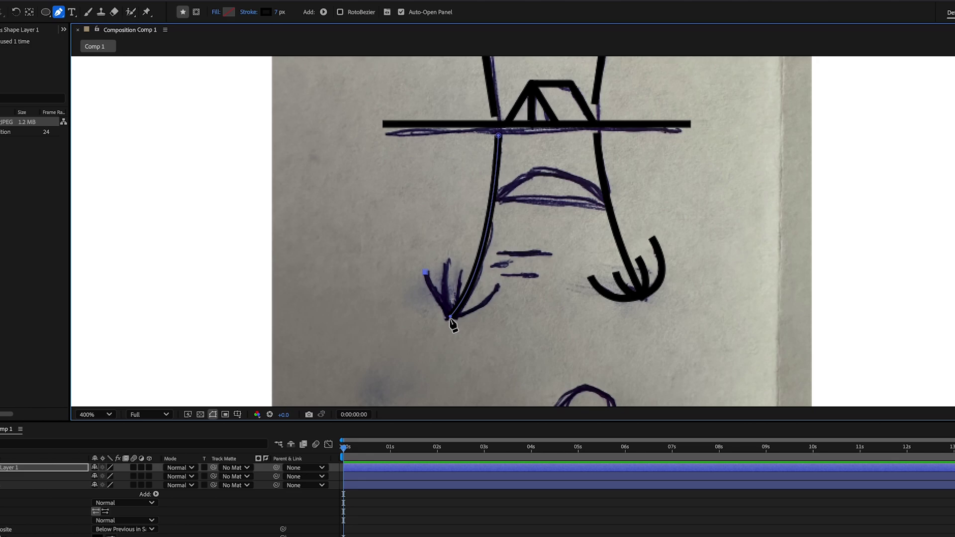
pyautogui.moveTo(452, 321); pyautogui.dragTo(476, 326)
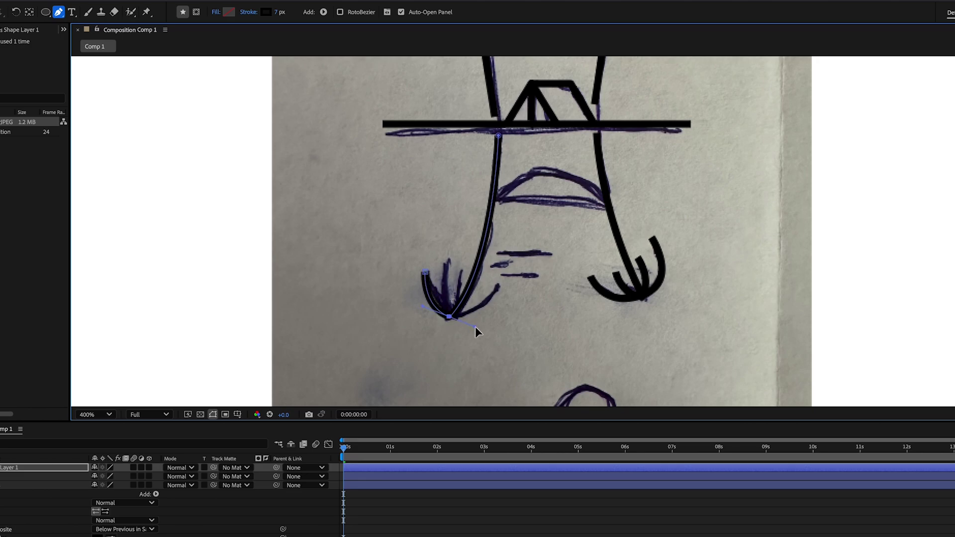
pyautogui.click(499, 285)
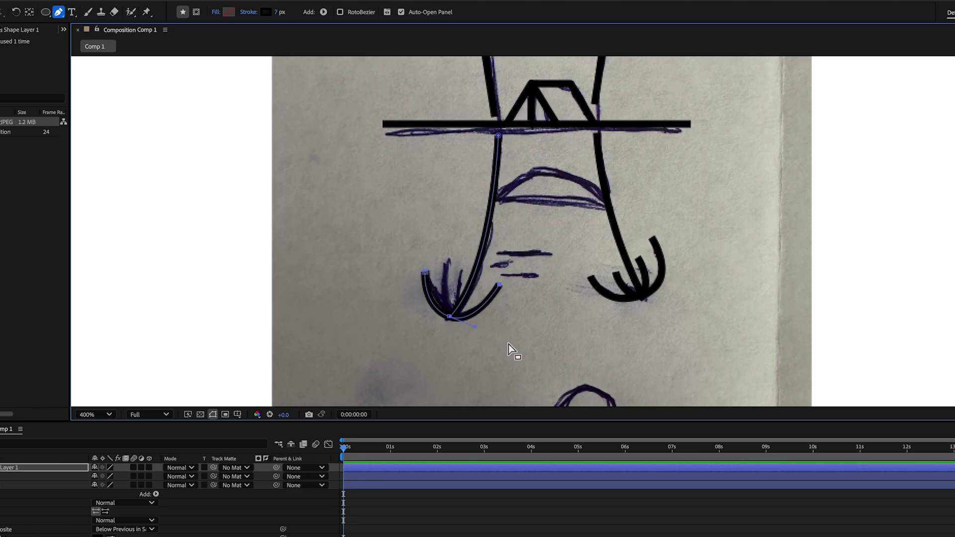
pyautogui.click(446, 261)
pyautogui.moveTo(451, 318); pyautogui.dragTo(465, 327)
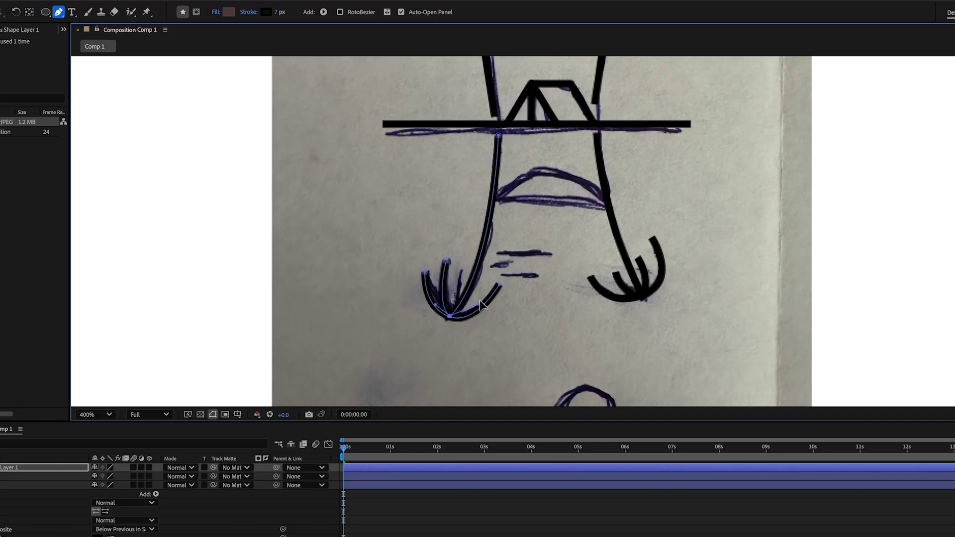
pyautogui.click(484, 281)
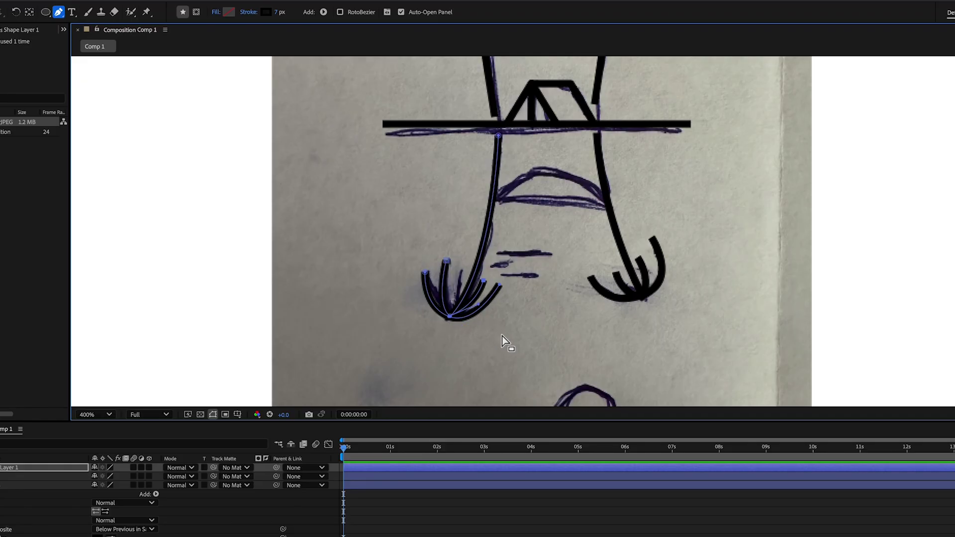
# - Rename the left palm's shape layer to palm2
pyautogui.moveTo(618, 294); pyautogui.dragTo(551, 354)
pyautogui.click(10, 467)
pyautogui.press('Return')
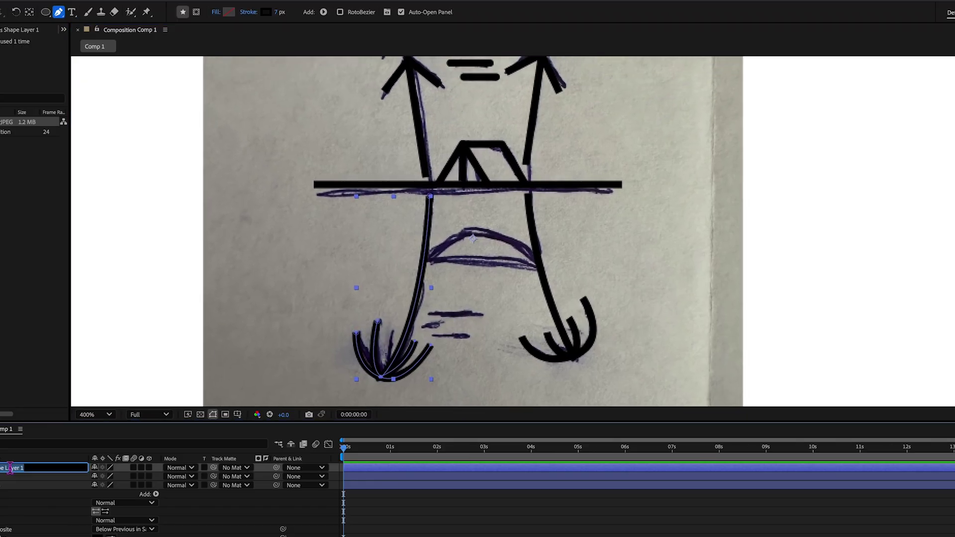
pyautogui.press('BackSpace')
# - Trace the closed crescent shape between the two palm trunks on a new shape layer, curving both its edges
pyautogui.click(425, 257)
pyautogui.moveTo(540, 267); pyautogui.dragTo(575, 297)
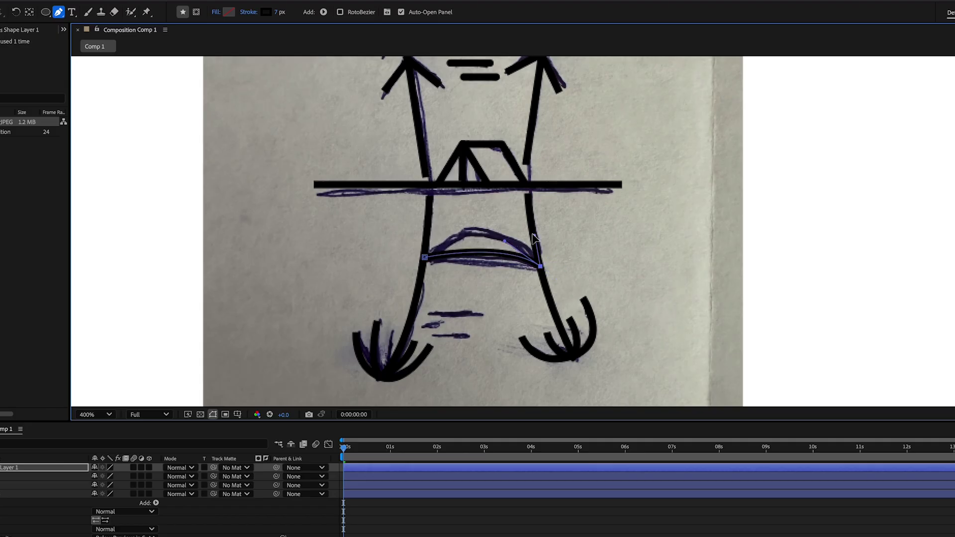
pyautogui.click(424, 258)
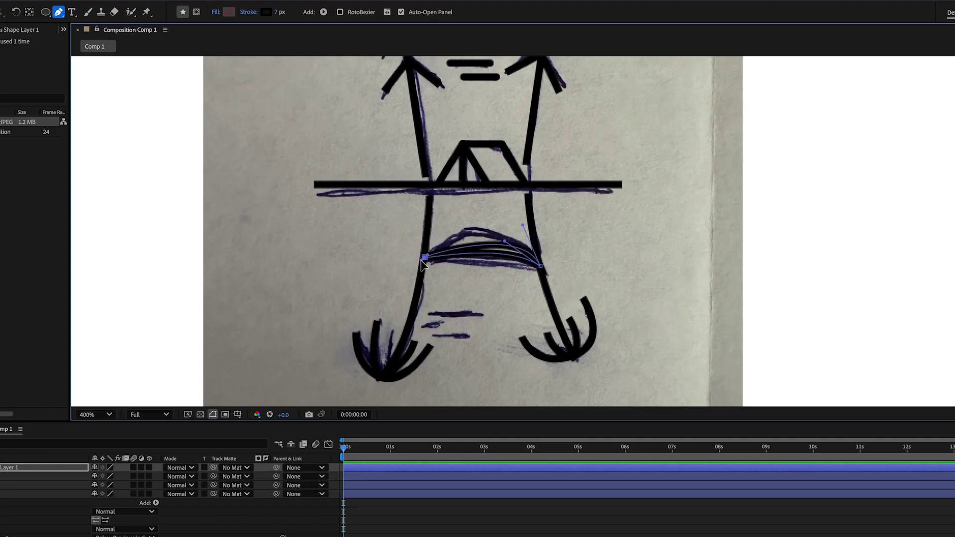
pyautogui.moveTo(422, 263); pyautogui.dragTo(386, 299)
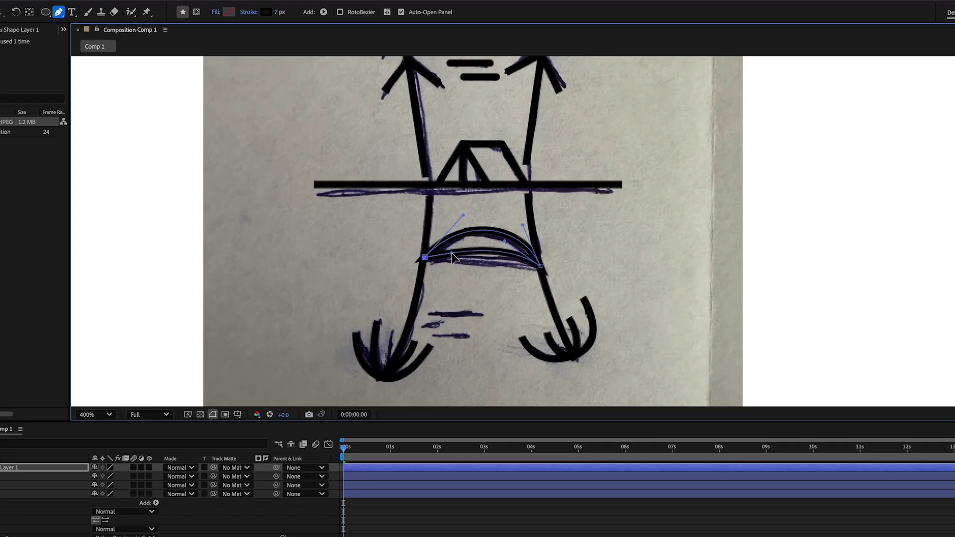
pyautogui.click(506, 249)
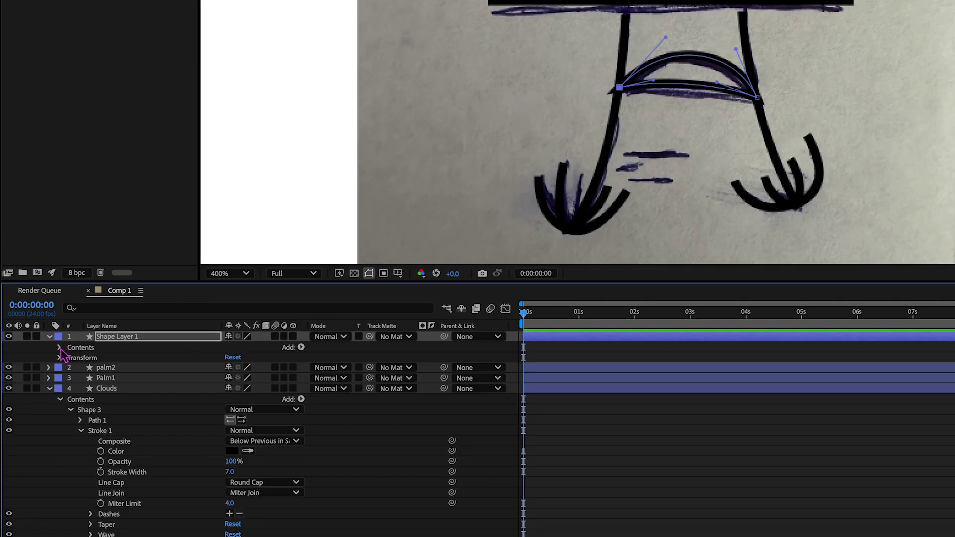
# - Set the line join of the crescent's stroke in Shape Layer 1 to Round Join
pyautogui.click(60, 348)
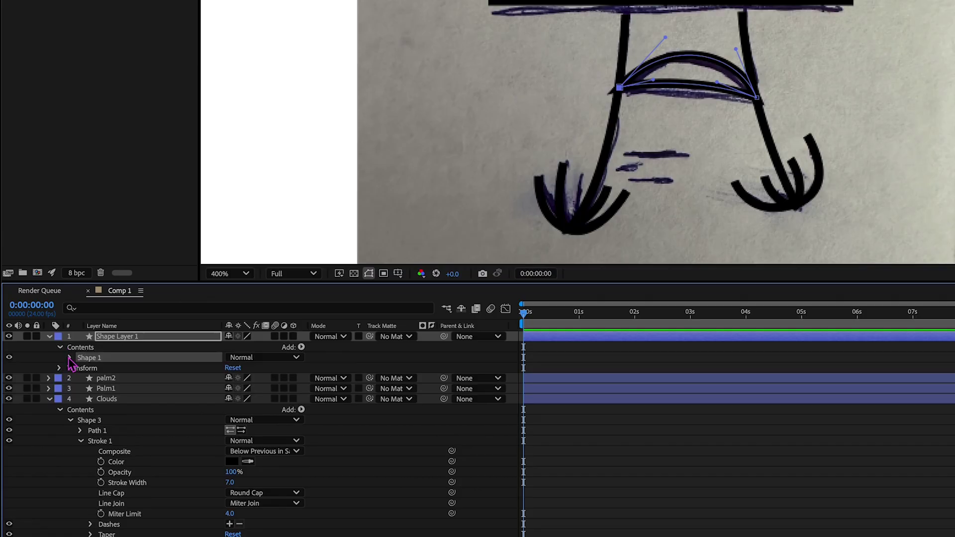
pyautogui.click(70, 358)
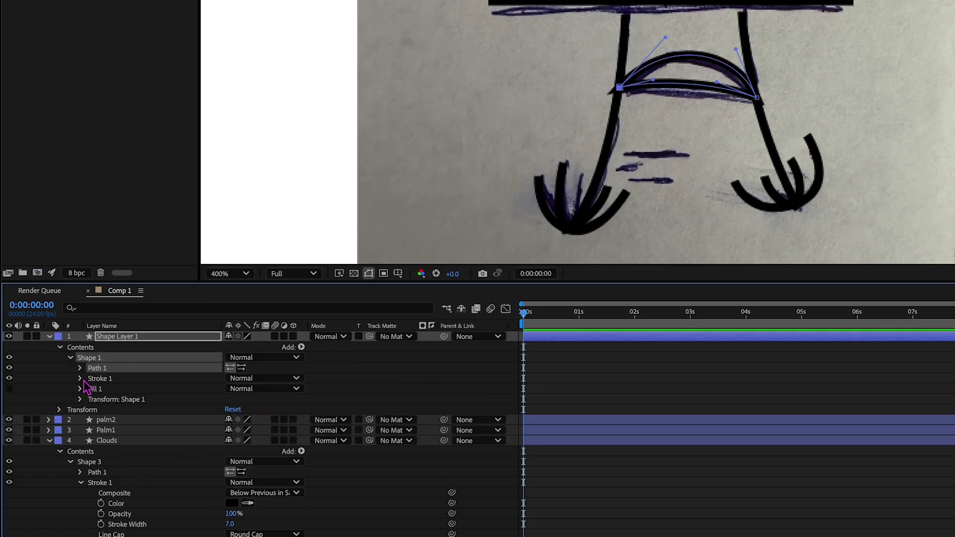
pyautogui.click(81, 379)
pyautogui.click(265, 442)
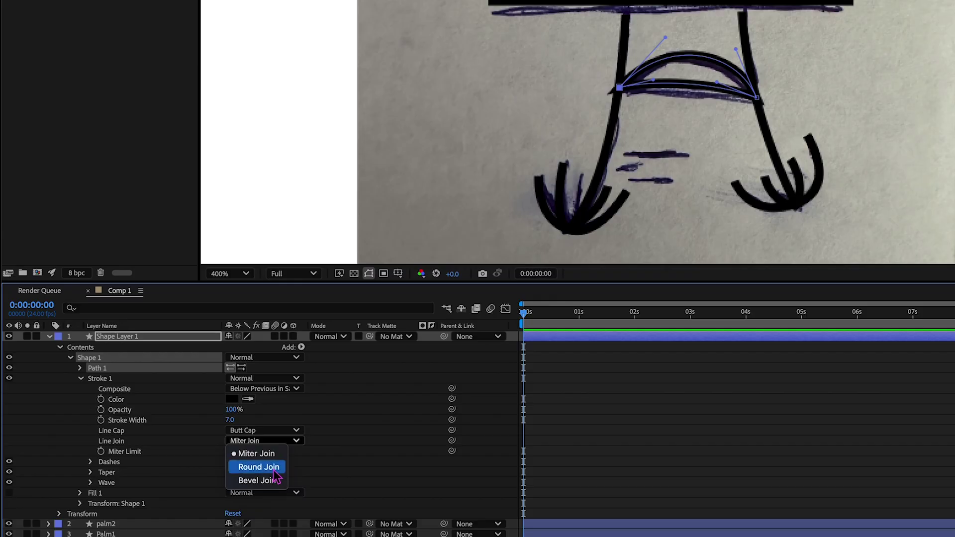
pyautogui.click(273, 468)
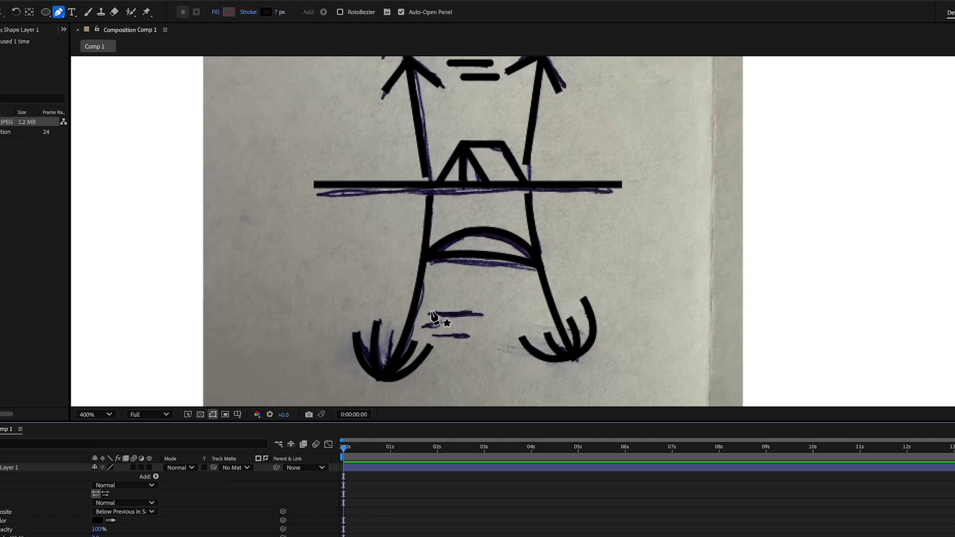
# - Trace the uppermost short line between the palms on a new shape layer and set its stroke's line cap to Round Cap
pyautogui.click(427, 312)
pyautogui.click(481, 311)
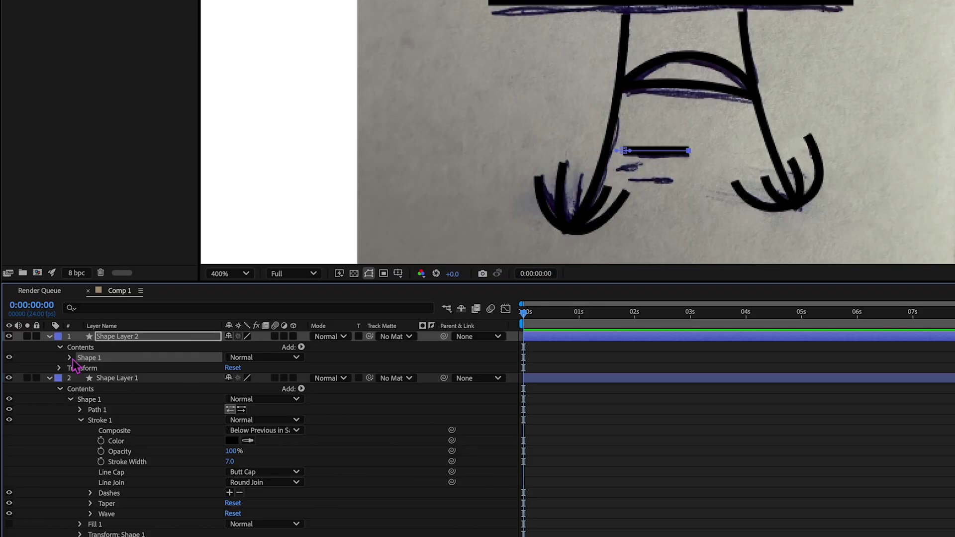
pyautogui.click(69, 358)
pyautogui.click(80, 378)
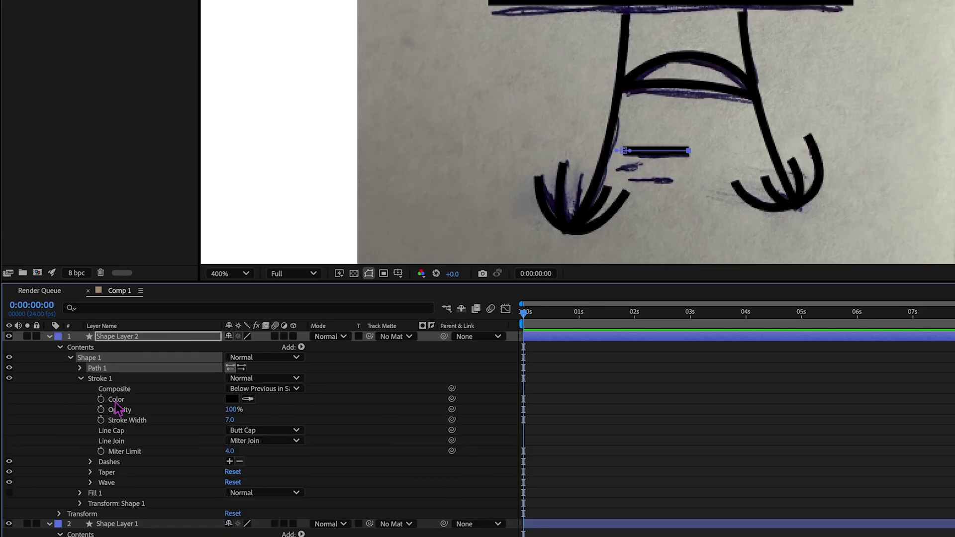
pyautogui.click(274, 442)
pyautogui.click(274, 431)
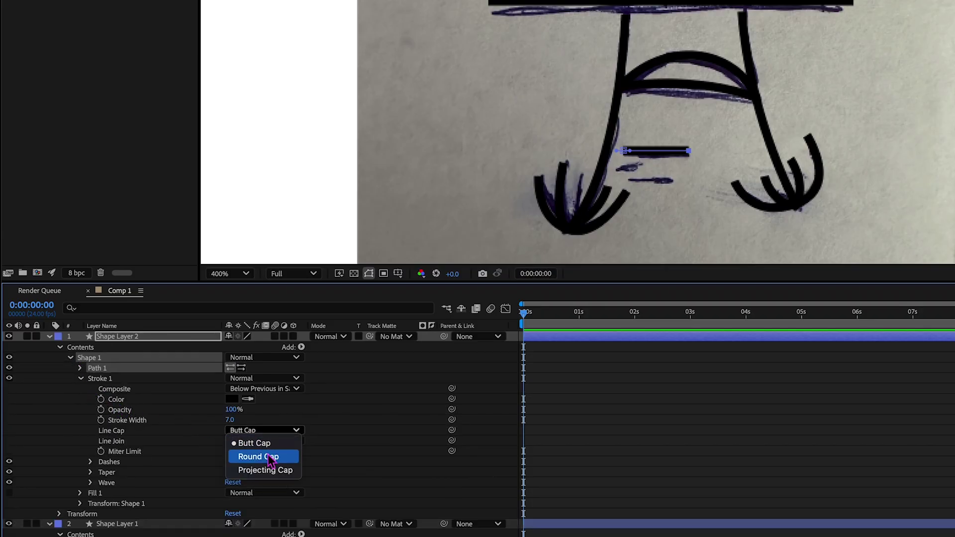
pyautogui.click(276, 457)
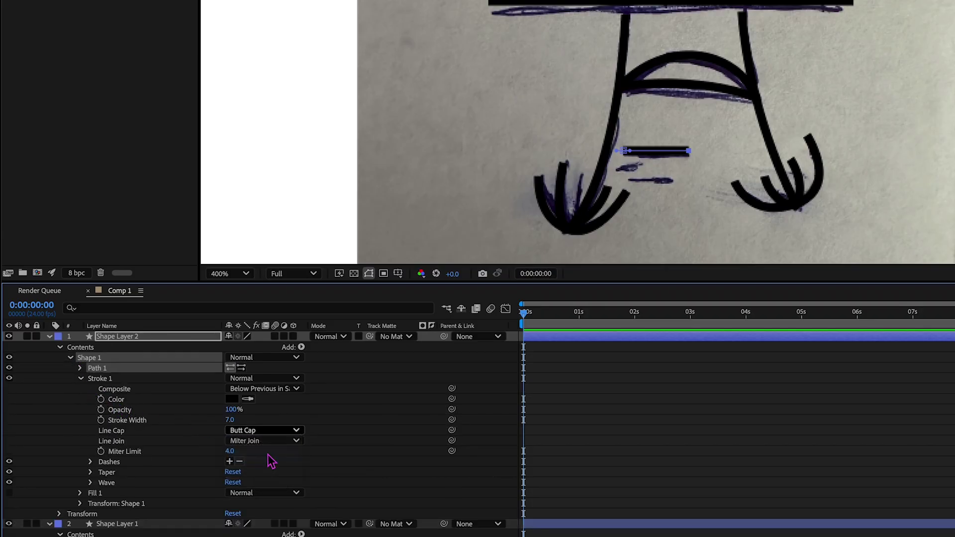
pyautogui.click(655, 375)
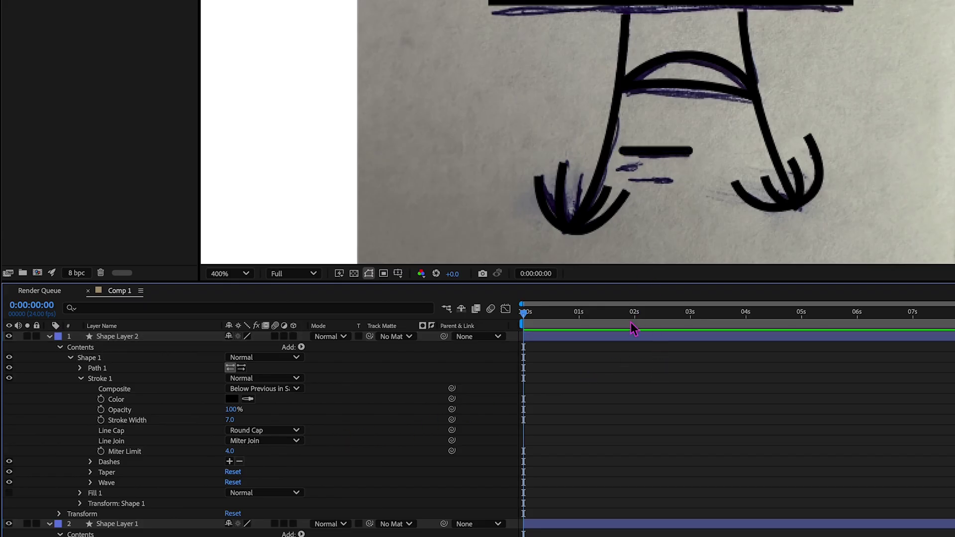
# - Trace the other two short horizontal lines between the palms as separate paths in Shape Layer 2
pyautogui.click(624, 342)
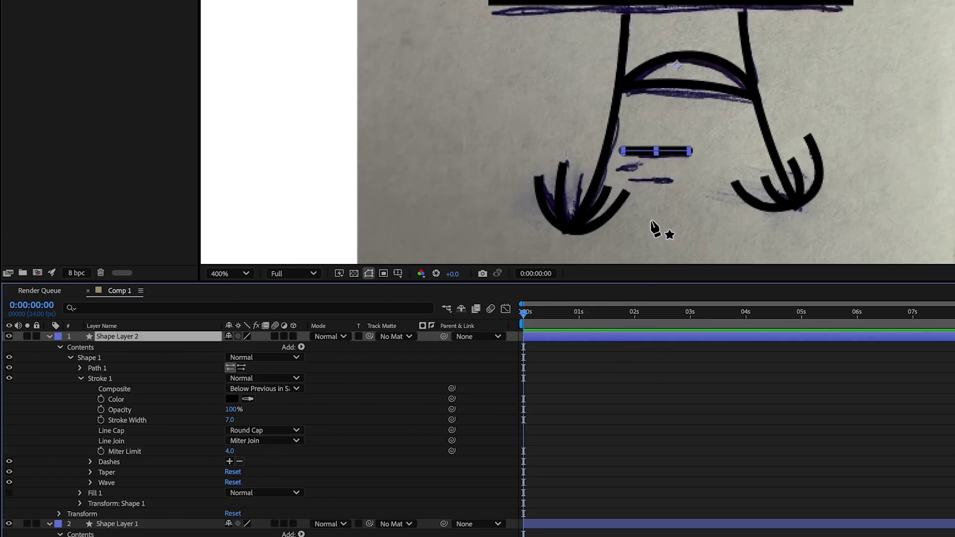
pyautogui.click(616, 165)
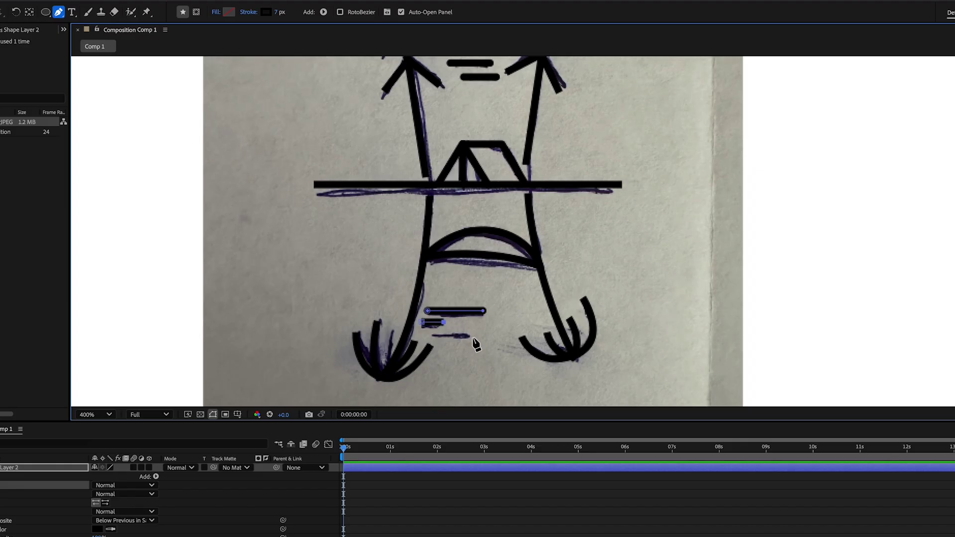
pyautogui.click(432, 338)
pyautogui.click(473, 337)
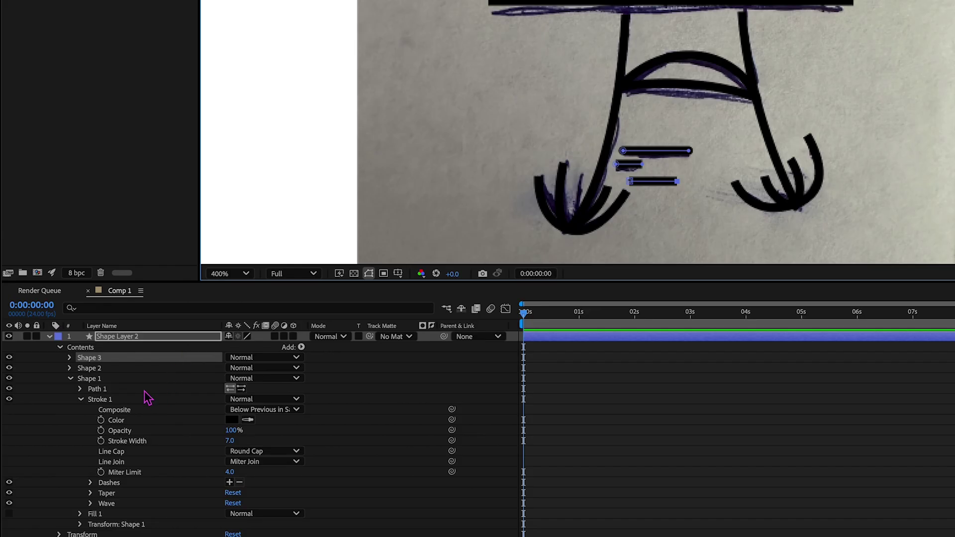
# - Set the line cap to Round Cap for the strokes of Shape 3 and Shape 2 in Shape Layer 2
pyautogui.click(71, 358)
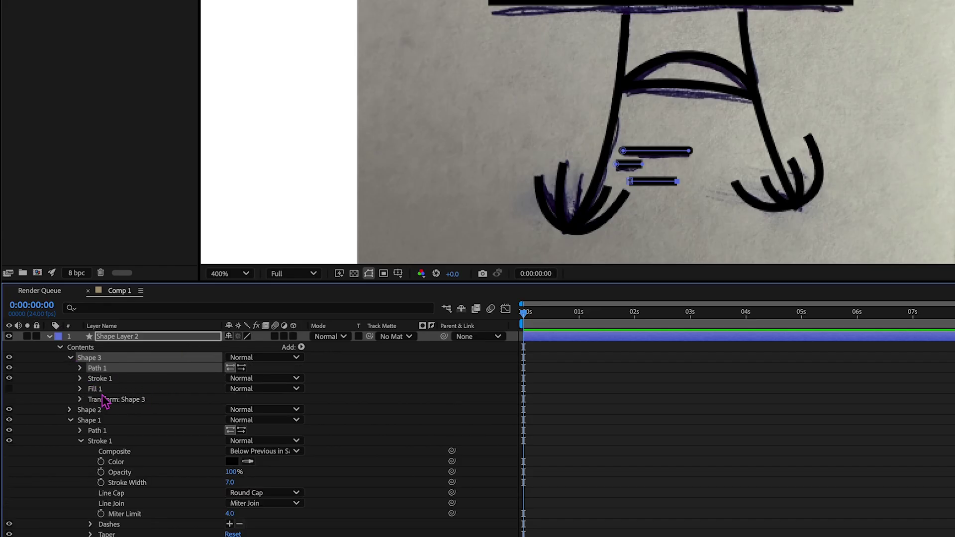
pyautogui.click(80, 378)
pyautogui.click(257, 431)
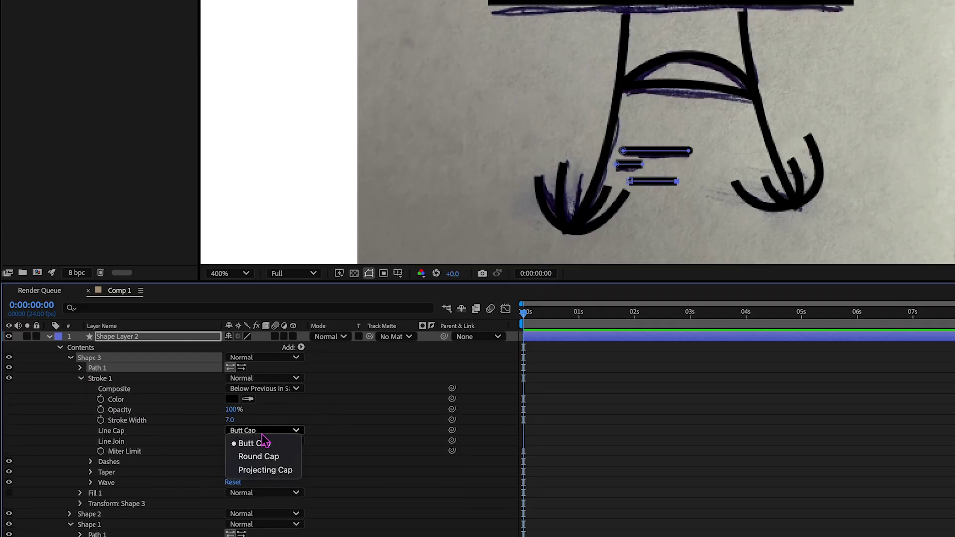
pyautogui.click(246, 457)
pyautogui.click(71, 513)
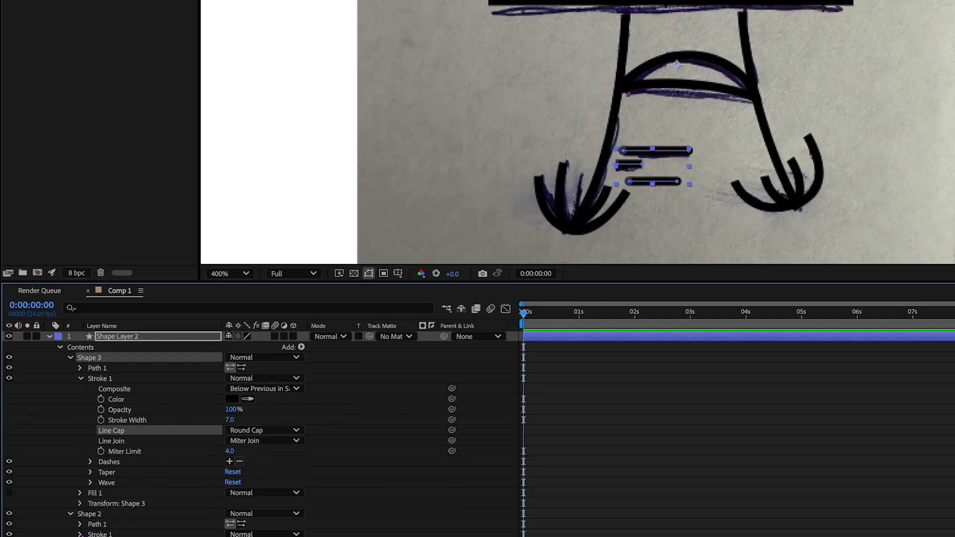
pyautogui.scroll(-1, 259, 433)
pyautogui.click(81, 518)
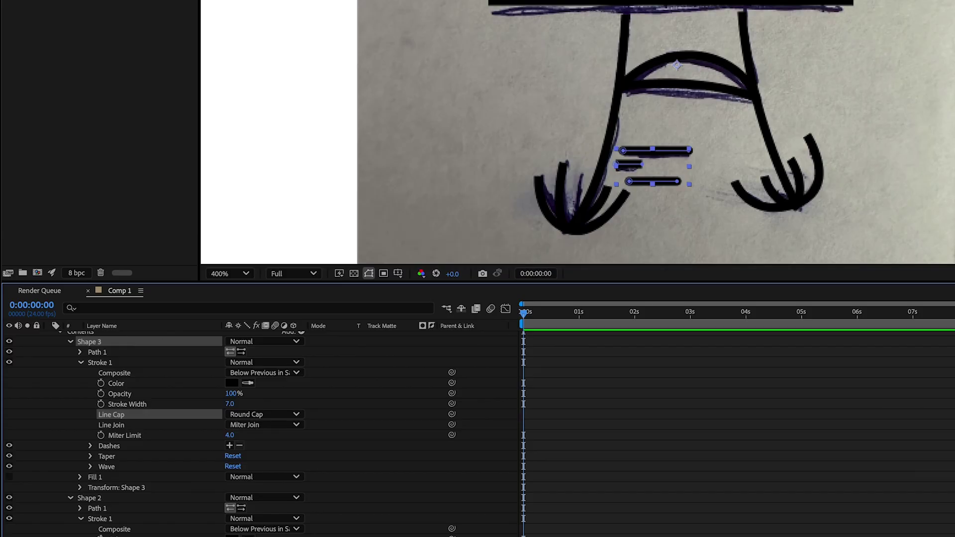
# - Rename the layer with the three short lines between the palms Clouds and the crescent's layer hammock
pyautogui.moveTo(657, 172); pyautogui.dragTo(717, 102)
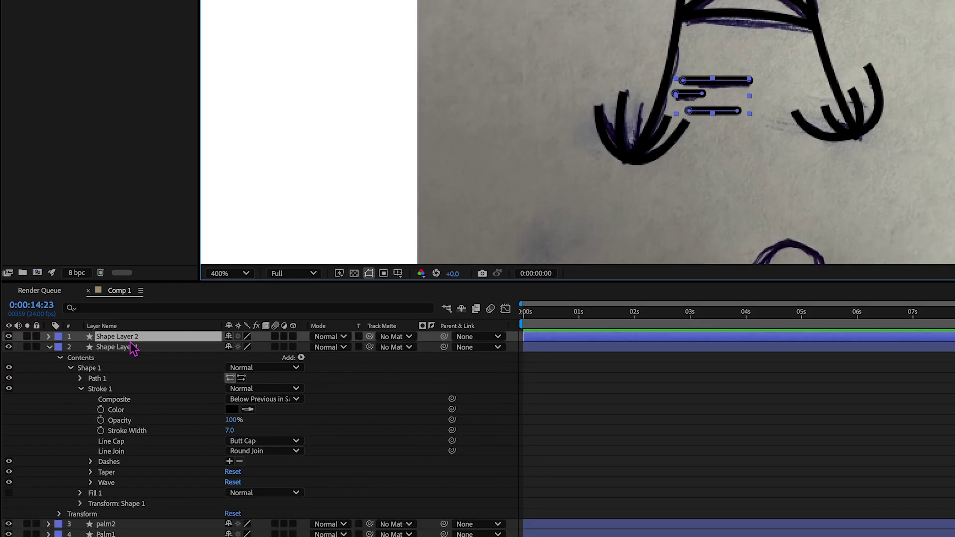
pyautogui.press('Return')
pyautogui.write('c')
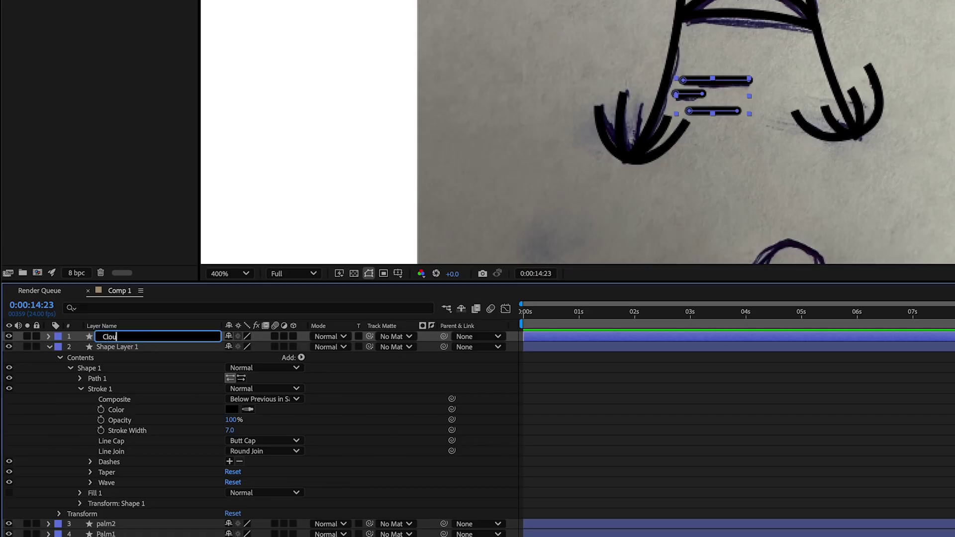
pyautogui.press('Return')
pyautogui.hotkey('ctrl', 'Down')
pyautogui.press('Return')
pyautogui.write('hammock')
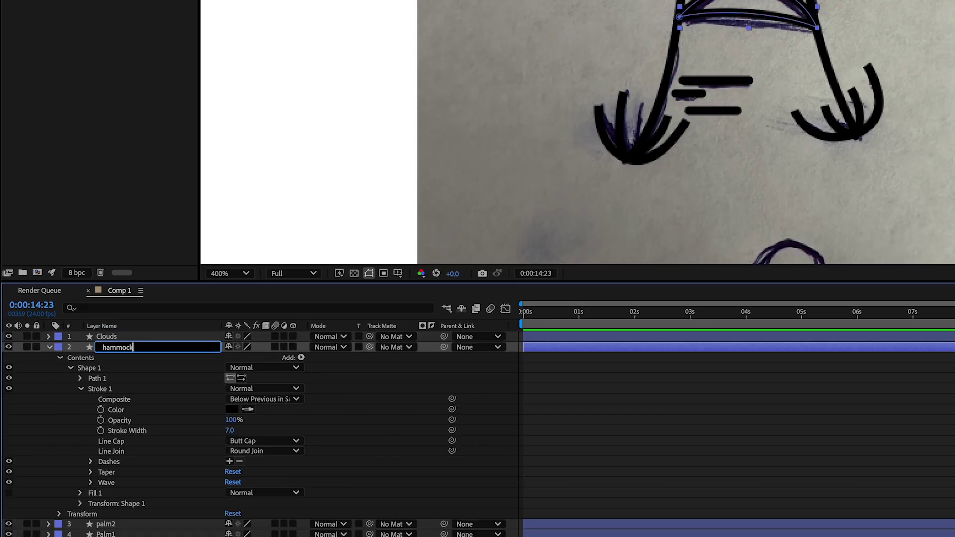
pyautogui.press('Return')
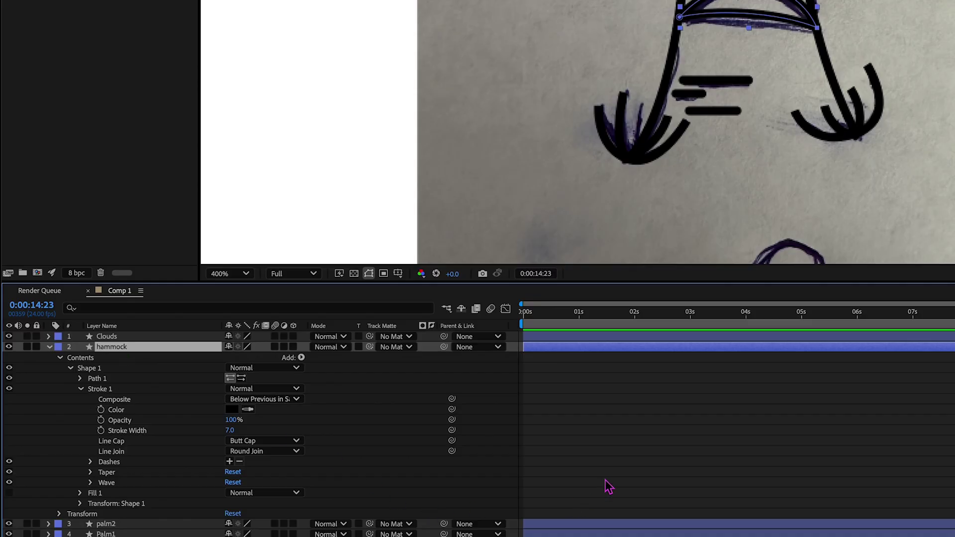
pyautogui.click(49, 347)
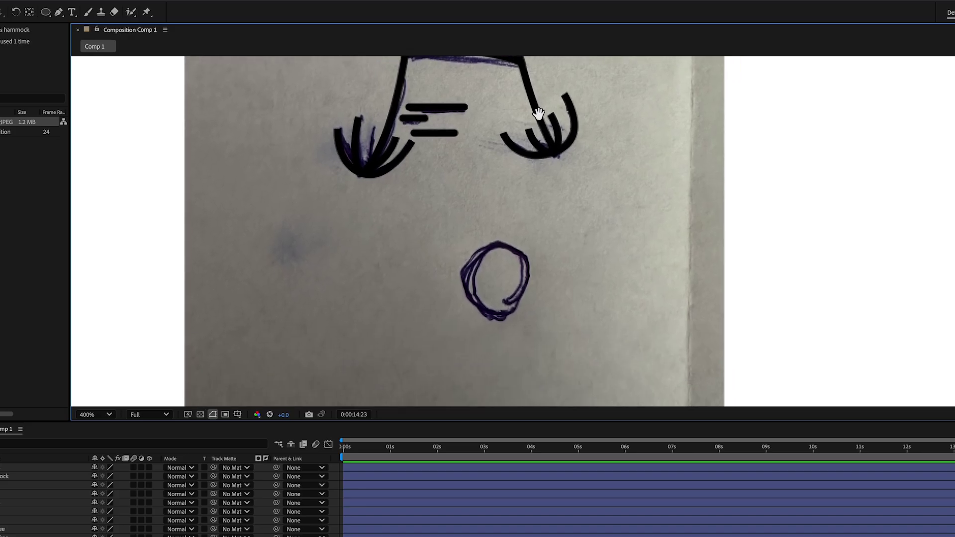
# - Trace the sun circle below the palms with the Pen tool on a new shape layer, leaving its ends overlapping and open
pyautogui.press('g')
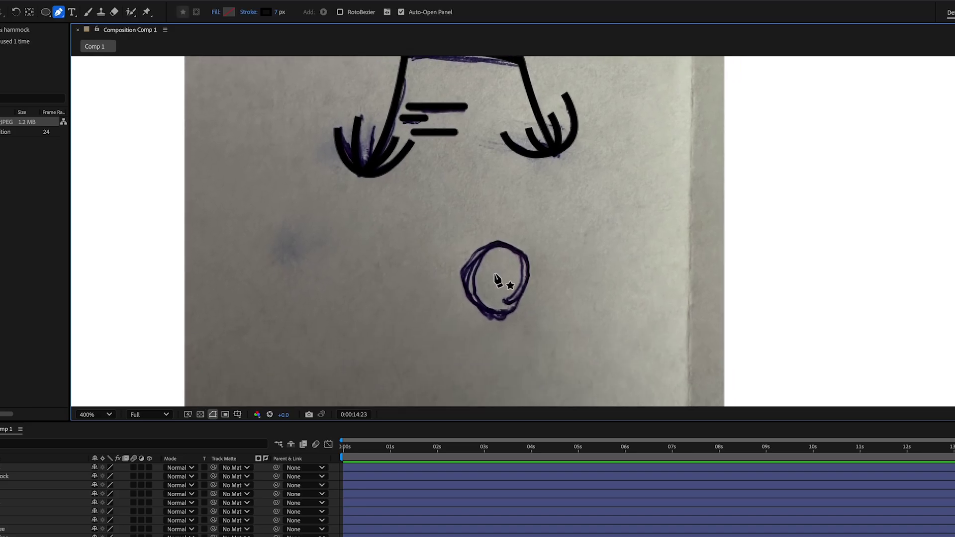
pyautogui.click(514, 307)
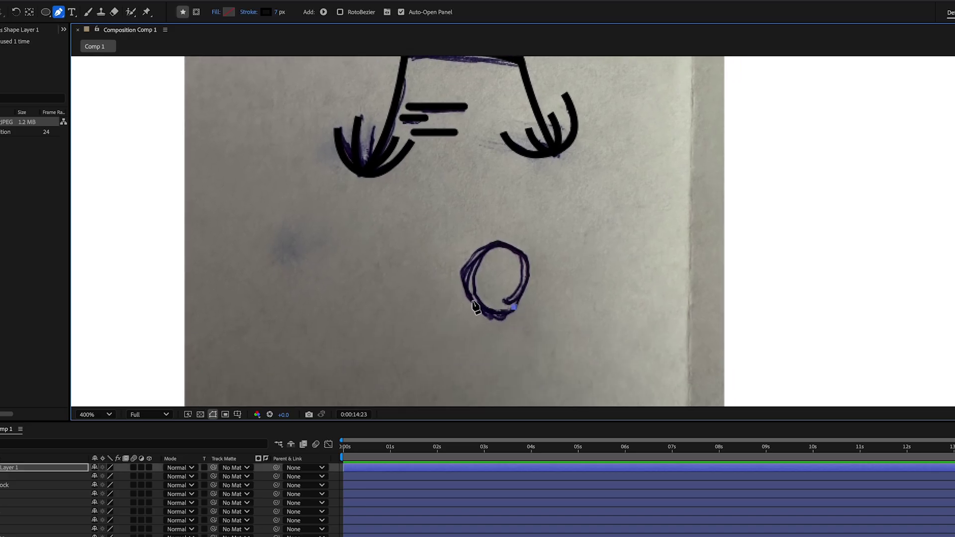
pyautogui.moveTo(472, 300); pyautogui.dragTo(450, 275)
pyautogui.moveTo(504, 245); pyautogui.dragTo(536, 252)
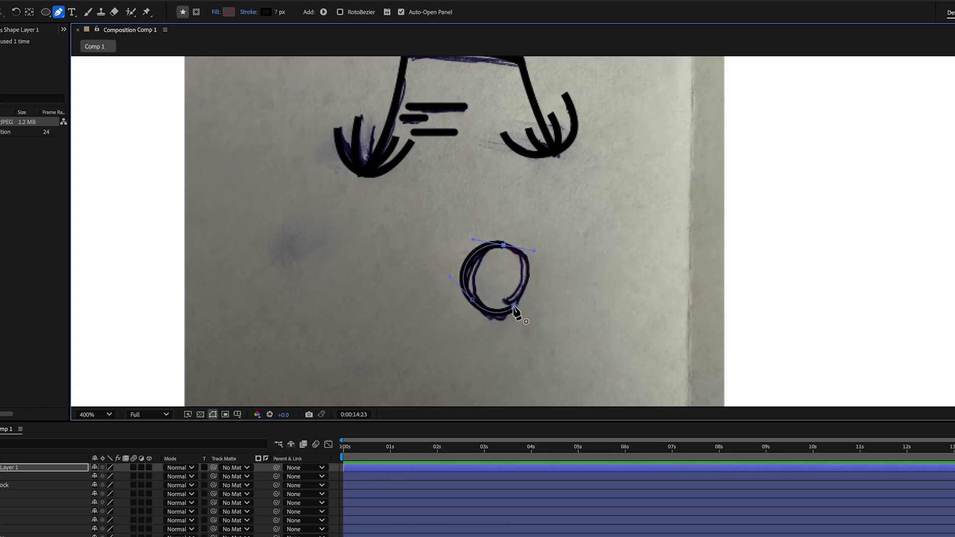
pyautogui.moveTo(504, 300); pyautogui.dragTo(467, 306)
pyautogui.press('v')
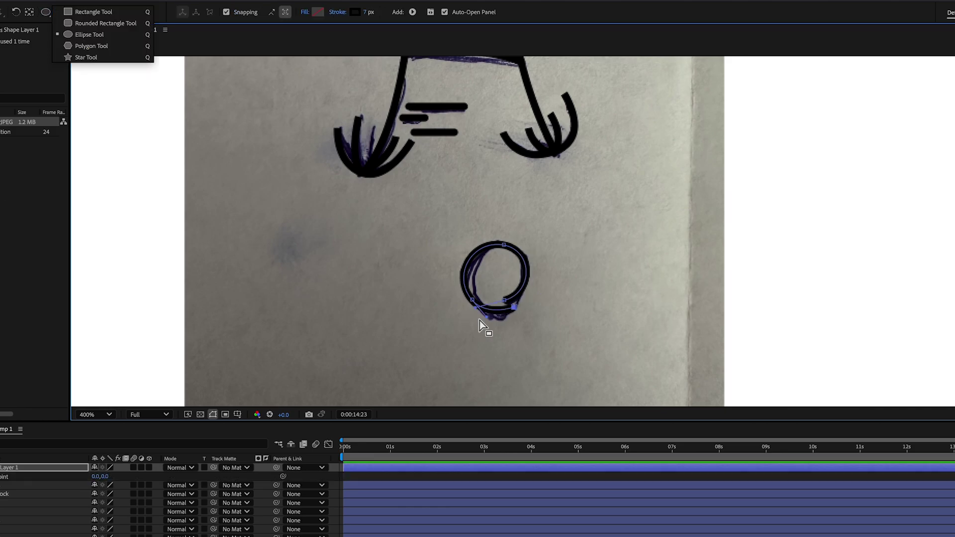
# - Rename the circle's shape layer Sun
pyautogui.press(',')
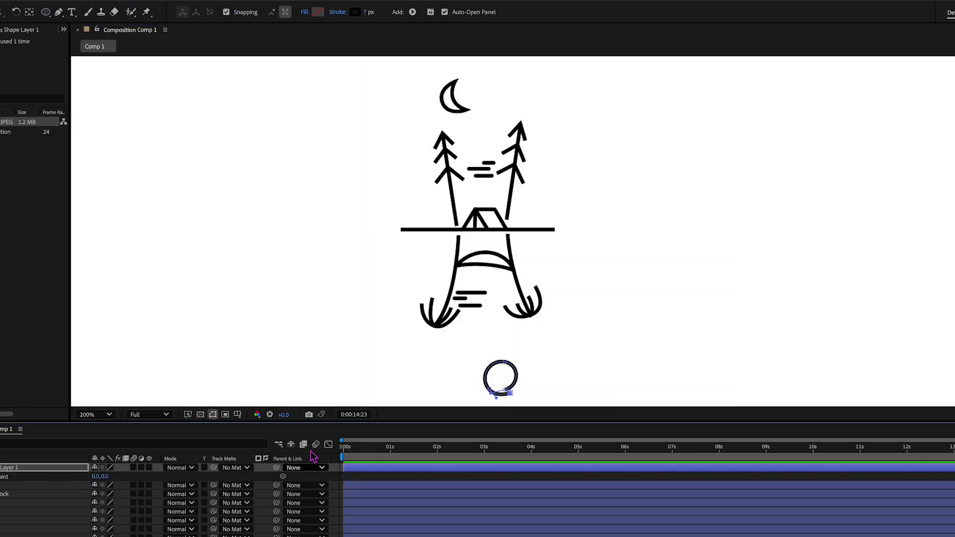
pyautogui.moveTo(518, 207); pyautogui.dragTo(518, 210)
pyautogui.click(11, 471)
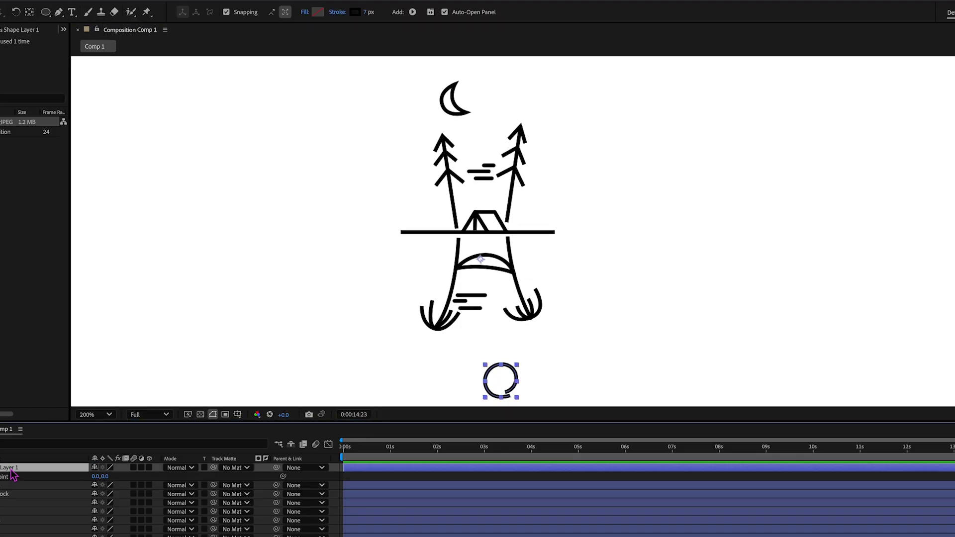
pyautogui.press('Return')
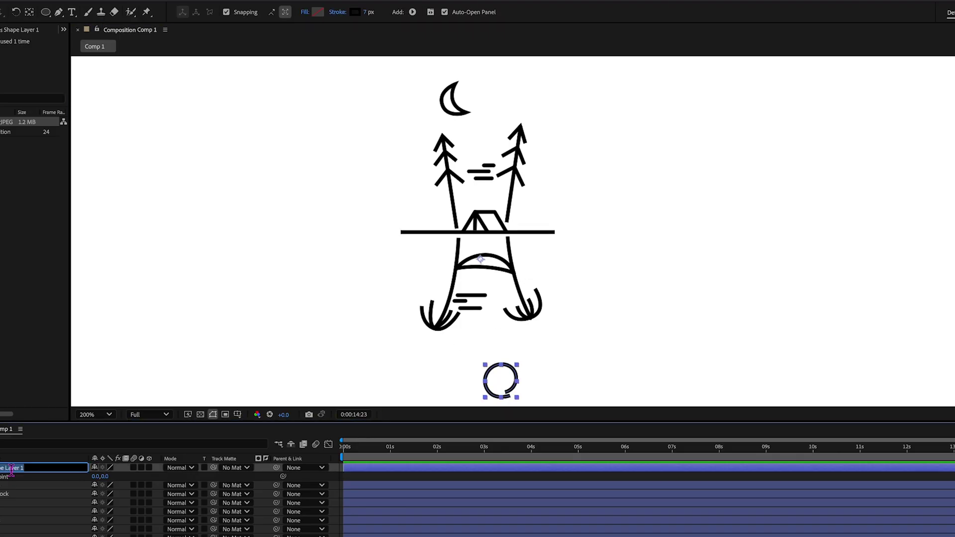
pyautogui.press('BackSpace')
pyautogui.write('Sun')
pyautogui.press('Return')
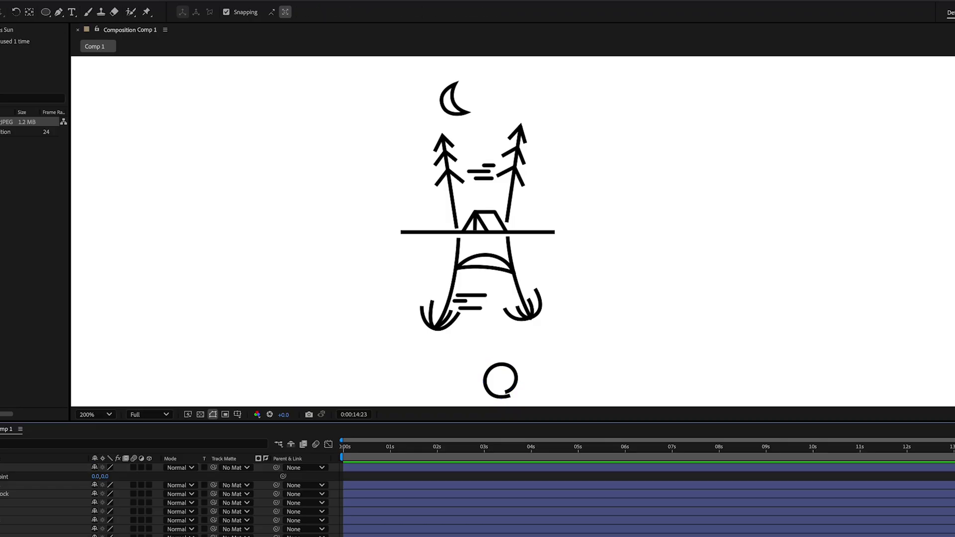
# - Set the label color of the Sun, Clouds, hammock, palm2 and Palm1 beach layers to yellow
pyautogui.click(5, 471)
pyautogui.click(5, 468)
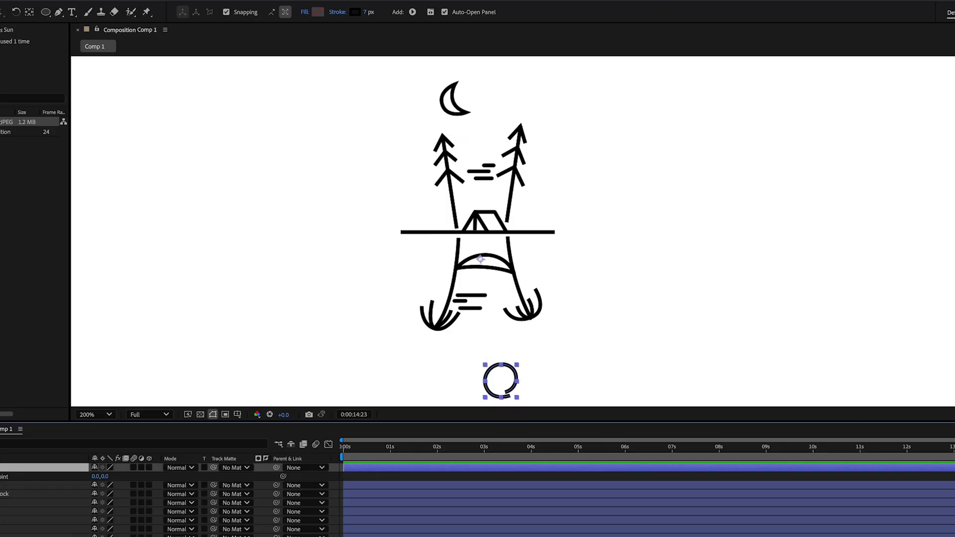
pyautogui.keyDown('shift'); pyautogui.click(3, 512); pyautogui.keyUp('shift')
pyautogui.click(4, 534)
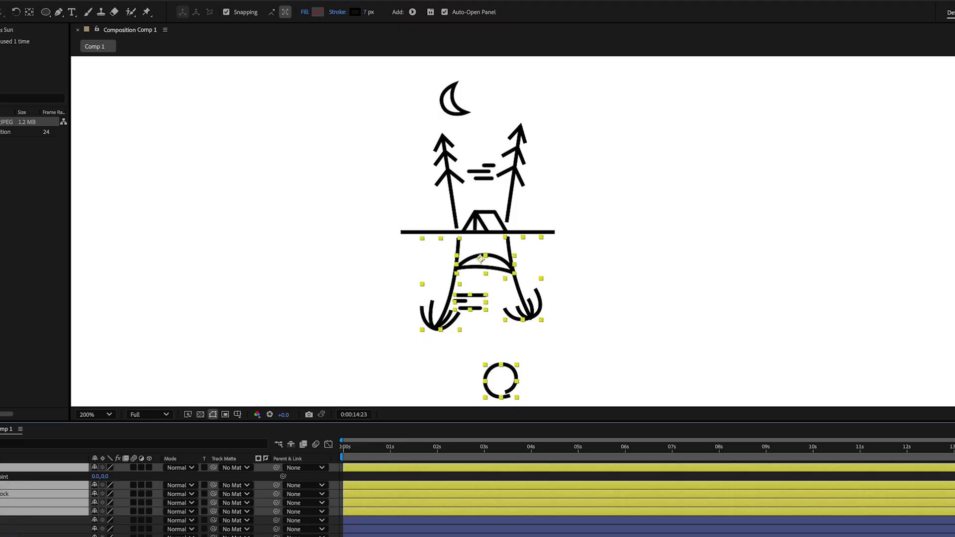
# - Move the Sun layer straight up until the circle sits just beneath the palm tops
pyautogui.click(4, 530)
pyautogui.click(1, 470)
pyautogui.hotkey('shift', 'Up')
pyautogui.hotkey('shift', 'Up')
pyautogui.hotkey('shift', 'Up')
pyautogui.hotkey('shift', 'Up')
pyautogui.hotkey('shift', 'Up')
pyautogui.hotkey('shift', 'Up')
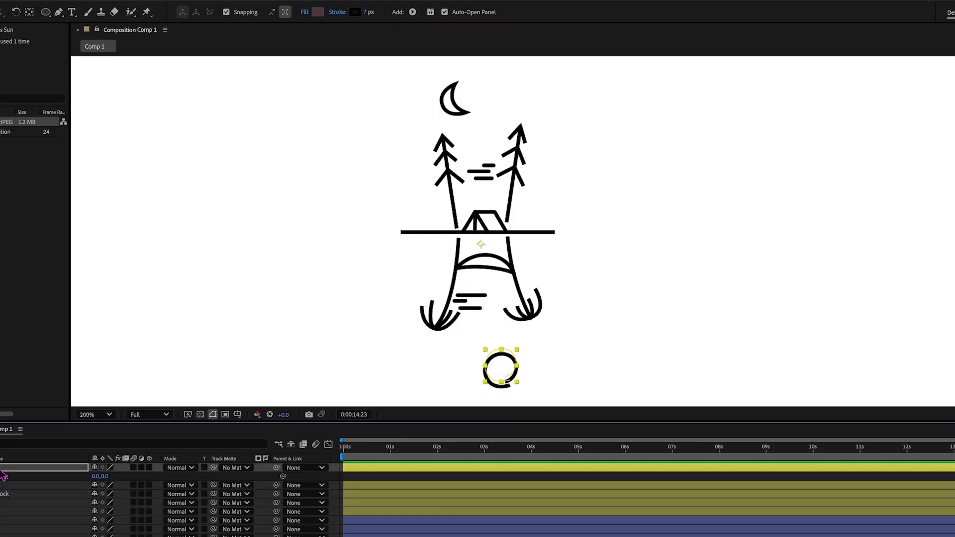
pyautogui.press('F2')
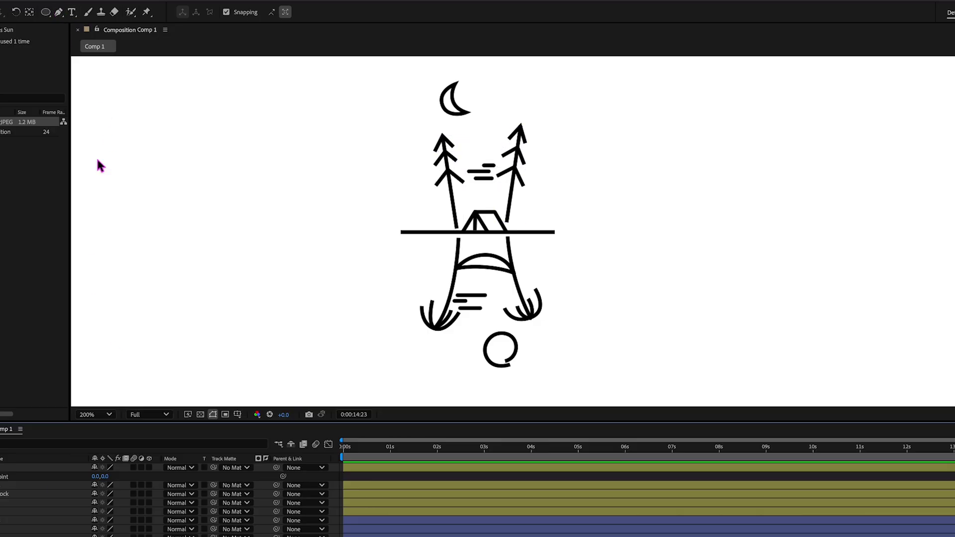
# - Draw a straight vertical line with the Pen tool on a new shape layer near the middle of the composition
pyautogui.click(59, 12)
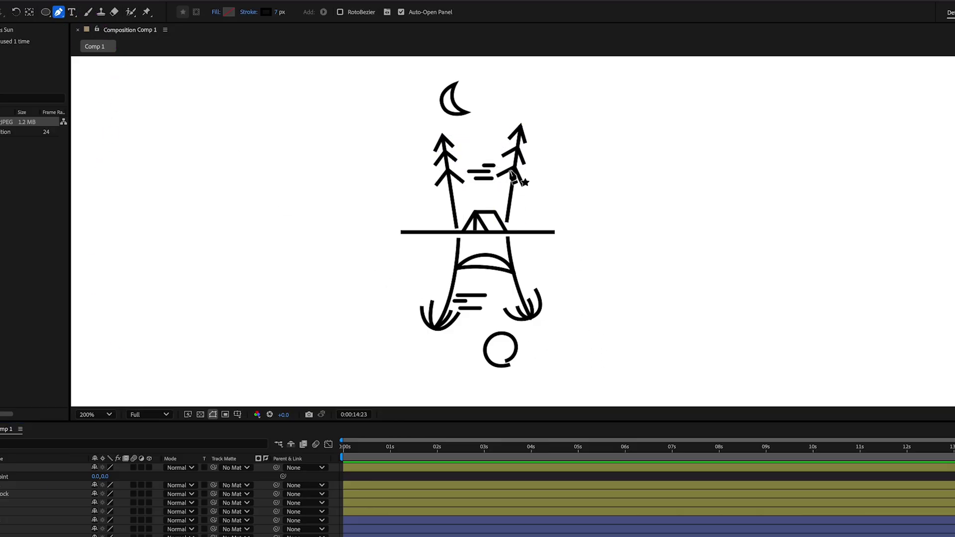
pyautogui.click(485, 134)
pyautogui.keyDown('shift'); pyautogui.click(485, 273); pyautogui.keyUp('shift')
# - Move the vertical line's anchor point to its lower end with the Pan Behind tool
pyautogui.press('y')
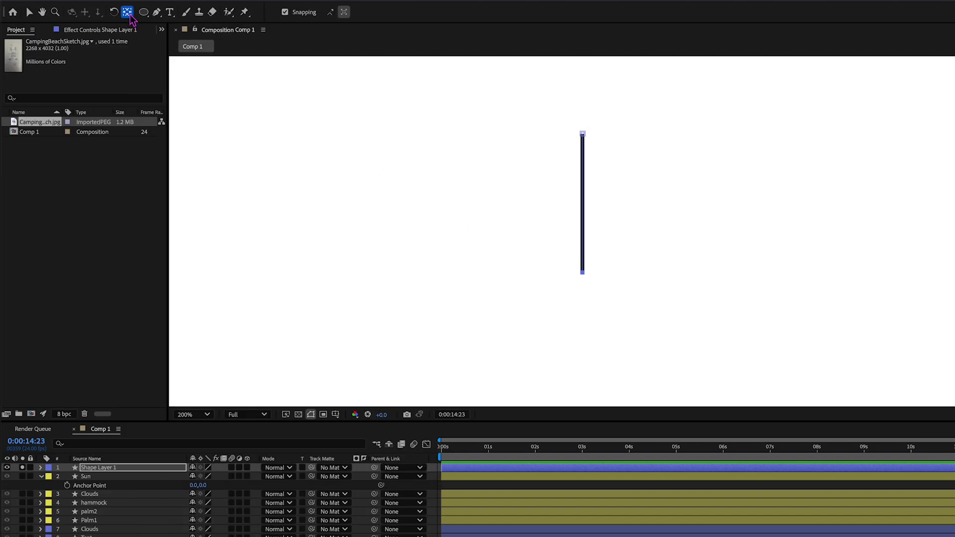
pyautogui.click(129, 14)
pyautogui.moveTo(577, 259); pyautogui.dragTo(583, 273)
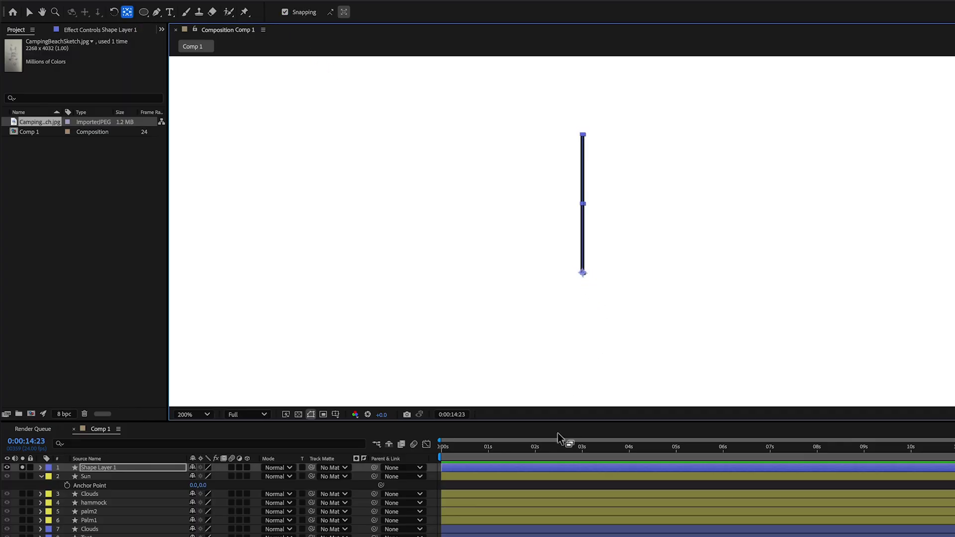
# - Animate the line's Rotation with a keyframe of 0° at 0 seconds and one of 90° at 4 seconds
pyautogui.press('Home')
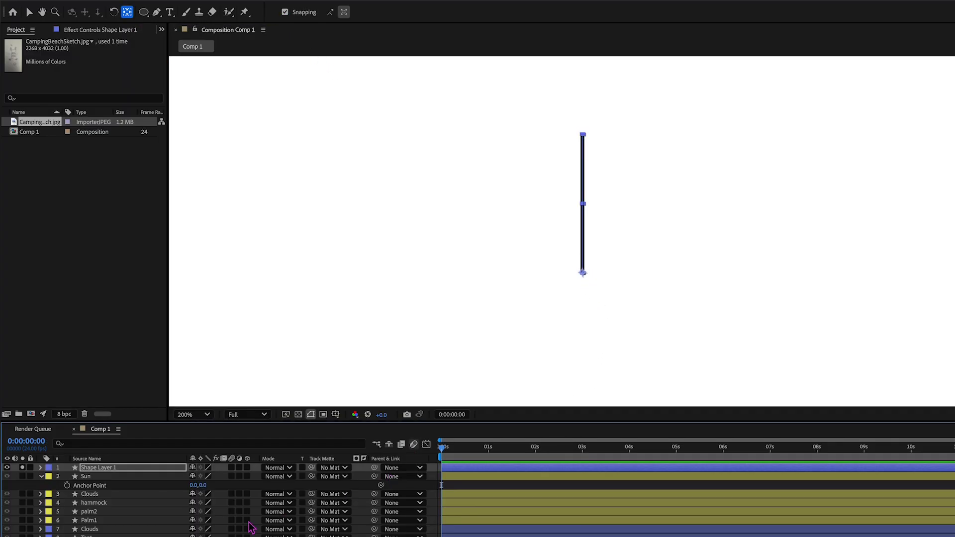
pyautogui.press('r')
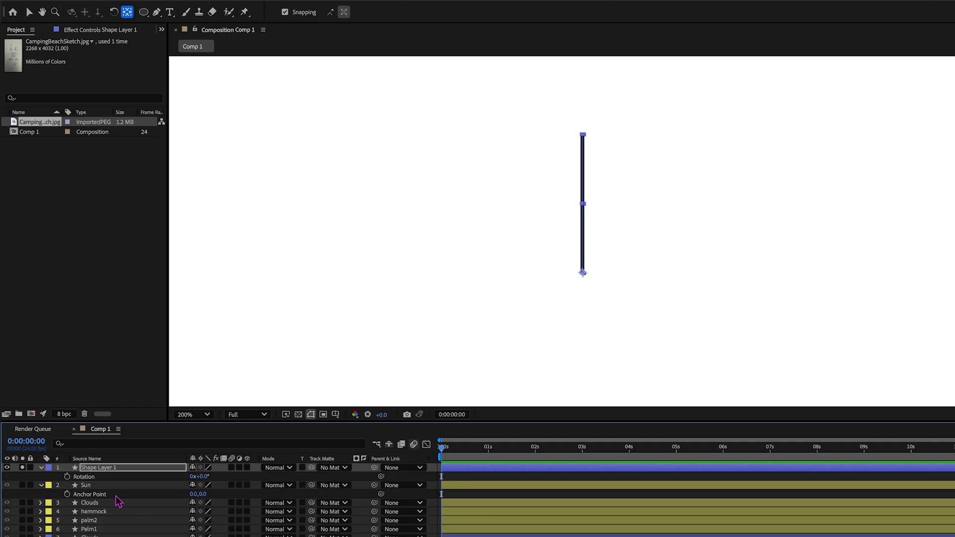
pyautogui.click(67, 477)
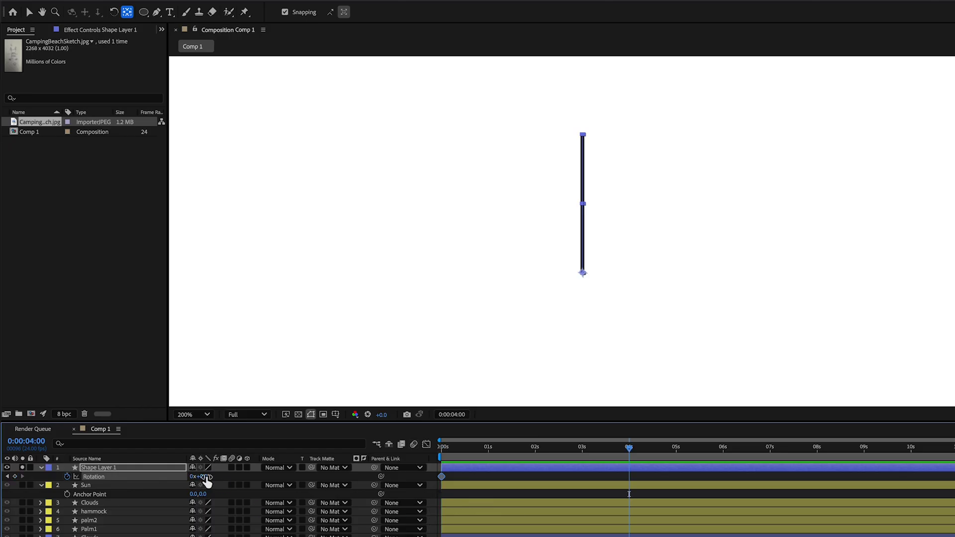
pyautogui.click(205, 477)
pyautogui.write('90')
pyautogui.press('Return')
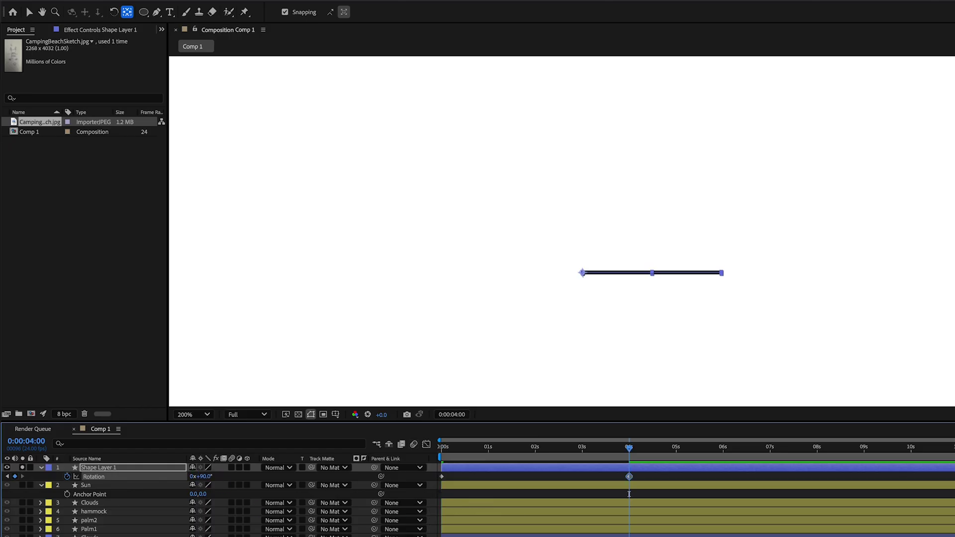
# - Preview the line's rotation animation from the start and scrub through it
pyautogui.moveTo(630, 448); pyautogui.dragTo(384, 431)
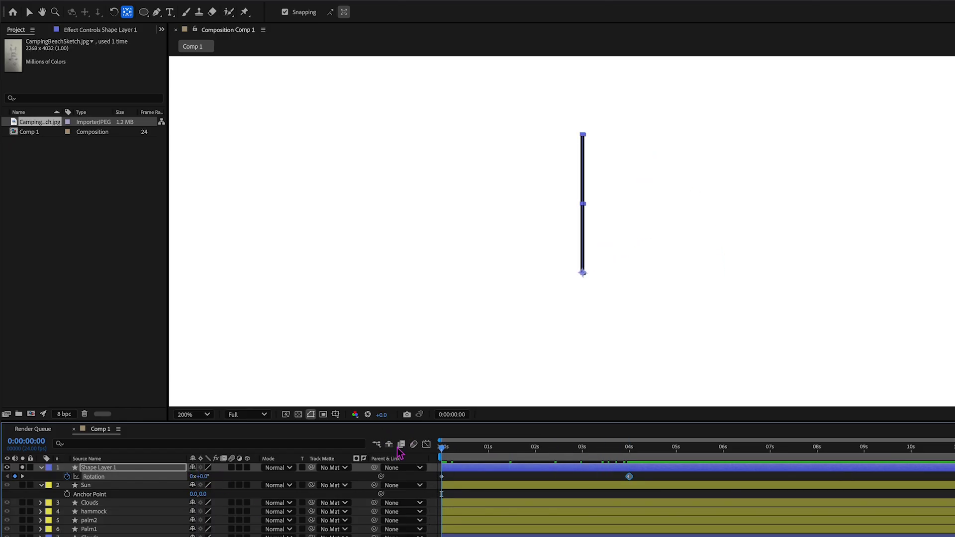
pyautogui.press('space')
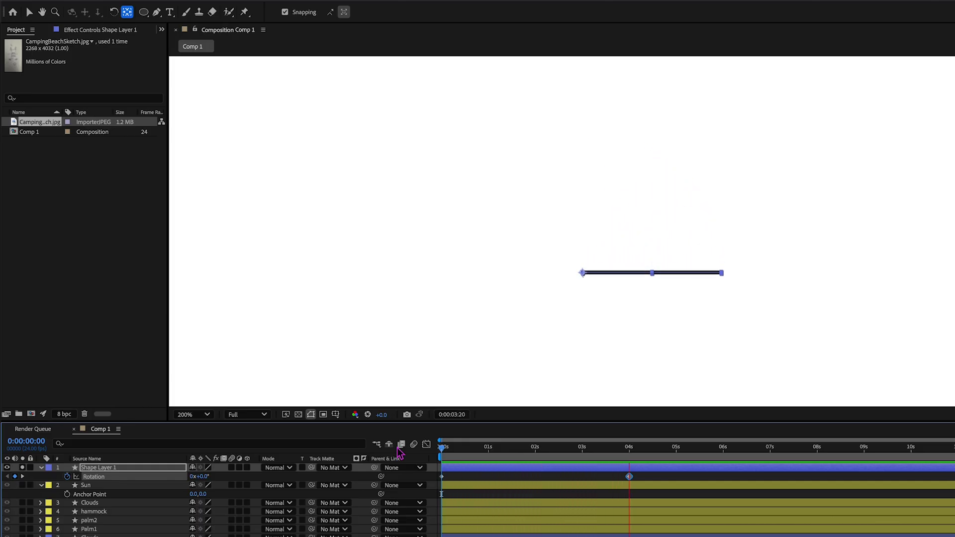
pyautogui.press('space')
pyautogui.press('Home')
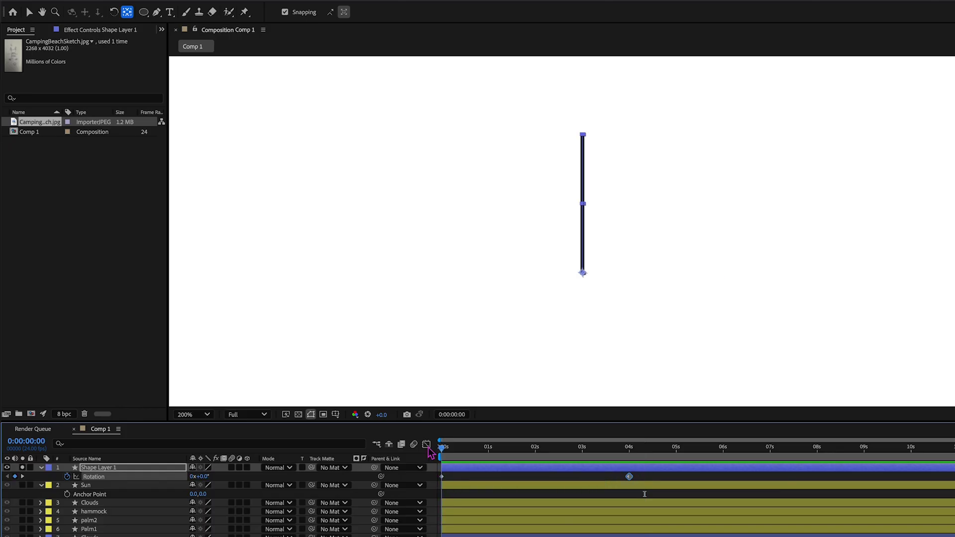
pyautogui.moveTo(443, 454); pyautogui.dragTo(593, 454)
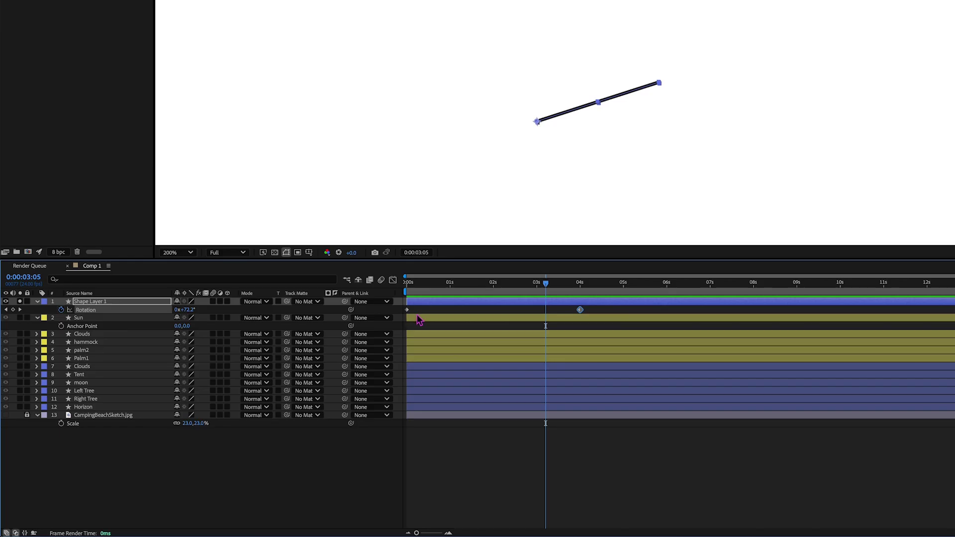
# - Apply Easy Ease Out to the line's first Rotation keyframe
pyautogui.click(407, 309)
pyautogui.rightClick(407, 311)
pyautogui.moveTo(431, 460)
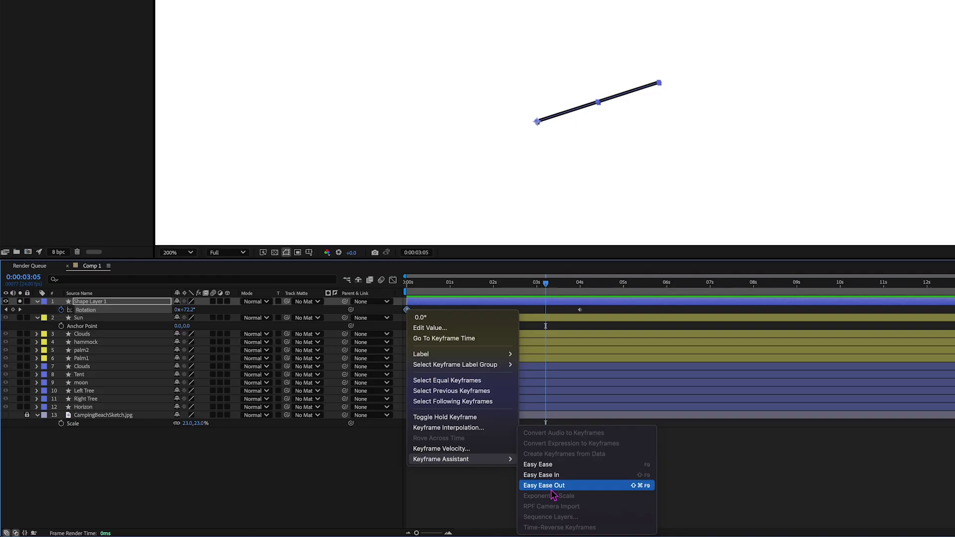
pyautogui.click(553, 486)
# - Play the line's rotation from 0 seconds to check how the movement starts
pyautogui.click(409, 285)
pyautogui.moveTo(409, 285)
pyautogui.mouseDown()
pyautogui.moveTo(485, 291)
pyautogui.moveTo(402, 286)
pyautogui.mouseUp()
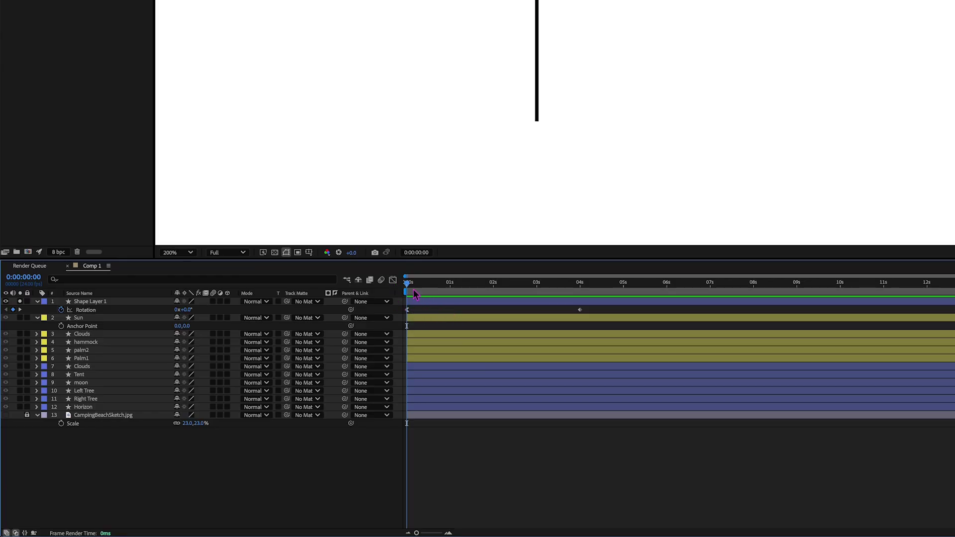
pyautogui.press('space')
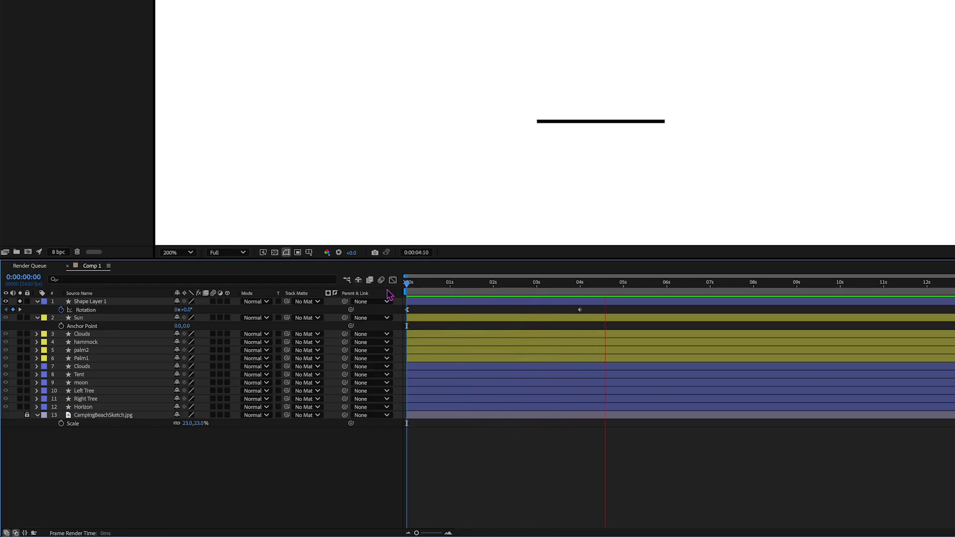
pyautogui.press('space')
# - Apply Easy Ease to both Rotation keyframes of the line and show the rotation in the Graph Editor
pyautogui.moveTo(400, 305); pyautogui.dragTo(589, 316)
pyautogui.rightClick(581, 310)
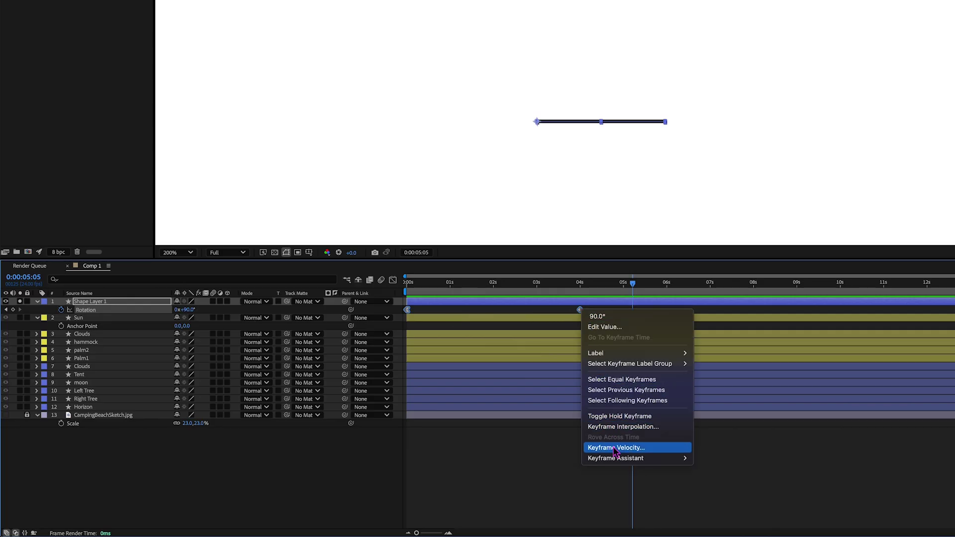
pyautogui.moveTo(622, 458)
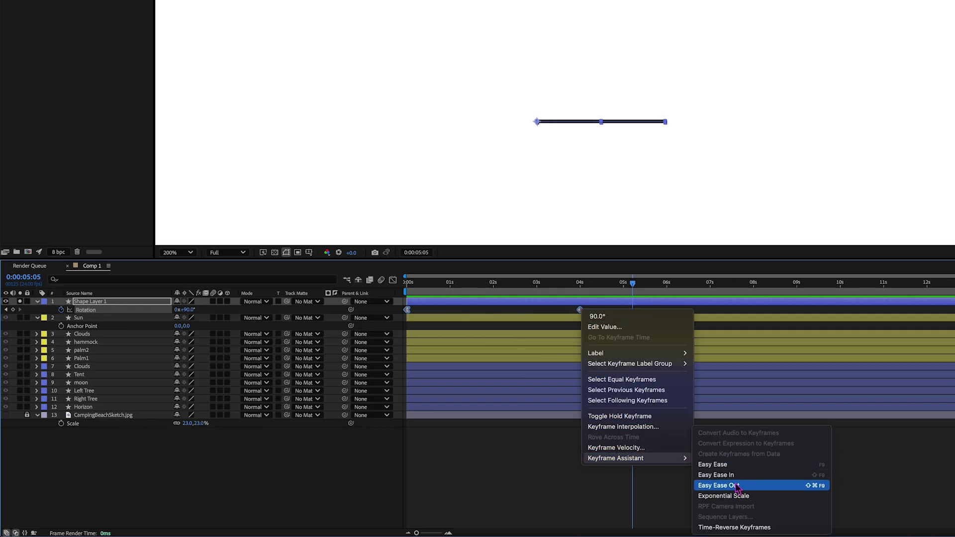
pyautogui.click(732, 464)
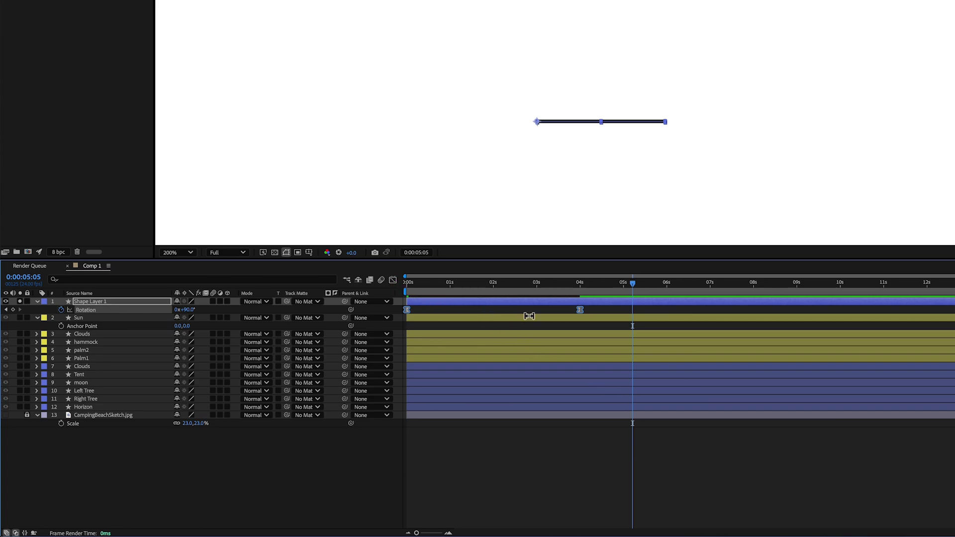
pyautogui.click(393, 280)
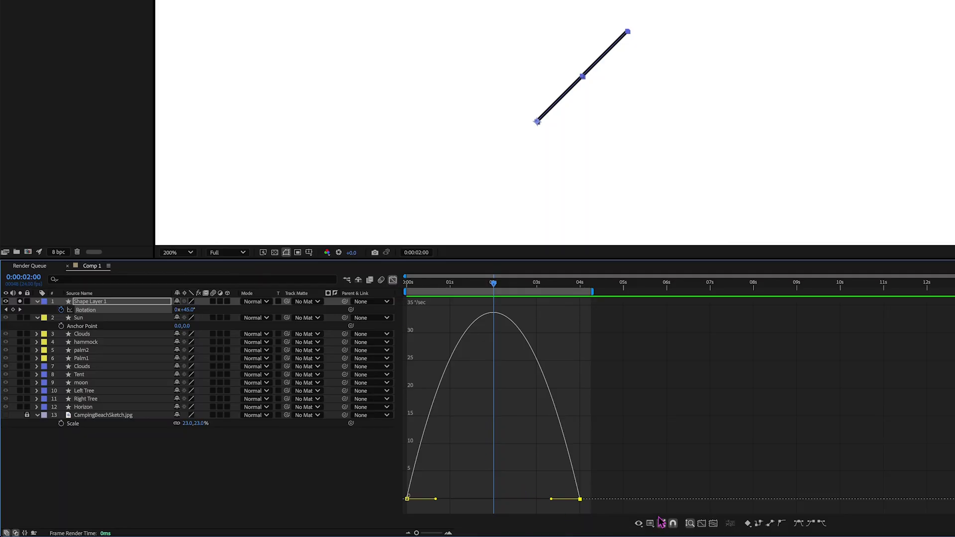
# - Scrub the line's eased rotation against its speed graph and play it from 0 seconds
pyautogui.click(639, 523)
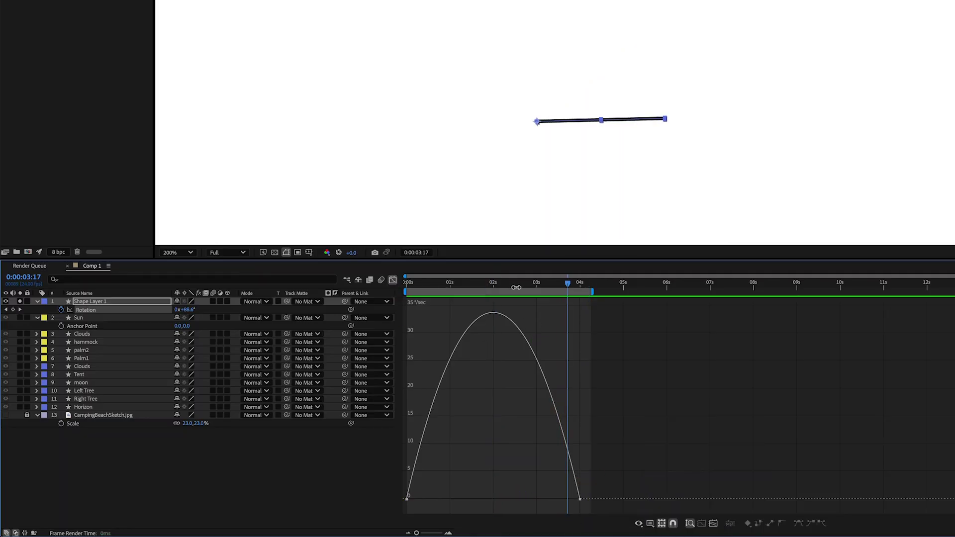
pyautogui.click(503, 284)
pyautogui.moveTo(503, 287)
pyautogui.mouseDown()
pyautogui.moveTo(484, 287)
pyautogui.moveTo(495, 287)
pyautogui.mouseUp()
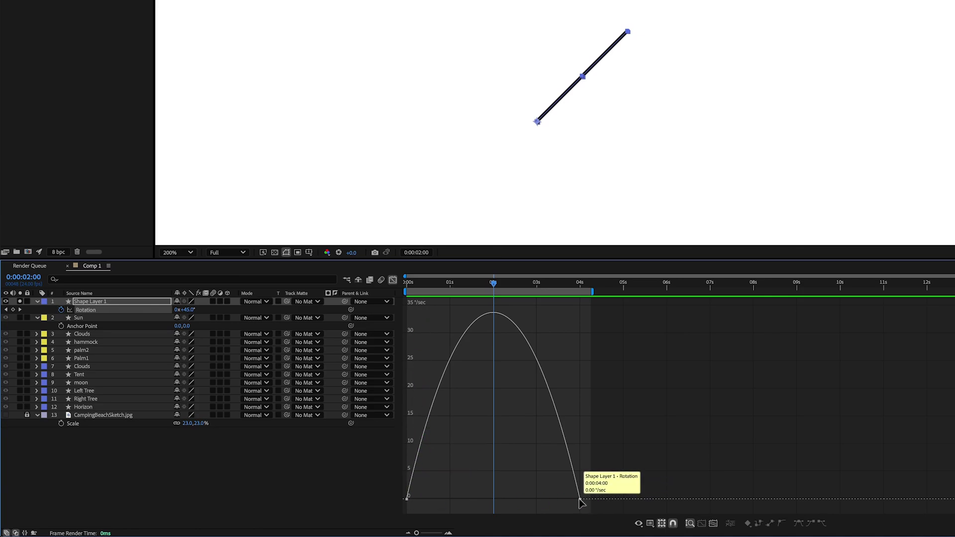
pyautogui.moveTo(414, 284); pyautogui.dragTo(380, 293)
pyautogui.press('space')
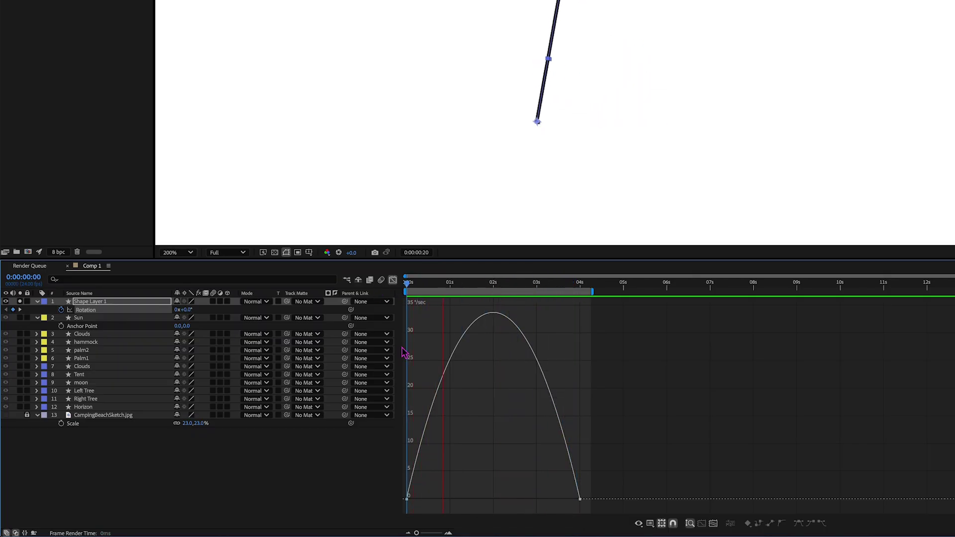
pyautogui.press('space')
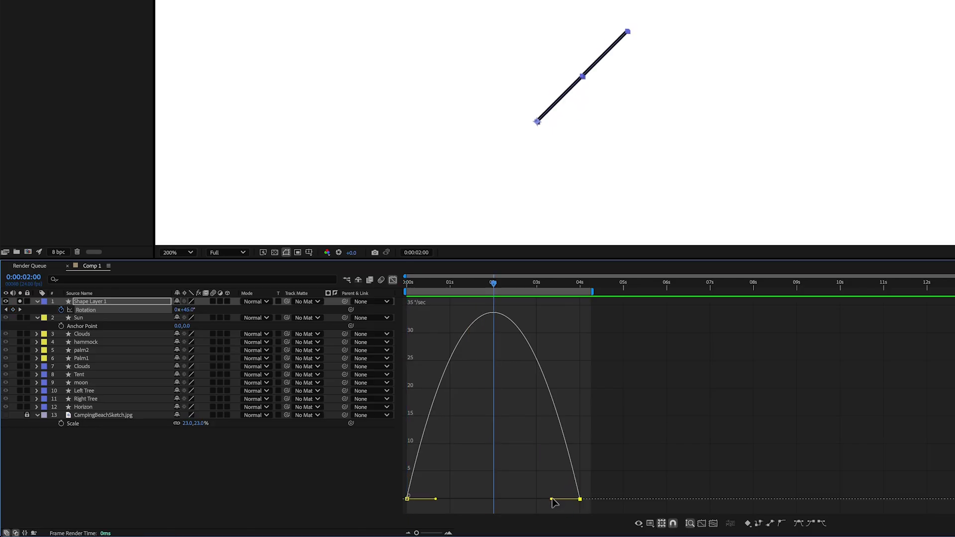
# - Try extending the last Rotation keyframe's ease handle to about 2 seconds, preview the motion, and restore the handle
pyautogui.moveTo(552, 499); pyautogui.dragTo(500, 506)
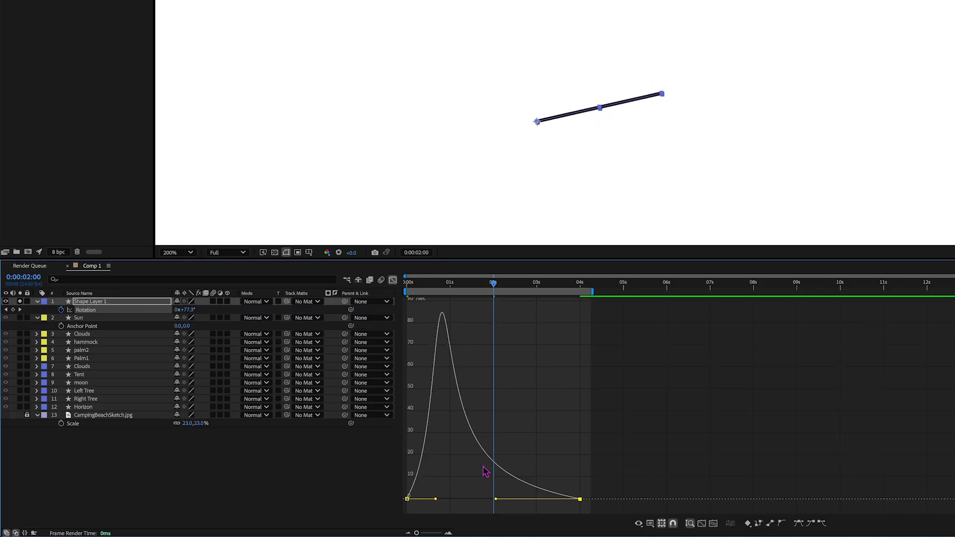
pyautogui.moveTo(407, 500)
pyautogui.press('Home')
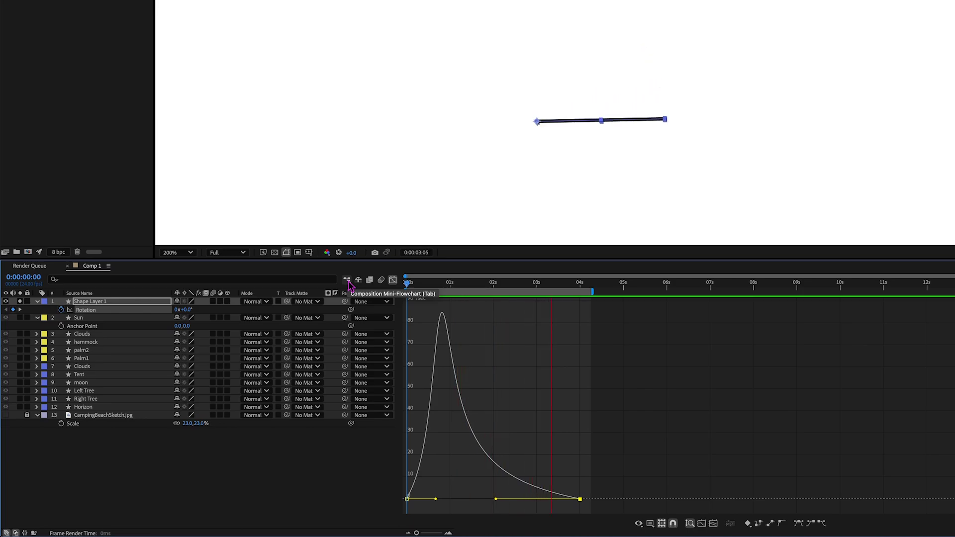
pyautogui.moveTo(447, 324)
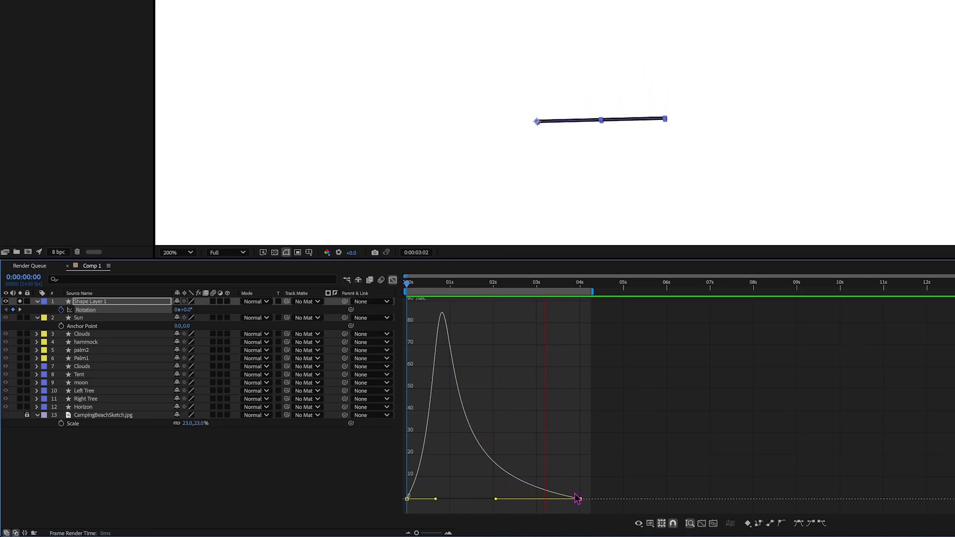
pyautogui.moveTo(496, 499); pyautogui.dragTo(552, 498)
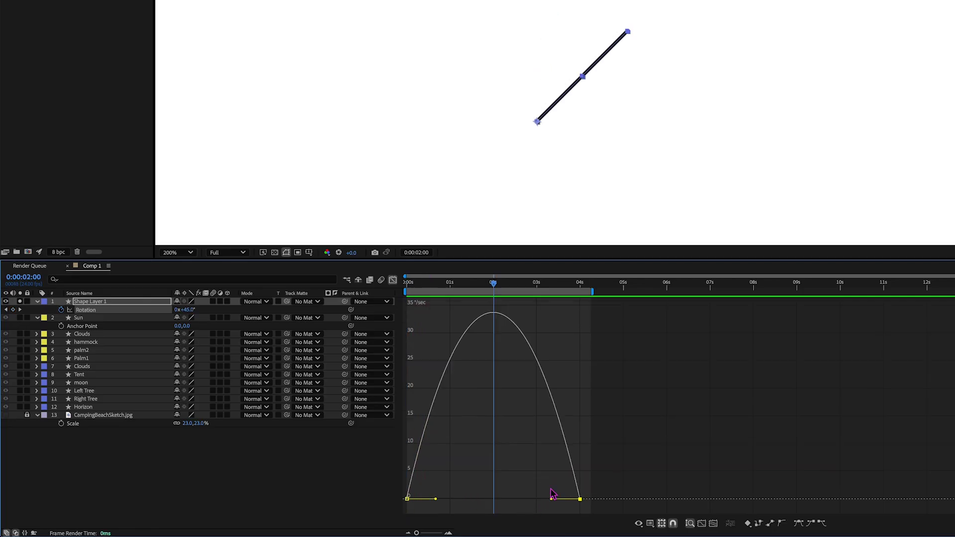
# - Extend the first Rotation keyframe's ease handle to about 2 seconds, shorten the last keyframe's handle almost fully, and preview the motion
pyautogui.moveTo(453, 475); pyautogui.dragTo(518, 506)
pyautogui.press('space')
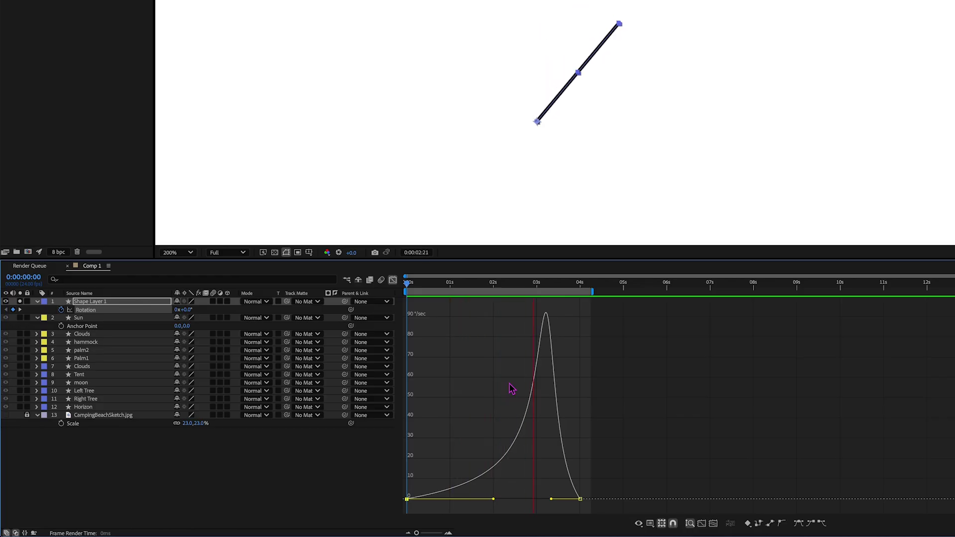
pyautogui.click(551, 499)
pyautogui.moveTo(552, 500); pyautogui.dragTo(589, 501)
pyautogui.press('space')
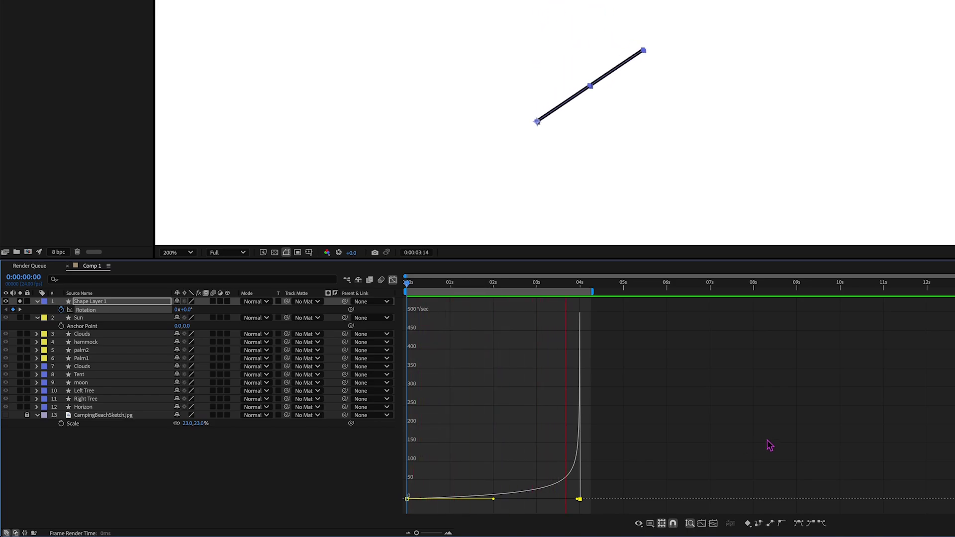
pyautogui.press('space')
pyautogui.press('space')
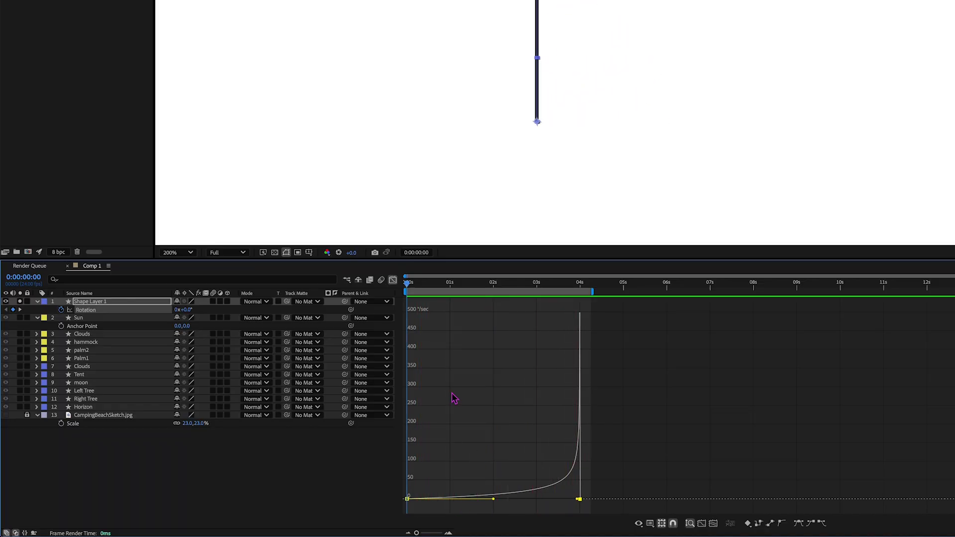
# - Stretch both Rotation keyframes' ease handles until they meet at about 2 seconds, and play the rotation
pyautogui.moveTo(454, 398); pyautogui.dragTo(532, 523)
pyautogui.moveTo(465, 466); pyautogui.dragTo(503, 508)
pyautogui.moveTo(554, 462); pyautogui.dragTo(492, 504)
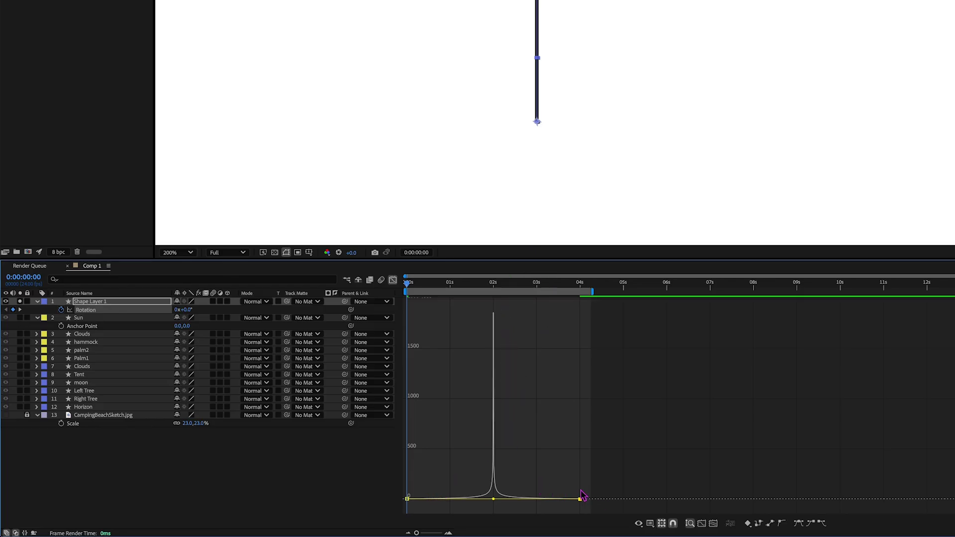
pyautogui.press('space')
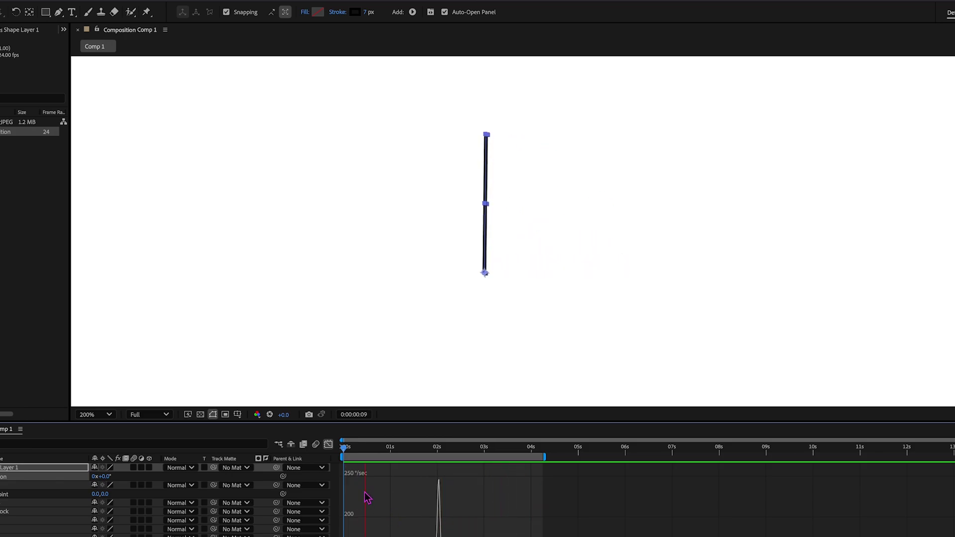
pyautogui.press('space')
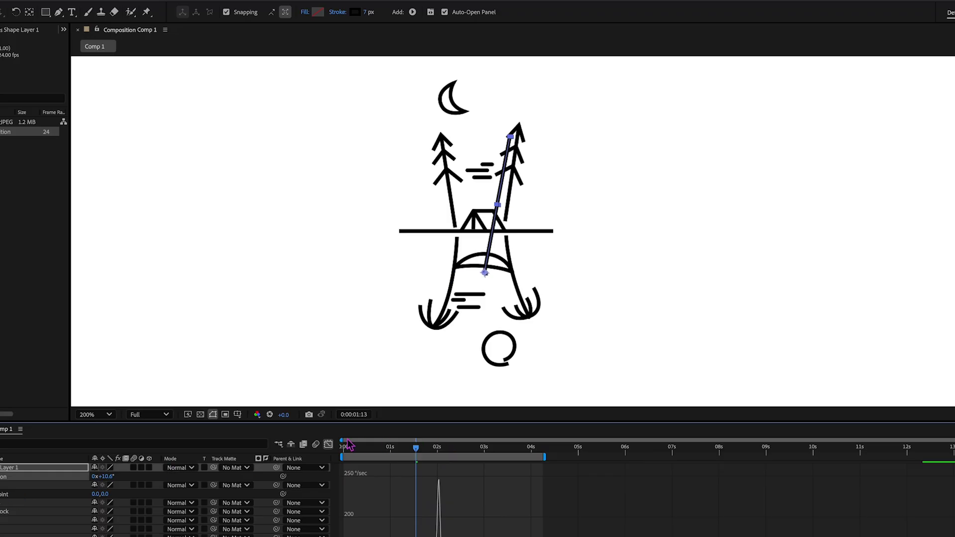
# - Close the Graph Editor and delete the test line's shape layer
pyautogui.hotkey('shift', 'F3')
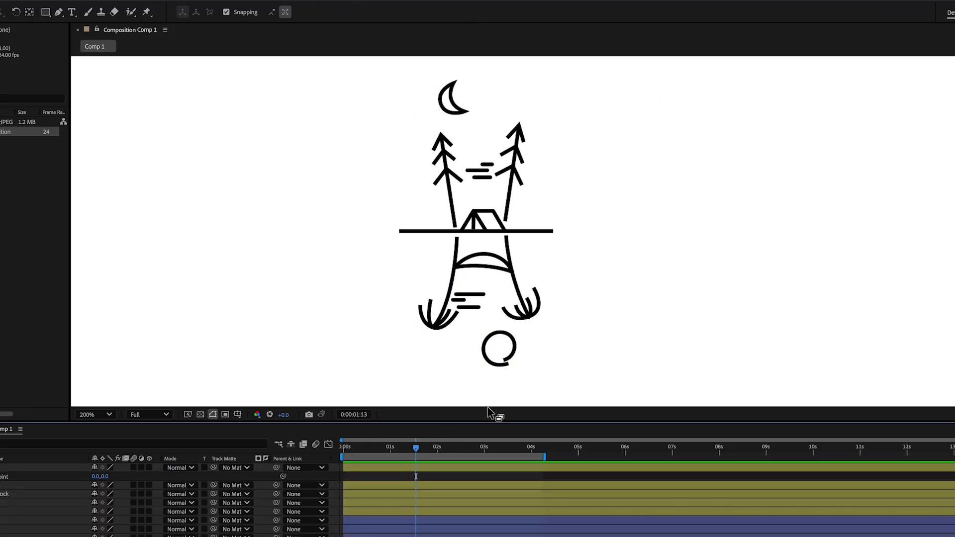
pyautogui.moveTo(545, 192); pyautogui.dragTo(570, 204)
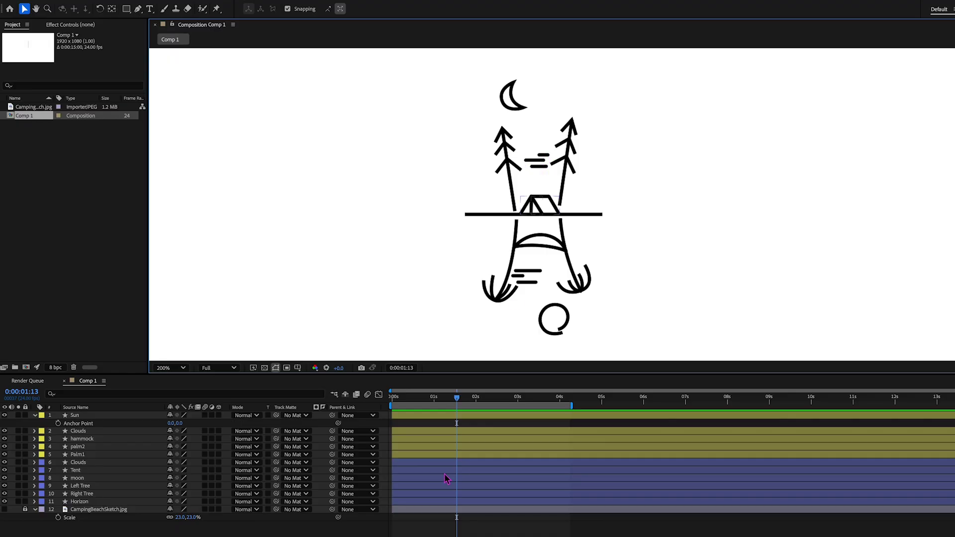
# - Add a 100% Scale keyframe at 0 seconds to the Clouds layer between the pine trees and unlink its scale proportions
pyautogui.click(83, 464)
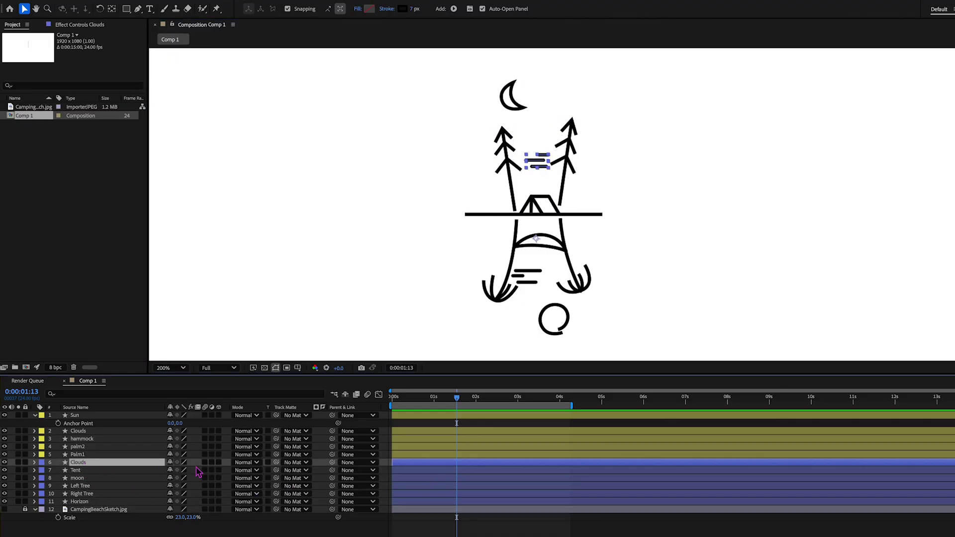
pyautogui.press('Home')
pyautogui.press('s')
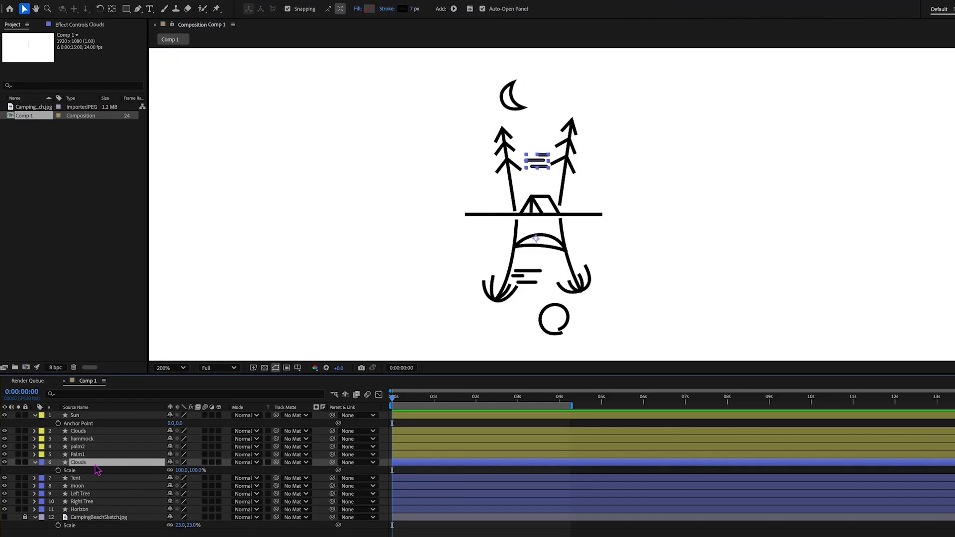
pyautogui.click(58, 470)
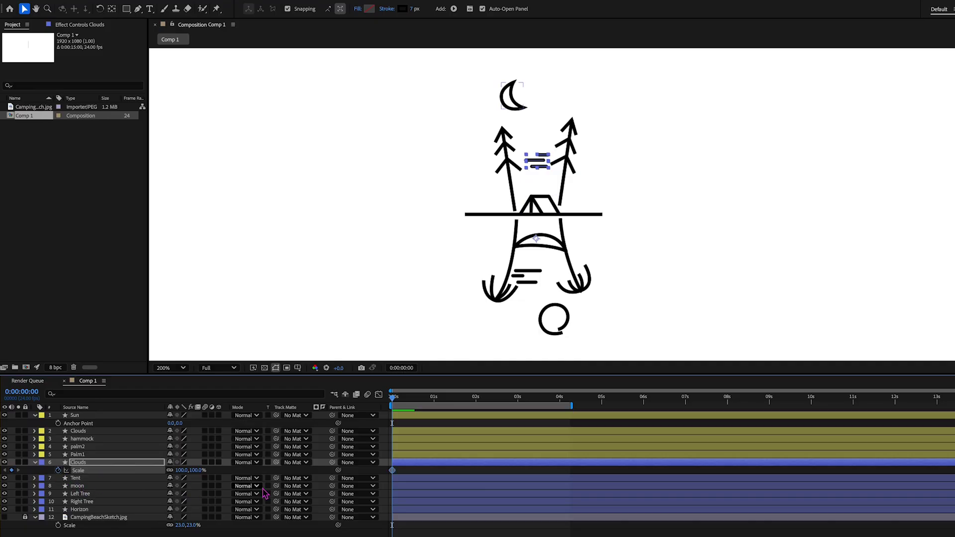
pyautogui.moveTo(394, 402)
pyautogui.mouseDown()
pyautogui.moveTo(454, 398)
pyautogui.moveTo(411, 398)
pyautogui.mouseUp()
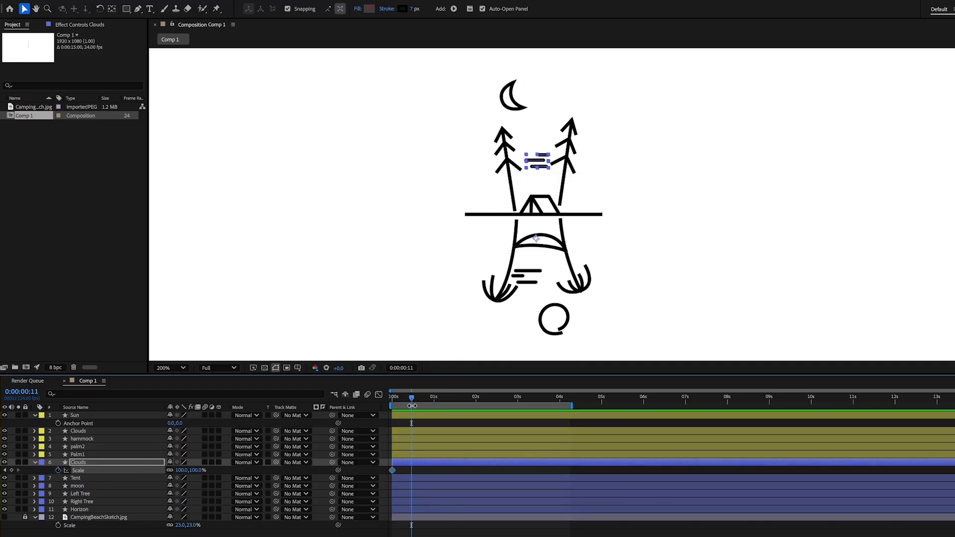
pyautogui.click(170, 471)
# - Try reducing the upper clouds' vertical scale at frame 11, undoing each attempt
pyautogui.moveTo(197, 471); pyautogui.dragTo(187, 471)
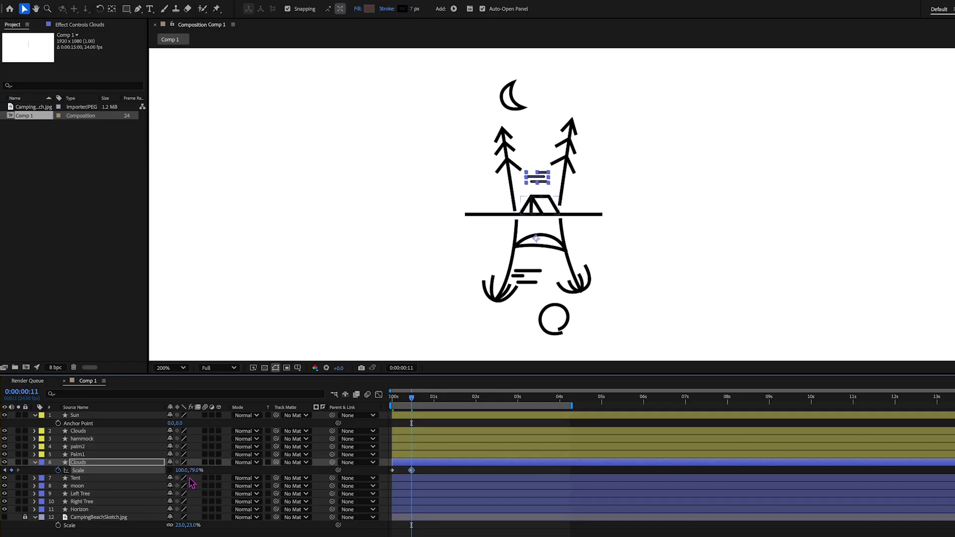
pyautogui.hotkey('ctrl', 'z')
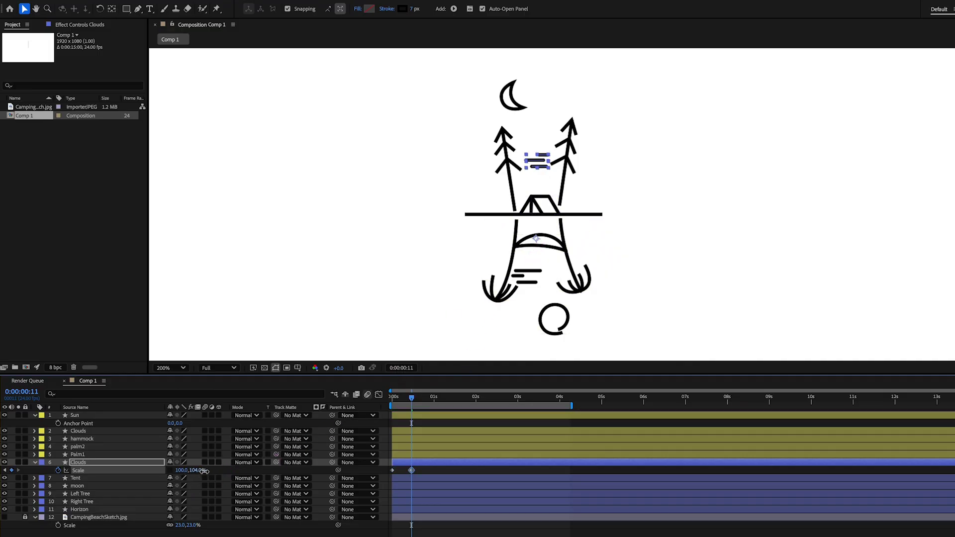
pyautogui.moveTo(203, 472); pyautogui.dragTo(171, 475)
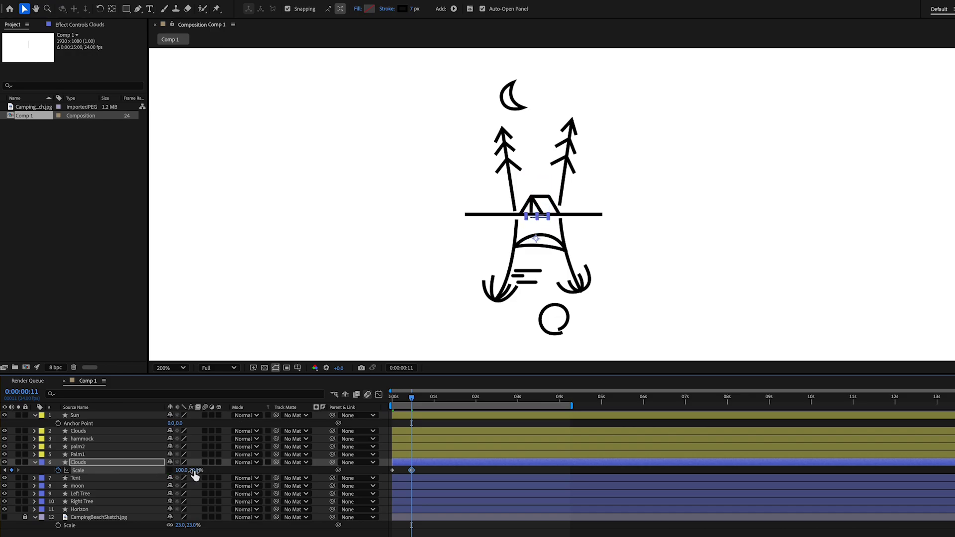
pyautogui.hotkey('ctrl', 'z')
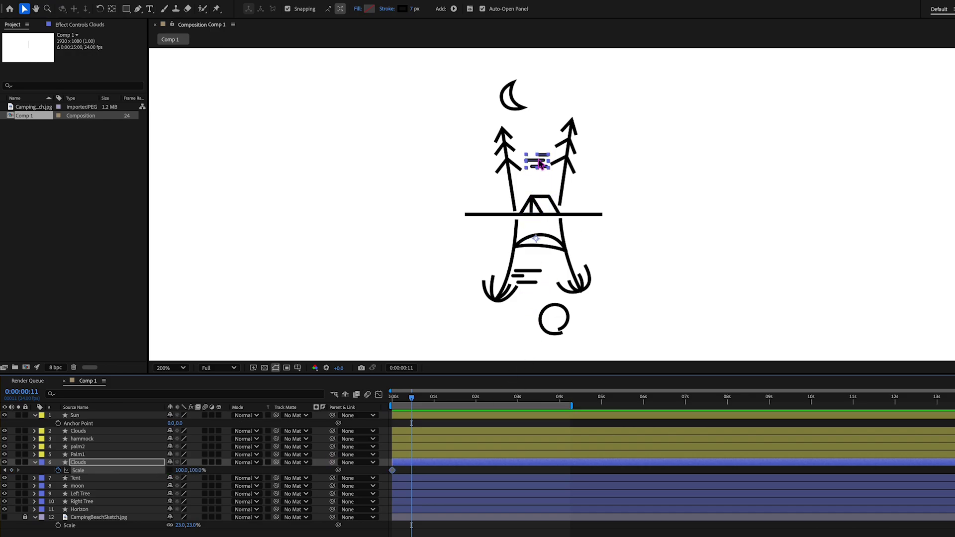
# - Move the upper Clouds layer's anchor point to the middle of the cloud lines with the Pan Behind tool
pyautogui.click(112, 10)
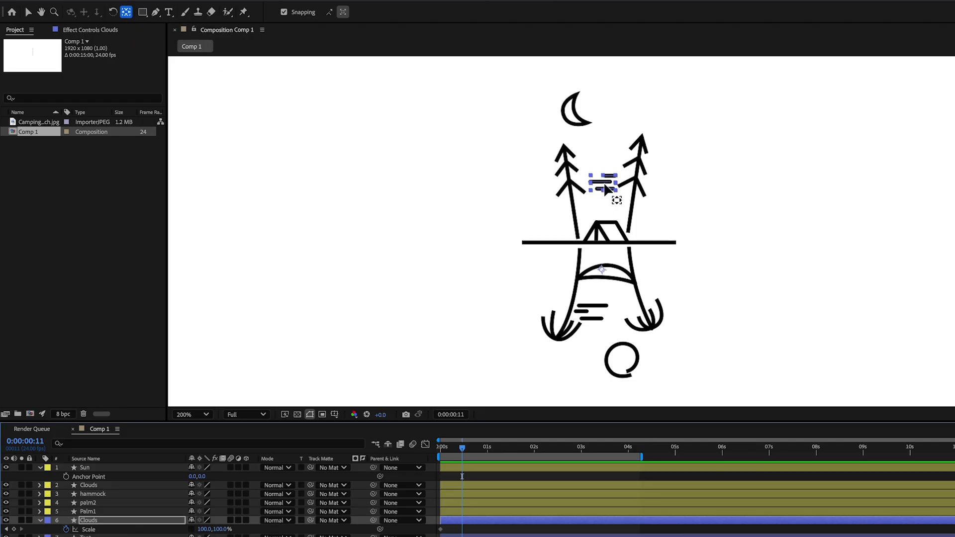
pyautogui.moveTo(603, 184)
pyautogui.mouseDown()
pyautogui.moveTo(610, 275)
pyautogui.moveTo(606, 185)
pyautogui.mouseUp()
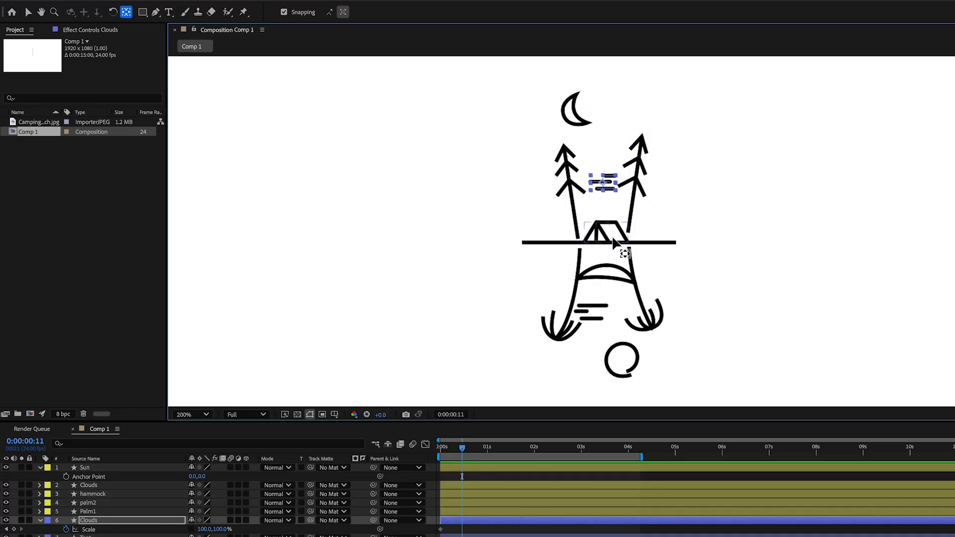
# - Set the upper clouds' horizontal scale to 0% at frame 14 and preview the animation from the start
pyautogui.click(445, 454)
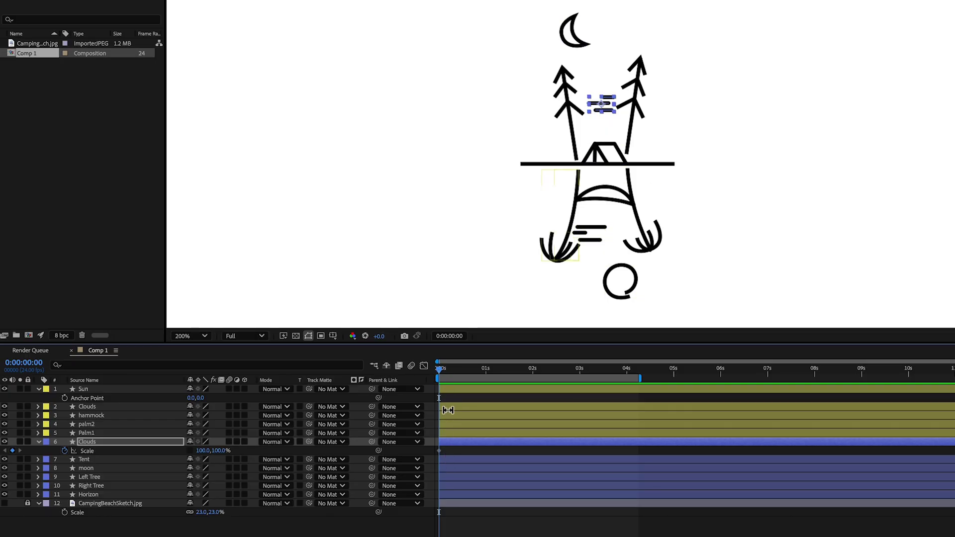
pyautogui.moveTo(445, 376); pyautogui.dragTo(466, 377)
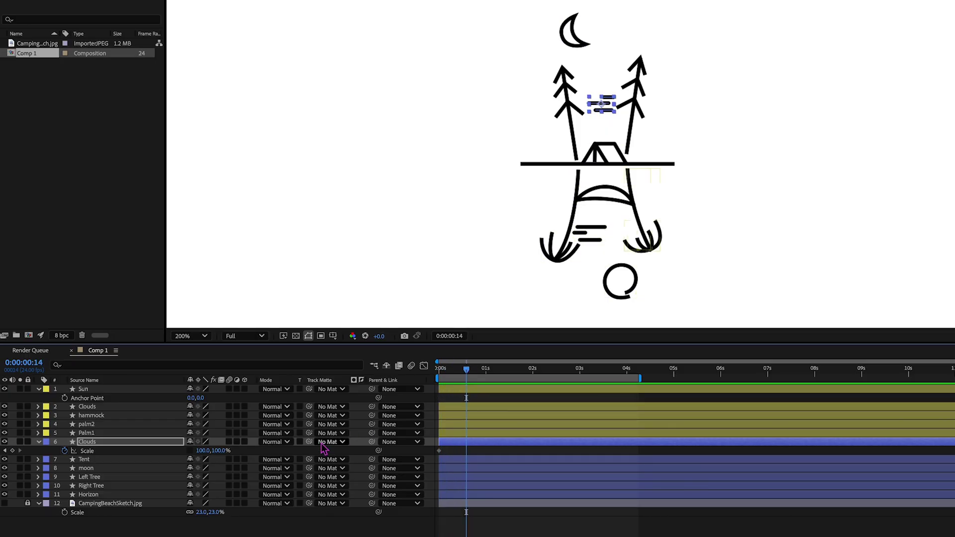
pyautogui.click(208, 451)
pyautogui.write('0')
pyautogui.press('Return')
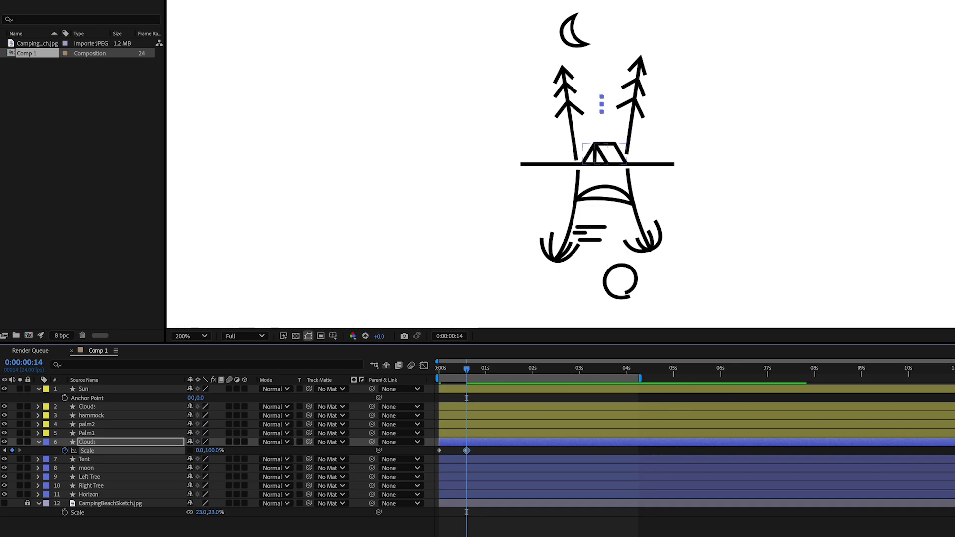
pyautogui.press('Home')
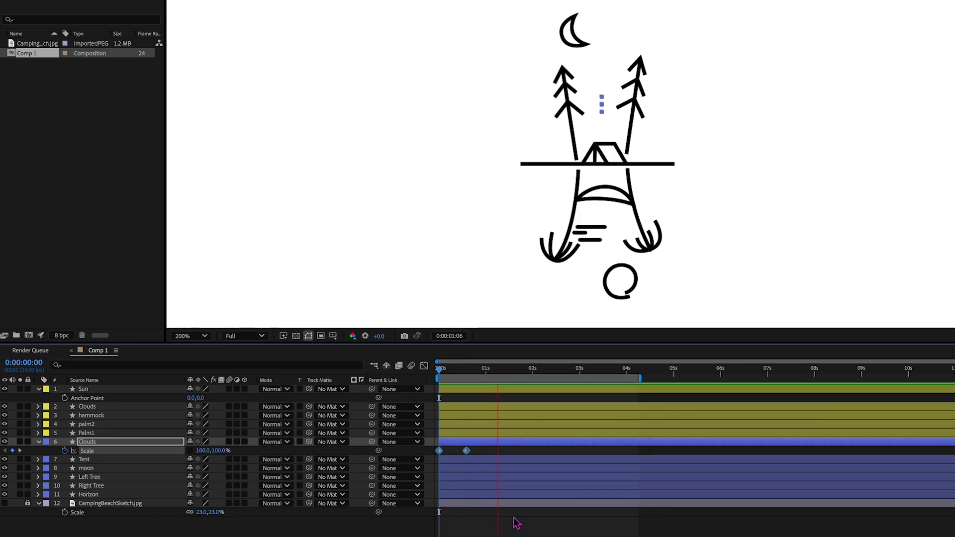
pyautogui.press('space')
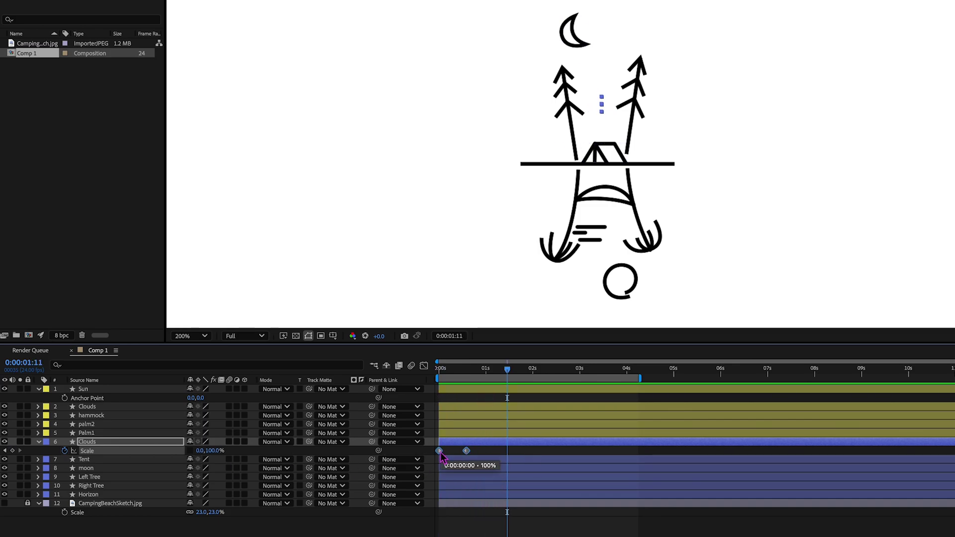
# - Time-reverse the upper clouds' two Scale keyframes and scrub through the result
pyautogui.rightClick(466, 451)
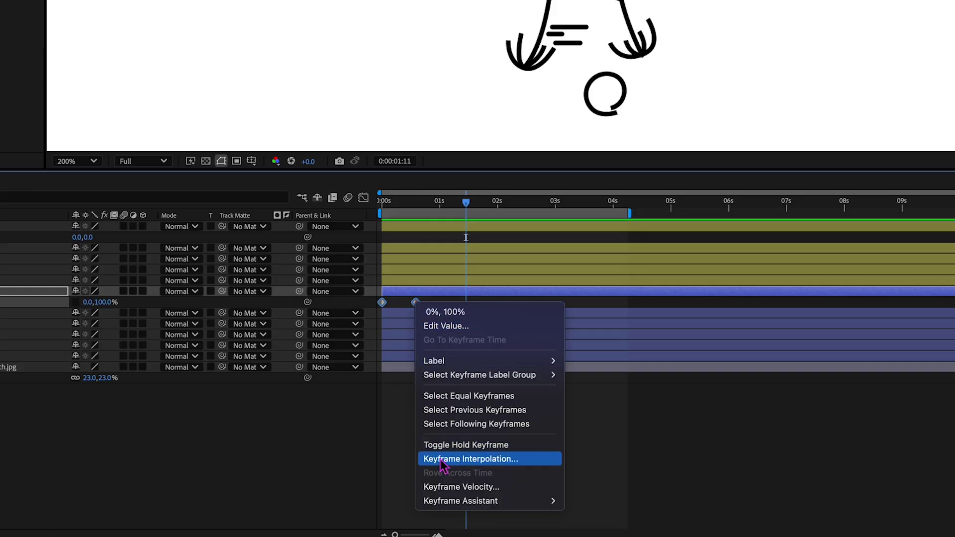
pyautogui.moveTo(497, 536)
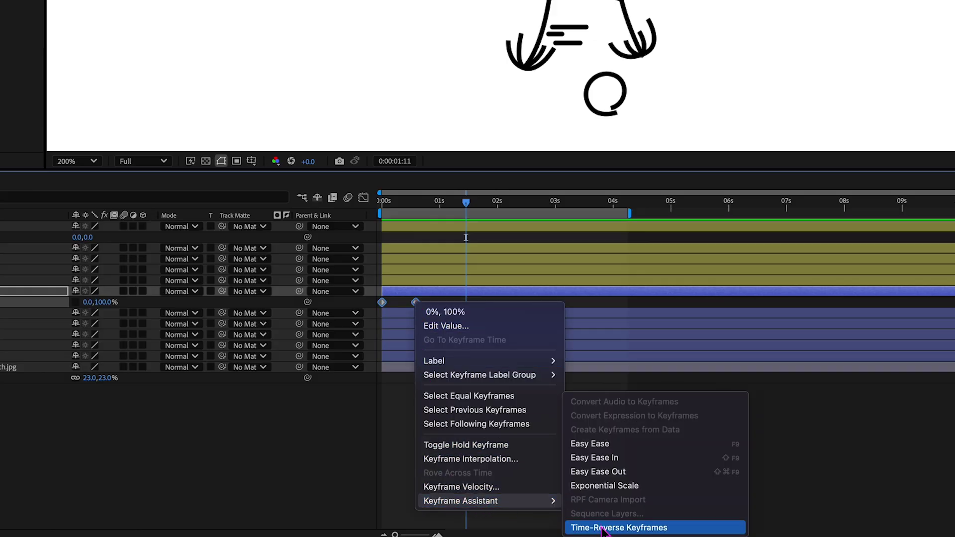
pyautogui.click(604, 528)
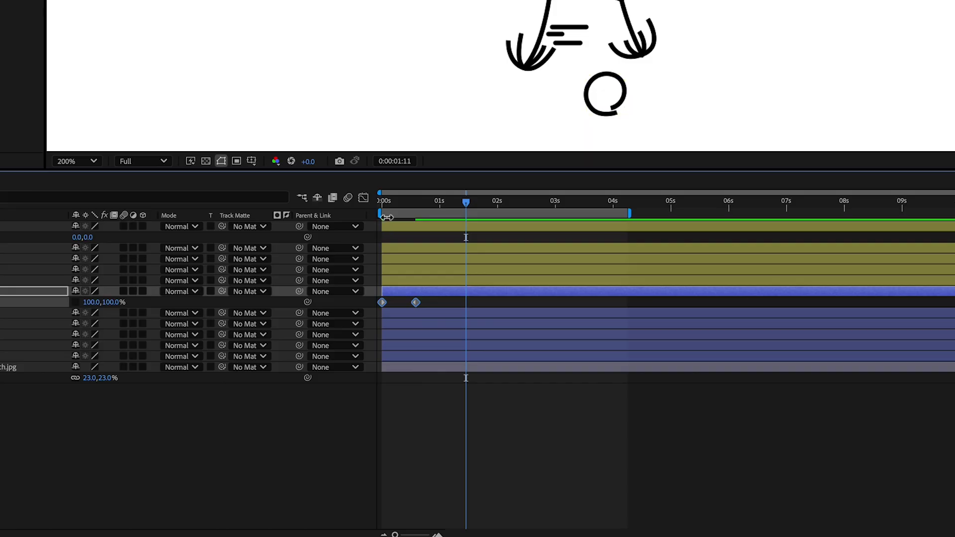
pyautogui.click(393, 201)
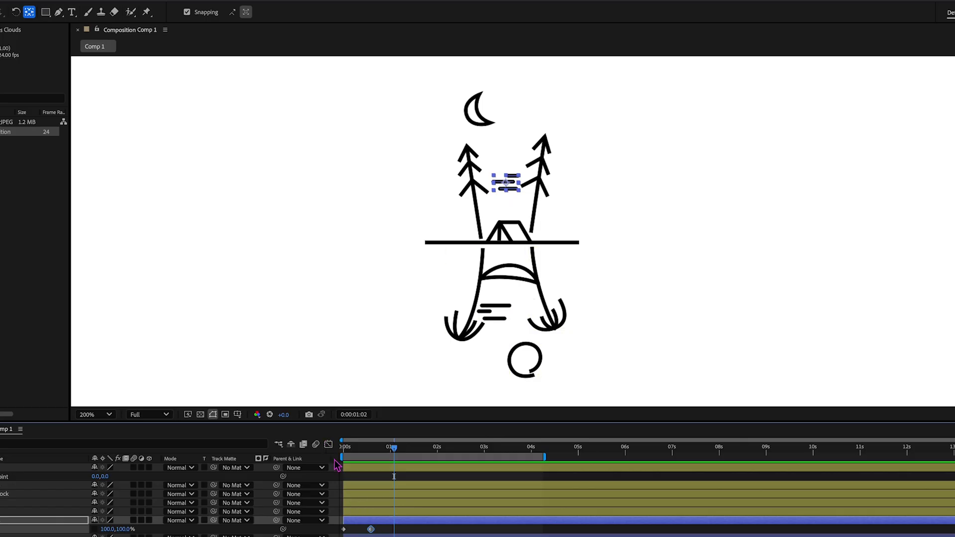
# - Apply Easy Ease to the upper clouds' Scale keyframe at frame 14 and preview the motion with its speed graph shown
pyautogui.rightClick(372, 530)
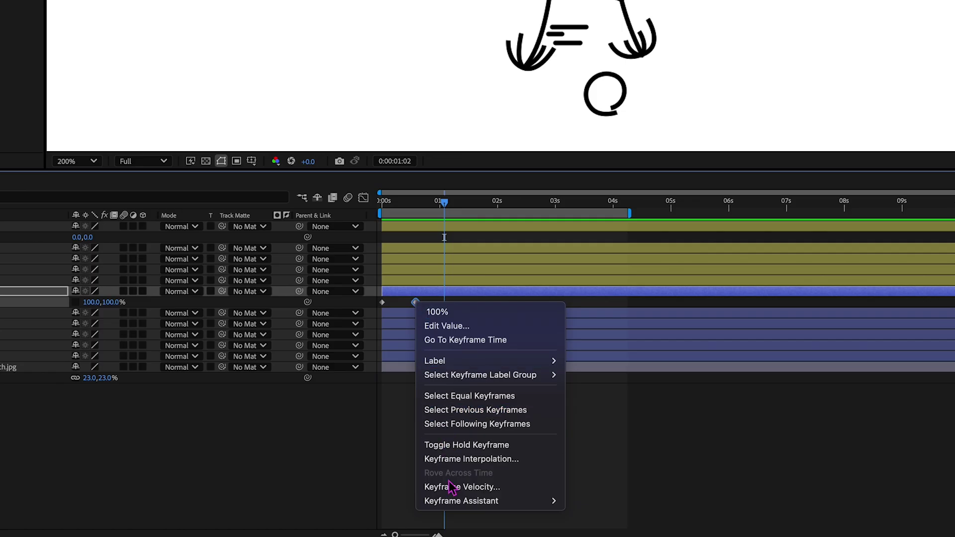
pyautogui.moveTo(467, 502)
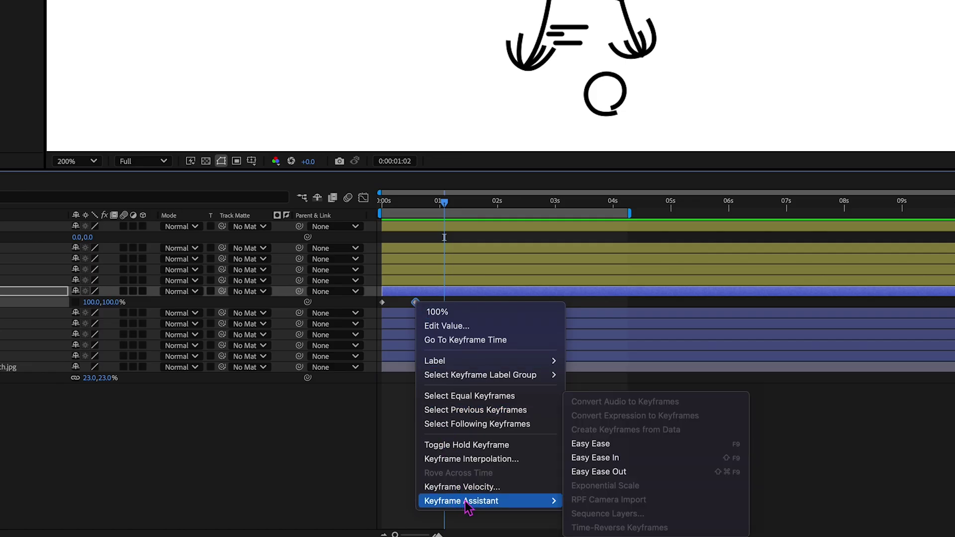
pyautogui.click(599, 448)
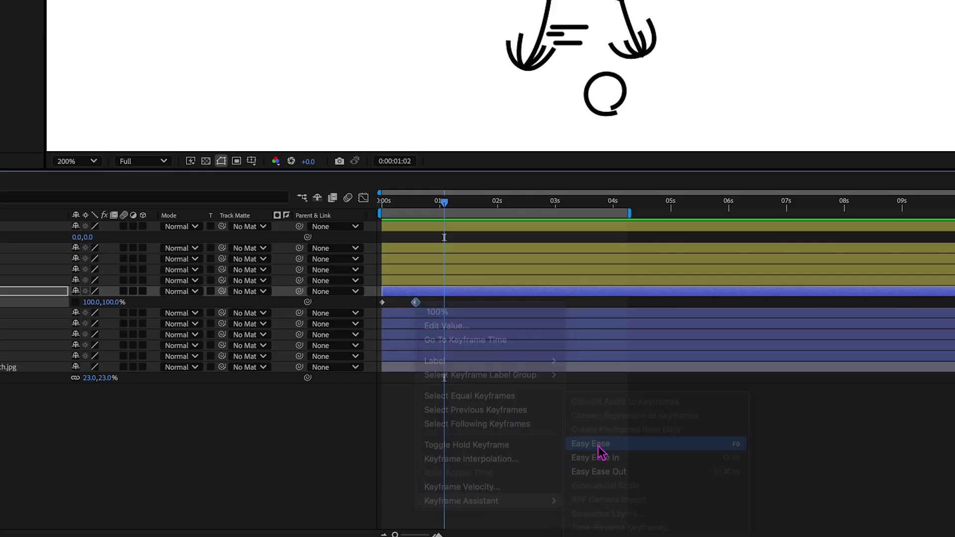
pyautogui.click(364, 199)
pyautogui.click(387, 202)
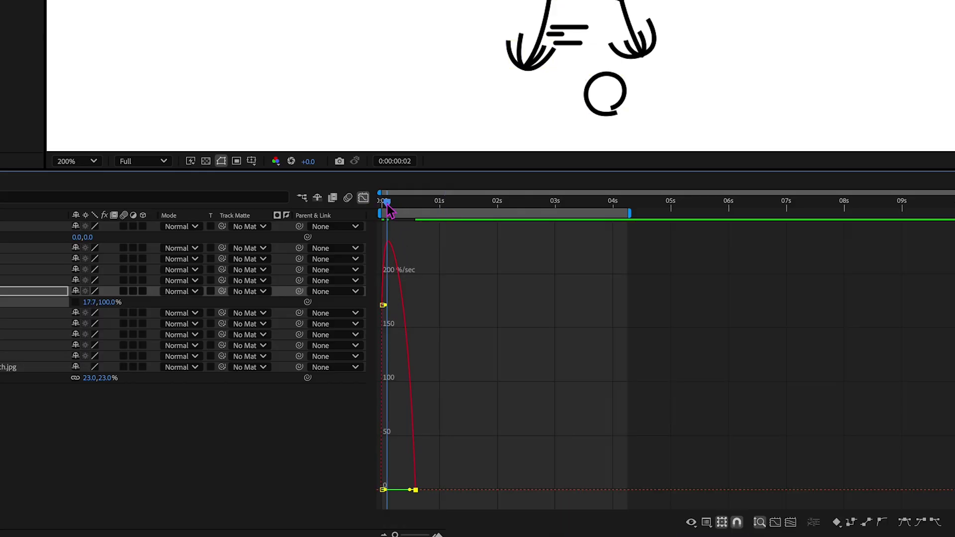
pyautogui.moveTo(387, 203); pyautogui.dragTo(347, 207)
pyautogui.press('space')
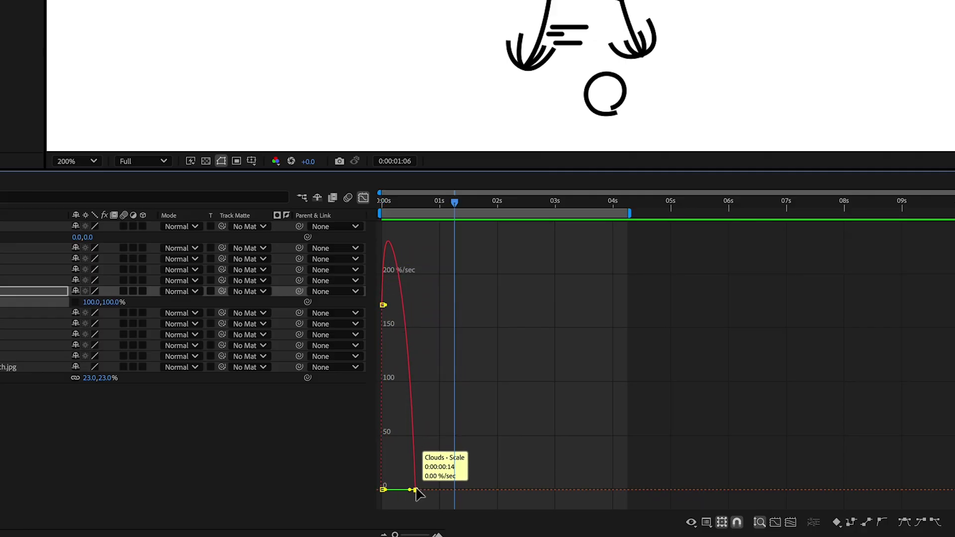
# - Lengthen the ending Scale keyframe's influence toward the first keyframe for a fast start and slow finish, then preview the clouds
pyautogui.moveTo(409, 489); pyautogui.dragTo(398, 493)
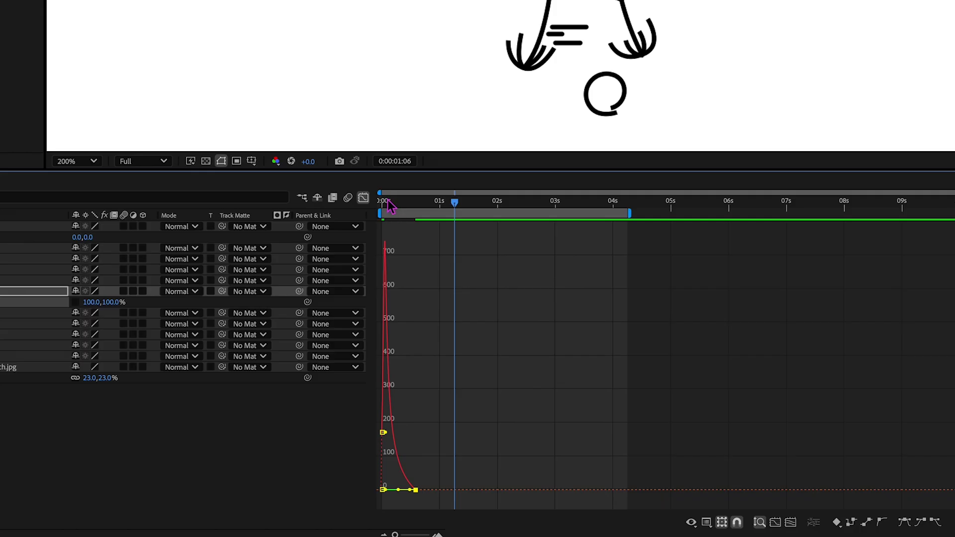
pyautogui.moveTo(389, 206); pyautogui.dragTo(351, 206)
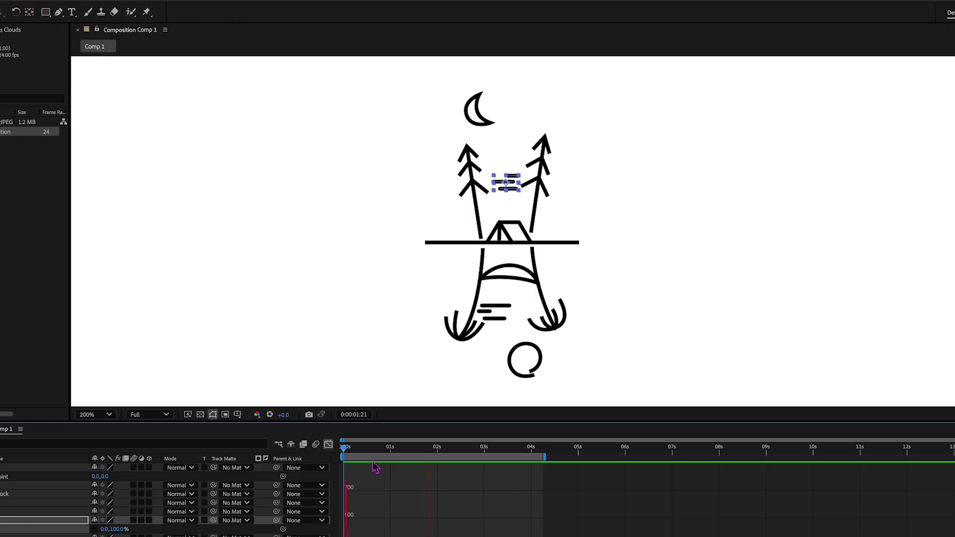
pyautogui.press('space')
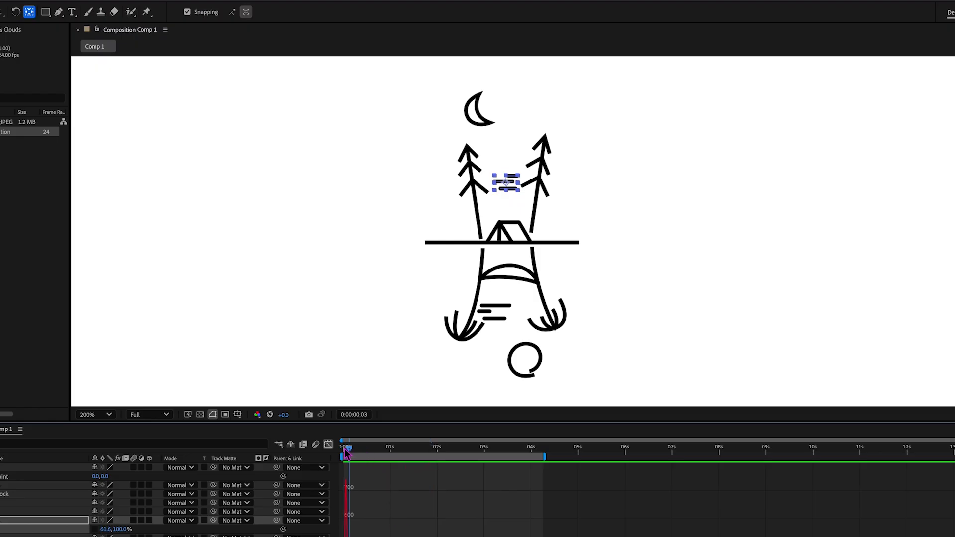
pyautogui.press('space')
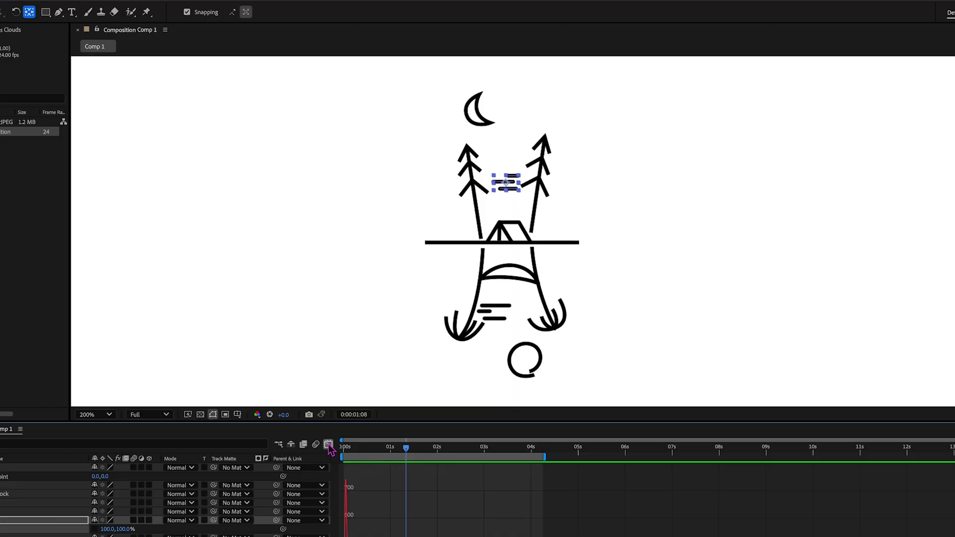
pyautogui.click(328, 444)
# - Shift the upper clouds horizontally to X 1001.0 at frame 0 and set a Position keyframe there
pyautogui.click(373, 449)
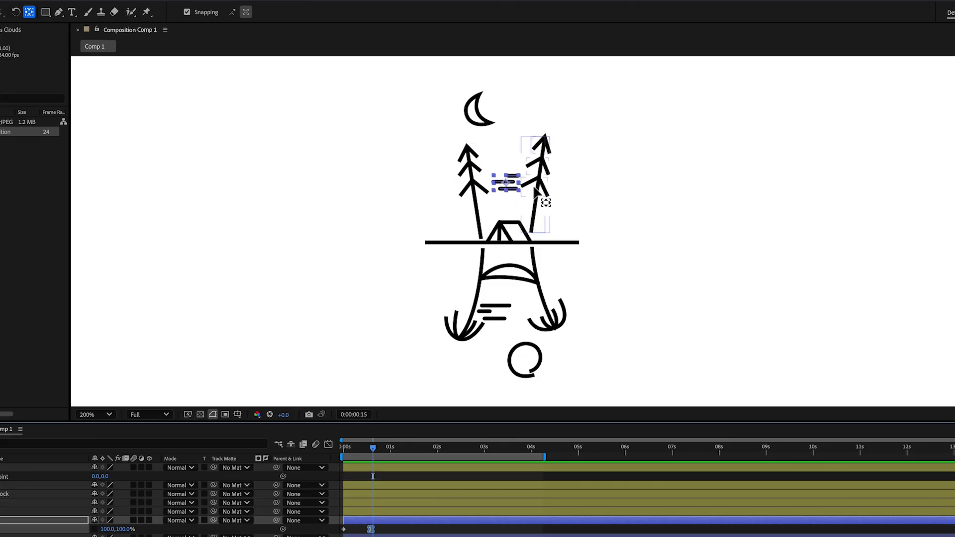
pyautogui.press('Home')
pyautogui.press('p')
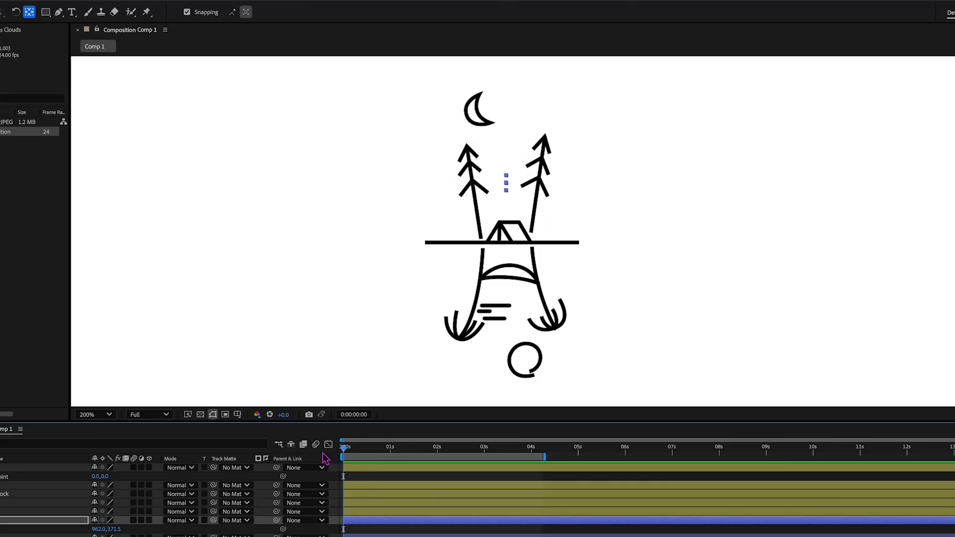
pyautogui.moveTo(209, 451); pyautogui.dragTo(211, 451)
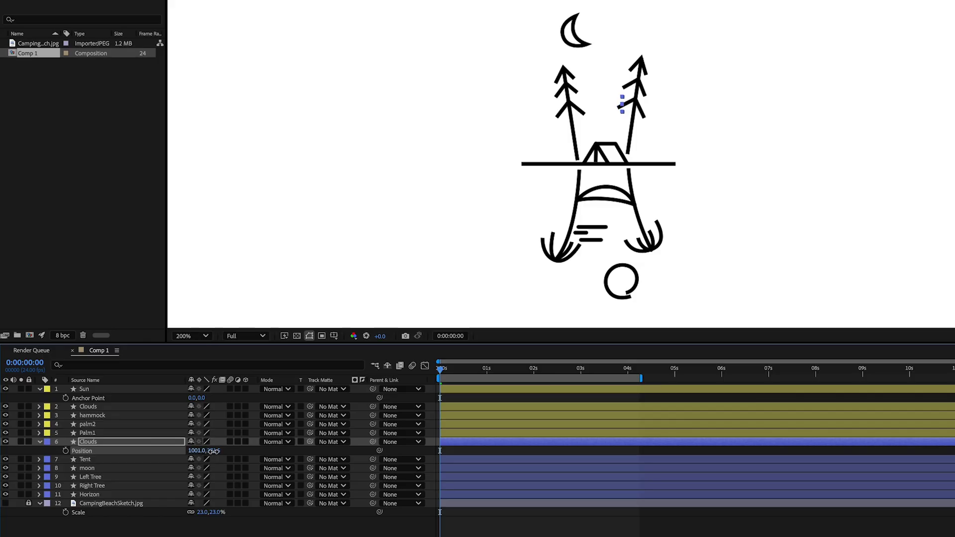
pyautogui.click(65, 451)
# - Add a Position keyframe at 3 seconds with the clouds shifted left, preview the drift, and set the starting X to 985.0
pyautogui.moveTo(441, 369); pyautogui.dragTo(585, 374)
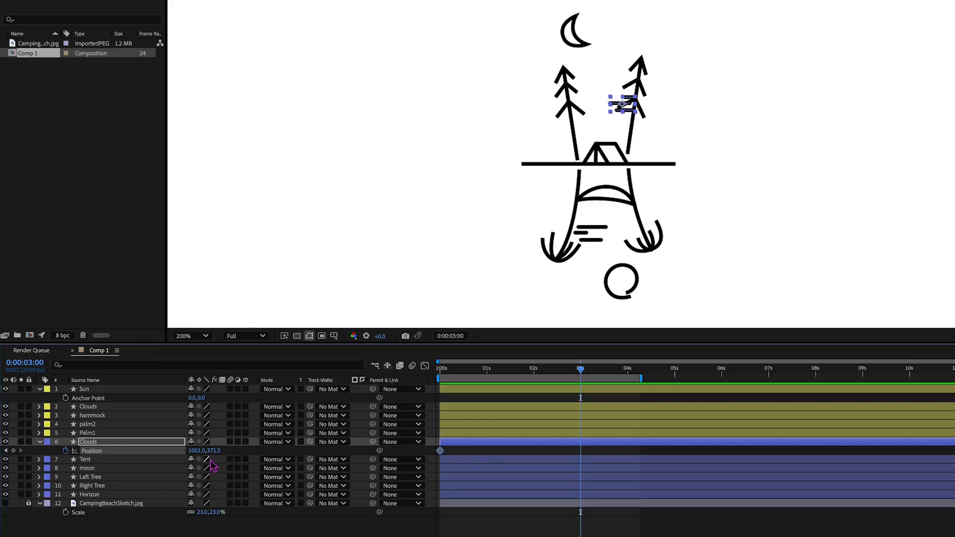
pyautogui.moveTo(203, 451); pyautogui.dragTo(146, 450)
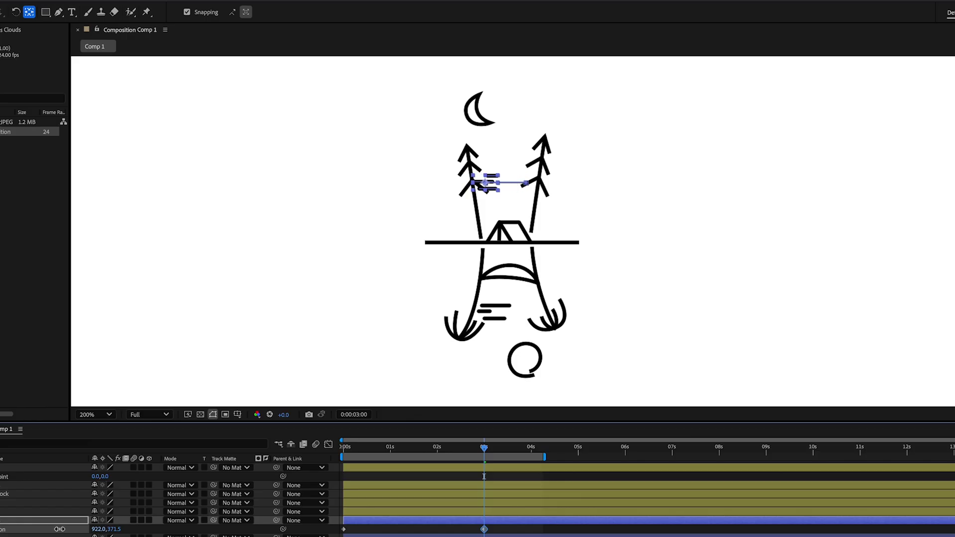
pyautogui.press('space')
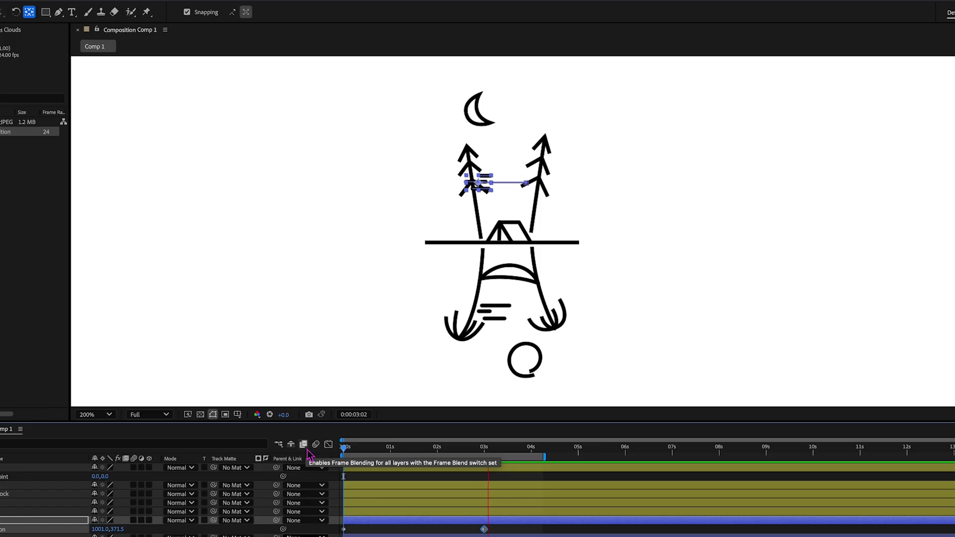
pyautogui.press('space')
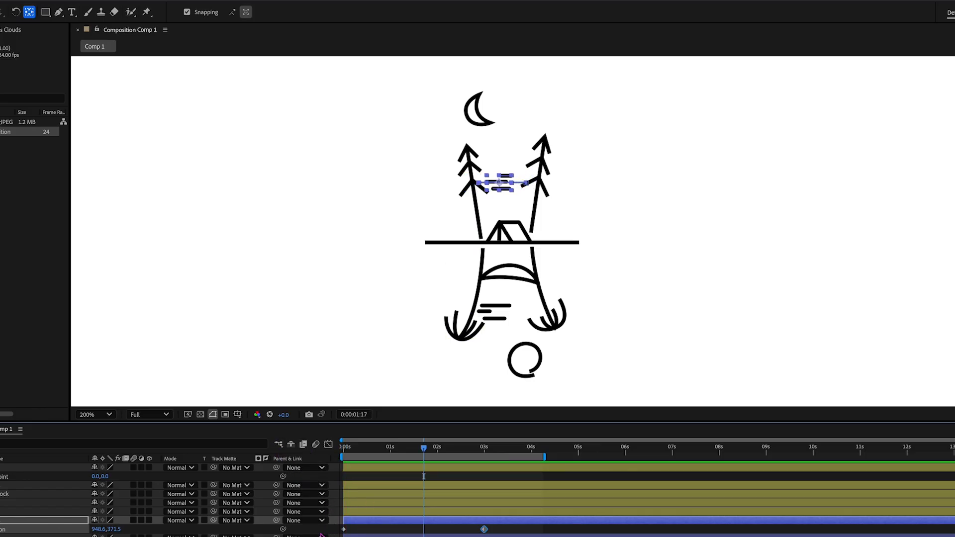
pyautogui.press('Home')
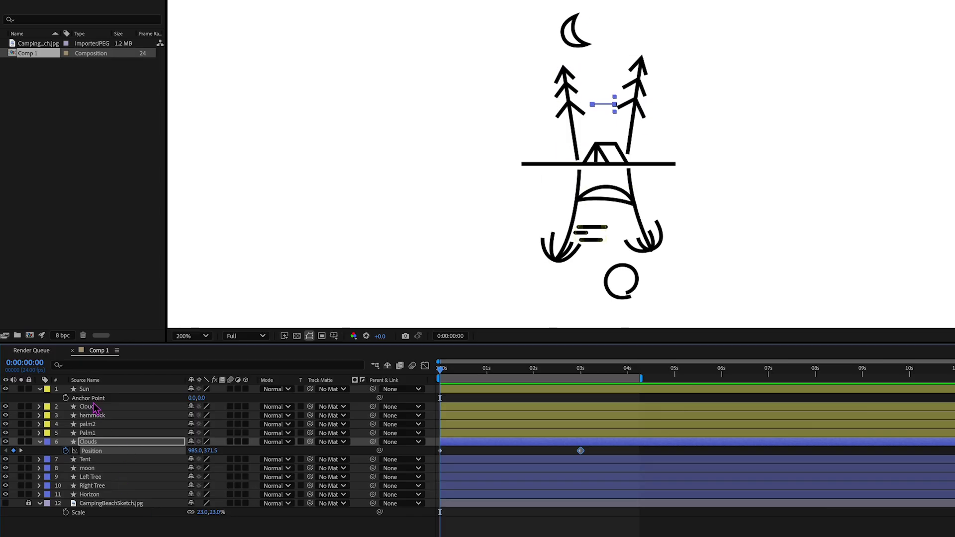
# - Keyframe the moon's Scale from 100% at frame 0 to 0% at frame 23, with its anchor point moved onto the horizon line
pyautogui.click(87, 468)
pyautogui.press('s')
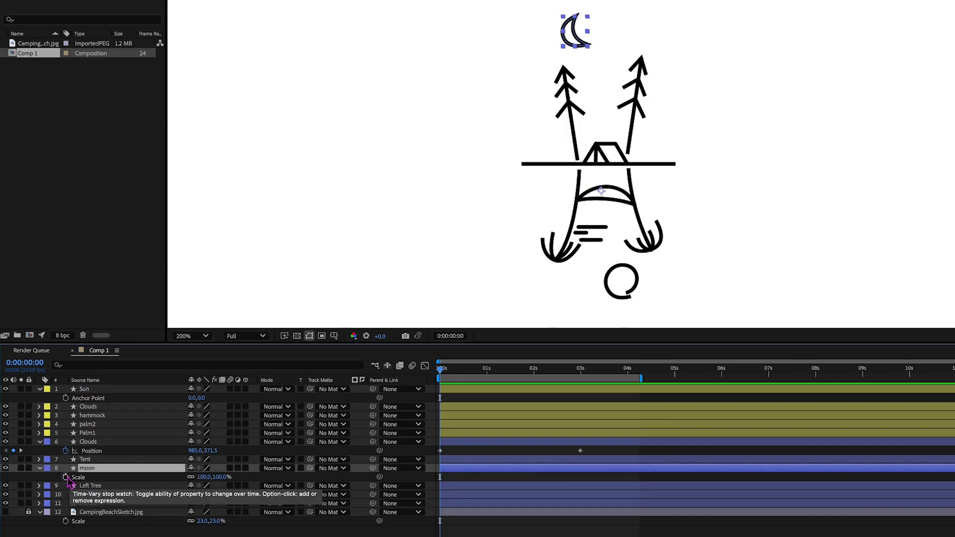
pyautogui.click(65, 478)
pyautogui.click(486, 378)
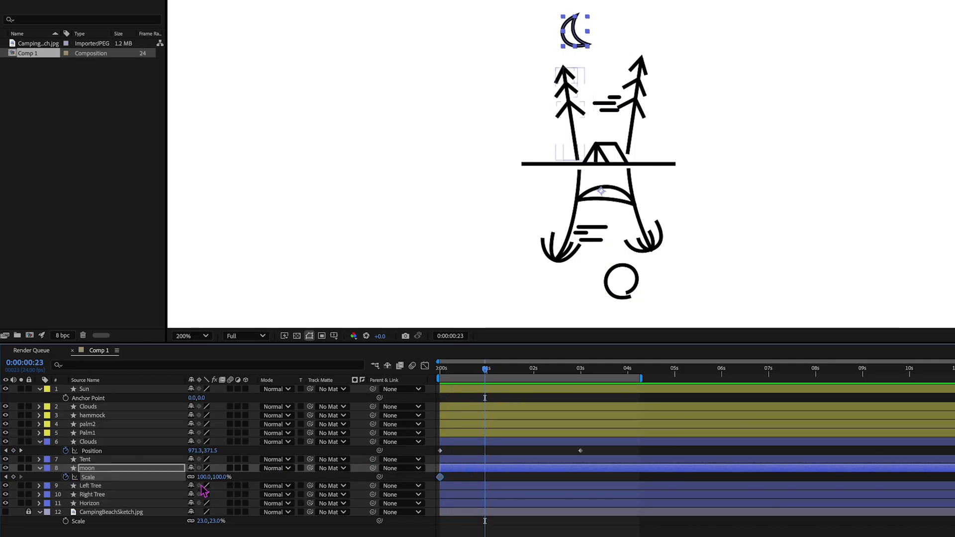
pyautogui.moveTo(204, 477); pyautogui.dragTo(184, 480)
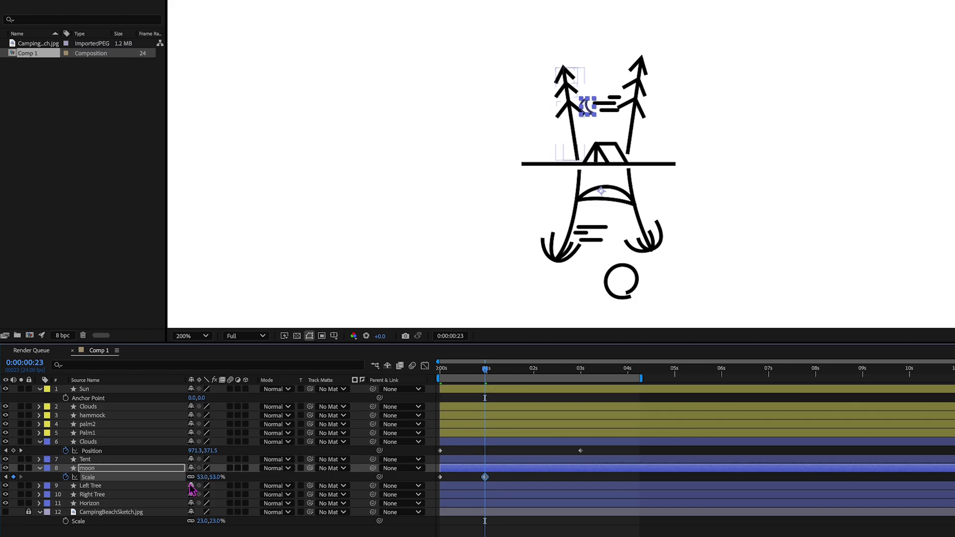
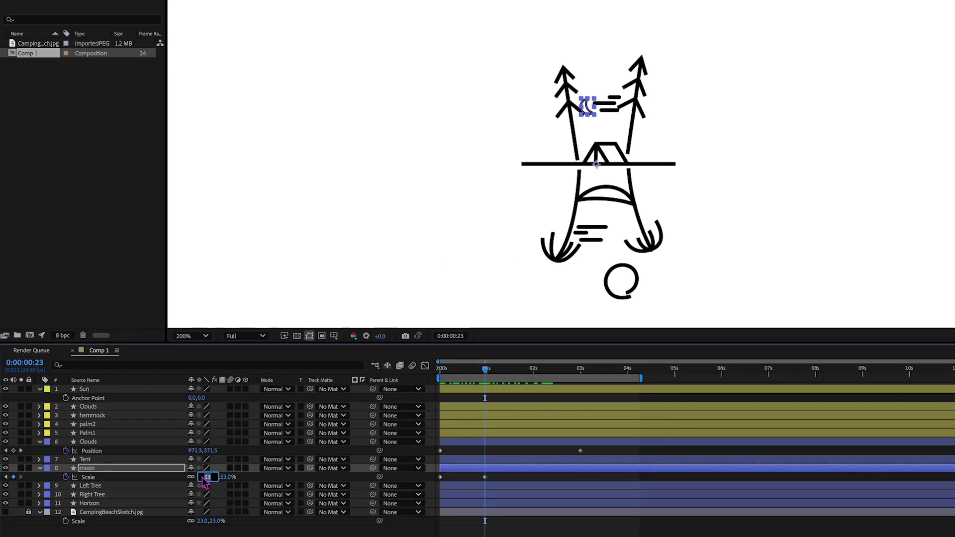
pyautogui.moveTo(214, 477); pyautogui.dragTo(197, 476)
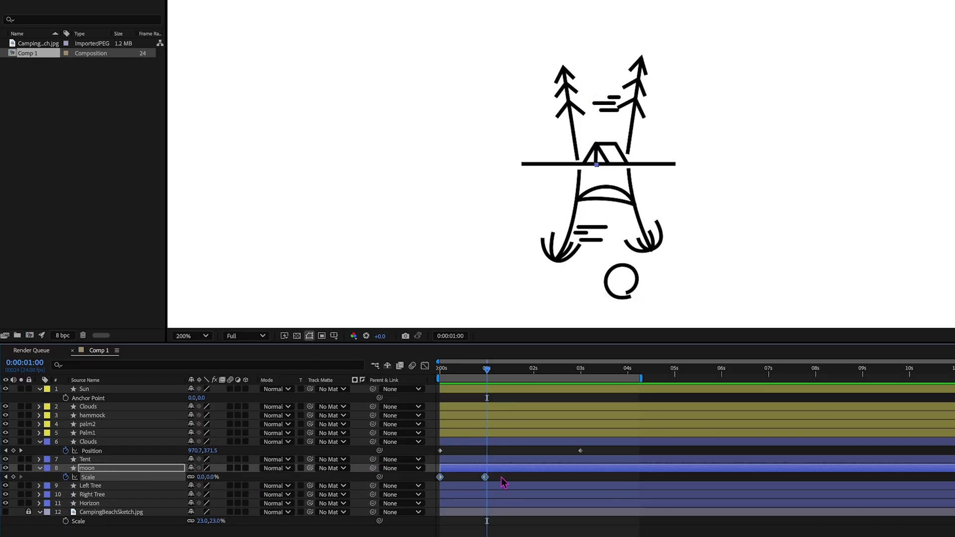
# - Time-reverse the moon's two Scale keyframes and preview the moon growing from the horizon
pyautogui.moveTo(504, 482); pyautogui.dragTo(434, 476)
pyautogui.rightClick(486, 477)
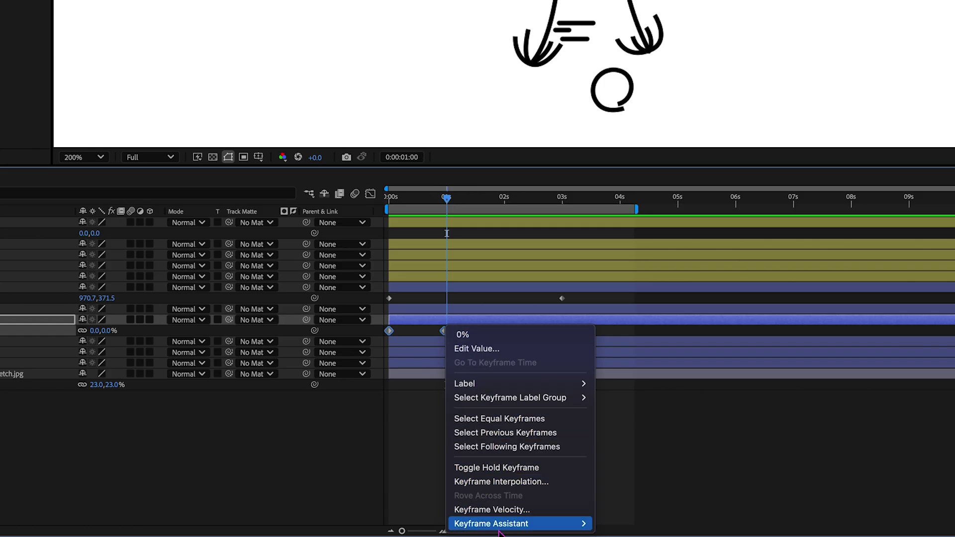
pyautogui.moveTo(497, 524)
pyautogui.click(654, 524)
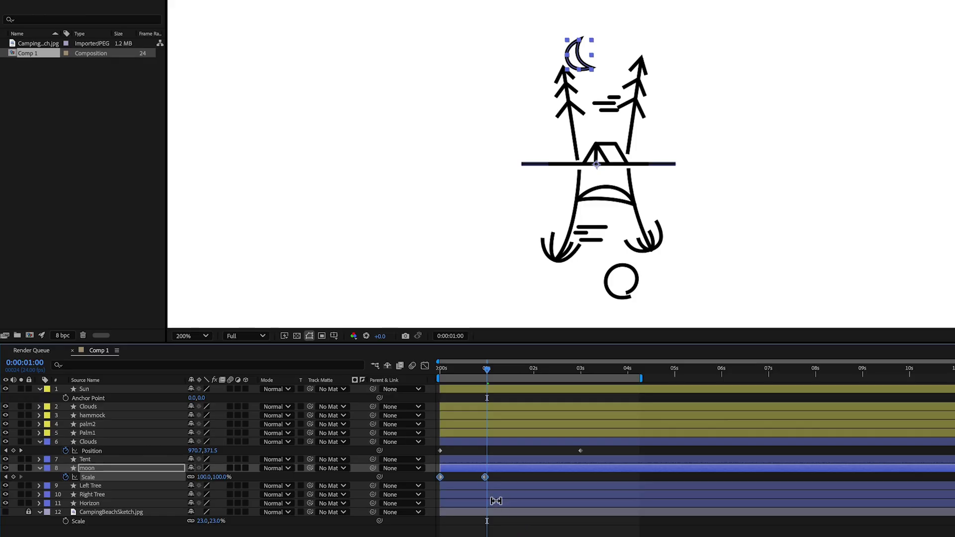
pyautogui.click(441, 370)
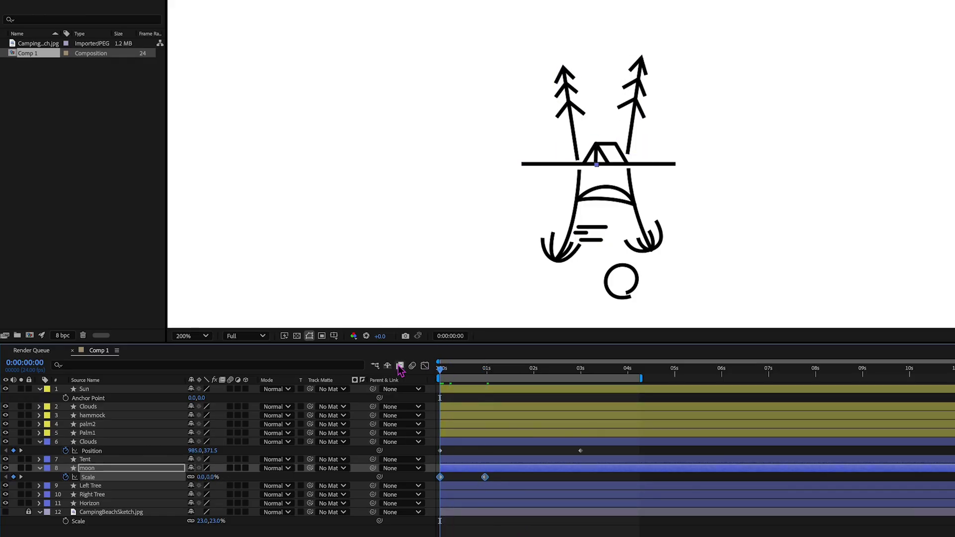
pyautogui.press('space')
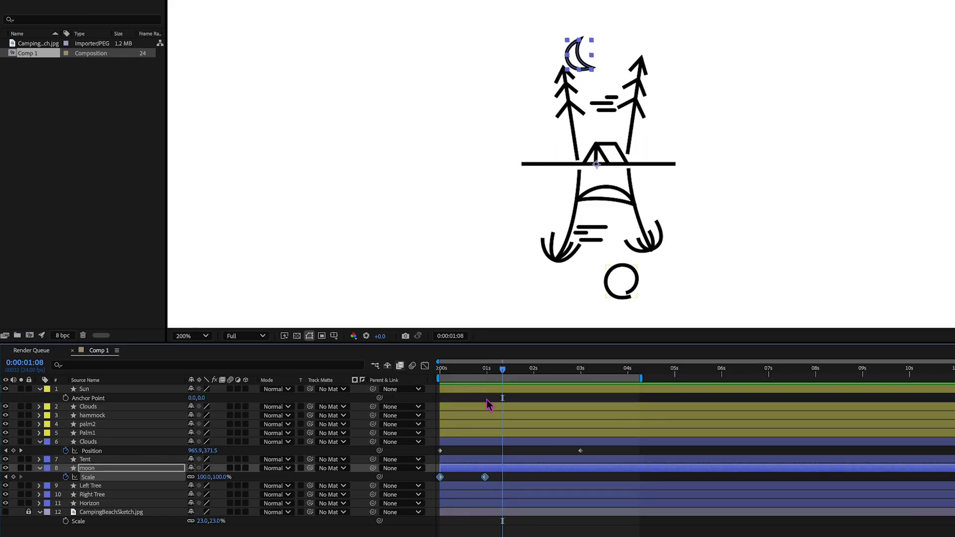
# - Apply Easy Ease to the moon's second Scale keyframe and show its speed graph
pyautogui.moveTo(497, 474); pyautogui.dragTo(480, 483)
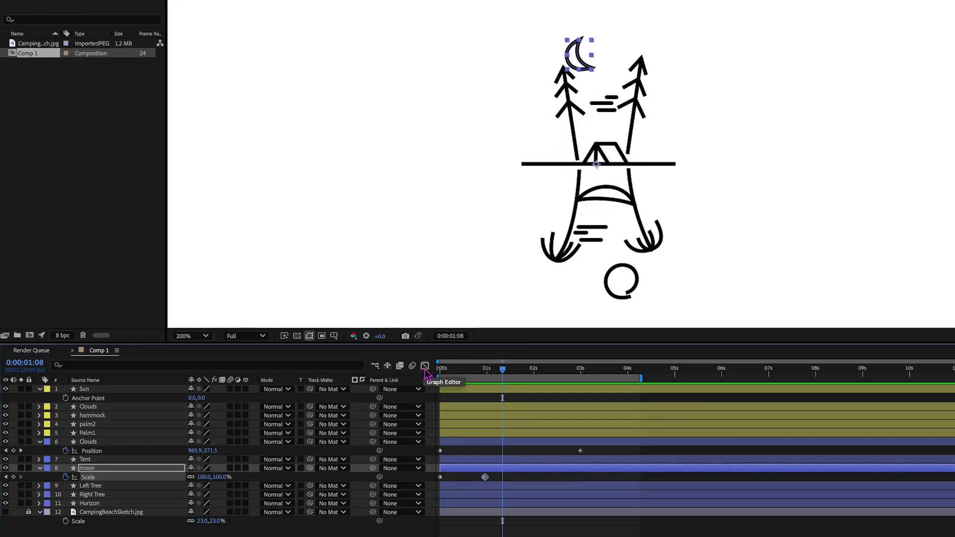
pyautogui.rightClick(485, 479)
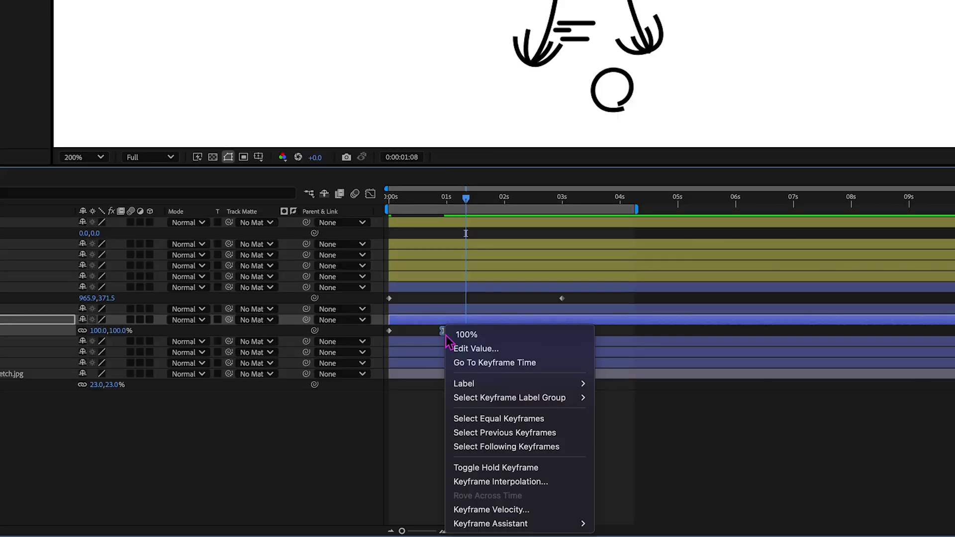
pyautogui.moveTo(545, 523)
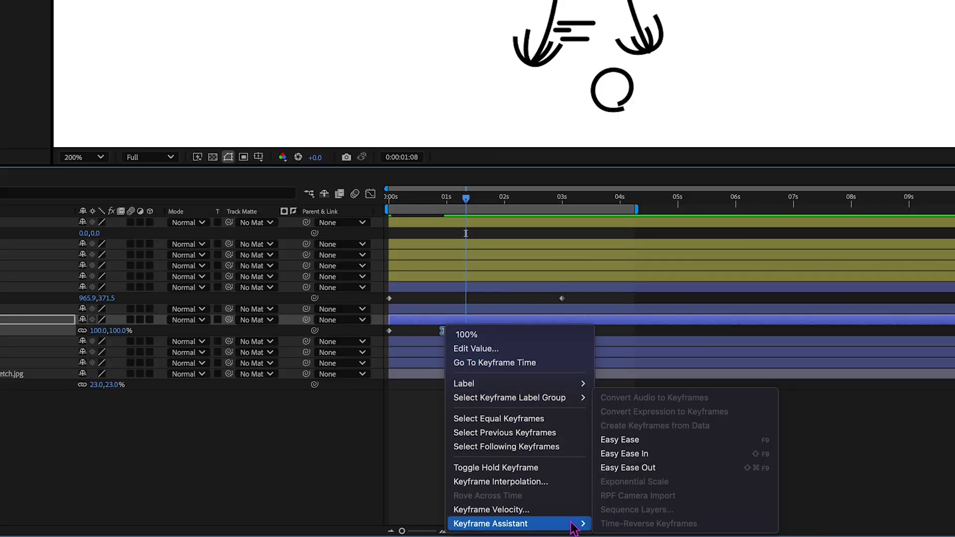
pyautogui.click(647, 442)
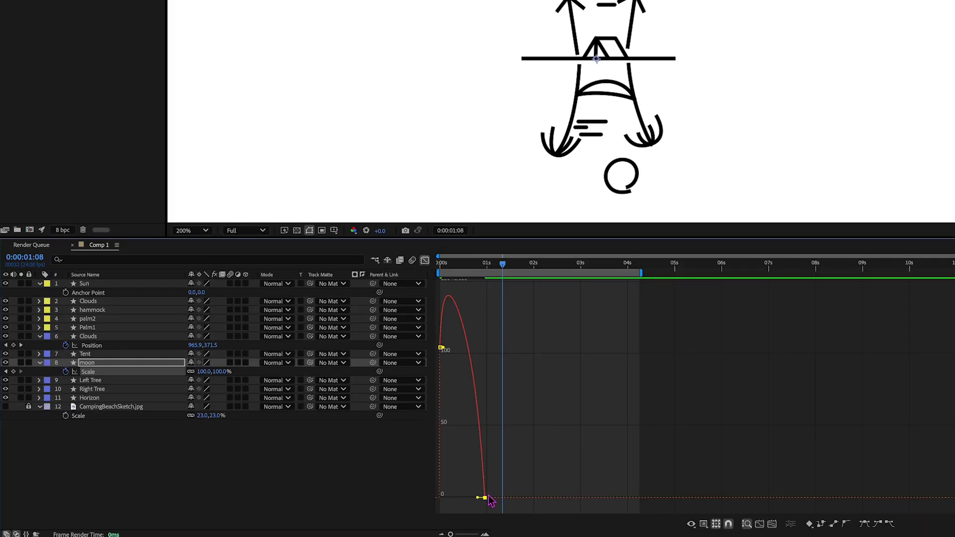
# - Lengthen the moon's ending keyframe influence toward the start to create an early speed peak, and preview from frame 0
pyautogui.moveTo(476, 498); pyautogui.dragTo(453, 498)
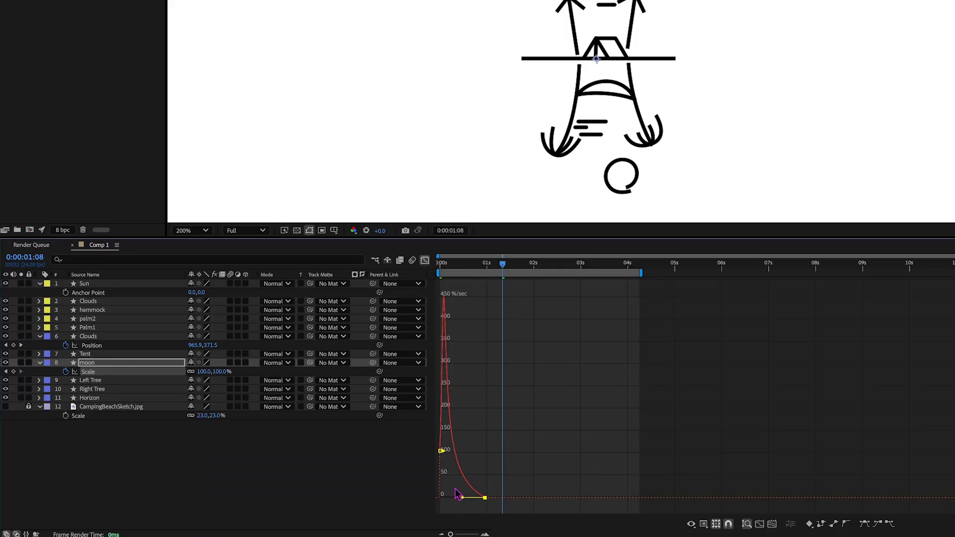
pyautogui.moveTo(452, 265); pyautogui.dragTo(424, 268)
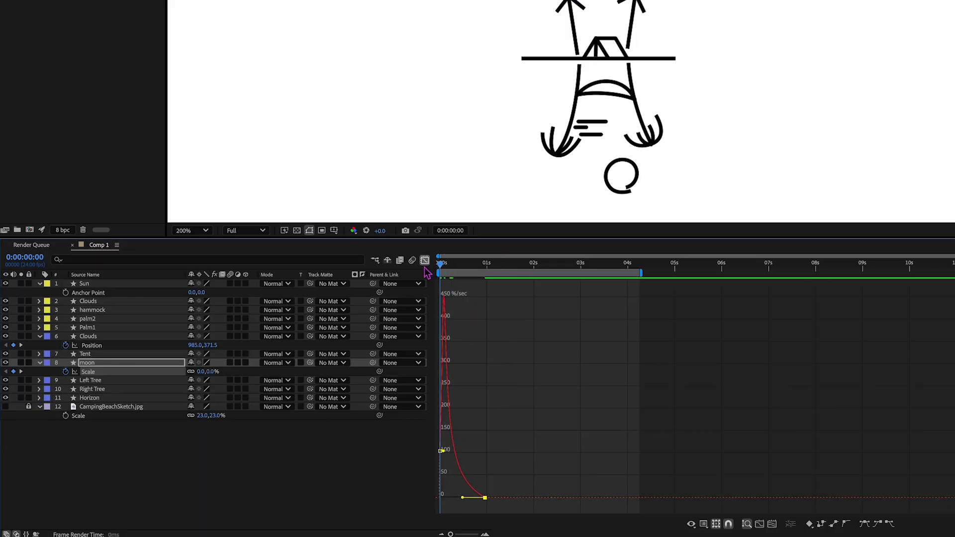
pyautogui.press('space')
pyautogui.press('space')
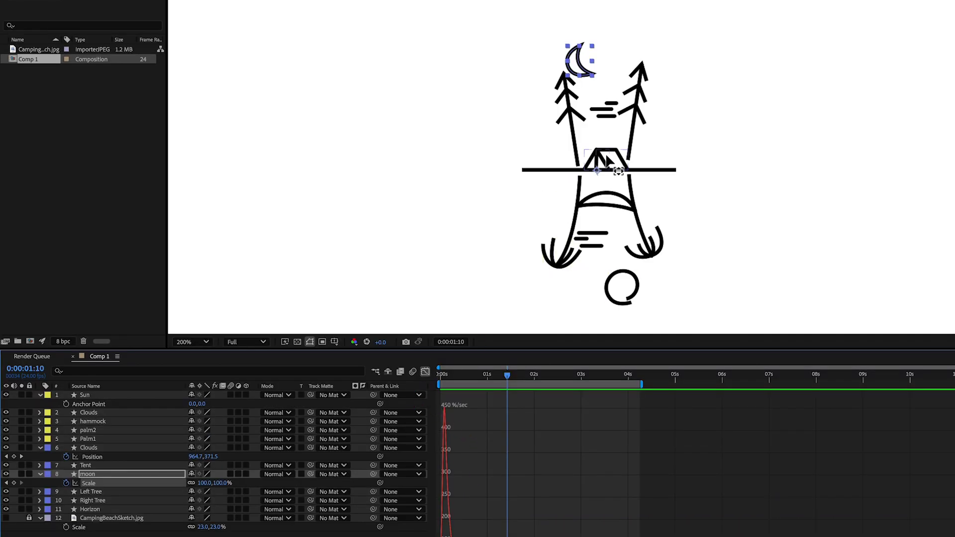
# - Select the Tent layer and reveal its Scale property
pyautogui.click(93, 466)
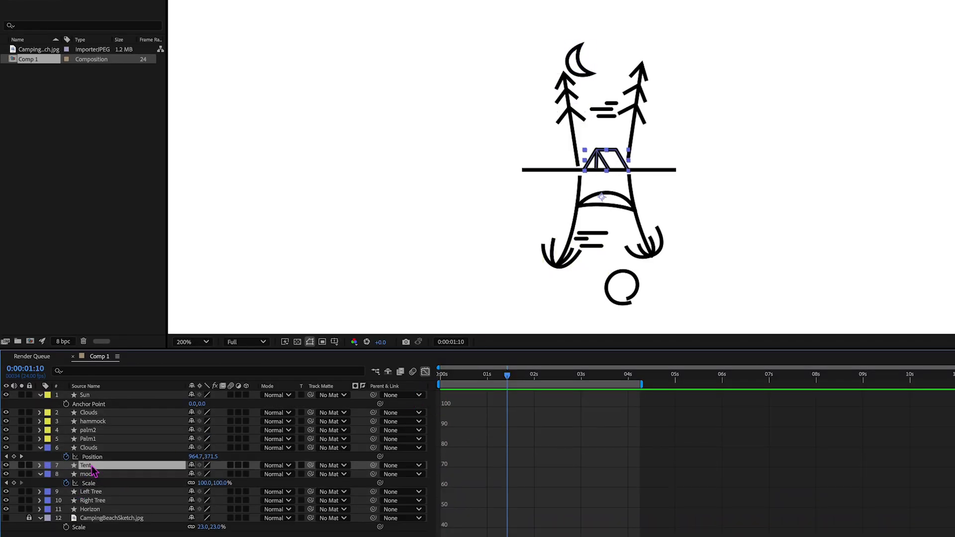
pyautogui.press('s')
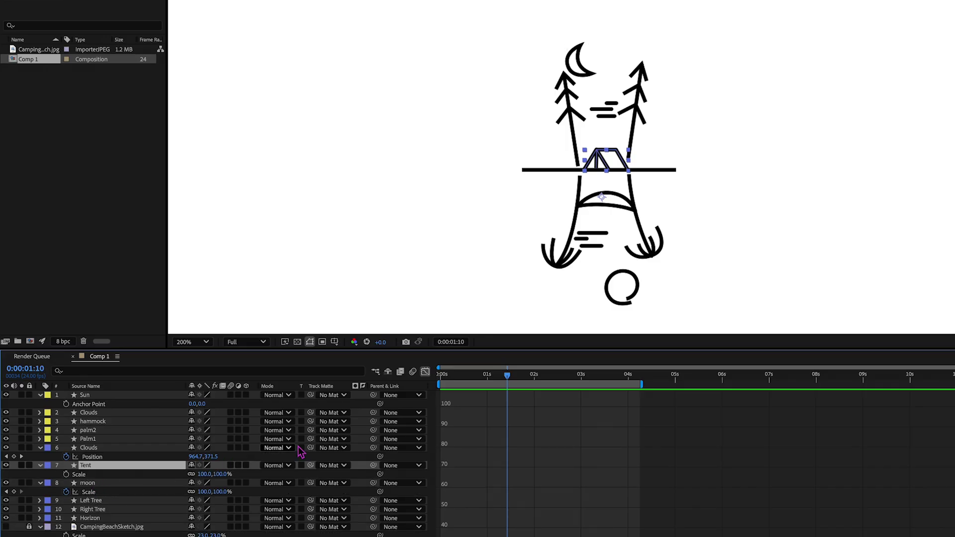
# - Add a Scale keyframe of 100% to the Tent layer at 1 second in the layer timeline
pyautogui.moveTo(508, 377); pyautogui.dragTo(489, 377)
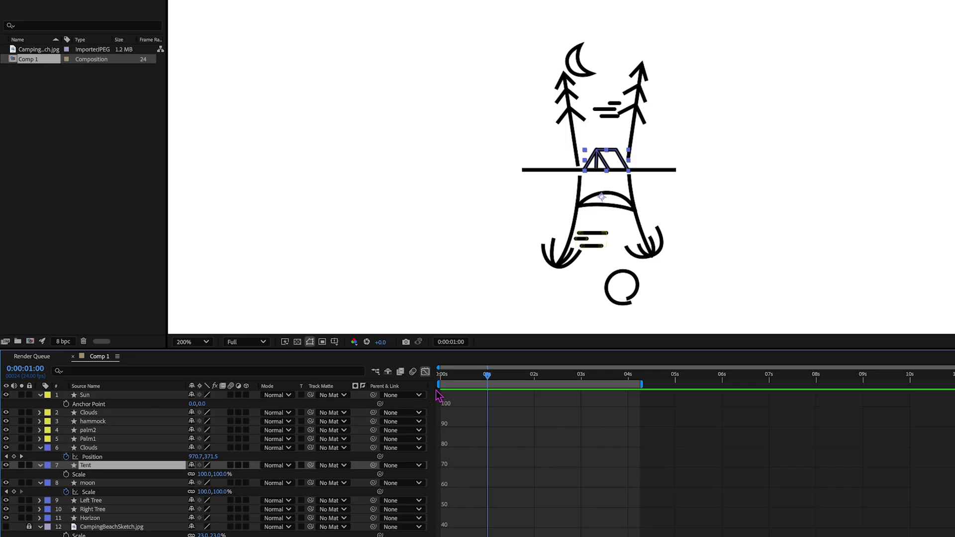
pyautogui.click(426, 372)
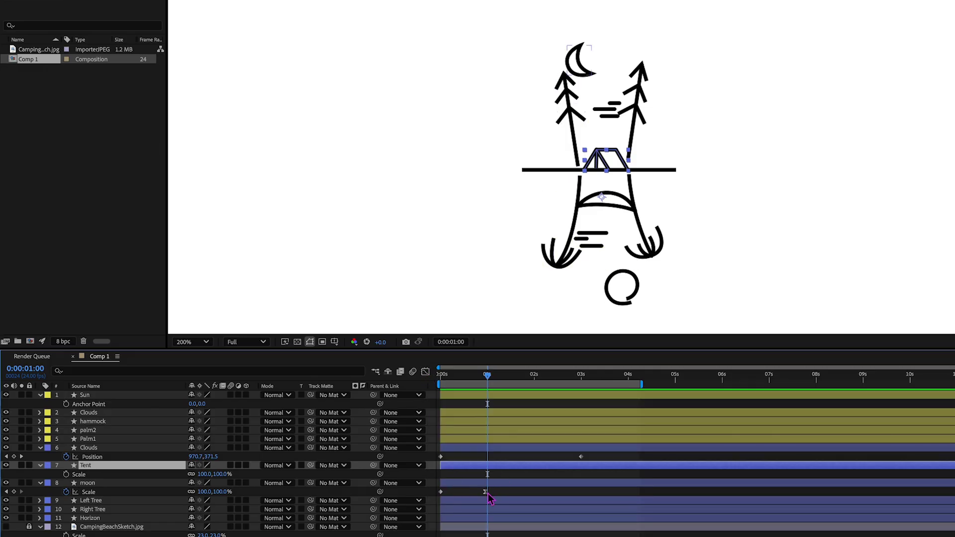
pyautogui.hotkey('alt', 'shift', 's')
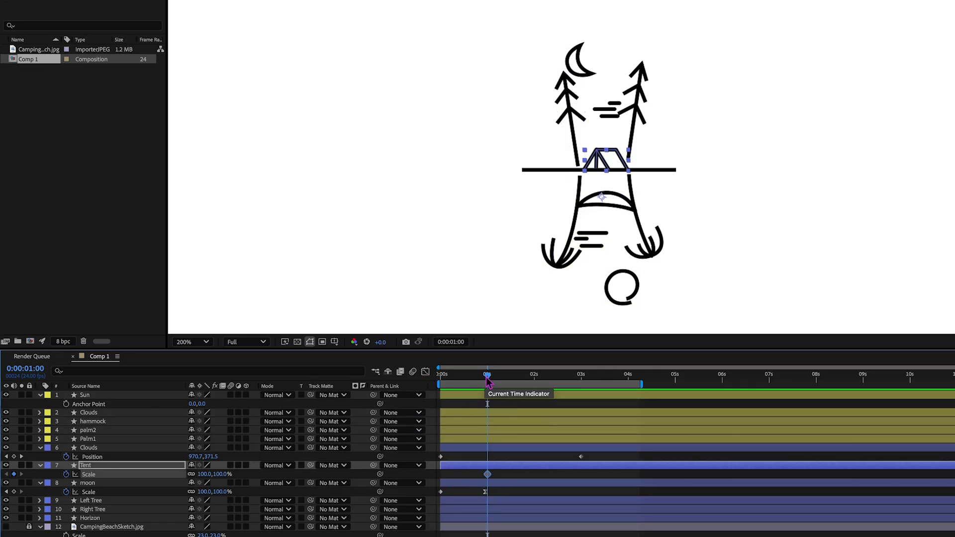
# - Place the Tent layer's anchor point at its bottom centre on the horizon and key its Scale at 0% at time 0
pyautogui.press('Home')
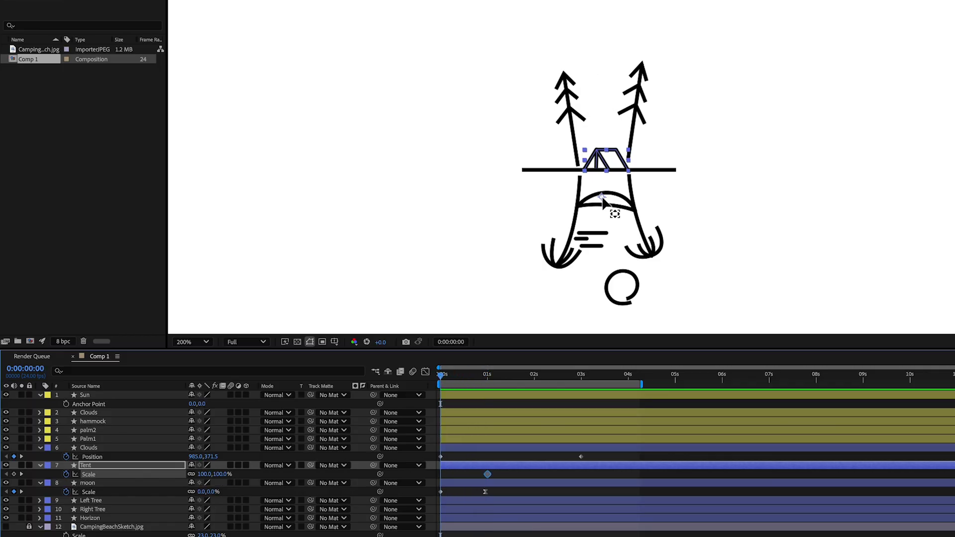
pyautogui.moveTo(602, 197); pyautogui.dragTo(604, 171)
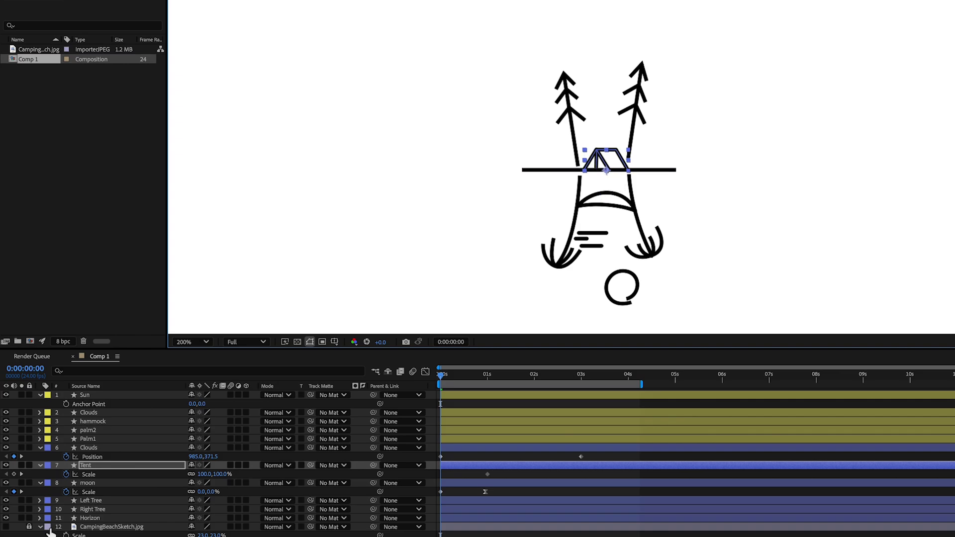
pyautogui.moveTo(204, 474); pyautogui.dragTo(120, 475)
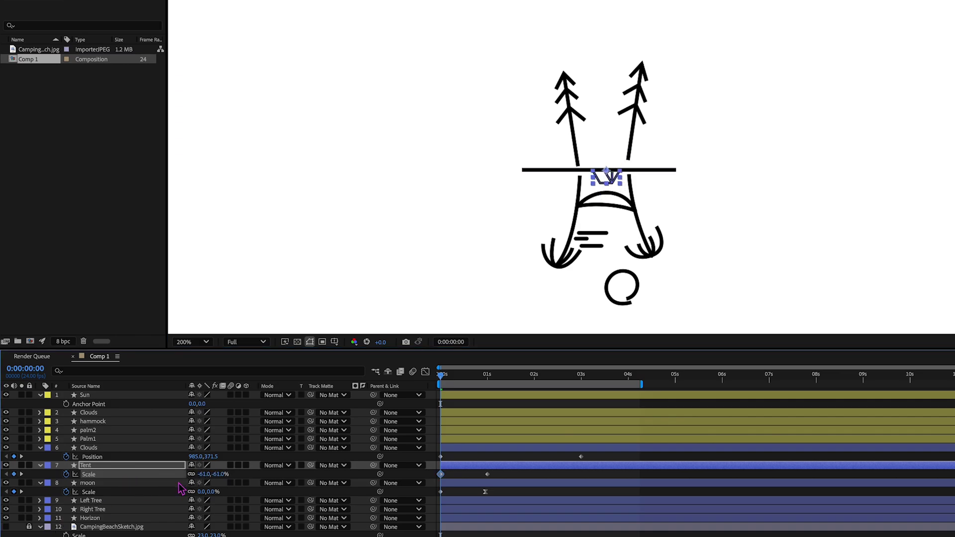
pyautogui.click(205, 474)
pyautogui.write('0')
pyautogui.press('Return')
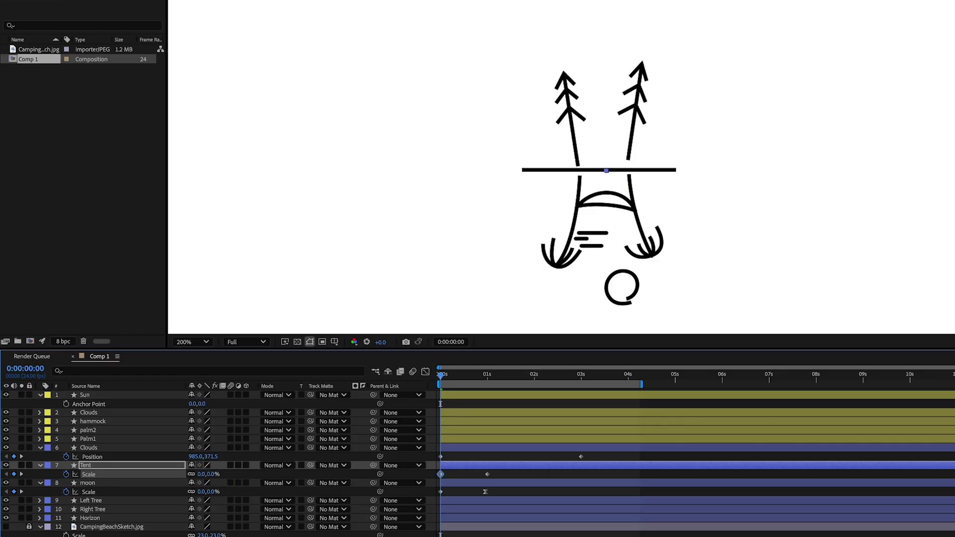
# - Apply Easy Ease to the tent's 1-second Scale keyframe and lengthen its incoming handle in the speed graph for a fast start and slow finish
pyautogui.click(505, 374)
pyautogui.rightClick(488, 474)
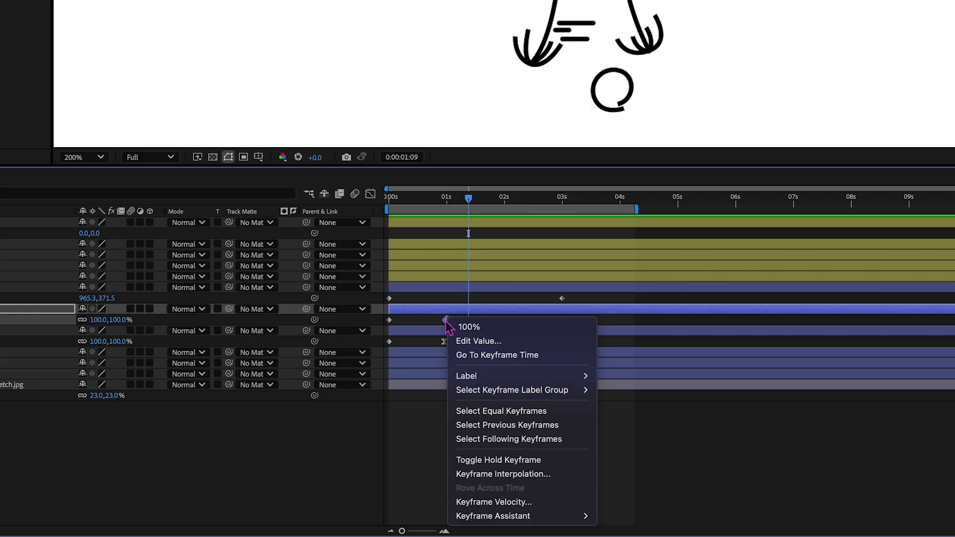
pyautogui.moveTo(518, 518)
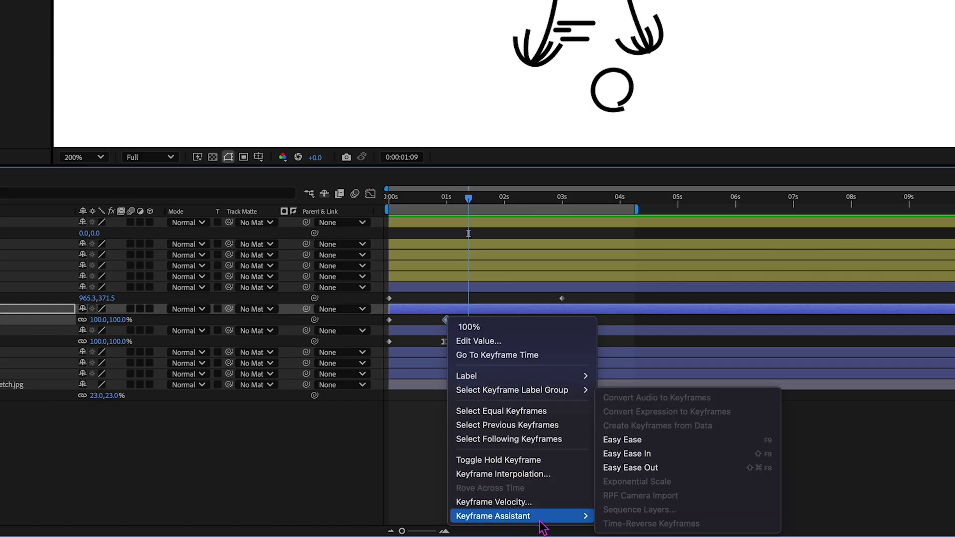
pyautogui.click(642, 441)
pyautogui.click(370, 194)
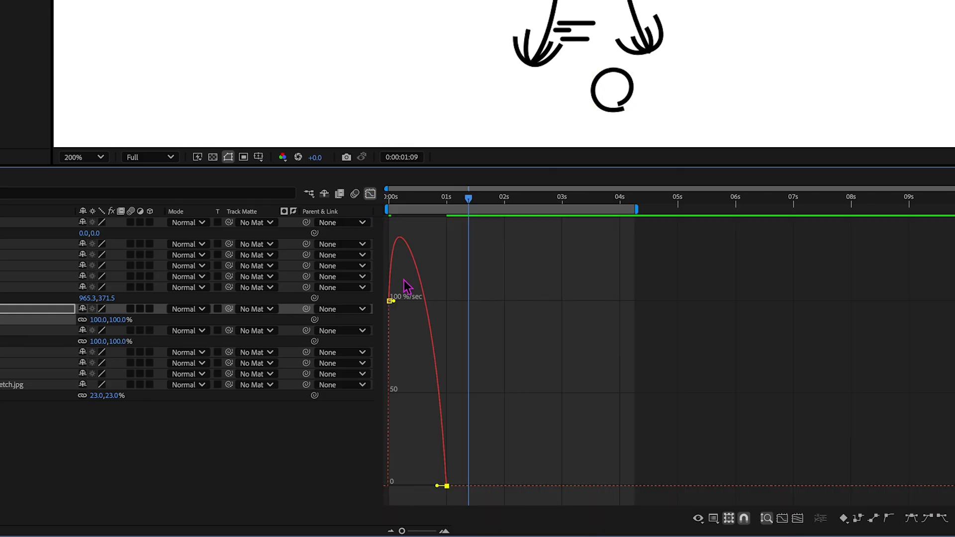
pyautogui.moveTo(437, 493); pyautogui.dragTo(405, 489)
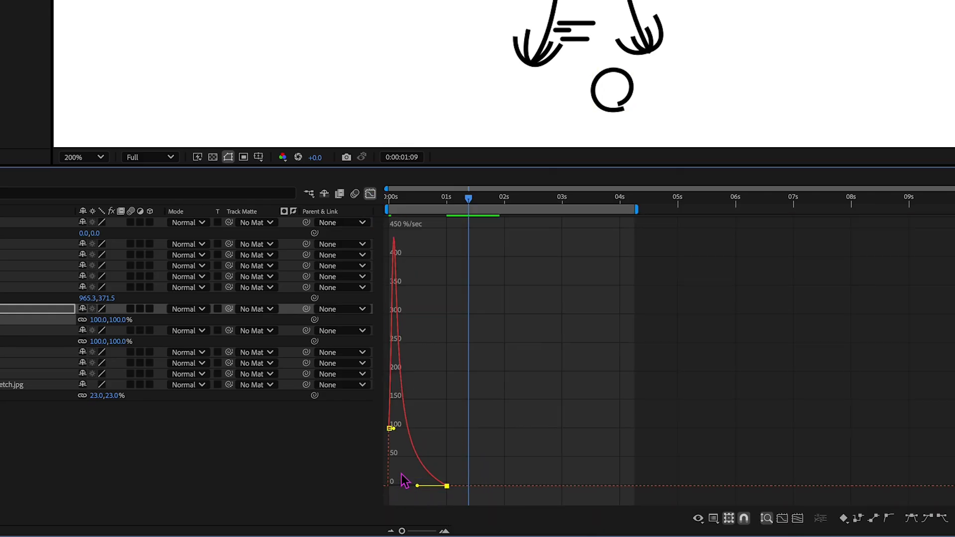
pyautogui.click(370, 194)
pyautogui.press('Home')
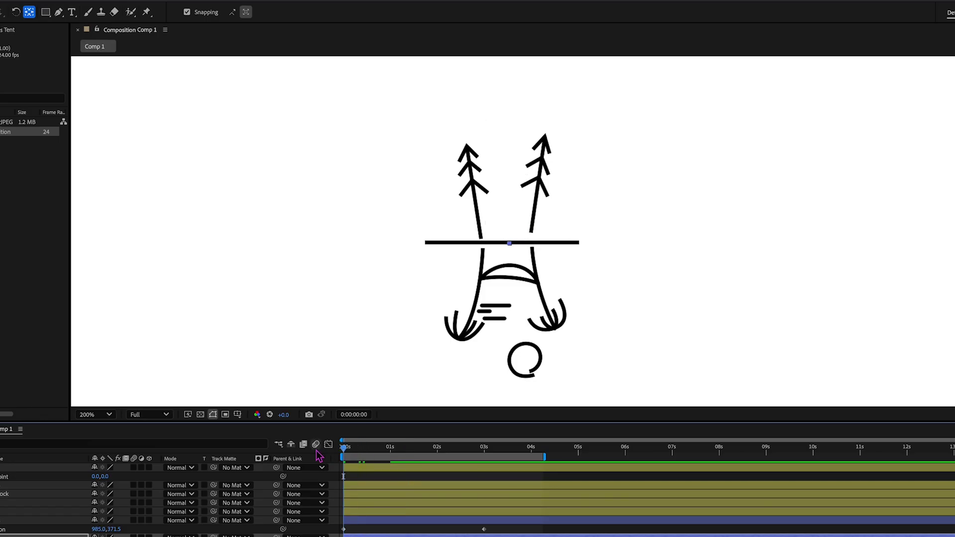
pyautogui.press('space')
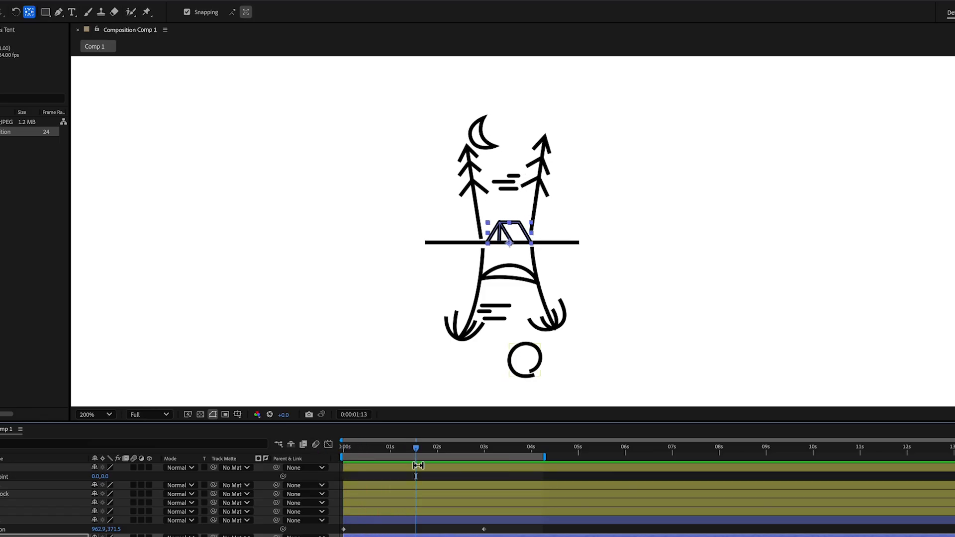
pyautogui.moveTo(400, 454); pyautogui.dragTo(433, 450)
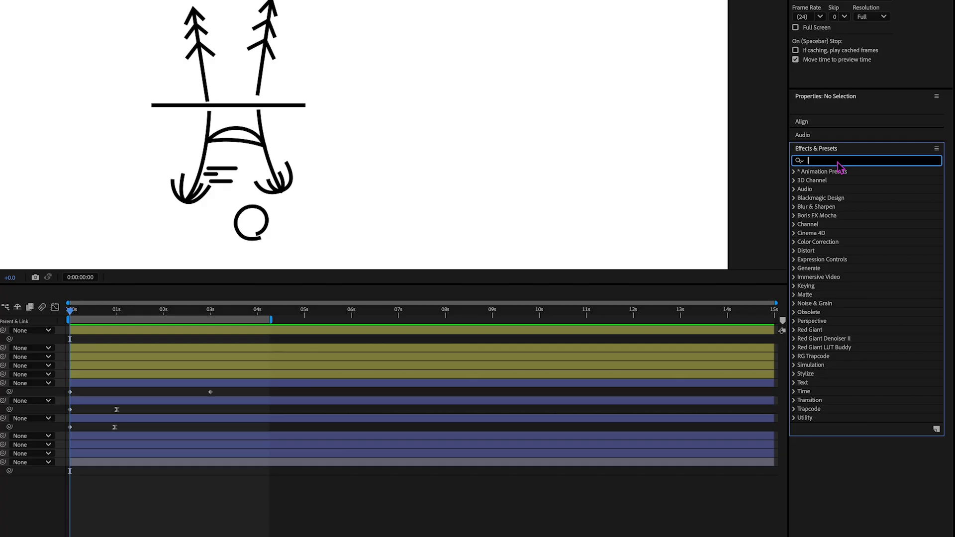
# - Apply Mesh Warp to the Left Tree layer with 2 rows, 2 columns and quality 10, keying Distortion Mesh at 1 second
pyautogui.write('mesh')
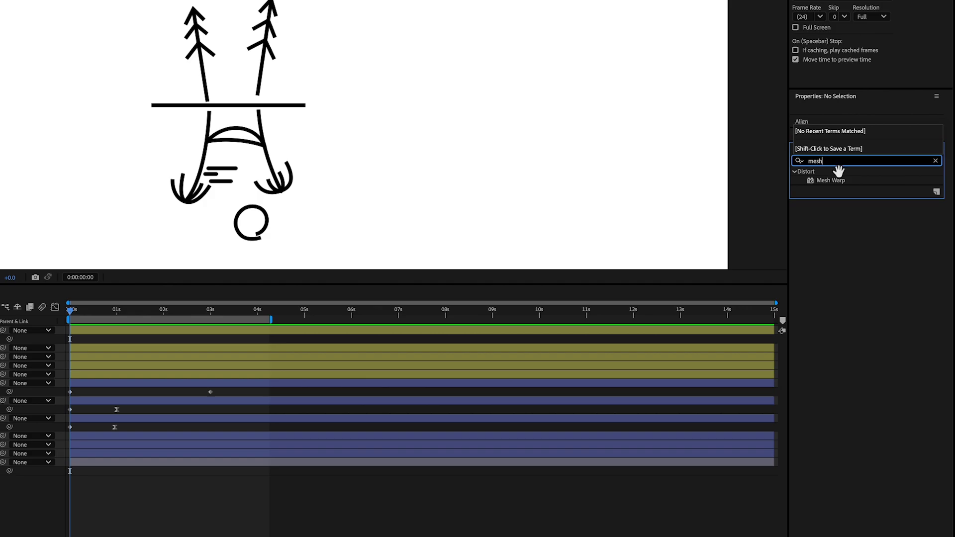
pyautogui.moveTo(832, 180); pyautogui.dragTo(133, 441)
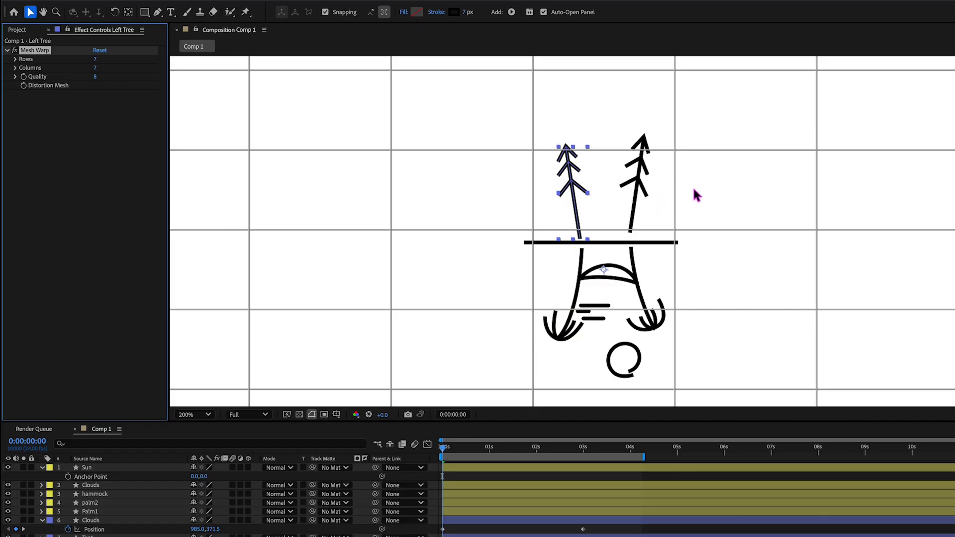
pyautogui.click(96, 59)
pyautogui.write('2')
pyautogui.press('Tab')
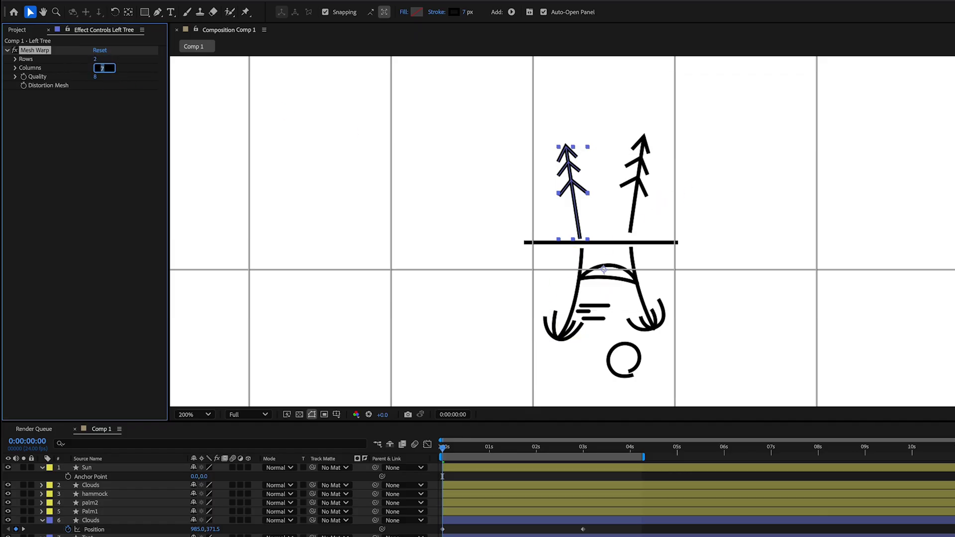
pyautogui.write('2')
pyautogui.press('Tab')
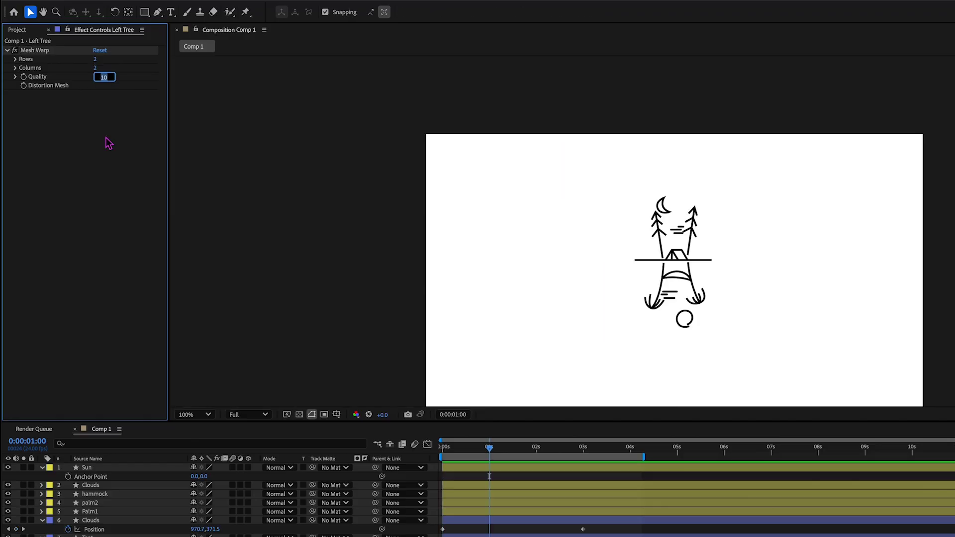
pyautogui.write('15')
pyautogui.press('Return')
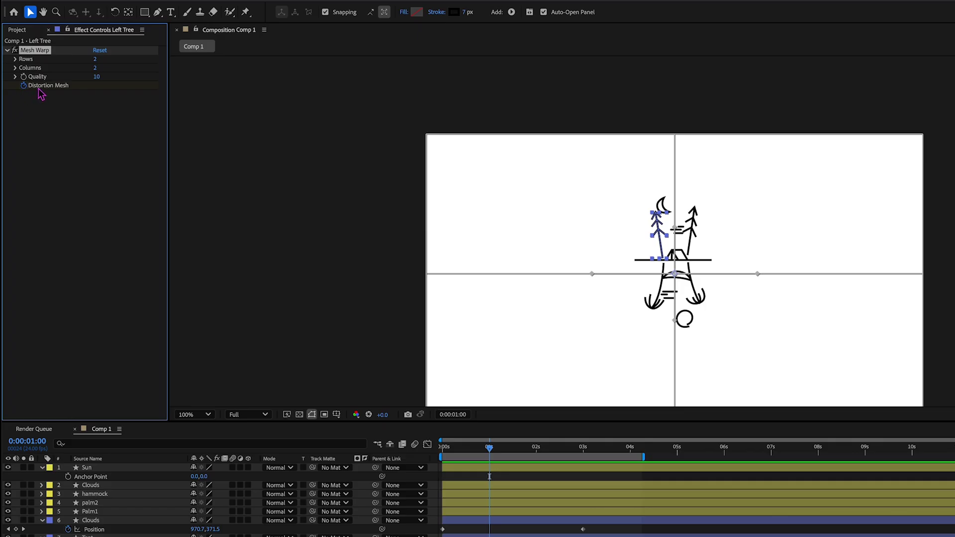
# - At time 0, bend the left tree strongly to the left using the mesh's top centre point and its curve handle
pyautogui.click(418, 459)
pyautogui.press('Home')
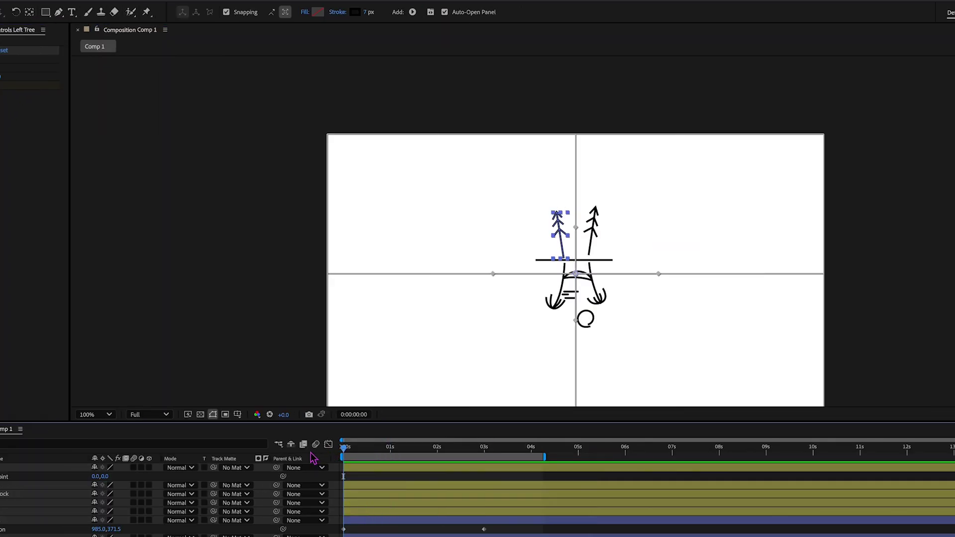
pyautogui.click(579, 138)
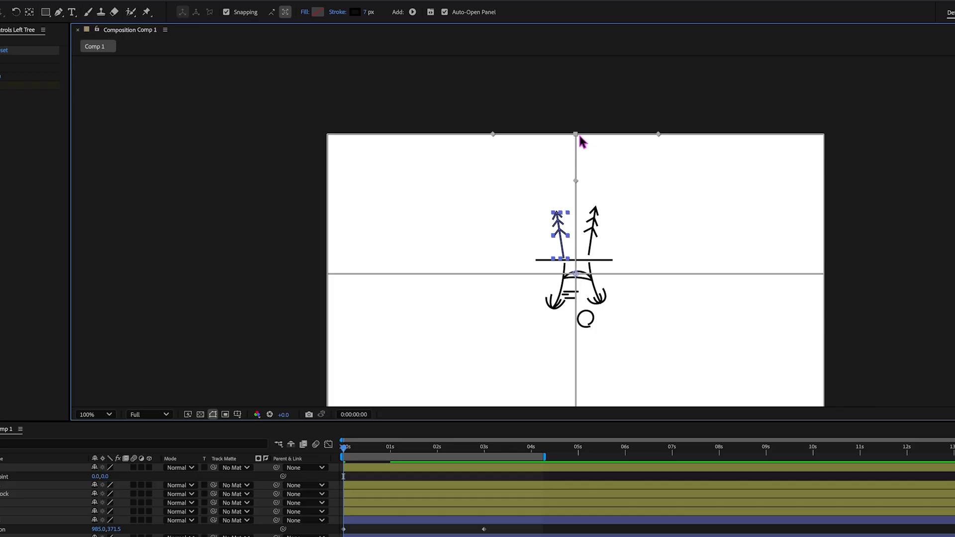
pyautogui.moveTo(571, 136); pyautogui.dragTo(477, 138)
pyautogui.moveTo(477, 180); pyautogui.dragTo(546, 170)
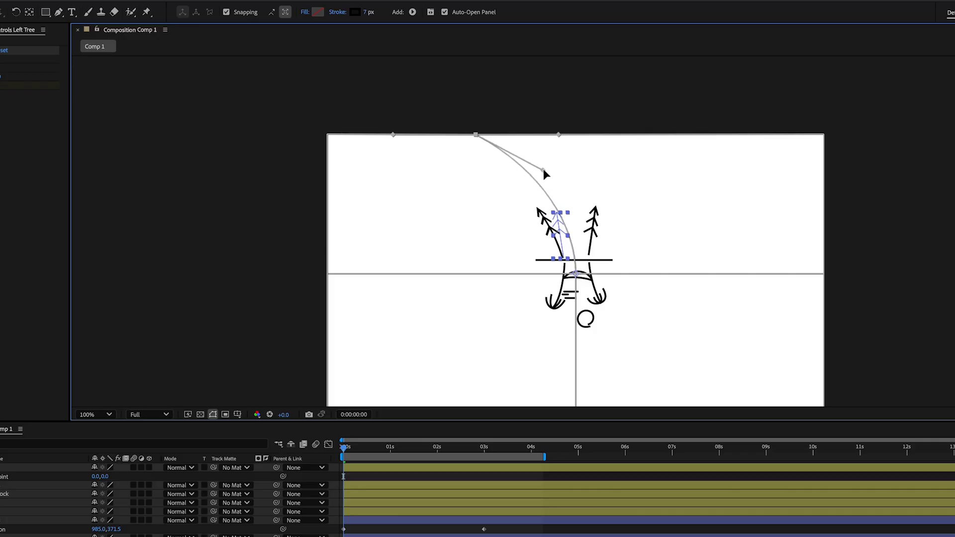
pyautogui.moveTo(477, 134); pyautogui.dragTo(414, 133)
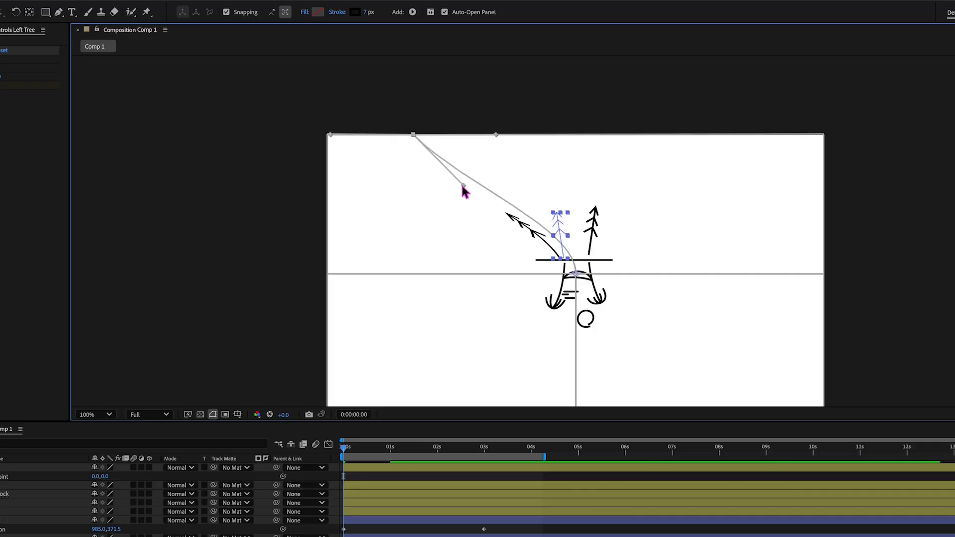
pyautogui.moveTo(462, 184); pyautogui.dragTo(527, 195)
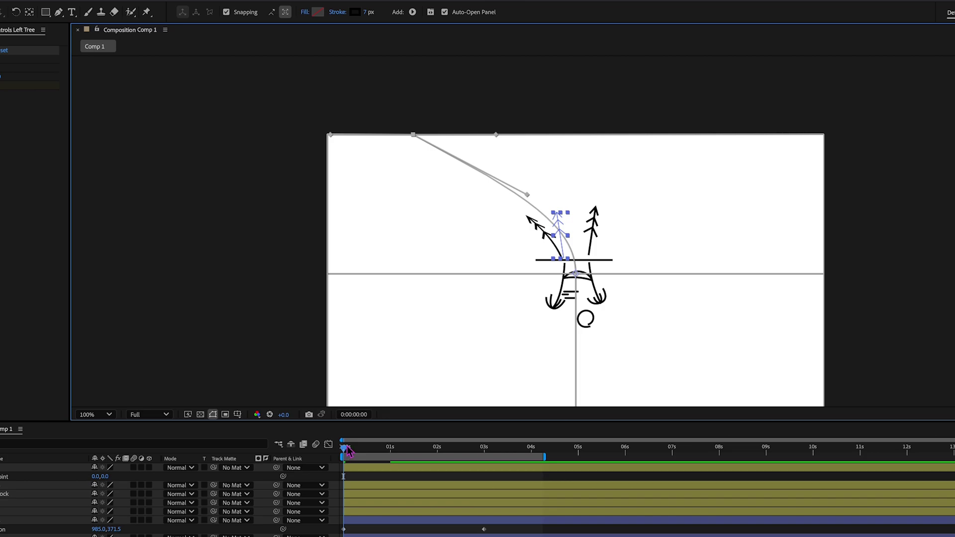
# - At 0:00:00:11, bend the left tree to the right with the mesh's top centre point and curve handle
pyautogui.moveTo(346, 447); pyautogui.dragTo(366, 449)
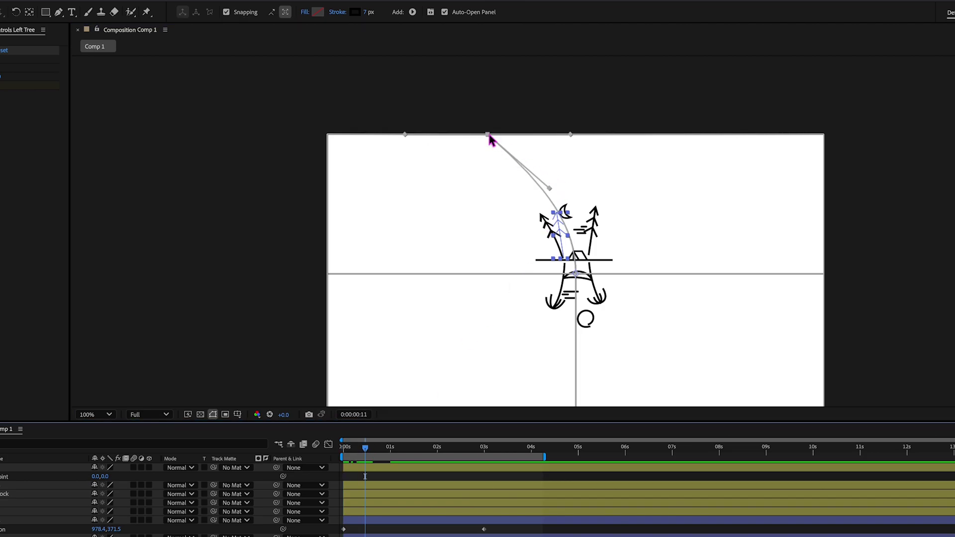
pyautogui.moveTo(490, 138); pyautogui.dragTo(702, 141)
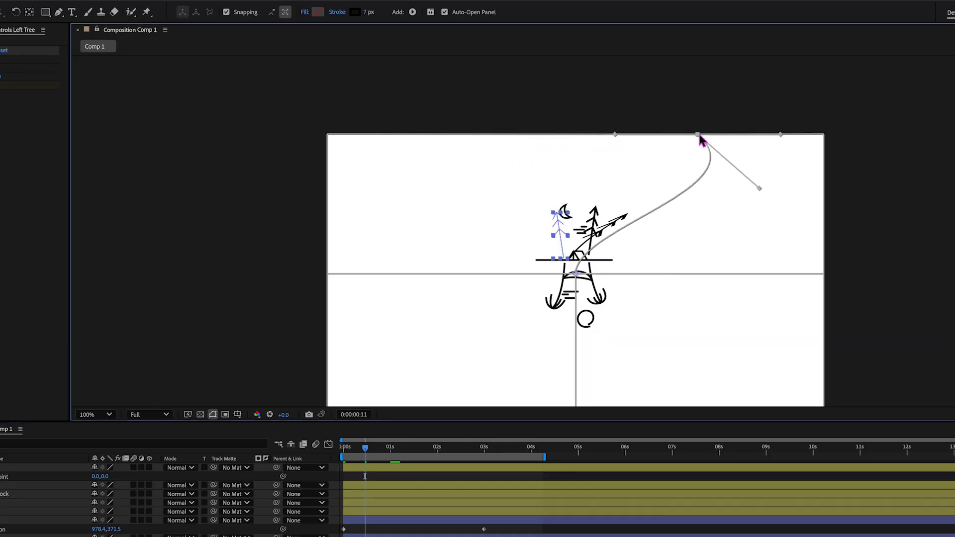
pyautogui.moveTo(759, 189); pyautogui.dragTo(631, 182)
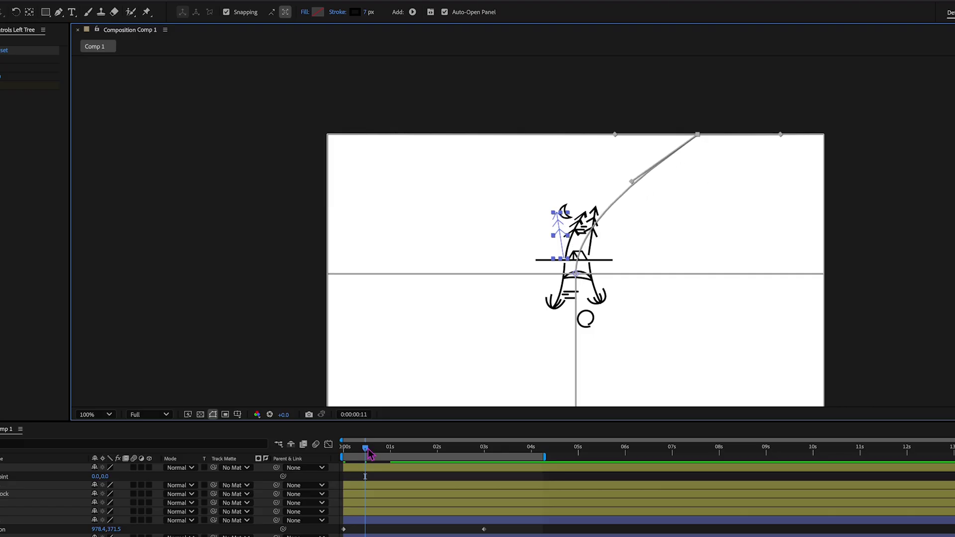
# - At 0:00:00:18, bend the left tree slightly back to the left with the mesh point and handle, and preview the sway
pyautogui.moveTo(366, 450); pyautogui.dragTo(383, 456)
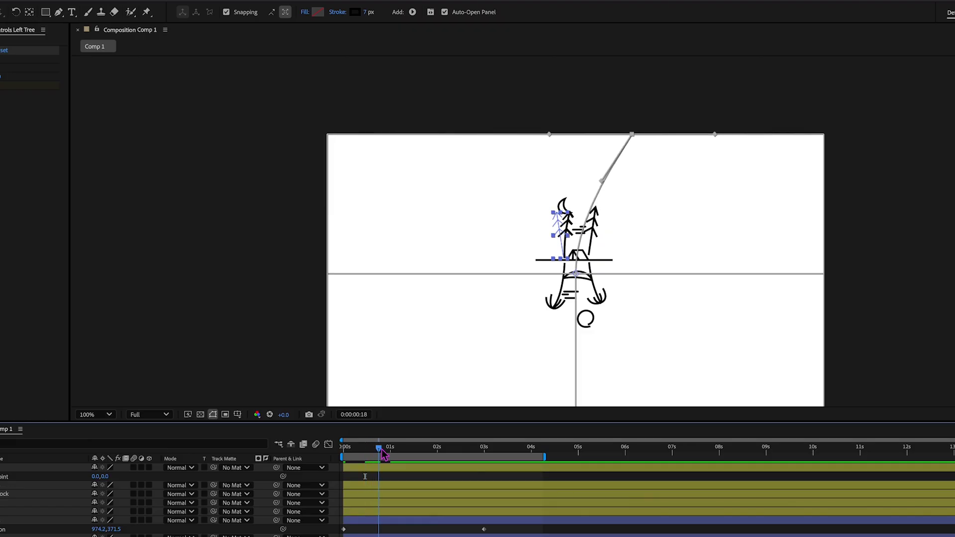
pyautogui.moveTo(633, 137); pyautogui.dragTo(509, 141)
pyautogui.moveTo(536, 182); pyautogui.dragTo(557, 191)
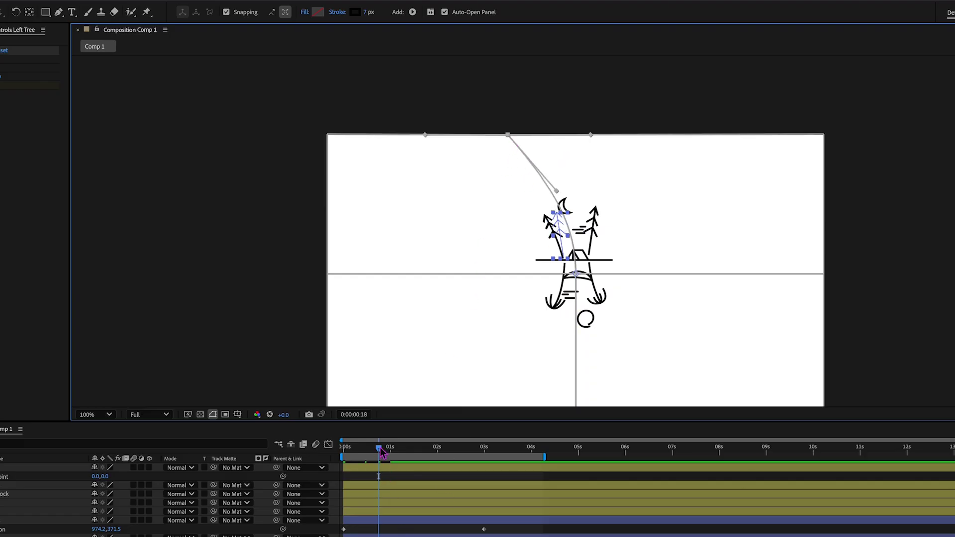
pyautogui.moveTo(381, 452); pyautogui.dragTo(336, 450)
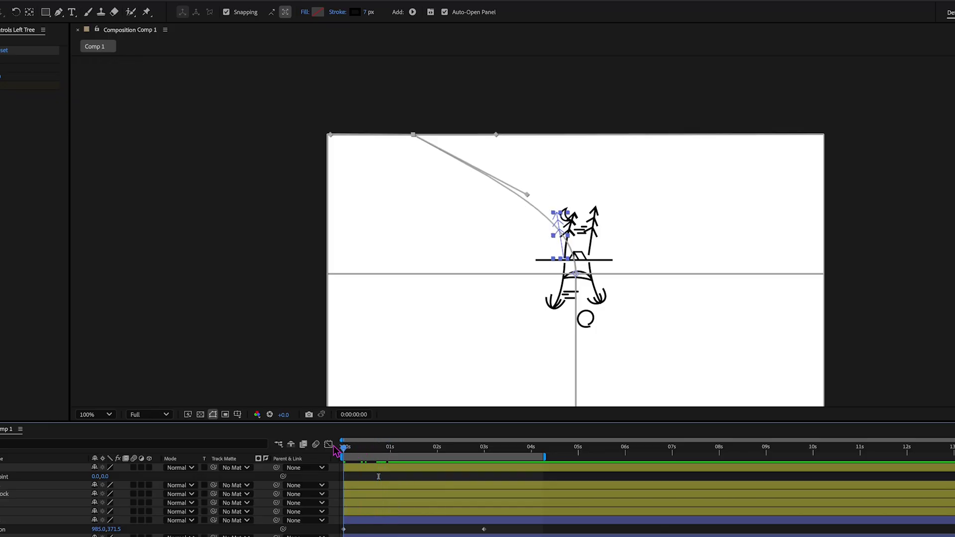
pyautogui.press('space')
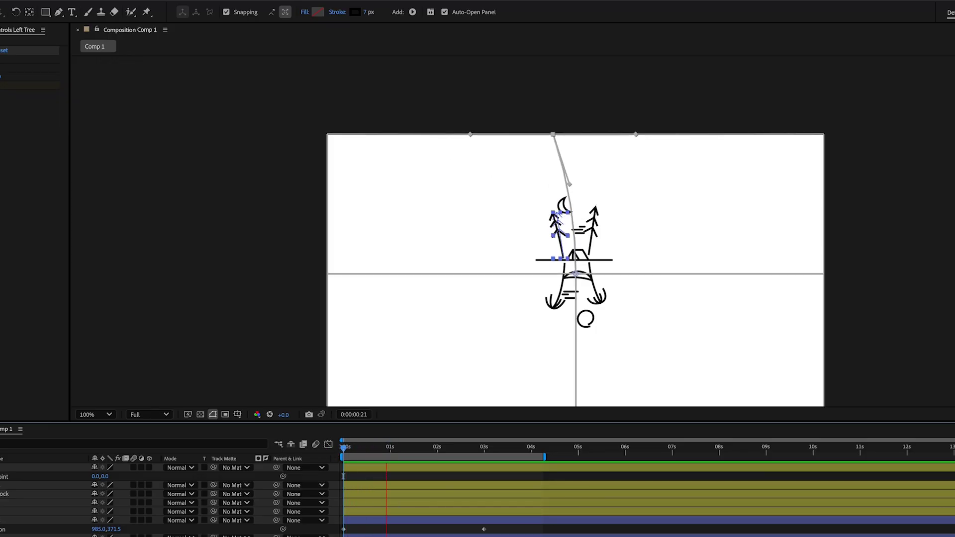
# - Apply Easy Ease to the Left Tree's four Distortion Mesh keyframes
pyautogui.rightClick(392, 367)
pyautogui.moveTo(437, 529)
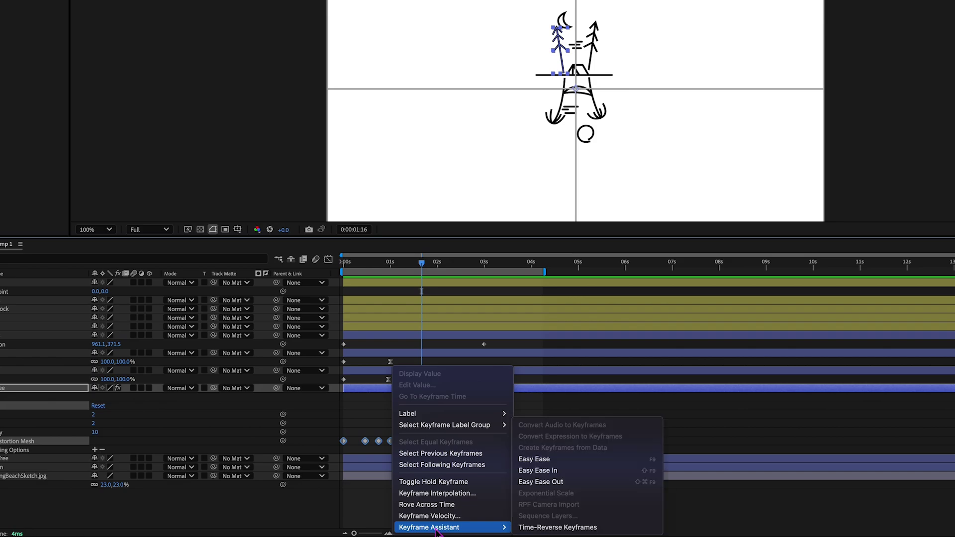
pyautogui.click(557, 459)
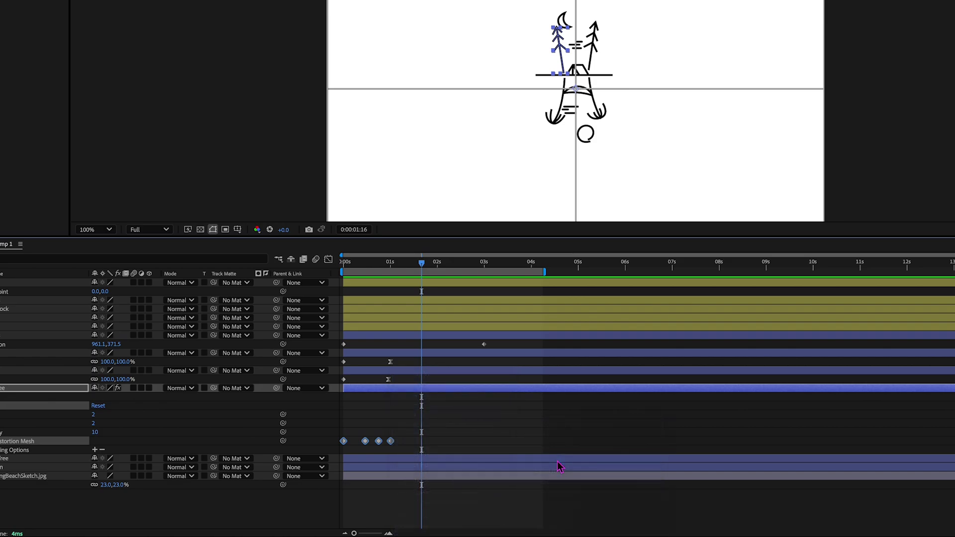
# - In the Graph Editor, lengthen the Distortion Mesh keyframes' influence handles so each sway's speed peaks sharply between keyframes, and return to the layer bars
pyautogui.click(328, 259)
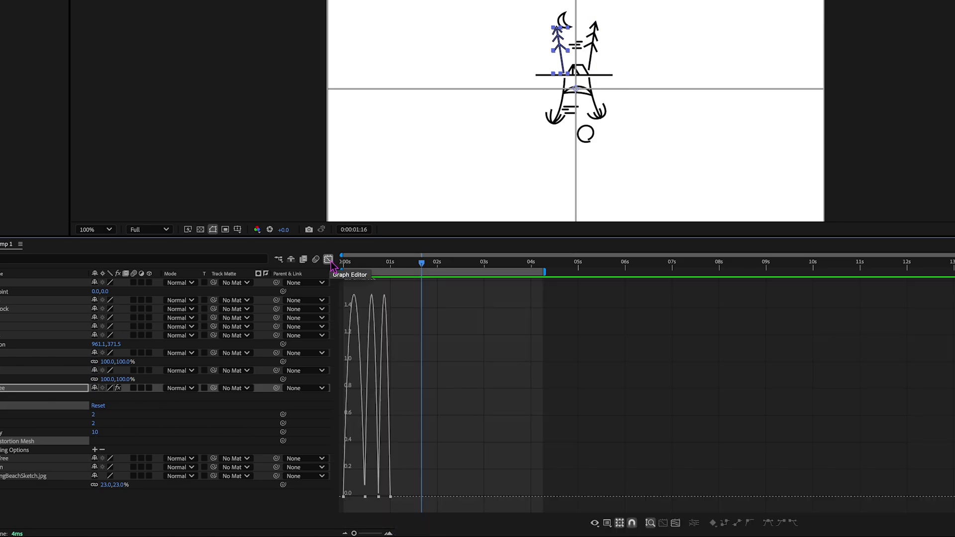
pyautogui.moveTo(416, 497); pyautogui.dragTo(363, 517)
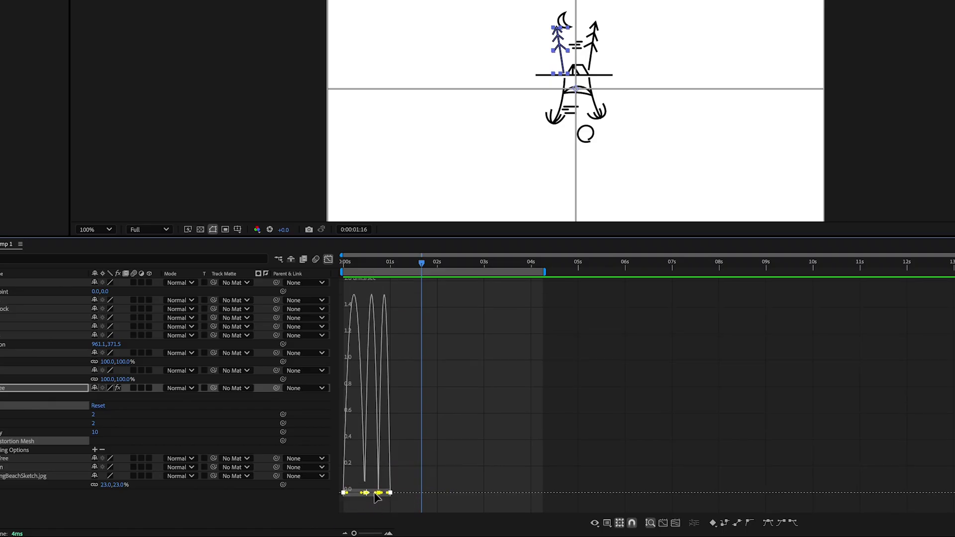
pyautogui.moveTo(377, 498); pyautogui.dragTo(389, 500)
pyautogui.press('=')
pyautogui.press('=')
pyautogui.press('=')
pyautogui.press('=')
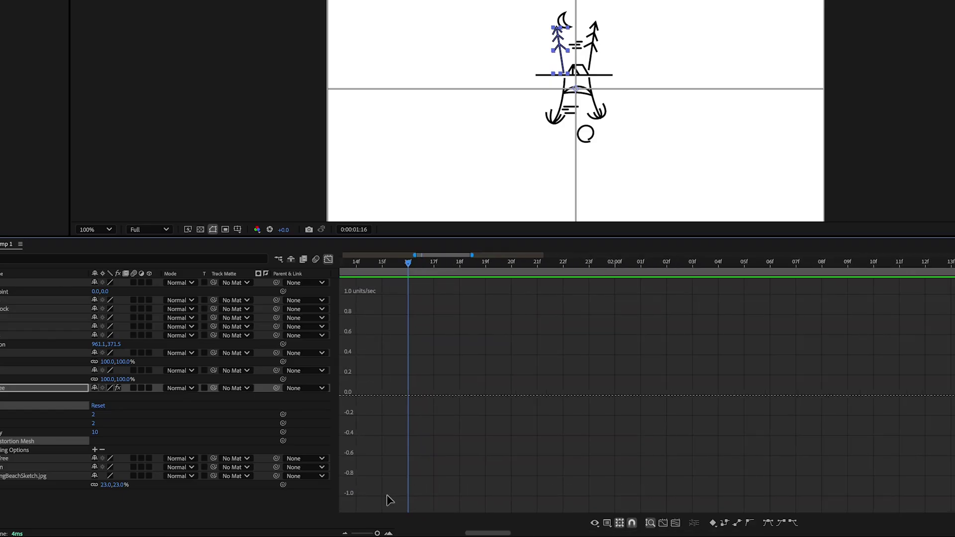
pyautogui.press('-')
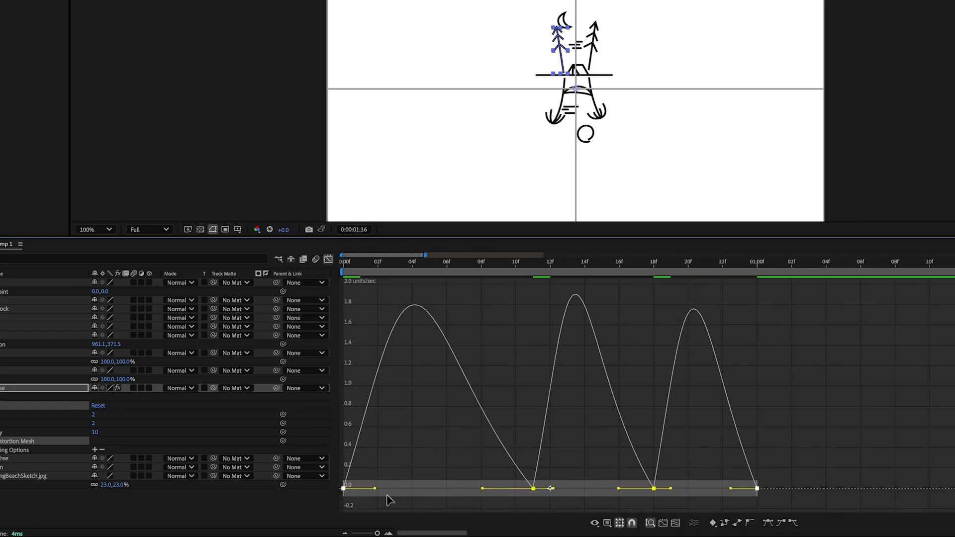
pyautogui.moveTo(554, 493); pyautogui.dragTo(595, 498)
pyautogui.moveTo(482, 493); pyautogui.dragTo(467, 495)
pyautogui.moveTo(557, 263); pyautogui.dragTo(530, 307)
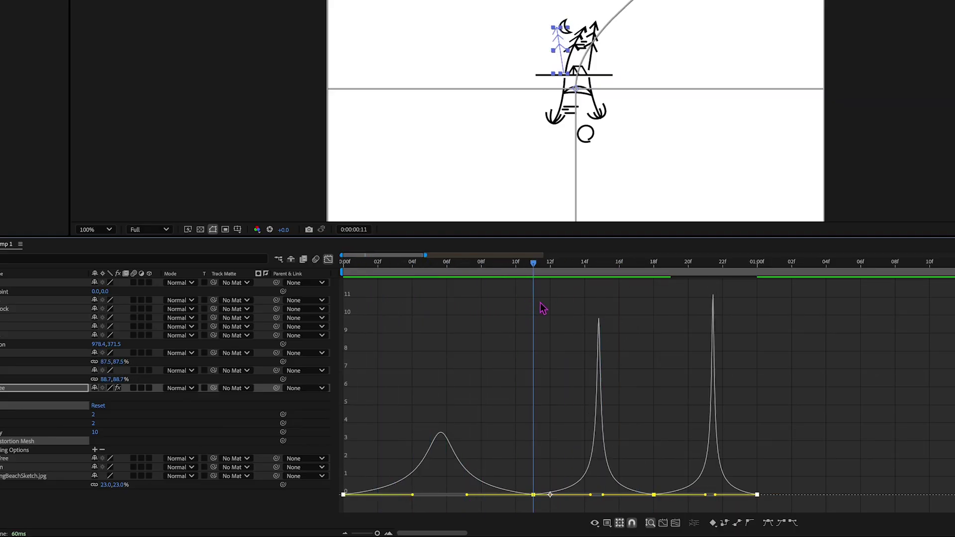
pyautogui.press('Home')
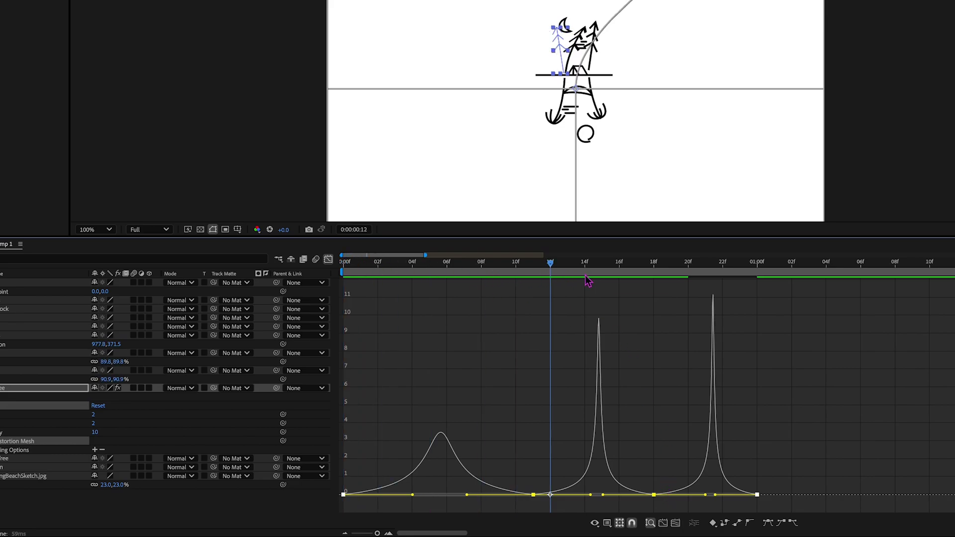
pyautogui.click(328, 259)
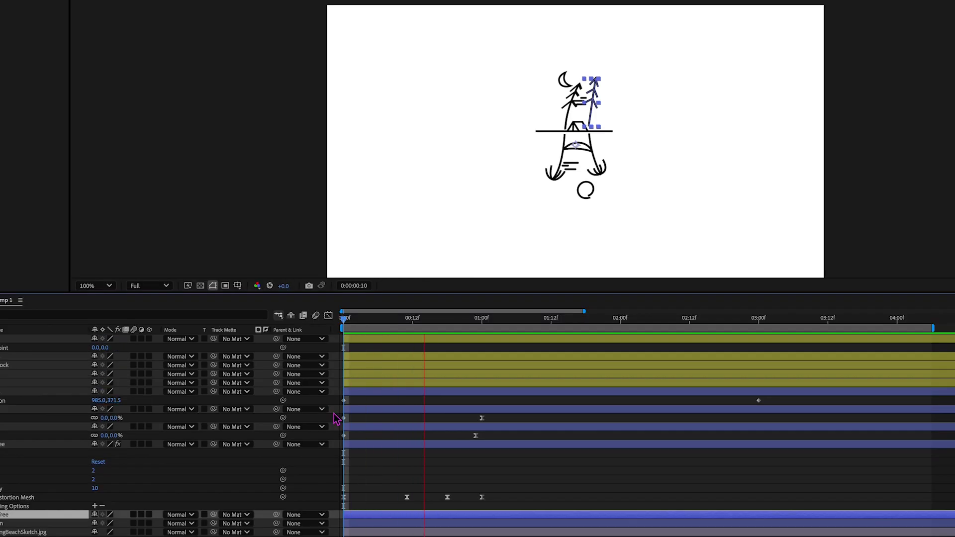
# - Copy the Left Tree's Distortion Mesh keyframe from 1 second to 0:00:03:00
pyautogui.press('space')
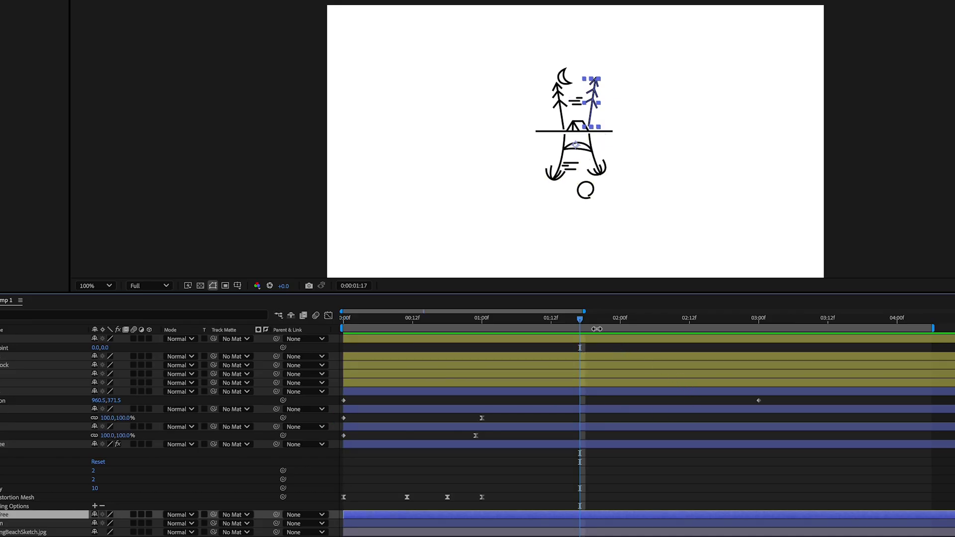
pyautogui.moveTo(587, 326); pyautogui.dragTo(763, 341)
pyautogui.click(482, 497)
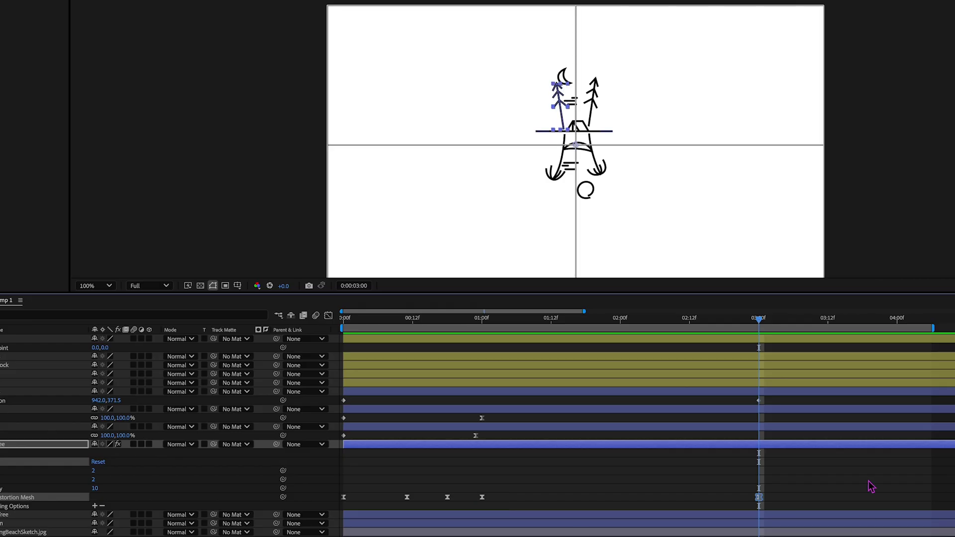
# - At 0:00:03:22, key the Distortion Mesh and bend the left tree strongly to the left with the mesh's top centre point and curve handle
pyautogui.moveTo(736, 324); pyautogui.dragTo(886, 325)
pyautogui.click(10, 445)
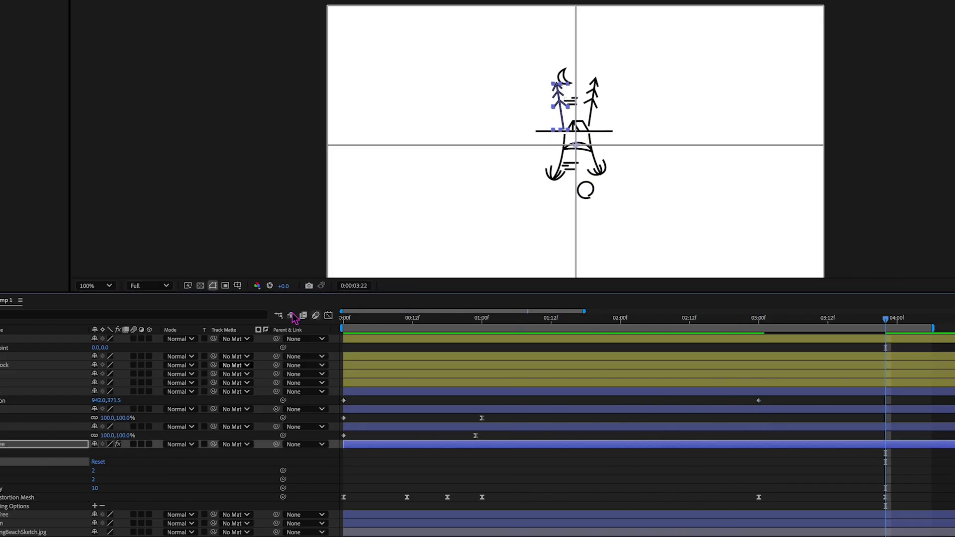
pyautogui.click(581, 14)
pyautogui.moveTo(577, 9); pyautogui.dragTo(328, 11)
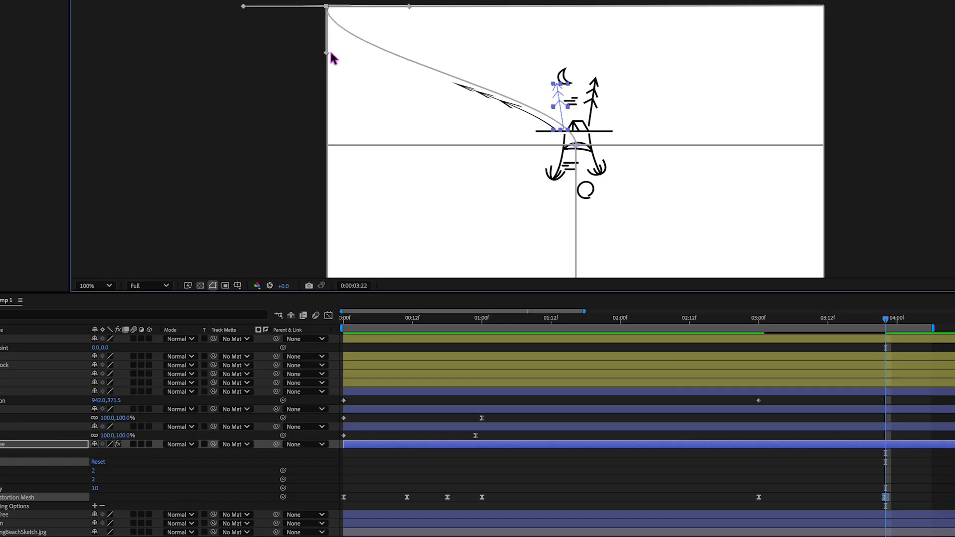
pyautogui.moveTo(328, 53); pyautogui.dragTo(529, 69)
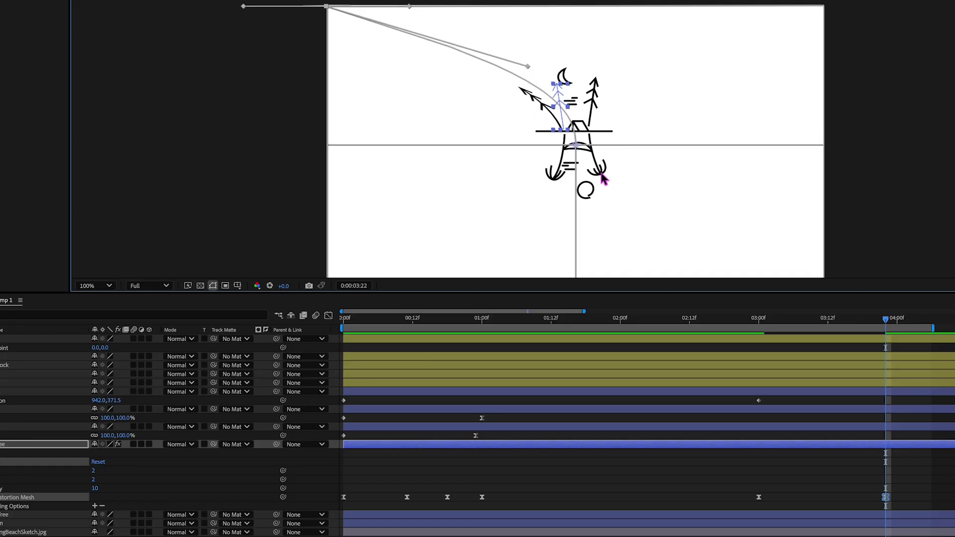
pyautogui.click(578, 148)
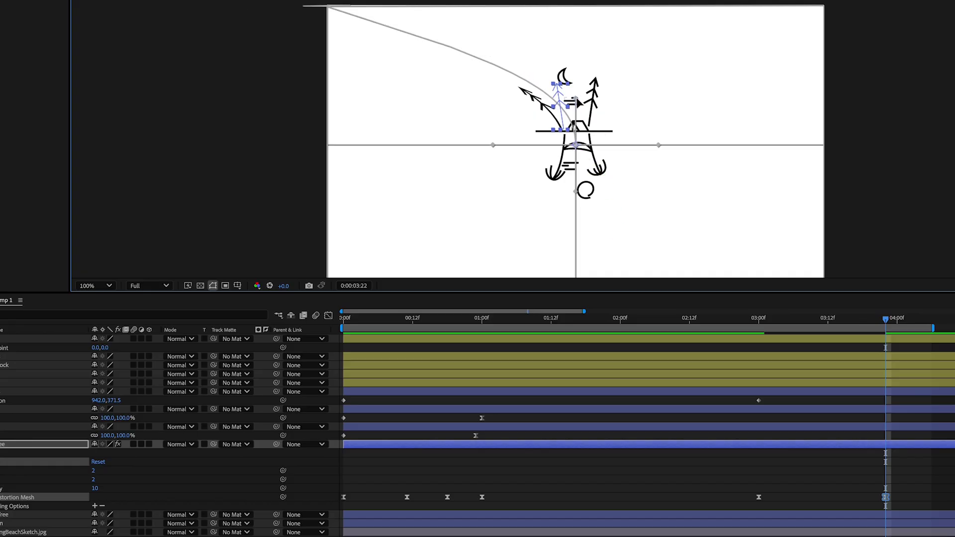
pyautogui.moveTo(576, 101)
pyautogui.mouseDown()
pyautogui.moveTo(498, 109)
pyautogui.moveTo(448, 130)
pyautogui.moveTo(543, 93)
pyautogui.moveTo(582, 91)
pyautogui.moveTo(437, 90)
pyautogui.moveTo(575, 98)
pyautogui.mouseUp()
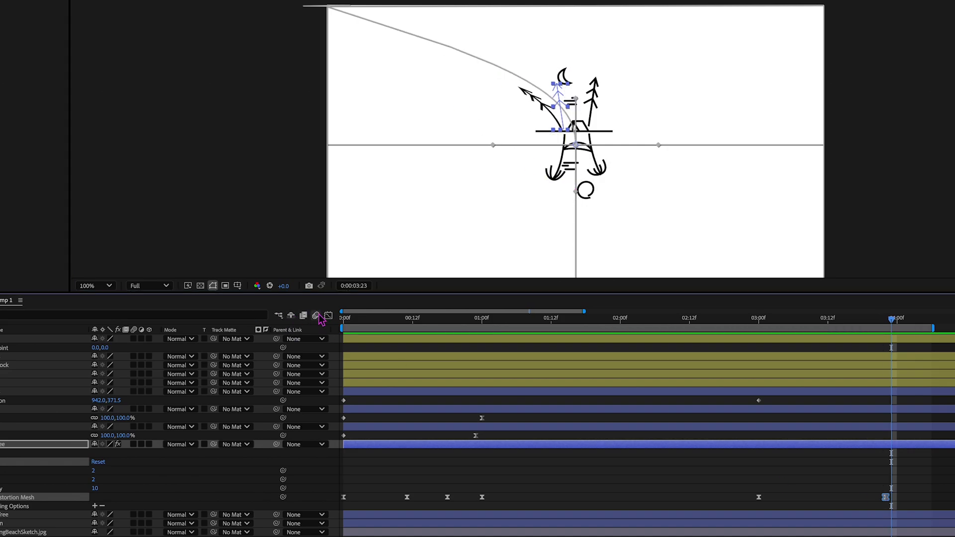
# - Adjust the speed handles of the Left Tree's last two mesh keyframes to peak just after 3 seconds with a long ease-out, and preview
pyautogui.moveTo(746, 490); pyautogui.dragTo(913, 513)
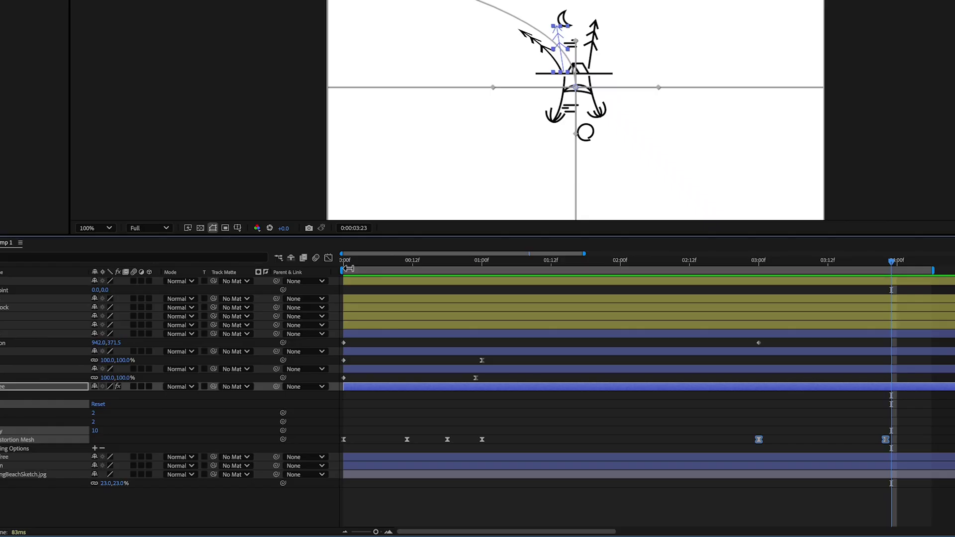
pyautogui.click(328, 258)
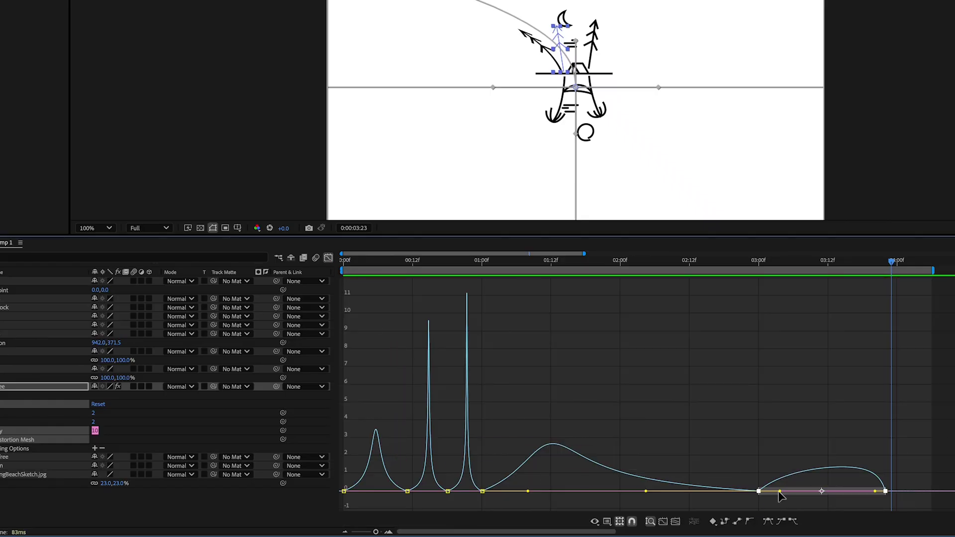
pyautogui.moveTo(780, 493); pyautogui.dragTo(768, 493)
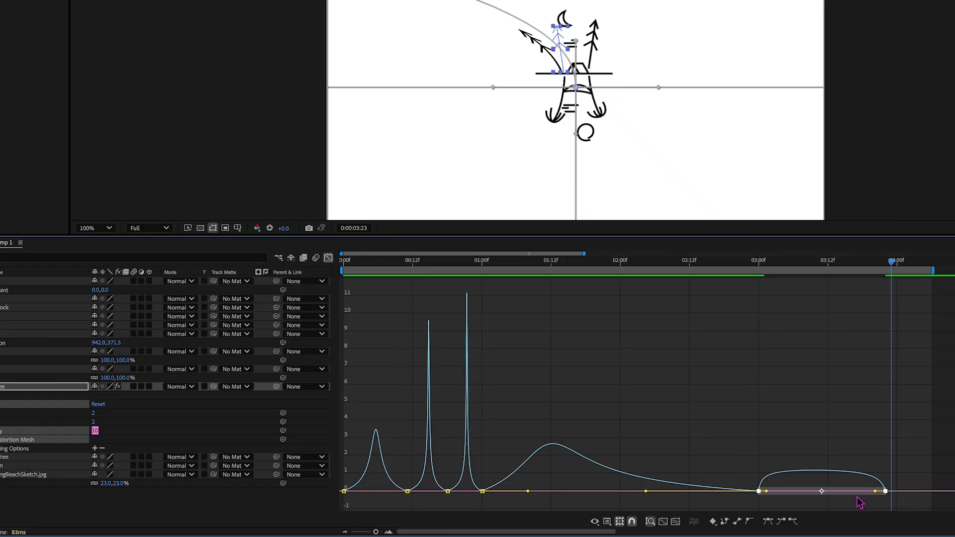
pyautogui.moveTo(876, 493); pyautogui.dragTo(822, 493)
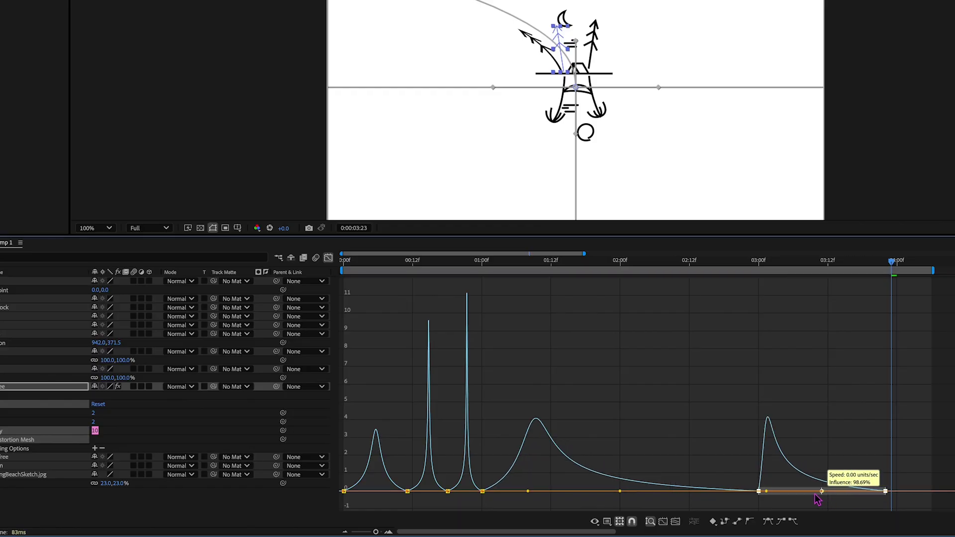
pyautogui.press('space')
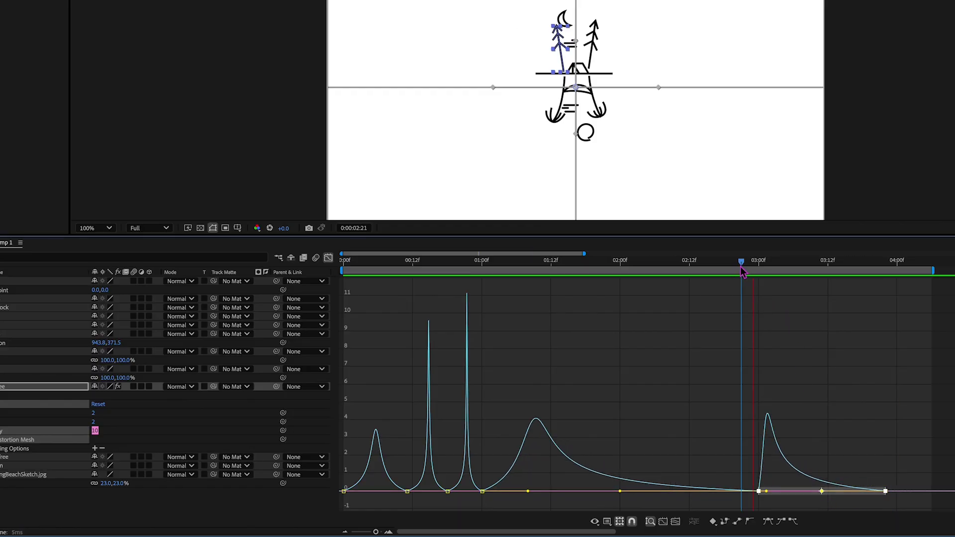
pyautogui.click(328, 258)
pyautogui.press('Home')
pyautogui.press('space')
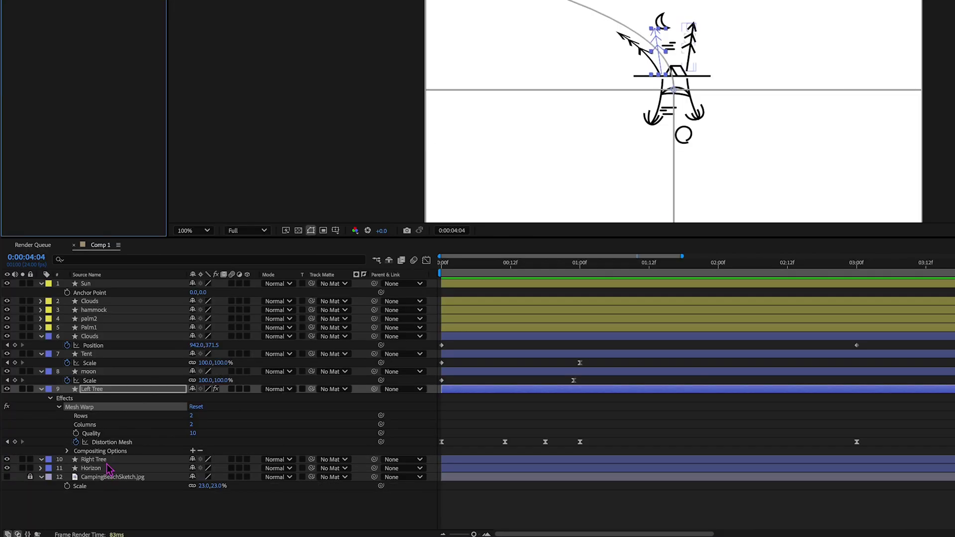
# - Paste the Left Tree's animated Mesh Warp onto the Right Tree layer starting at 0:00:00:02, reveal its keyframes and preview both trees
pyautogui.click(102, 460)
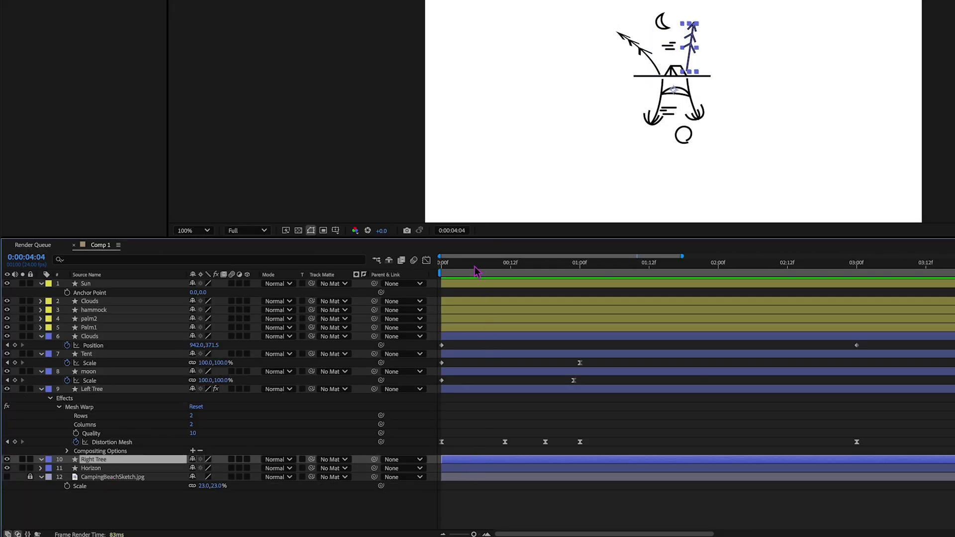
pyautogui.moveTo(475, 272); pyautogui.dragTo(458, 273)
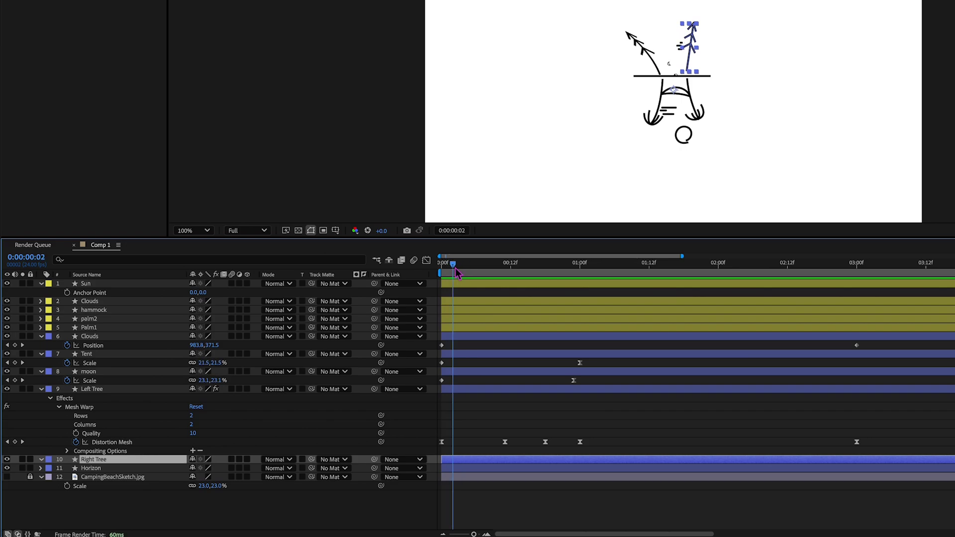
pyautogui.hotkey('ctrl', 'v')
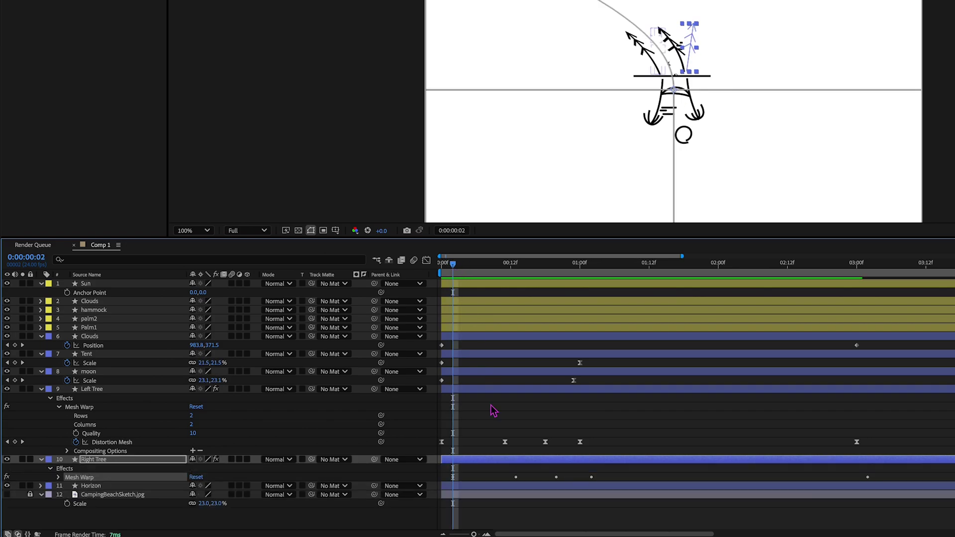
pyautogui.press('u')
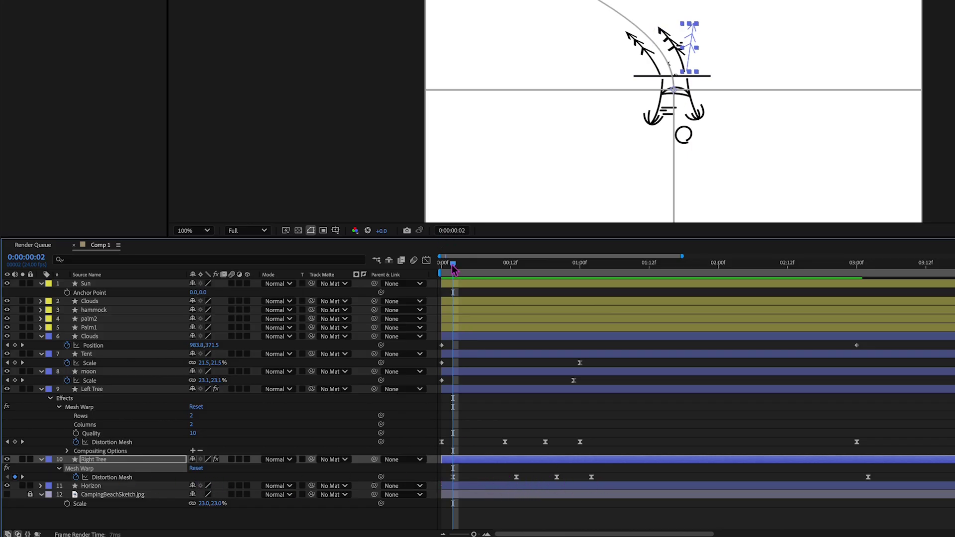
pyautogui.press('space')
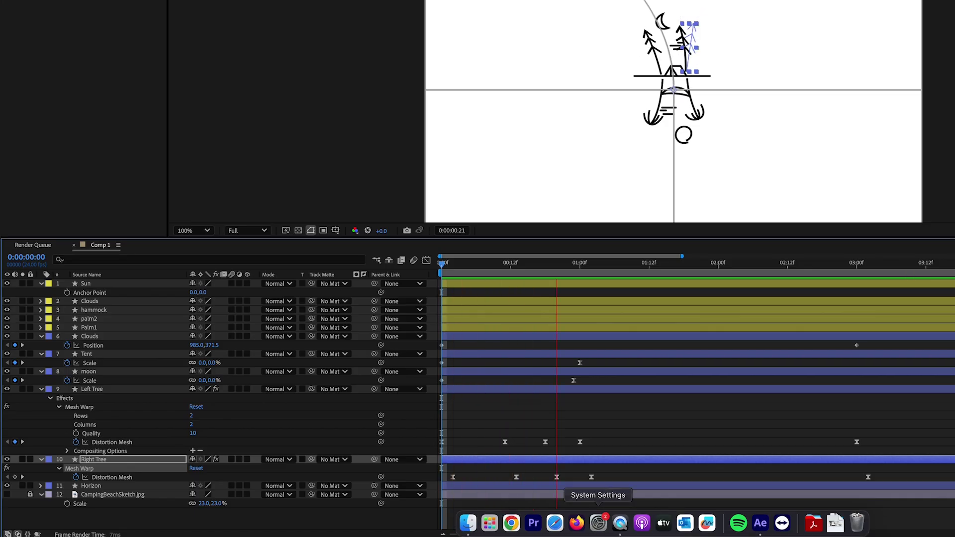
# - Move the Left Tree's two closing Distortion Mesh keyframes about five frames later
pyautogui.click(868, 477)
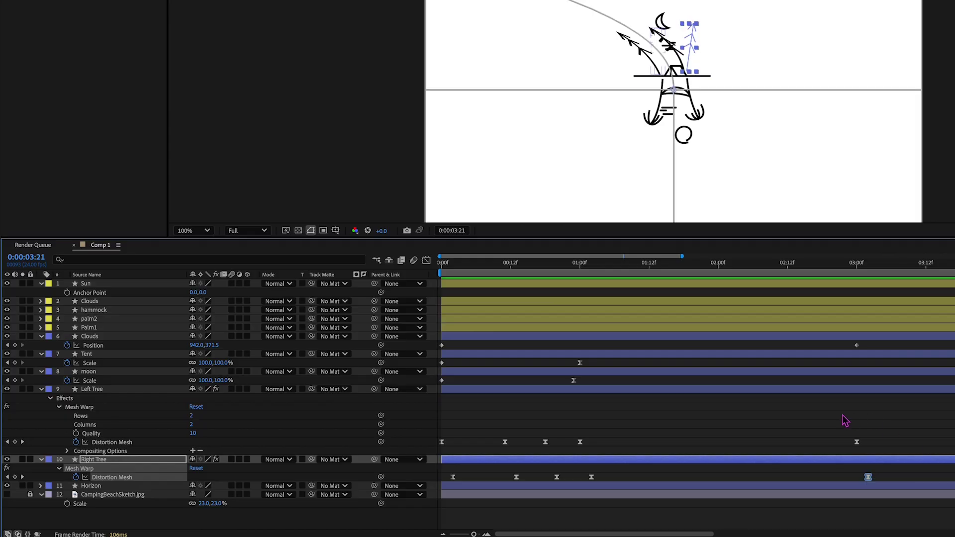
pyautogui.moveTo(844, 417); pyautogui.dragTo(953, 454)
pyautogui.moveTo(857, 443); pyautogui.dragTo(886, 442)
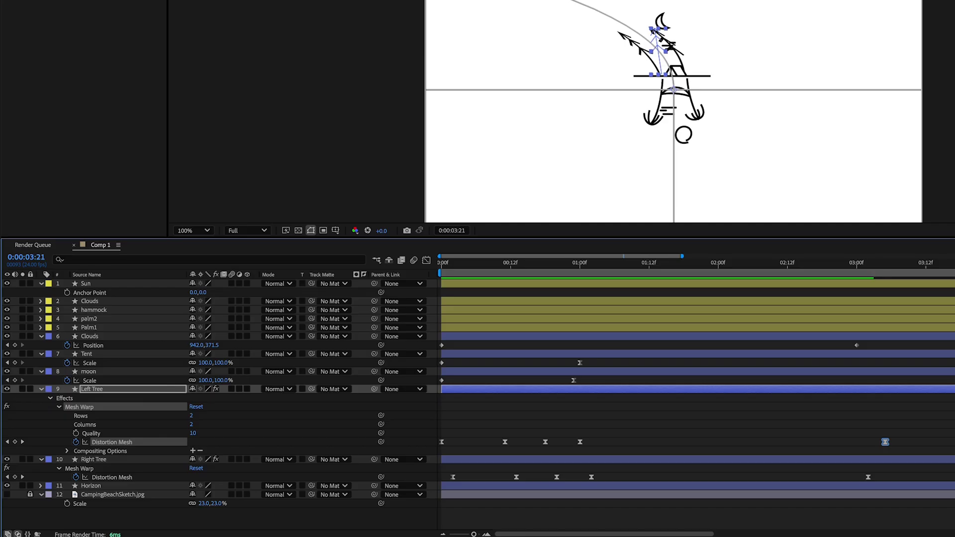
# - Move the Left Tree's four opening mesh keyframes about three frames later, start the Right Tree's four opening ones at time 0, and preview
pyautogui.moveTo(594, 432); pyautogui.dragTo(460, 446)
pyautogui.moveTo(622, 480); pyautogui.dragTo(442, 477)
pyautogui.press('Home')
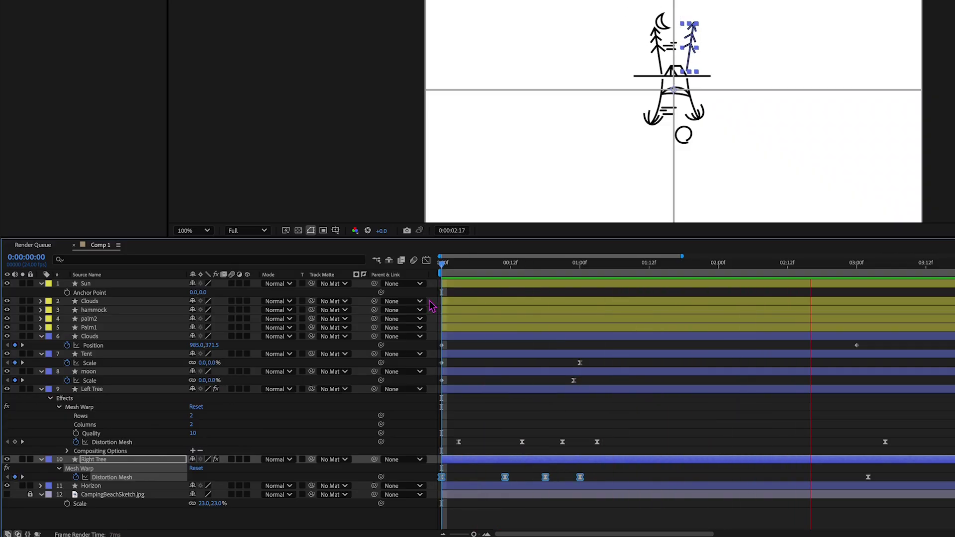
# - Pre-compose the Clouds layer above Tent with Tent, moon, Left Tree and Right Tree as "Camping", moving all attributes and leaving Horizon out
pyautogui.click(498, 338)
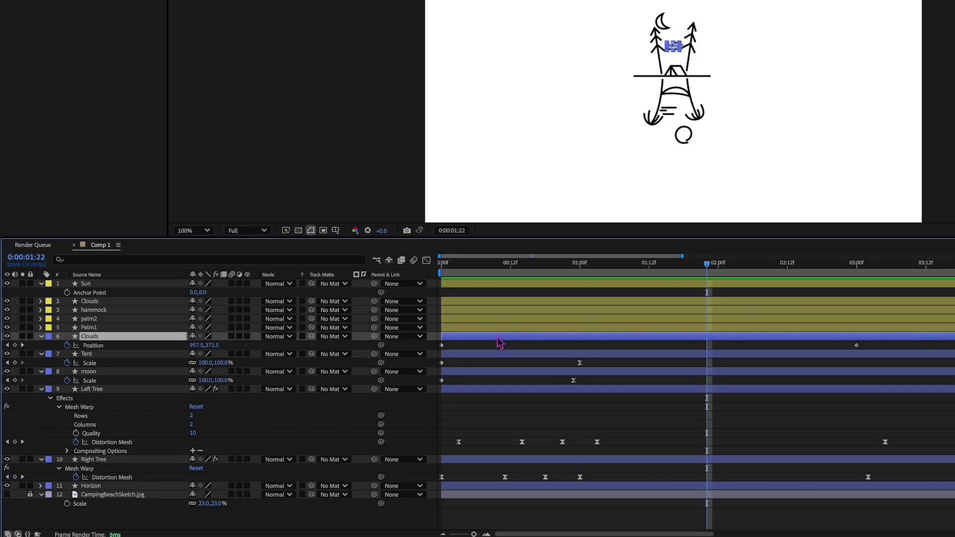
pyautogui.keyDown('shift'); pyautogui.click(463, 488); pyautogui.keyUp('shift')
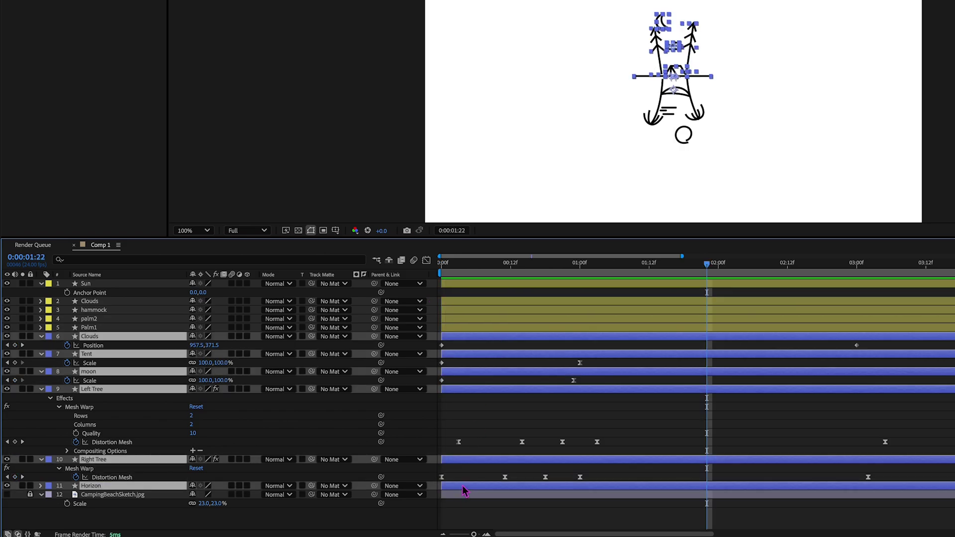
pyautogui.keyDown('ctrl'); pyautogui.click(462, 490); pyautogui.keyUp('ctrl')
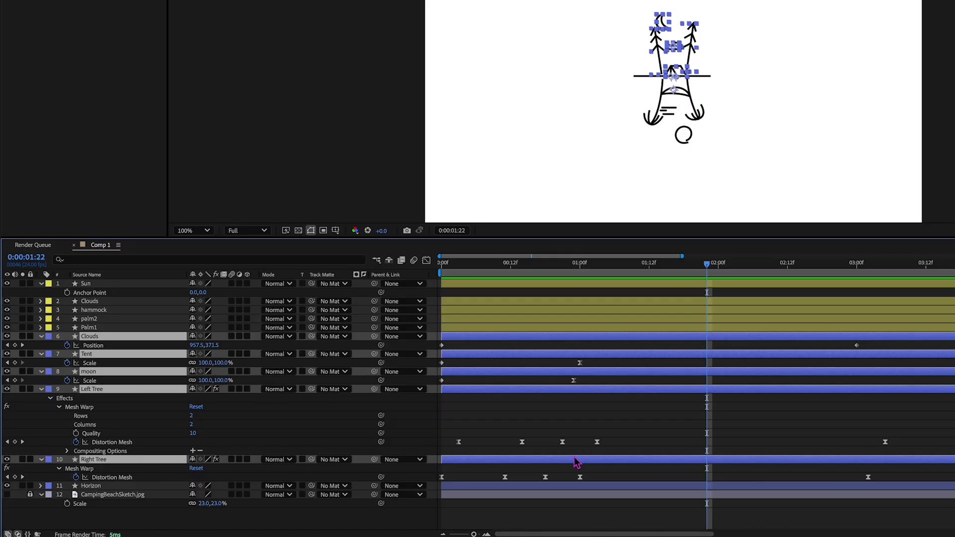
pyautogui.press('super+shift+c')
pyautogui.write('Camping')
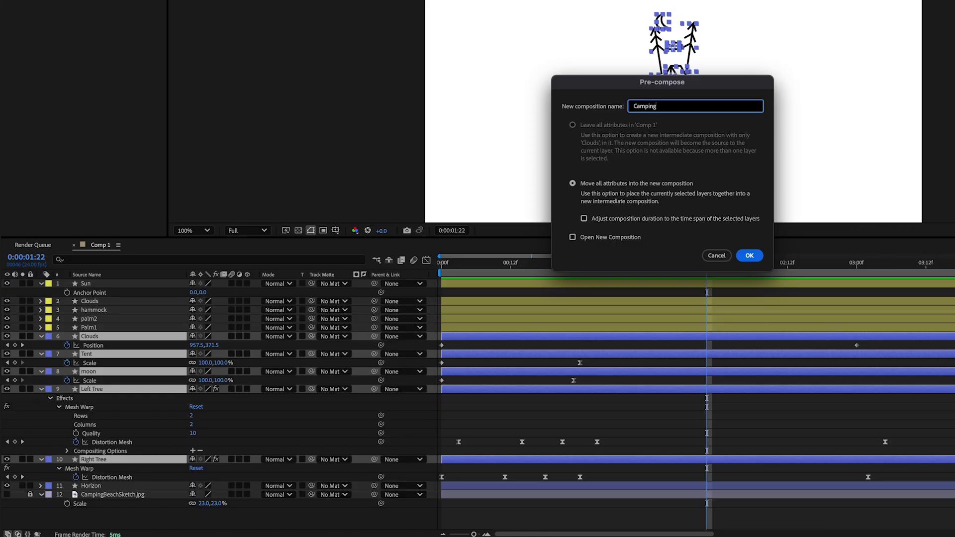
pyautogui.press('Return')
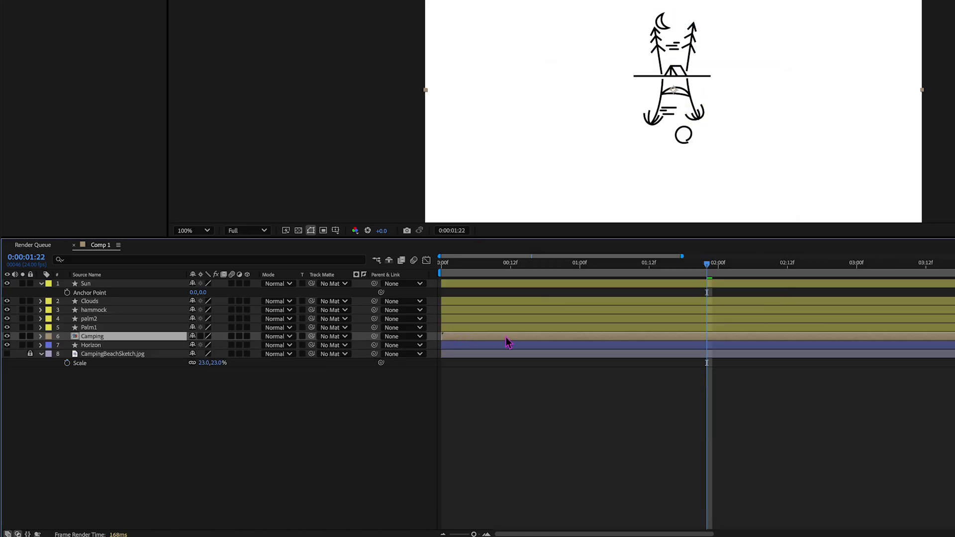
# - Move the Camping layer's anchor point onto the middle of the horizon line beneath the tent
pyautogui.moveTo(585, 275); pyautogui.dragTo(546, 275)
pyautogui.scroll(4, 699, 166)
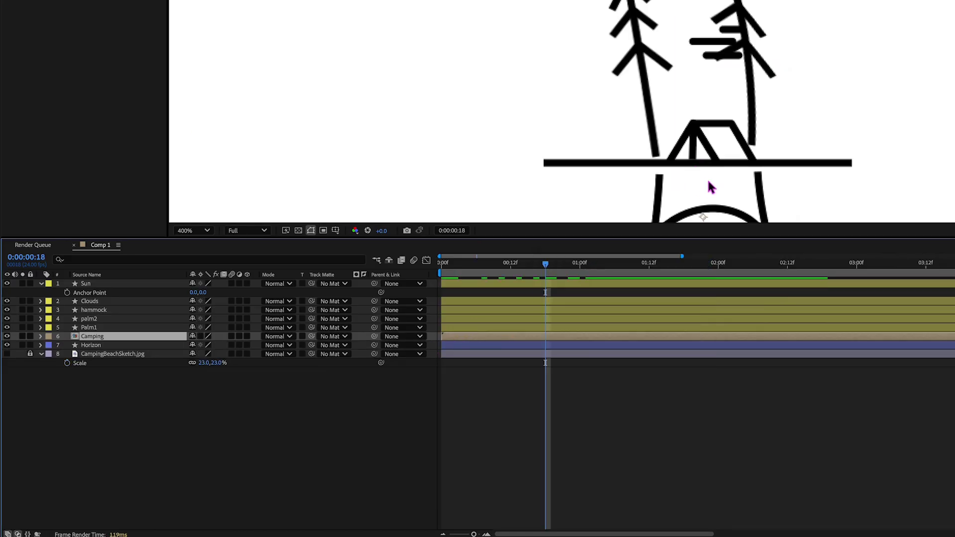
pyautogui.moveTo(709, 181); pyautogui.dragTo(657, 132)
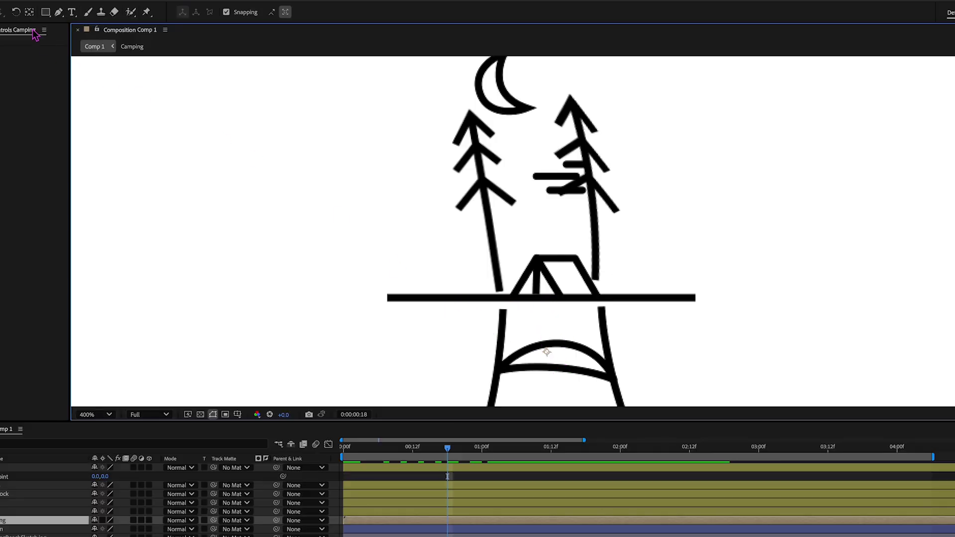
pyautogui.click(29, 12)
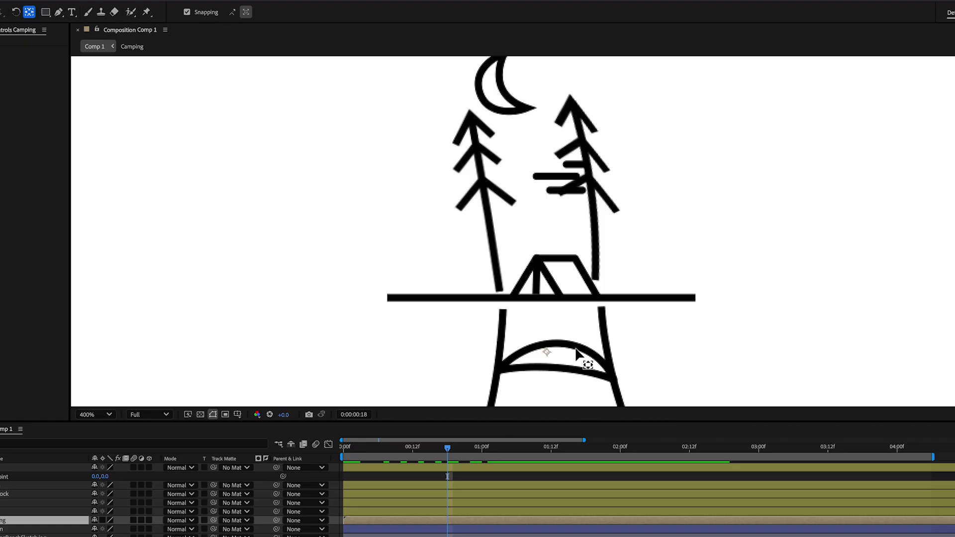
pyautogui.moveTo(547, 353); pyautogui.dragTo(555, 299)
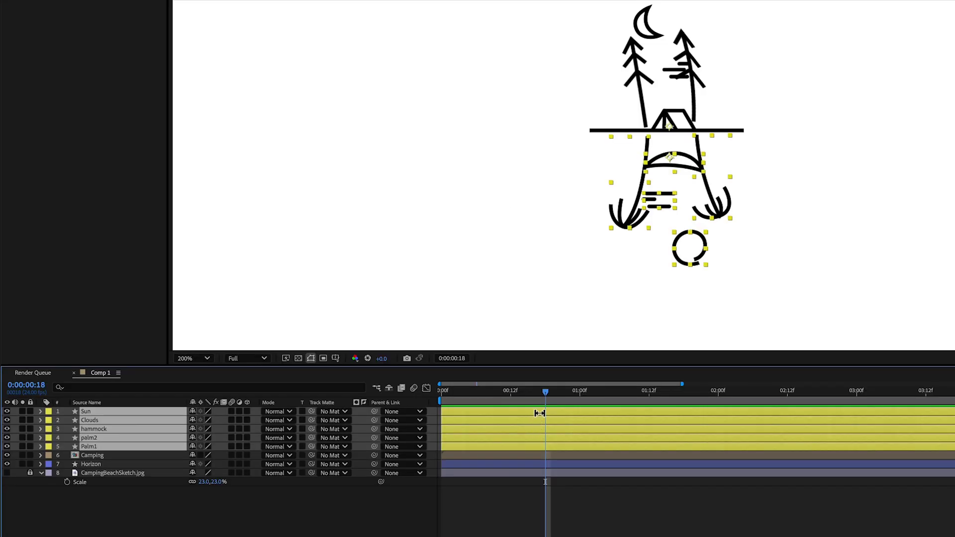
# - Rotate the Sun, Clouds, hammock, palm2 and Palm1 layers together to 180°
pyautogui.press('r')
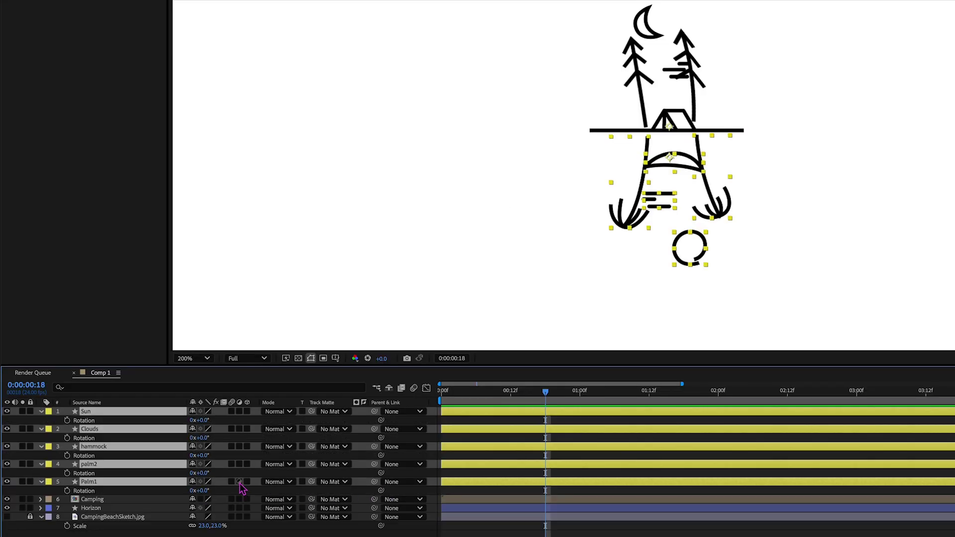
pyautogui.click(206, 438)
pyautogui.press('Return')
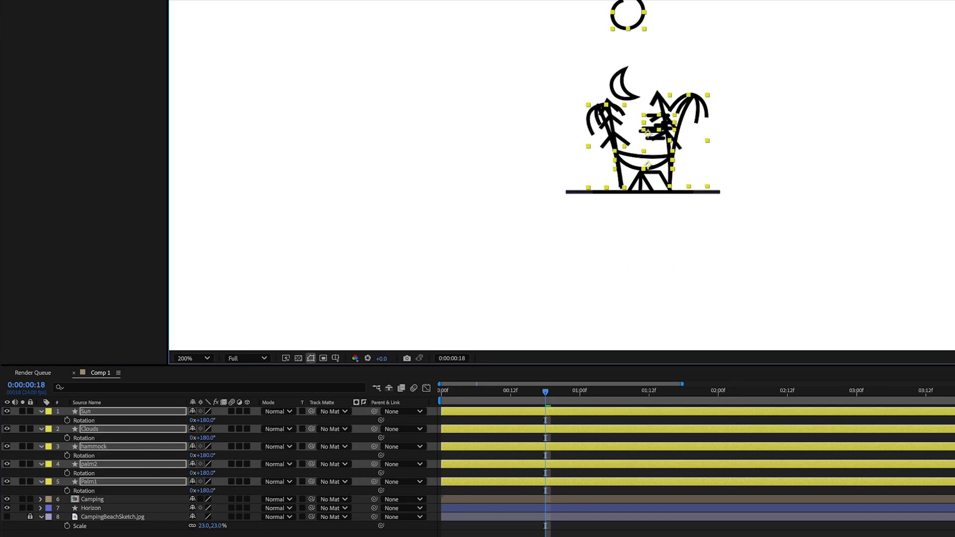
# - Select only the Sun layer and nudge it down until it overlaps the moon above the trees
pyautogui.click(118, 440)
pyautogui.click(98, 413)
pyautogui.press('Down')
pyautogui.press('Down')
pyautogui.press('Down')
pyautogui.press('Down')
pyautogui.press('Down')
pyautogui.press('Down')
pyautogui.press('Down')
pyautogui.press('Down')
pyautogui.press('Down')
pyautogui.press('Down')
pyautogui.press('Down')
pyautogui.press('Down')
pyautogui.press('Down')
pyautogui.press('Down')
pyautogui.press('Down')
pyautogui.press('Down')
pyautogui.press('Down')
pyautogui.press('Down')
pyautogui.press('Down')
pyautogui.press('Down')
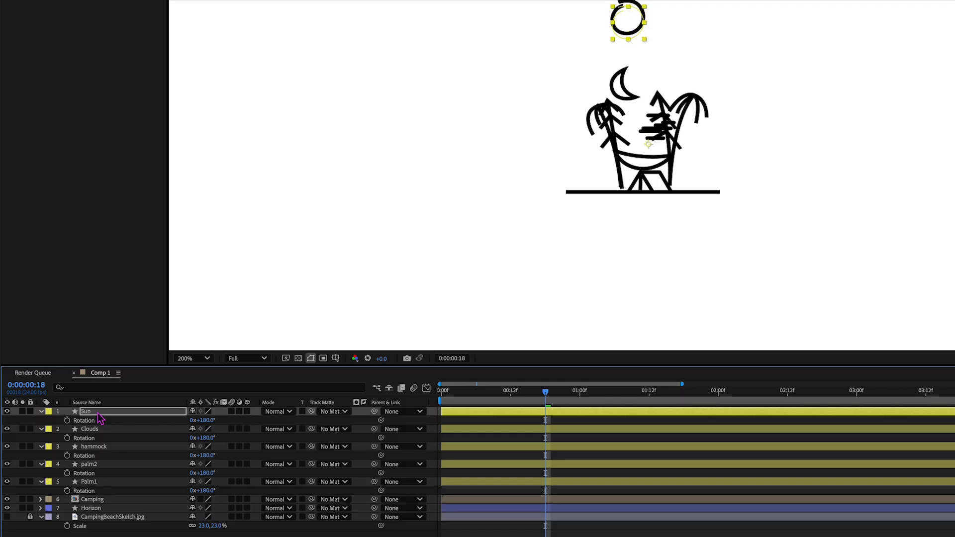
pyautogui.press('Down')
pyautogui.press('Down')
pyautogui.press('Down')
pyautogui.press('Down')
pyautogui.press('Down')
pyautogui.press('Down')
pyautogui.press('Down')
pyautogui.press('Down')
pyautogui.press('Down')
pyautogui.press('Down')
pyautogui.press('Down')
pyautogui.press('Down')
pyautogui.press('Down')
pyautogui.press('Down')
pyautogui.press('Down')
pyautogui.press('Down')
pyautogui.press('Down')
pyautogui.press('Down')
pyautogui.press('Down')
pyautogui.press('Down')
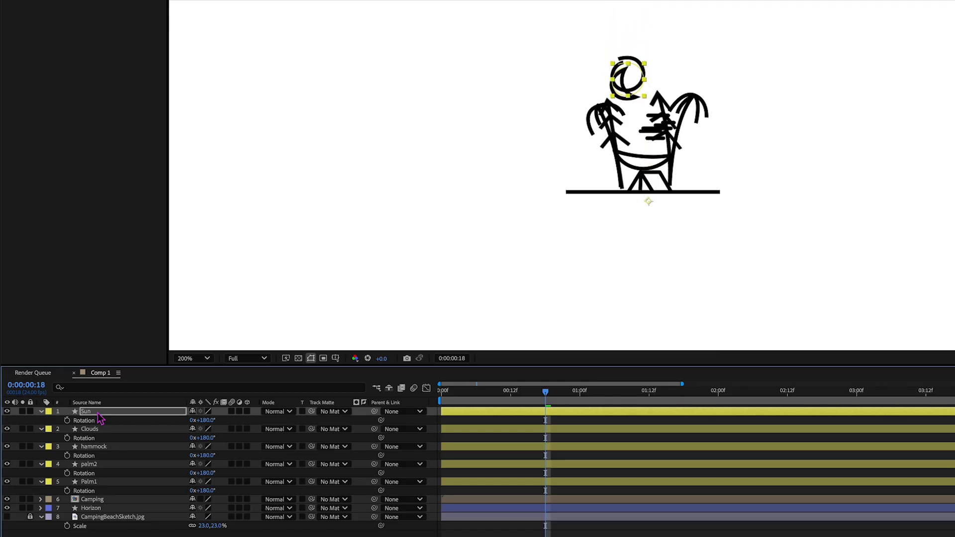
# - Select the hammock layer and nudge it slightly down between the palm trunks
pyautogui.hotkey('ctrl', 'Down')
pyautogui.hotkey('ctrl', 'Down')
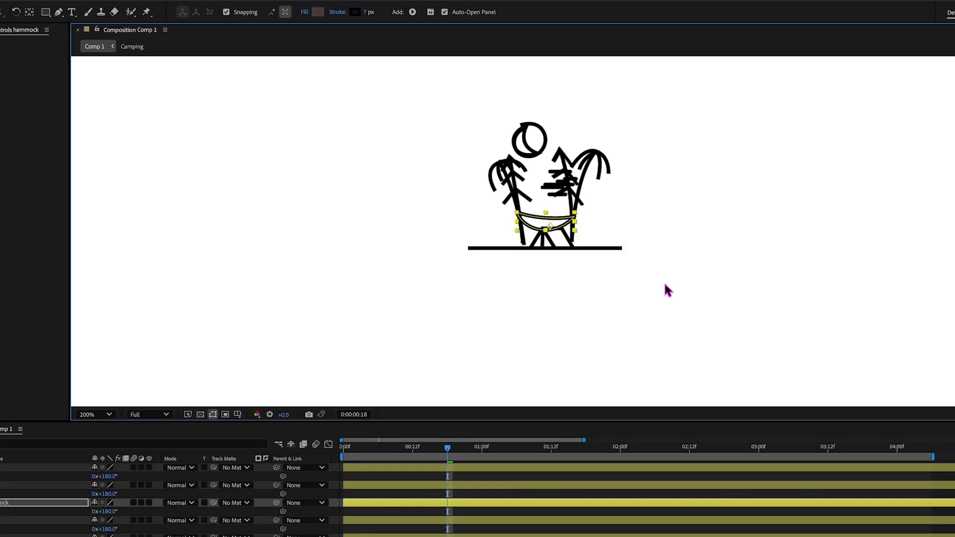
pyautogui.press('Down')
pyautogui.press('Down')
pyautogui.press('Down')
pyautogui.press('Down')
pyautogui.press('Down')
pyautogui.press('Down')
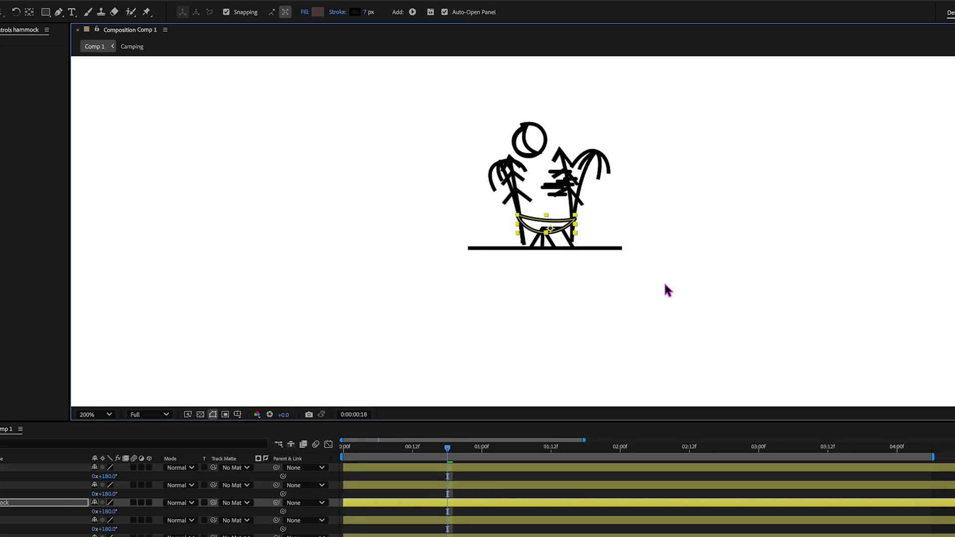
pyautogui.press('Down')
pyautogui.press('Down')
# - Pull both end points of the hammock path inward with the Pen tool so they meet the palm trunks
pyautogui.scroll(4, 566, 231)
pyautogui.press('g')
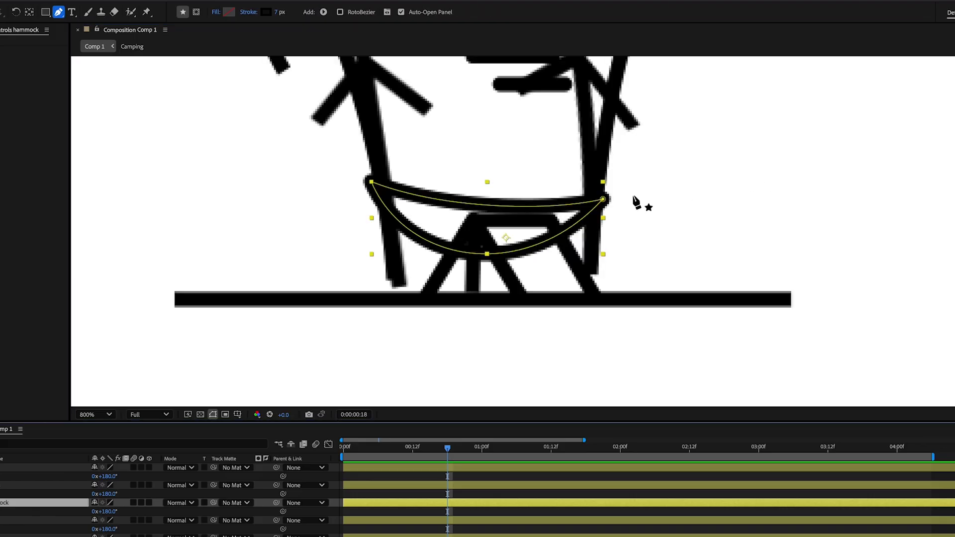
pyautogui.click(603, 199)
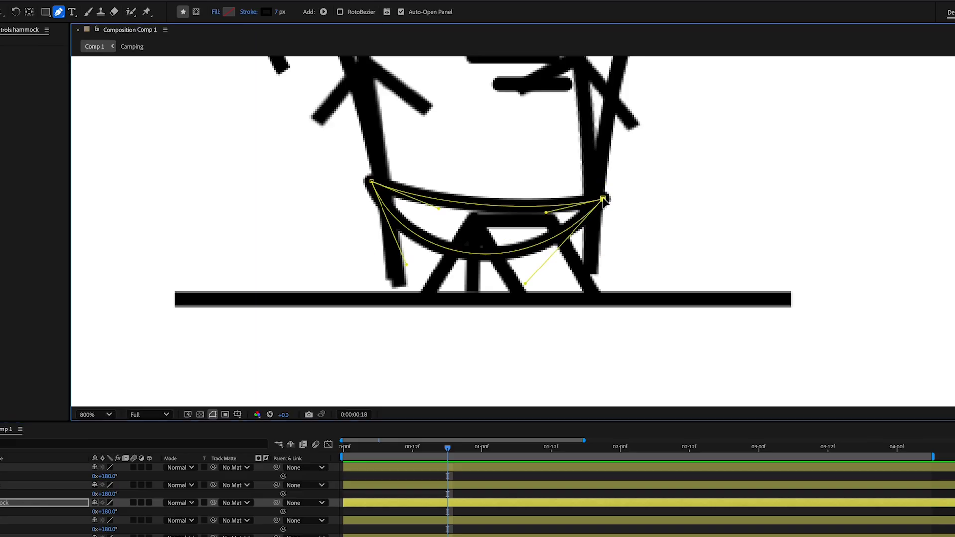
pyautogui.moveTo(604, 199); pyautogui.dragTo(589, 198)
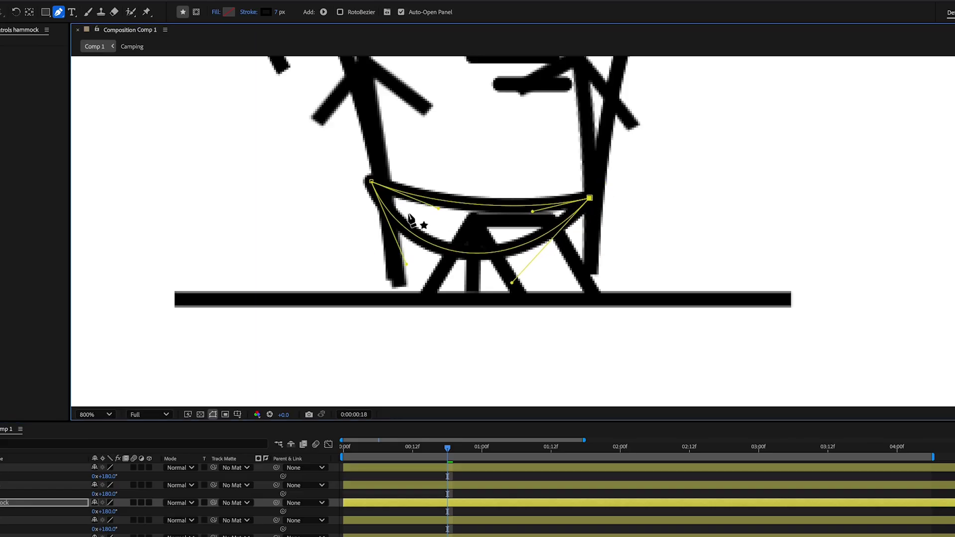
pyautogui.moveTo(371, 183); pyautogui.dragTo(388, 190)
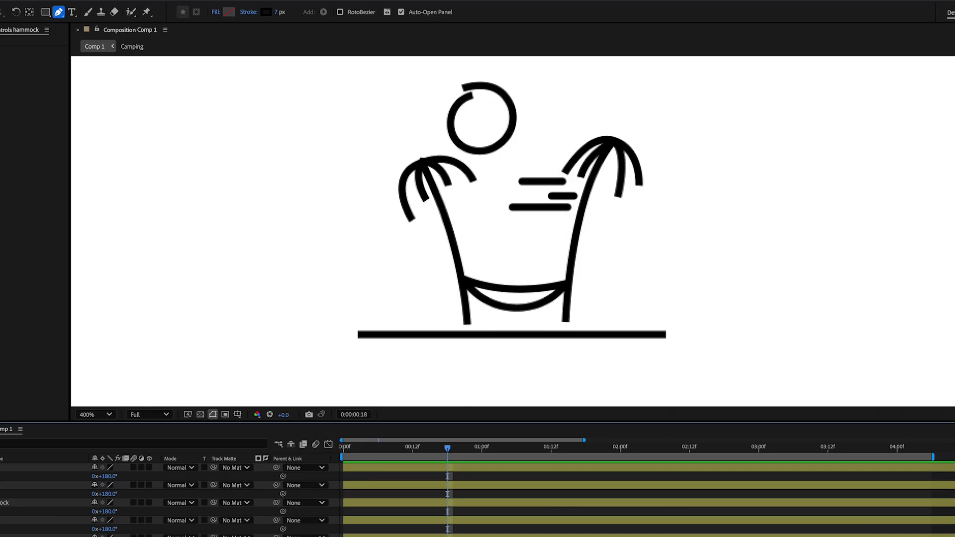
# - Move the Sun layer's anchor point up onto the middle of the horizon line
pyautogui.click(1, 486)
pyautogui.click(10, 468)
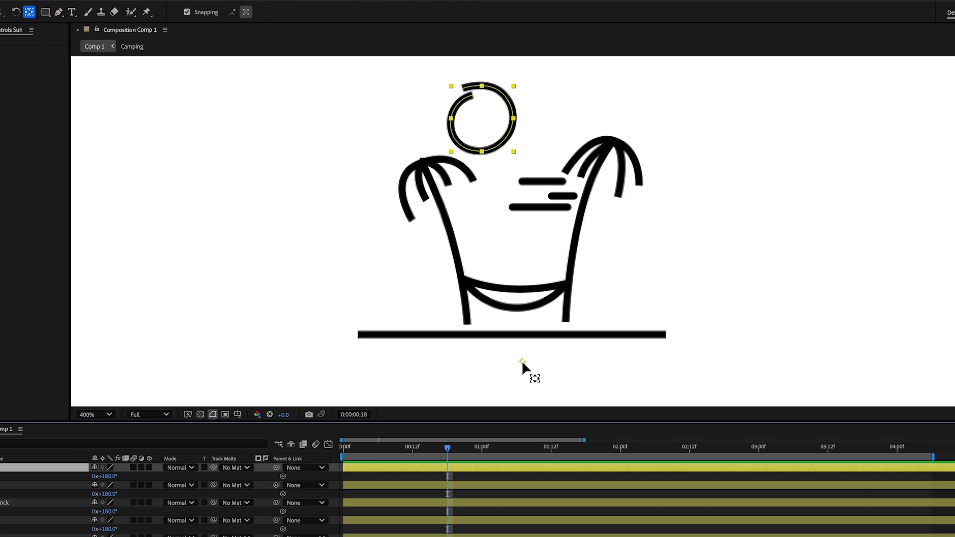
pyautogui.press('v')
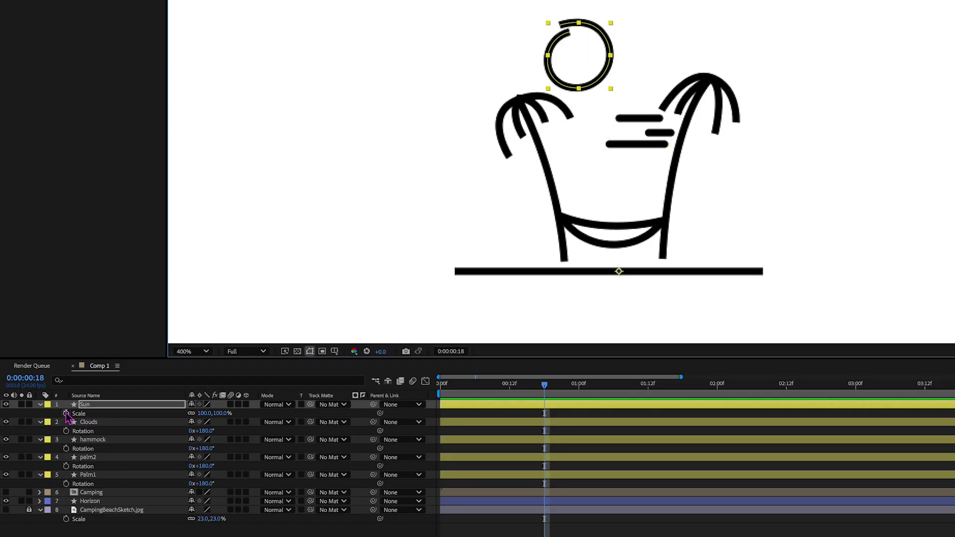
# - Keyframe the Sun layer's Scale from 0% at 0:00:00:00 to 100% at 0:00:01:00
pyautogui.click(67, 413)
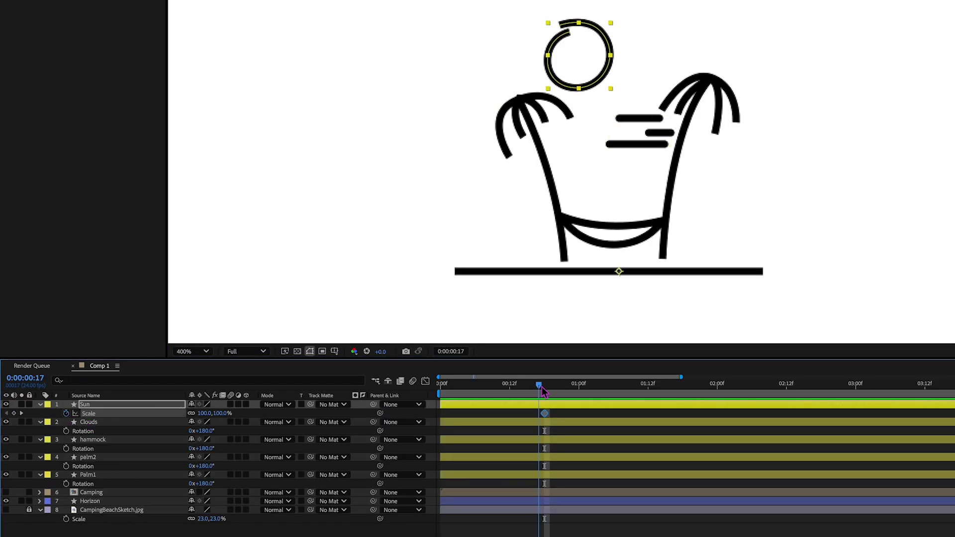
pyautogui.click(550, 393)
pyautogui.click(579, 394)
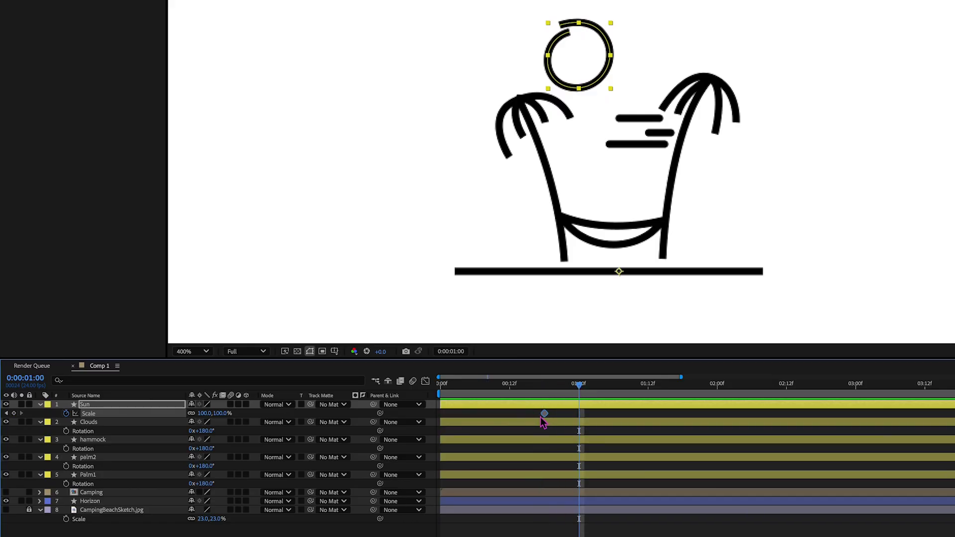
pyautogui.moveTo(544, 414); pyautogui.dragTo(579, 413)
pyautogui.click(441, 387)
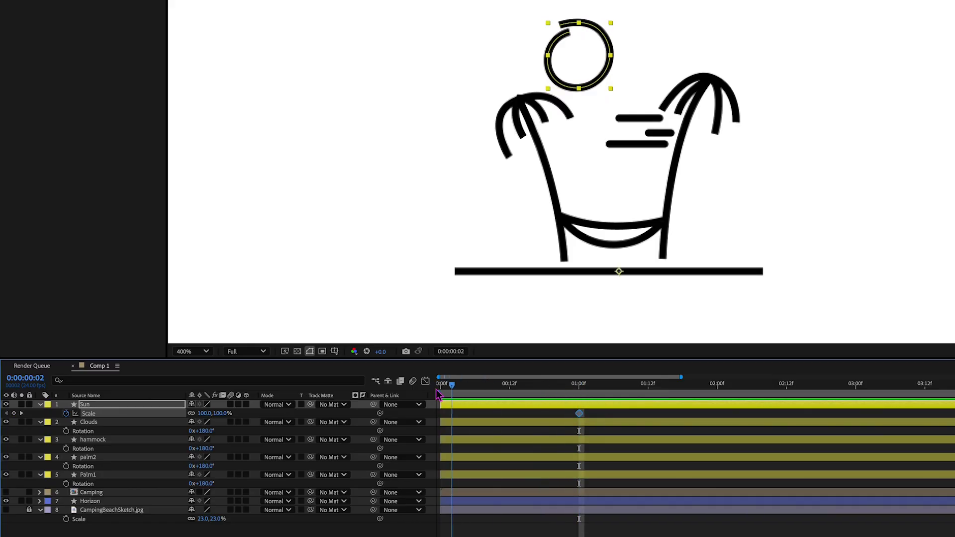
pyautogui.click(209, 414)
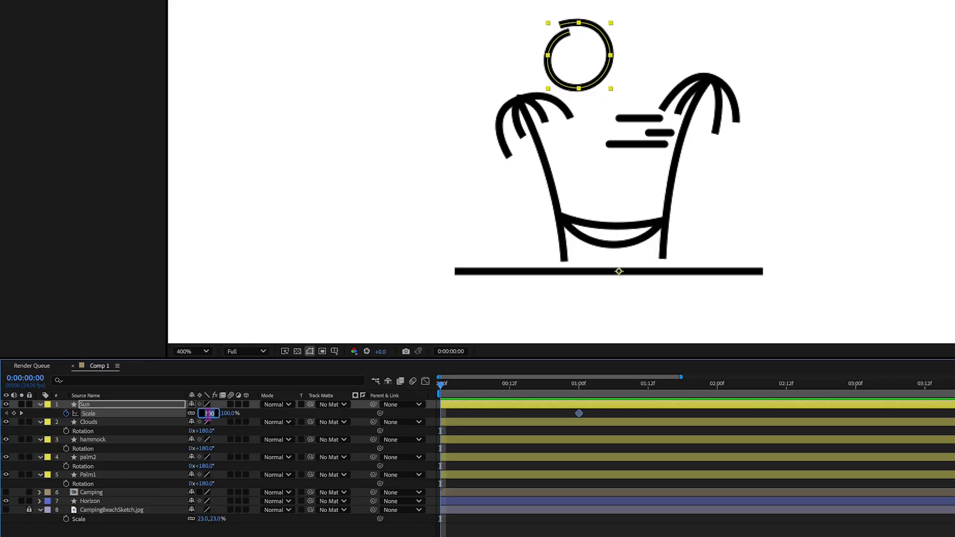
pyautogui.write('0')
pyautogui.press('Return')
# - Ease the Sun's closing Scale keyframe, stretch its incoming influence almost to the start in the speed graph, and preview
pyautogui.moveTo(441, 387); pyautogui.dragTo(583, 401)
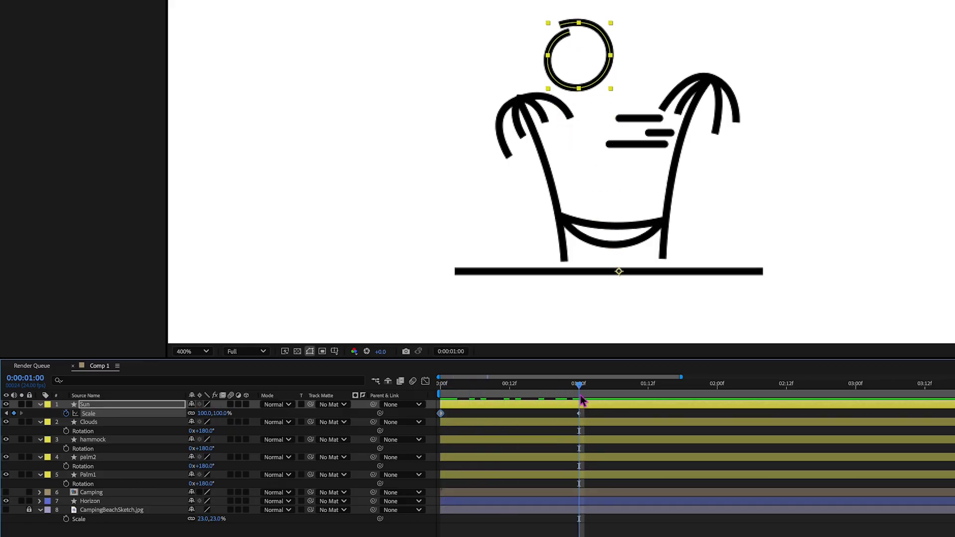
pyautogui.click(578, 415)
pyautogui.hotkey('shift', 'F3')
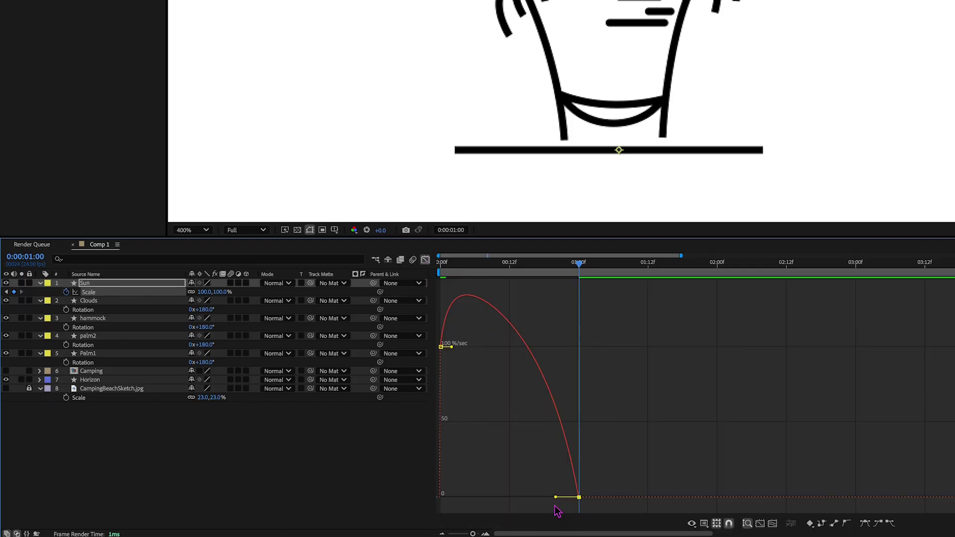
pyautogui.moveTo(556, 497); pyautogui.dragTo(454, 500)
pyautogui.hotkey('shift', 'F3')
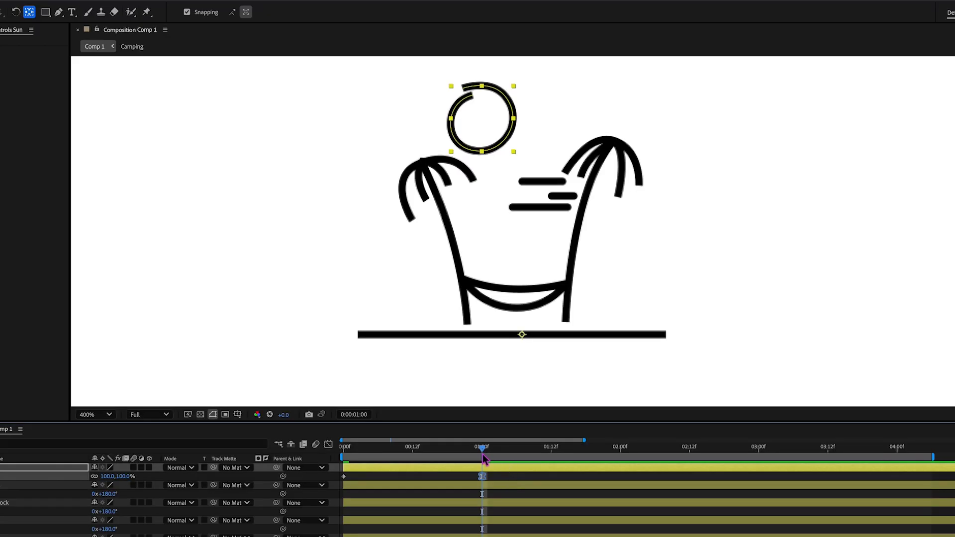
pyautogui.moveTo(485, 459); pyautogui.dragTo(344, 450)
pyautogui.press('space')
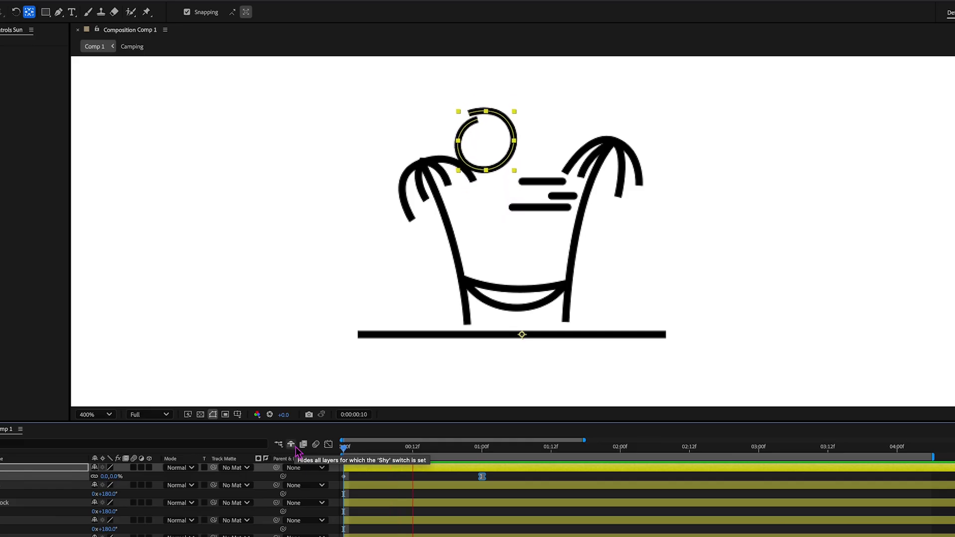
pyautogui.press('space')
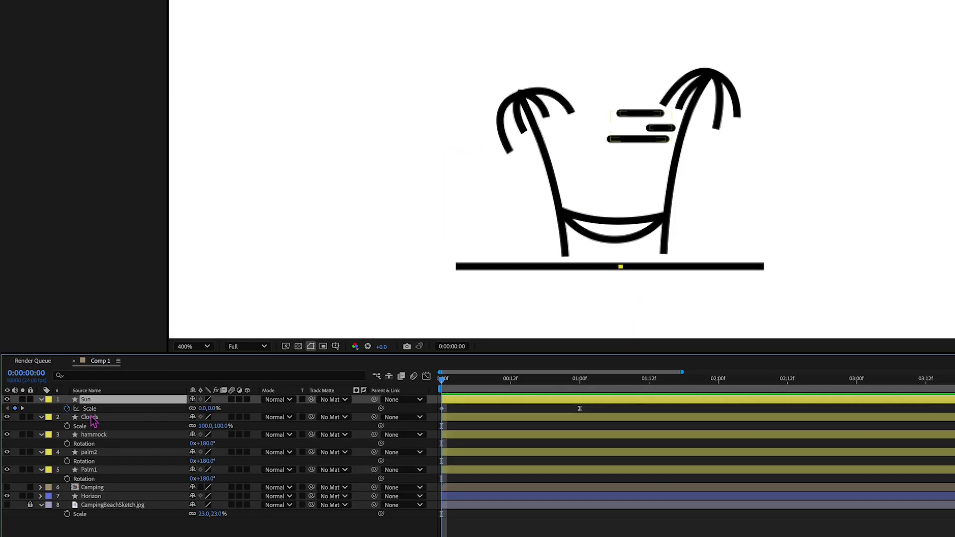
# - Center the Clouds layer's anchor point among its lines and add 100% Scale keyframes at 0:00:00:00 and 0:00:01:00
pyautogui.click(99, 420)
pyautogui.press('s')
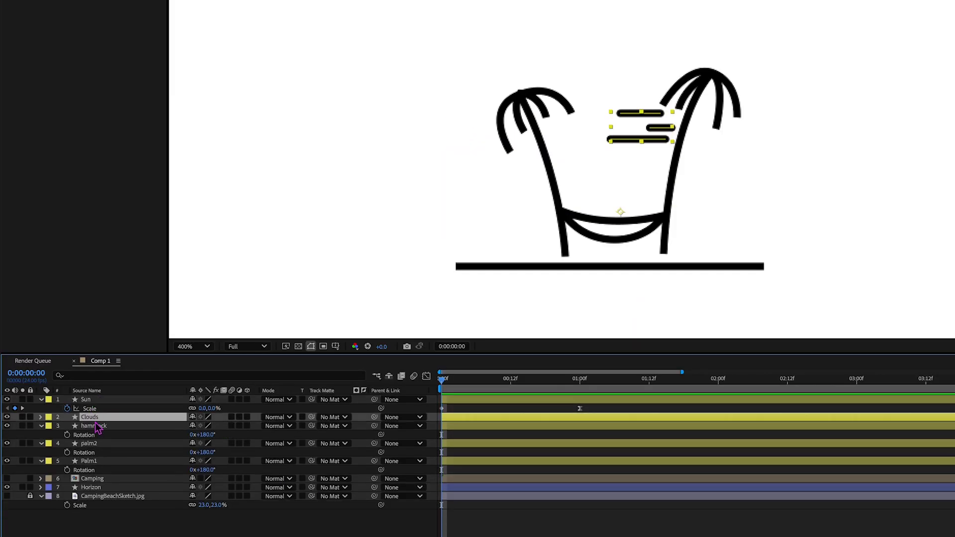
pyautogui.press('s')
pyautogui.click(67, 425)
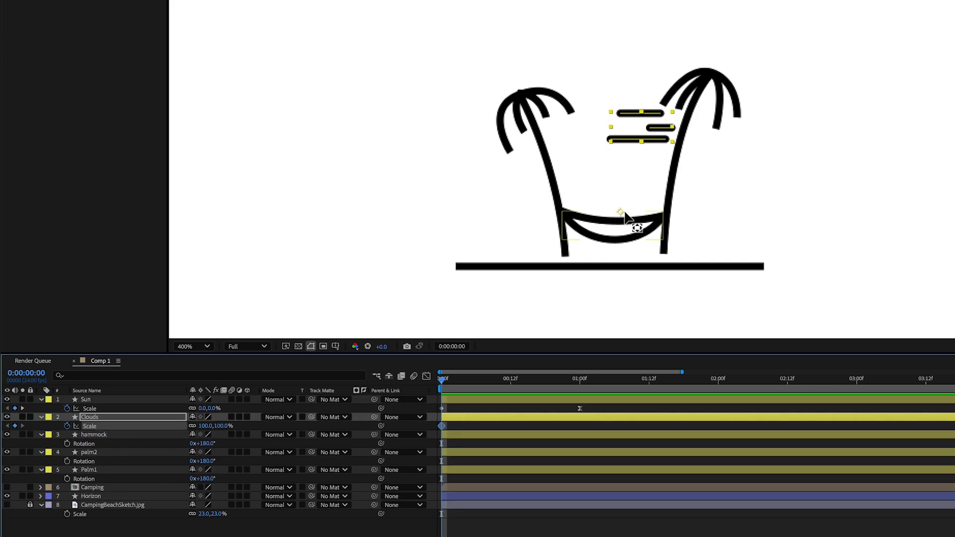
pyautogui.moveTo(621, 213)
pyautogui.mouseDown()
pyautogui.moveTo(640, 173)
pyautogui.moveTo(643, 127)
pyautogui.mouseUp()
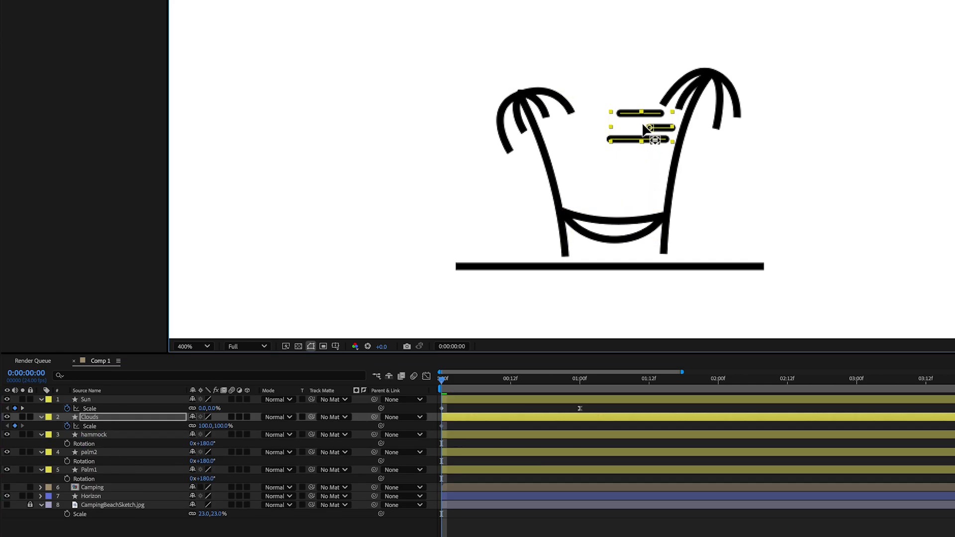
pyautogui.moveTo(442, 381); pyautogui.dragTo(580, 380)
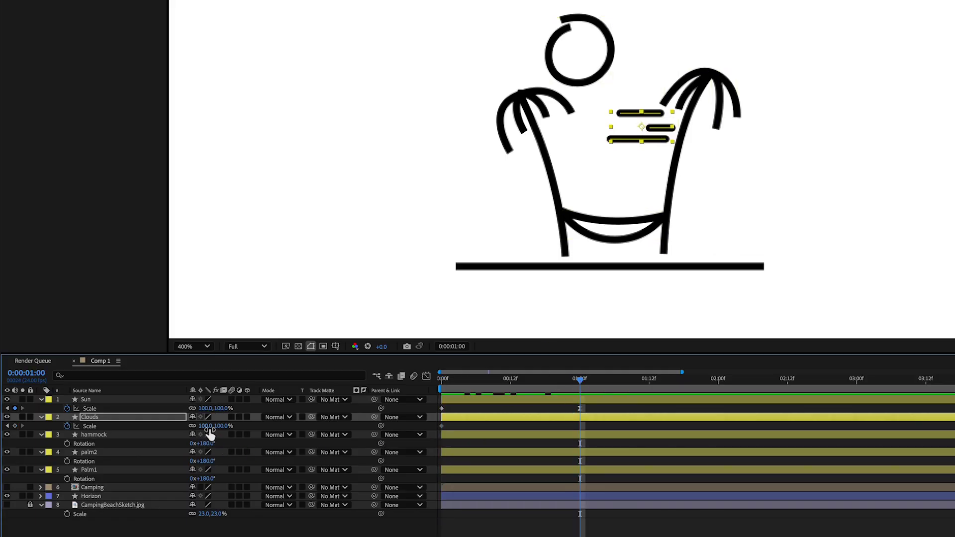
pyautogui.click(15, 426)
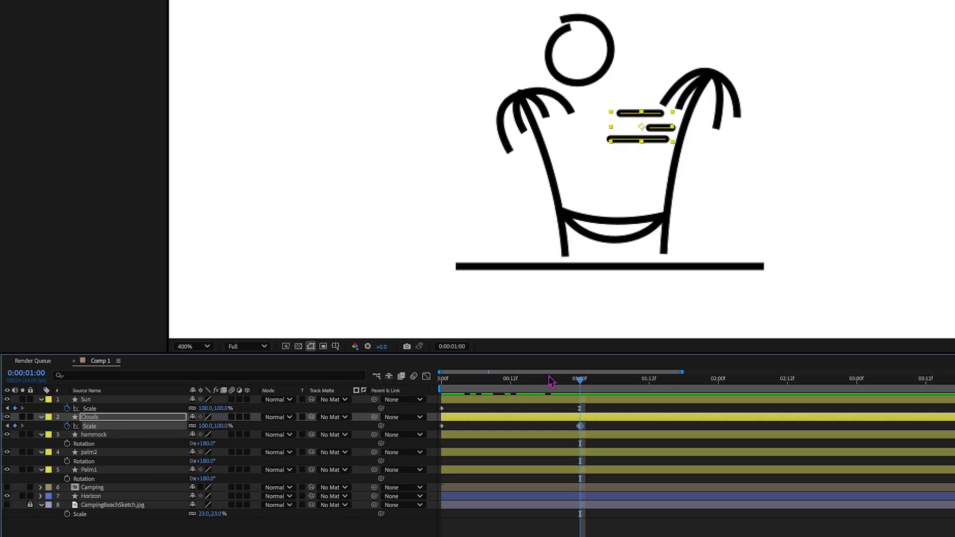
# - Try a Scale of 0% in both dimensions for the Clouds layer at 0:00:00:00
pyautogui.moveTo(551, 381); pyautogui.dragTo(385, 389)
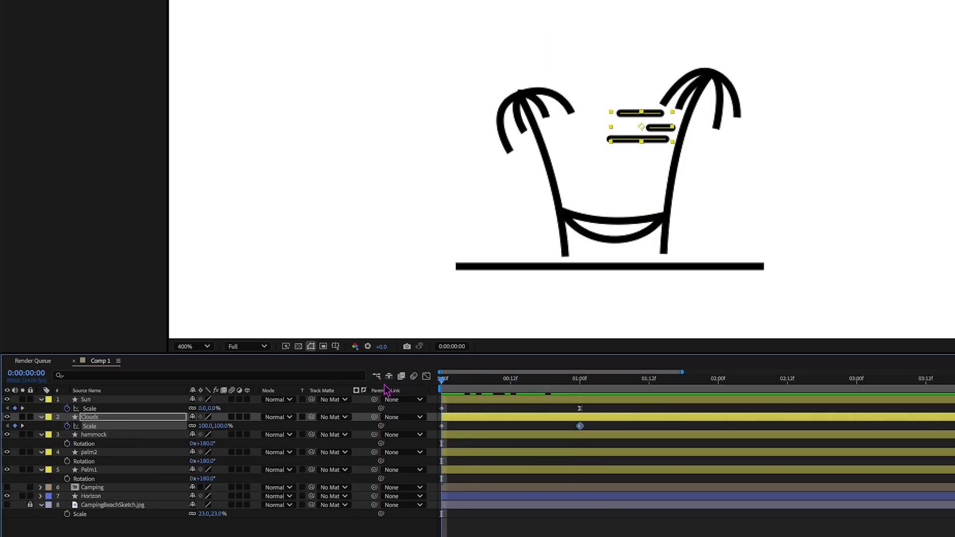
pyautogui.click(206, 427)
pyautogui.write('00')
pyautogui.press('Return')
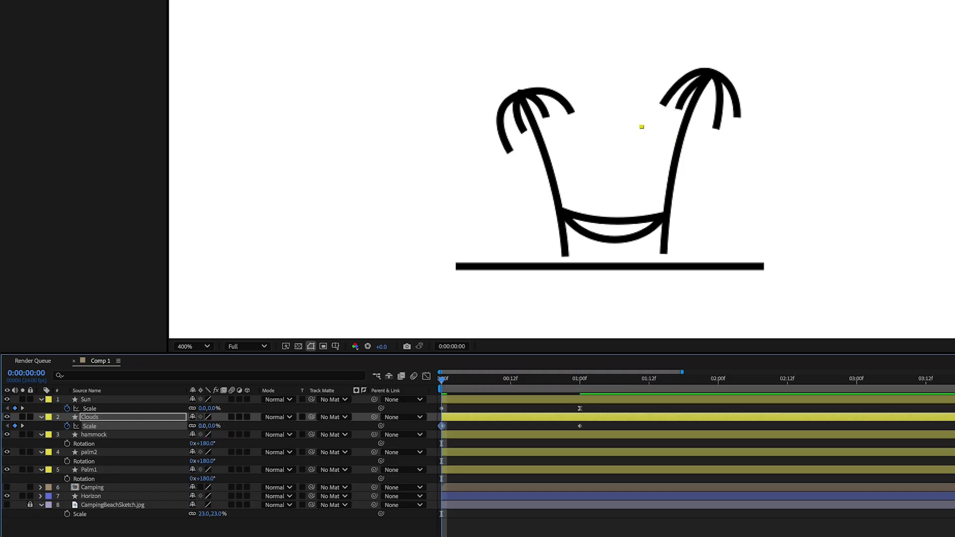
pyautogui.moveTo(518, 381); pyautogui.dragTo(425, 380)
pyautogui.hotkey('ctrl', 'z')
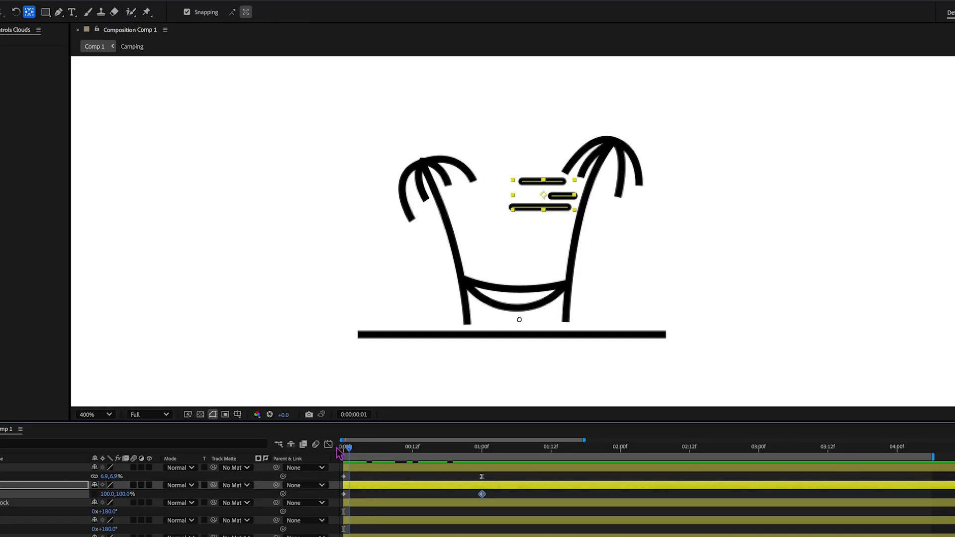
# - Set only the Clouds layer's horizontal Scale to 0% at 0:00:00:00, keeping the vertical at 100%
pyautogui.click(108, 494)
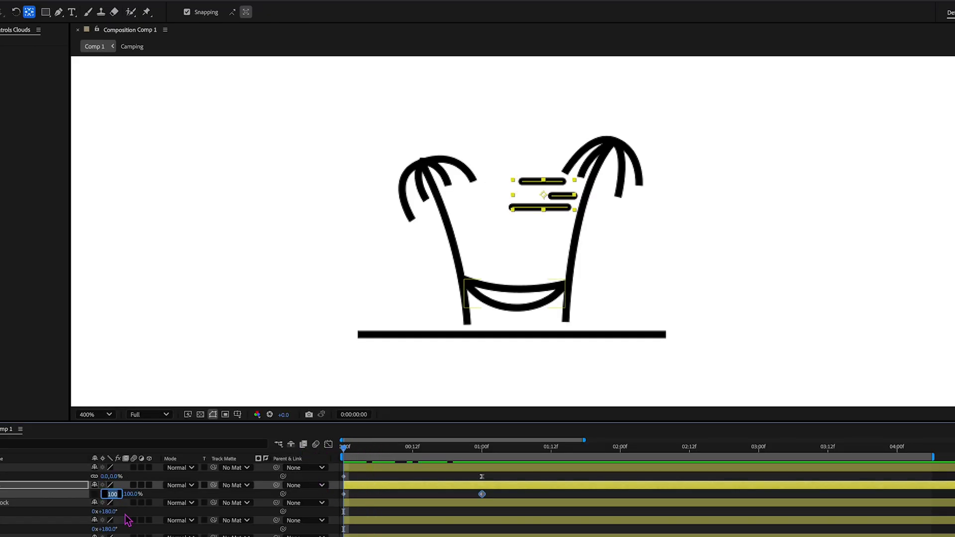
pyautogui.write('0')
pyautogui.press('Return')
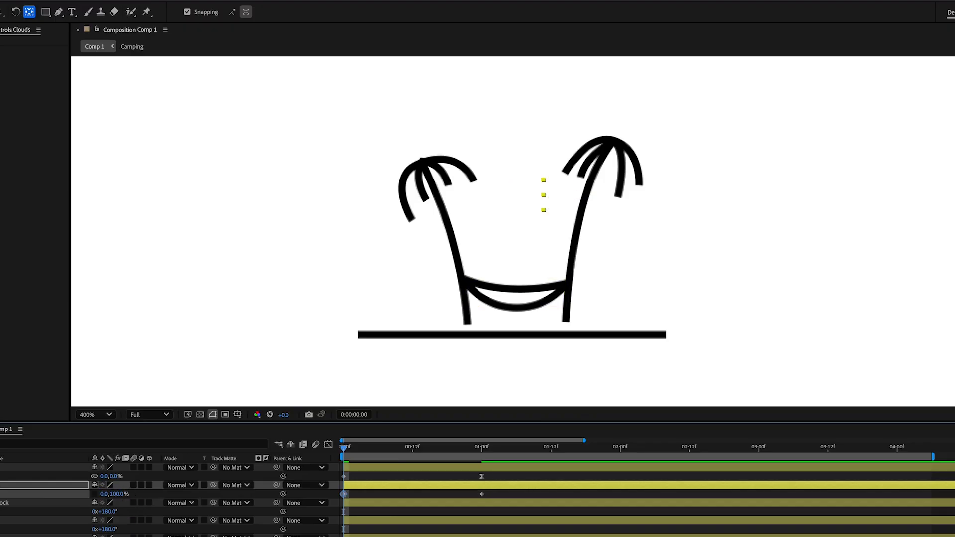
# - Ease the Clouds layer's closing Scale keyframe, stretch its incoming influence toward the start in the speed graph, and preview
pyautogui.press('space')
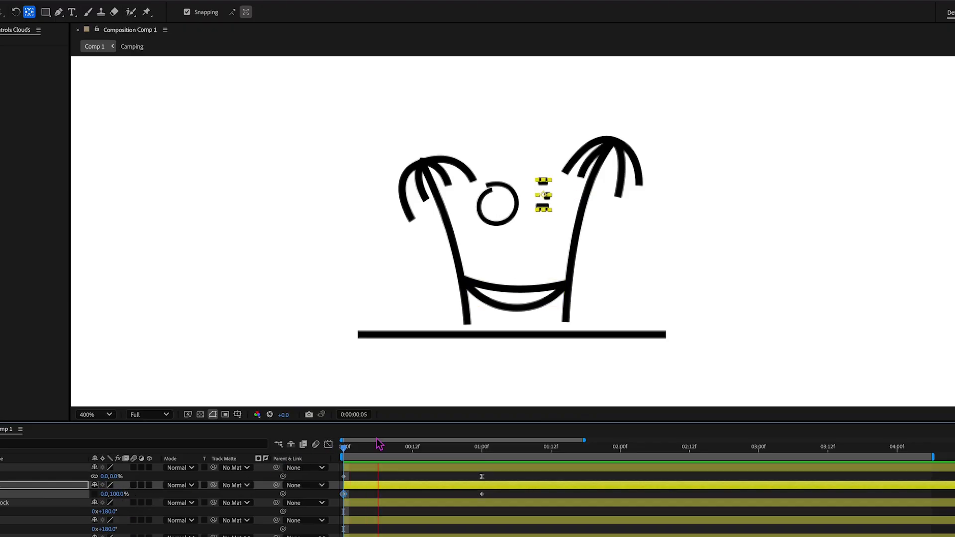
pyautogui.click(481, 494)
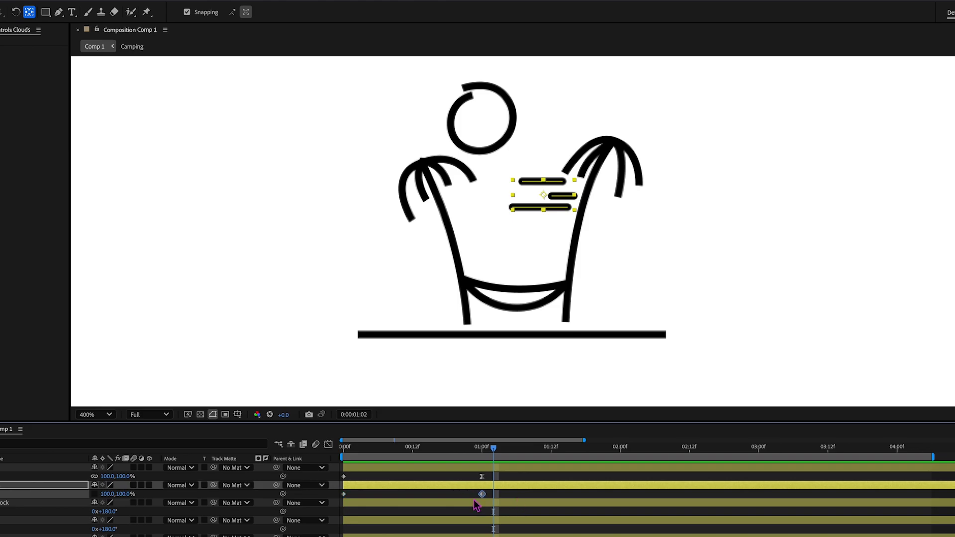
pyautogui.hotkey('shift', 'F3')
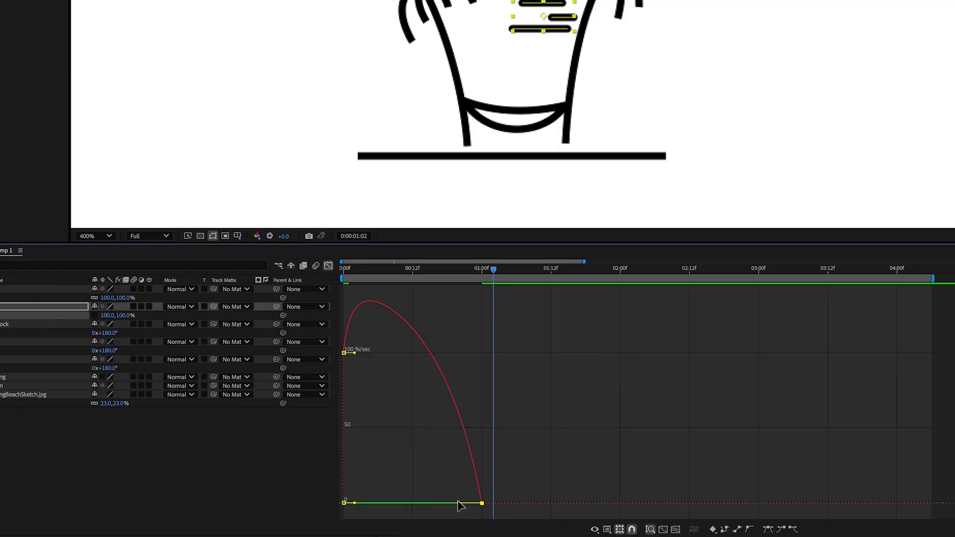
pyautogui.moveTo(458, 505); pyautogui.dragTo(382, 505)
pyautogui.click(329, 267)
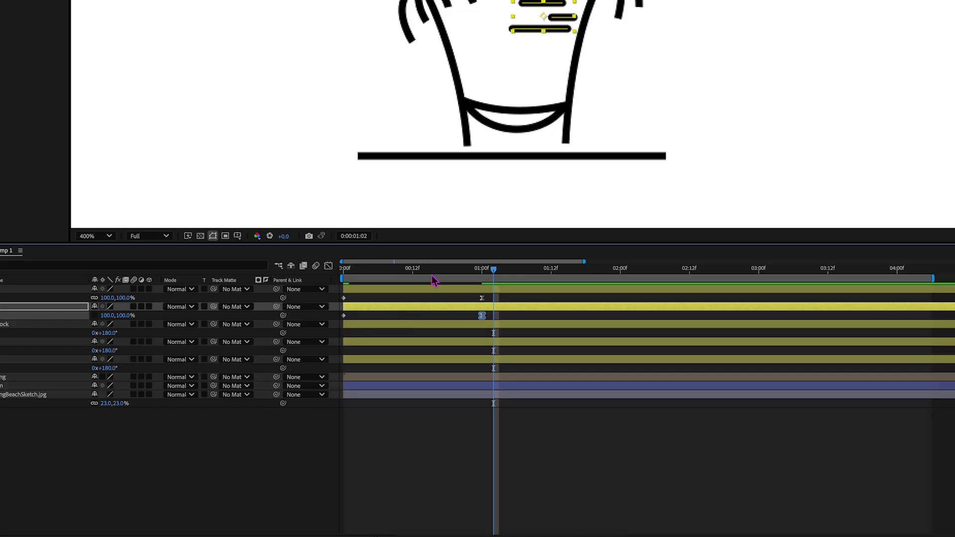
pyautogui.press('Home')
pyautogui.press('space')
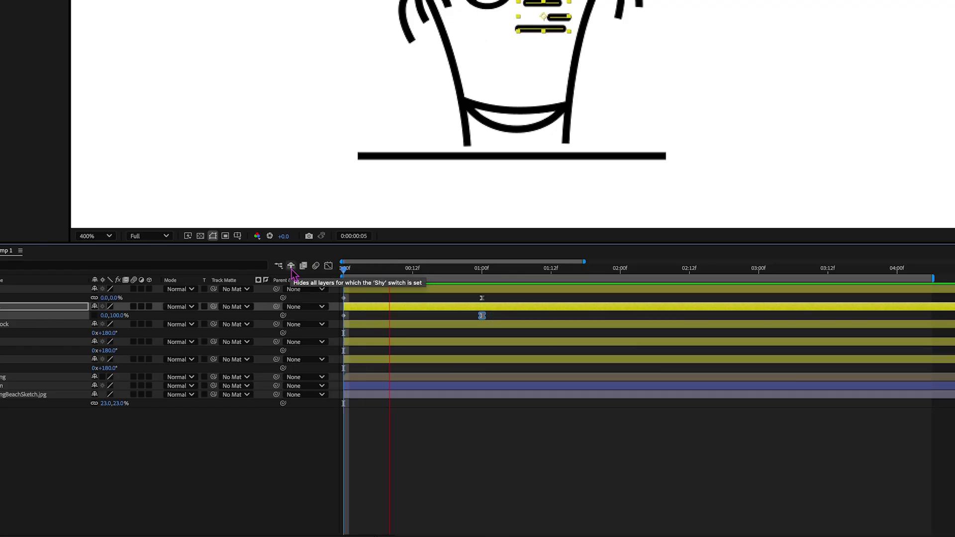
pyautogui.click(359, 275)
# - Keyframe the Clouds layer's current Position at 0:00:00:00, set its horizontal Position to 959.2 at 0:00:03:00, and preview the drift
pyautogui.moveTo(457, 409); pyautogui.dragTo(411, 411)
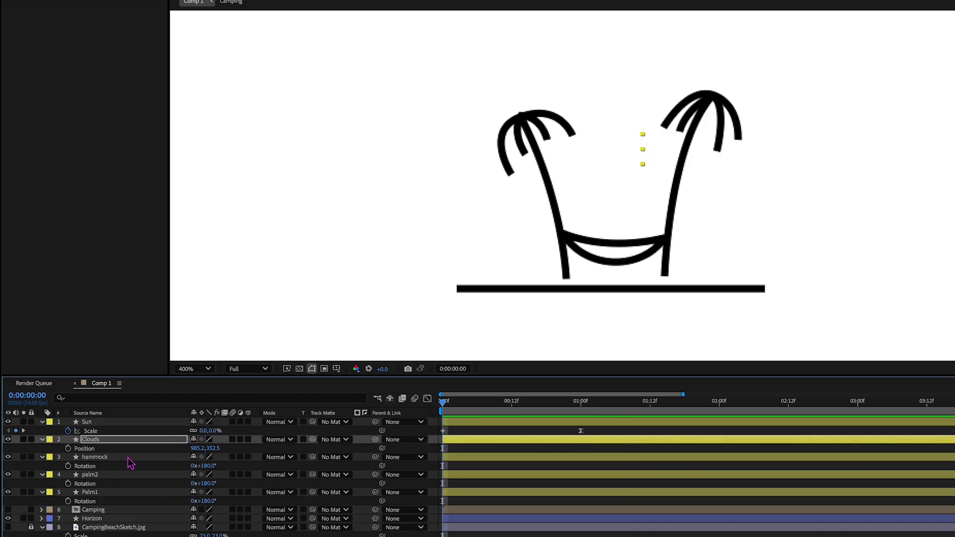
pyautogui.press('p')
pyautogui.click(857, 401)
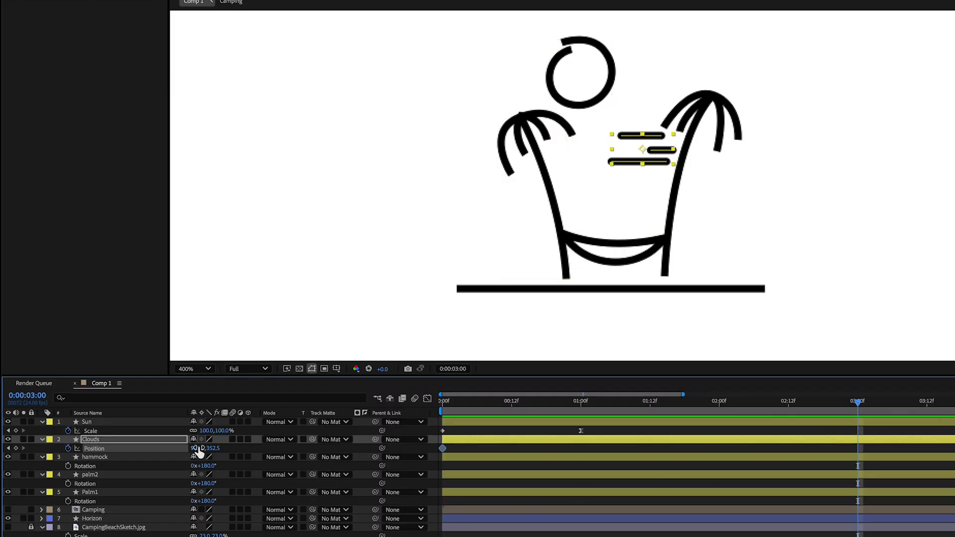
pyautogui.moveTo(199, 450); pyautogui.dragTo(179, 448)
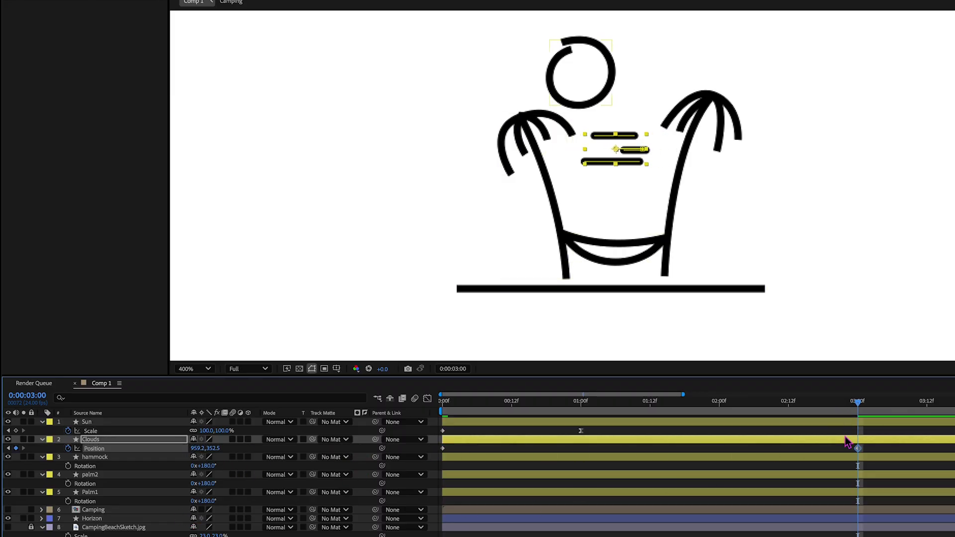
pyautogui.press('Home')
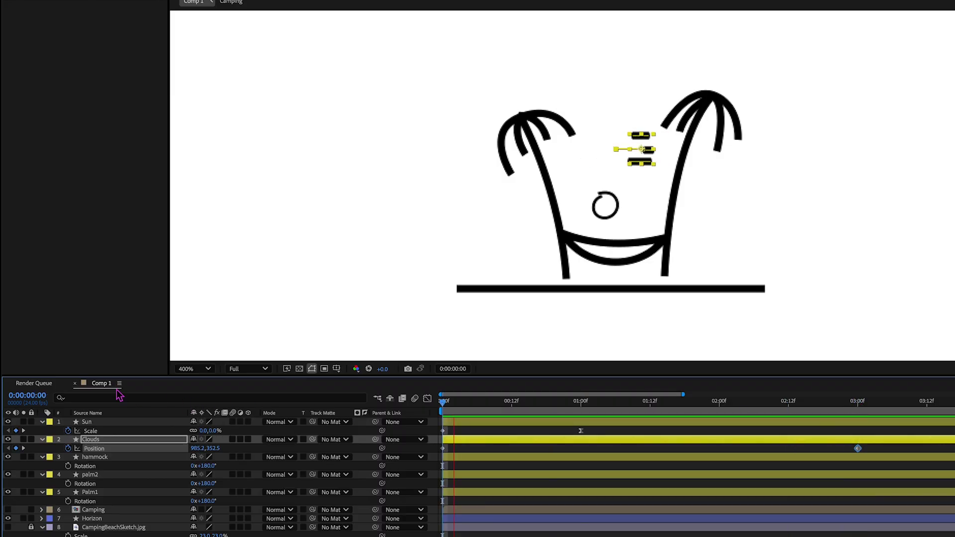
pyautogui.press('space')
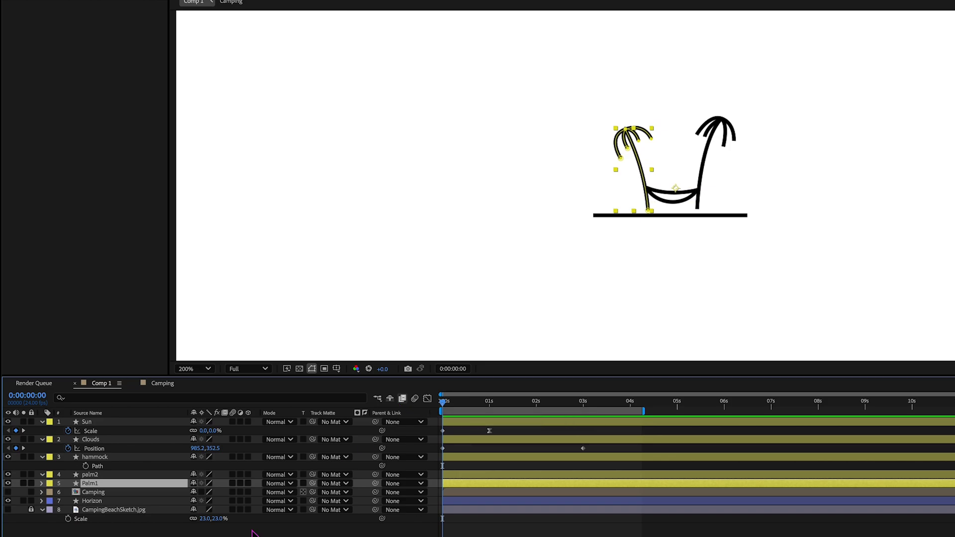
# - Pre-compose the hammock, palm2 and Palm1 layers into a composition named Hammock and preview it
pyautogui.click(106, 508)
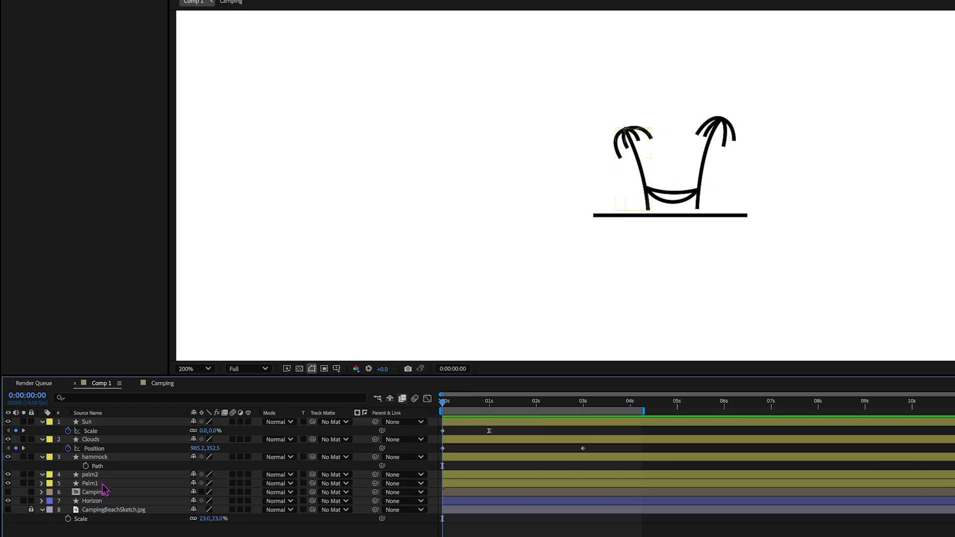
pyautogui.click(100, 484)
pyautogui.keyDown('shift'); pyautogui.click(97, 475); pyautogui.keyUp('shift')
pyautogui.keyDown('shift'); pyautogui.click(100, 460); pyautogui.keyUp('shift')
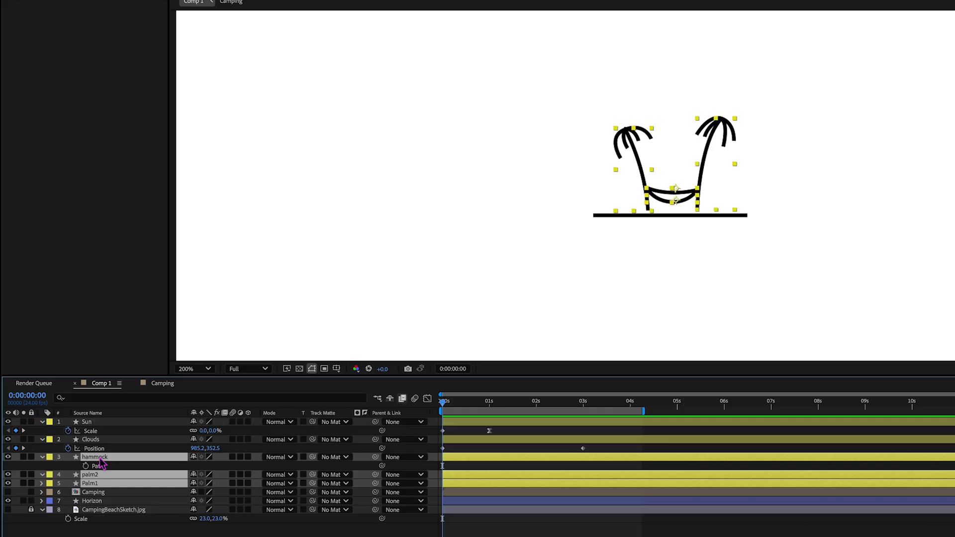
pyautogui.hotkey('ctrl', 'shift', 'c')
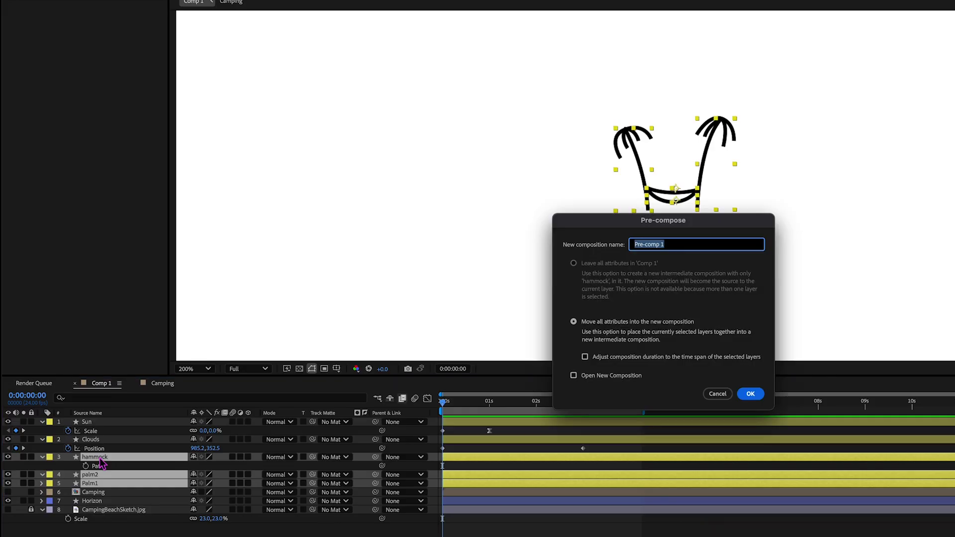
pyautogui.write('Hammock')
pyautogui.press('Return')
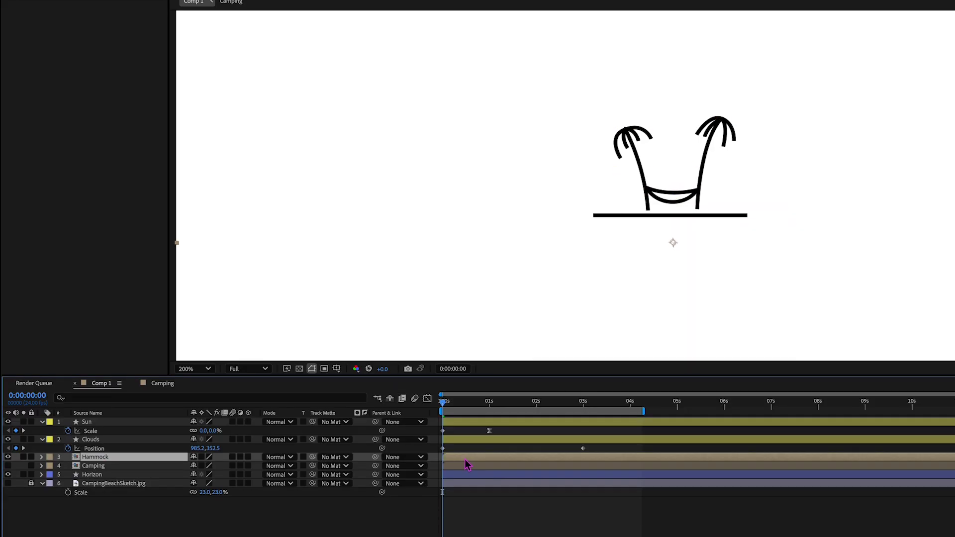
pyautogui.press('space')
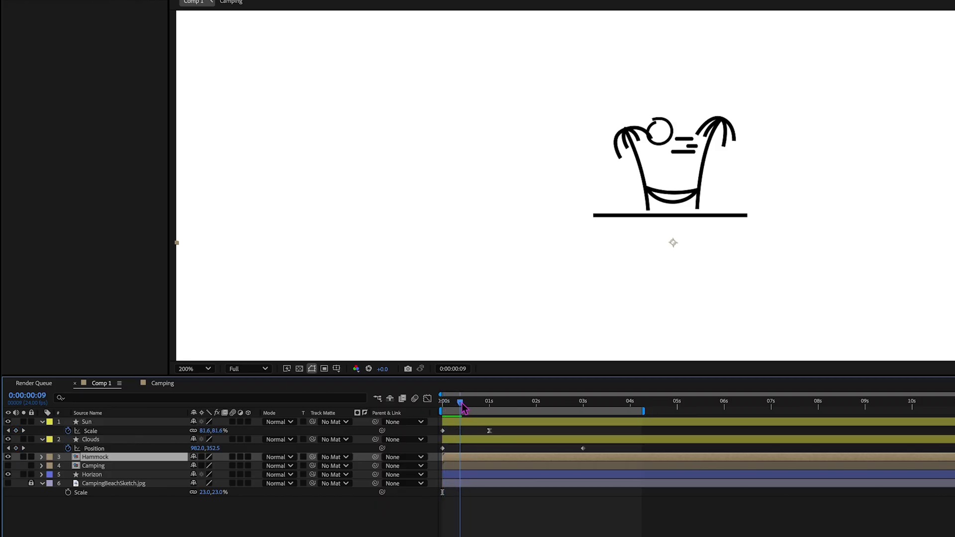
pyautogui.press('space')
# - Copy the animated Mesh Warp effect from the Left Tree layer in the Camping composition to the Hammock layer in Comp 1 at 0:00:00:00
pyautogui.click(93, 467)
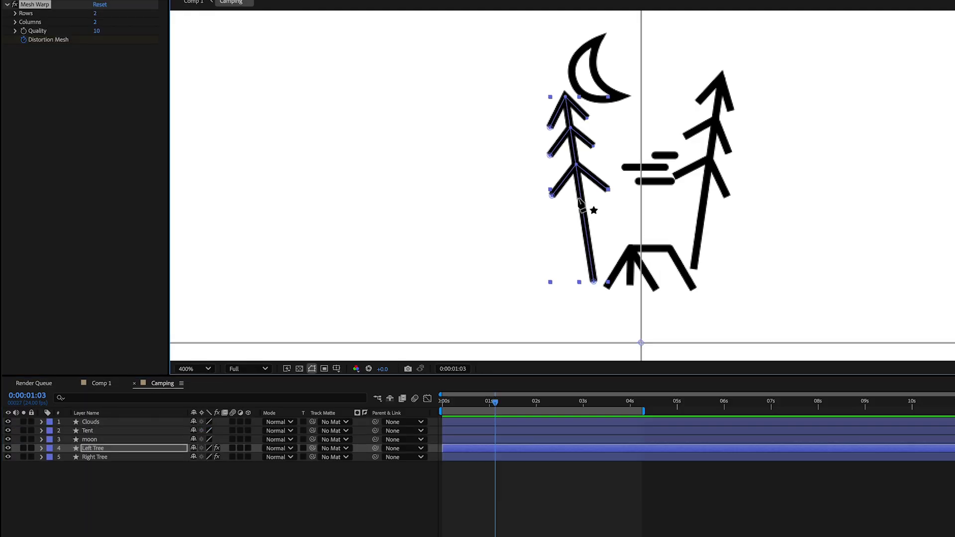
pyautogui.click(37, 8)
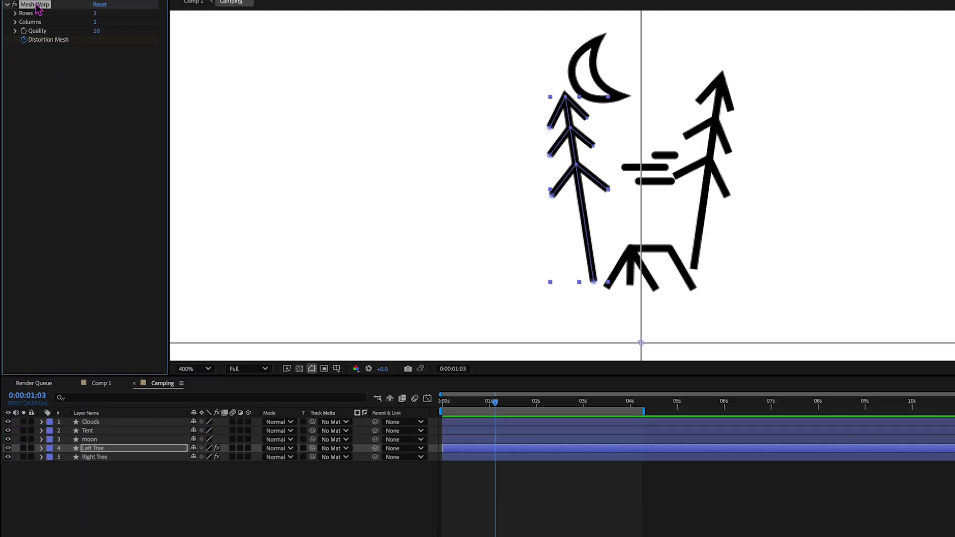
pyautogui.click(95, 441)
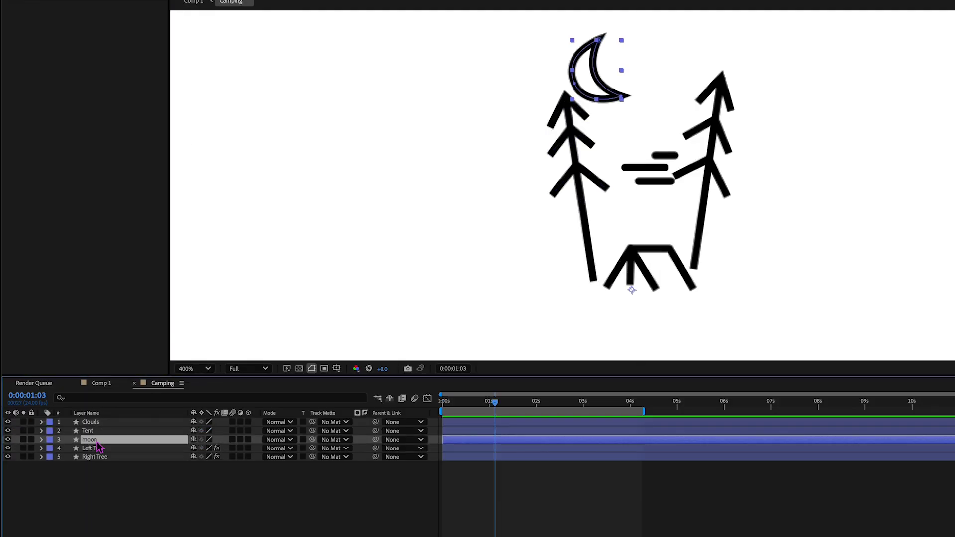
pyautogui.click(102, 384)
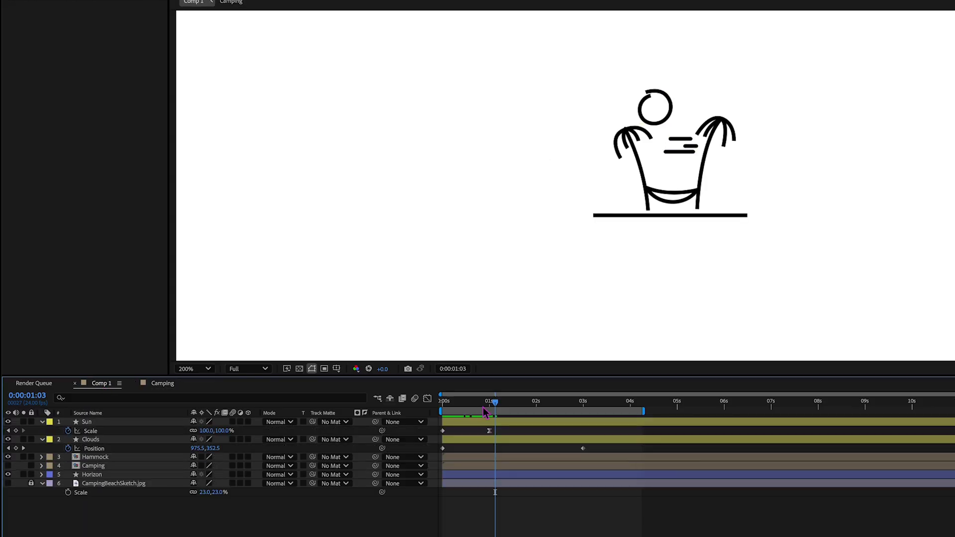
pyautogui.press('Home')
pyautogui.click(467, 463)
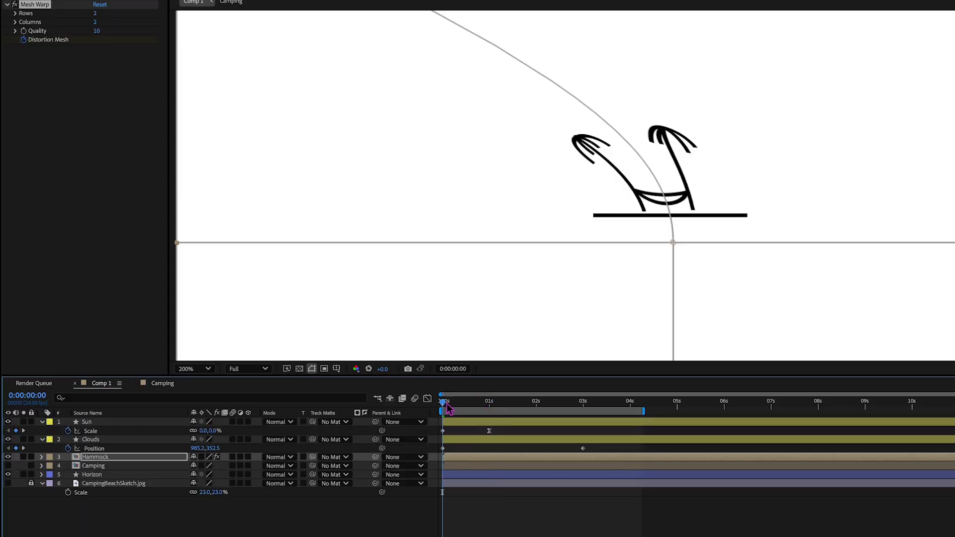
# - Preview the warped Hammock layer together with the sun and clouds several times, checking the timing of its swing
pyautogui.press('space')
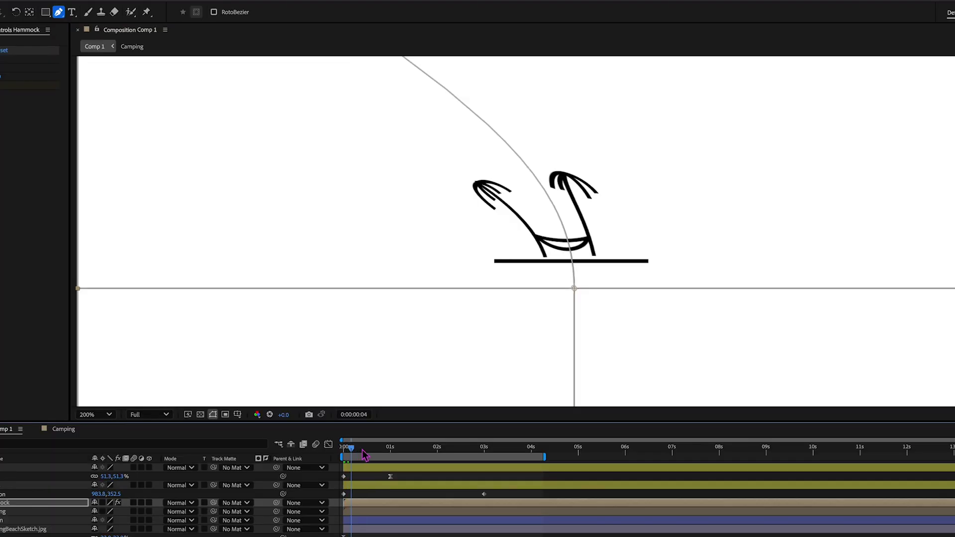
pyautogui.press('space')
pyautogui.press('space')
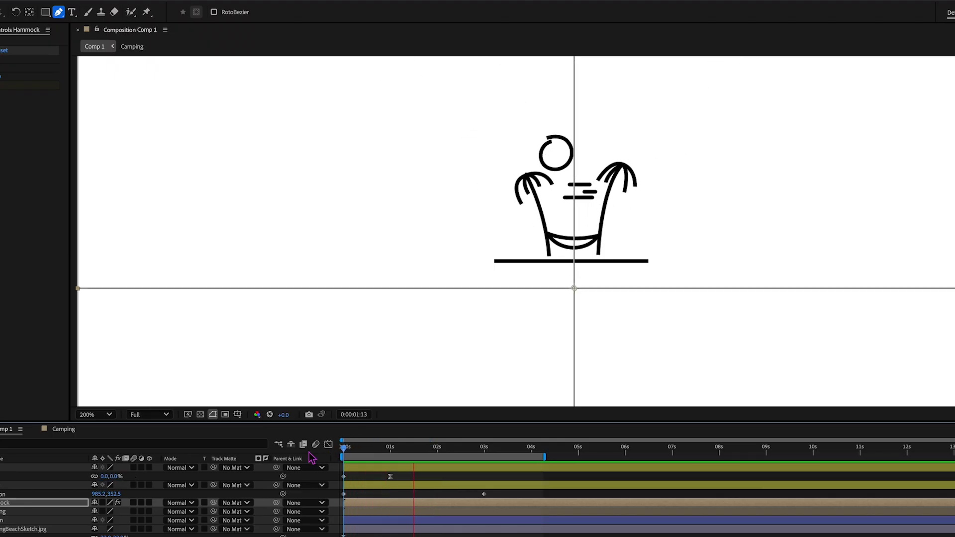
pyautogui.press('space')
pyautogui.press('space')
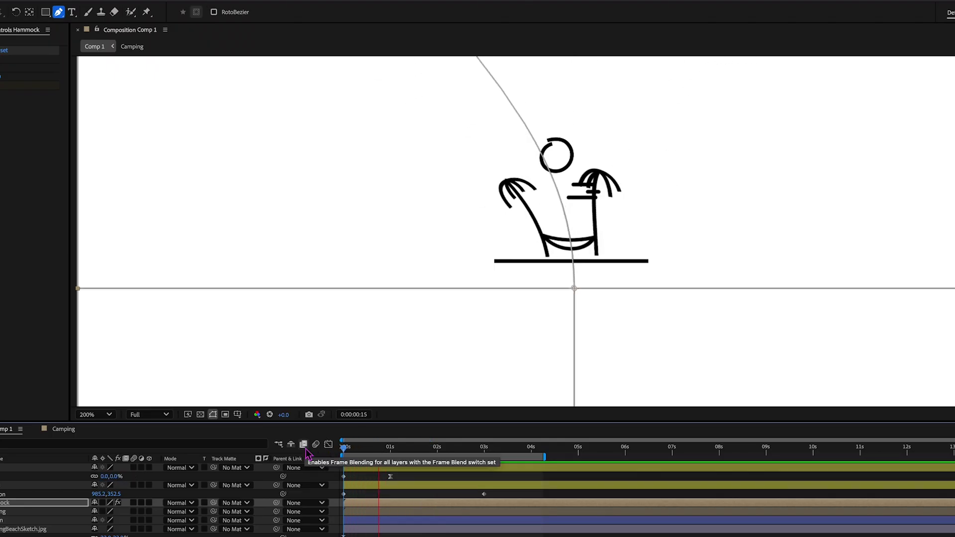
pyautogui.press('space')
pyautogui.press('r')
pyautogui.hotkey('ctrl', ';')
pyautogui.press('v')
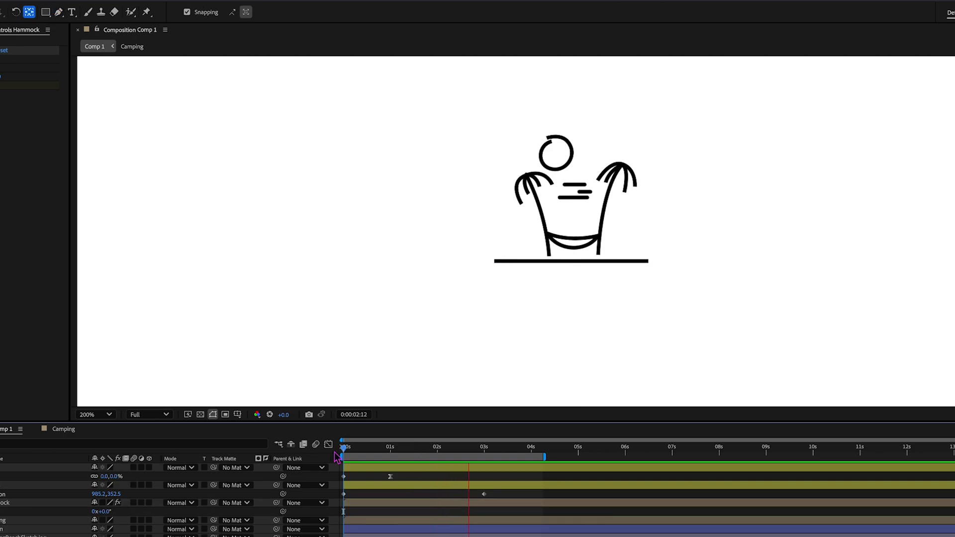
pyautogui.press('space')
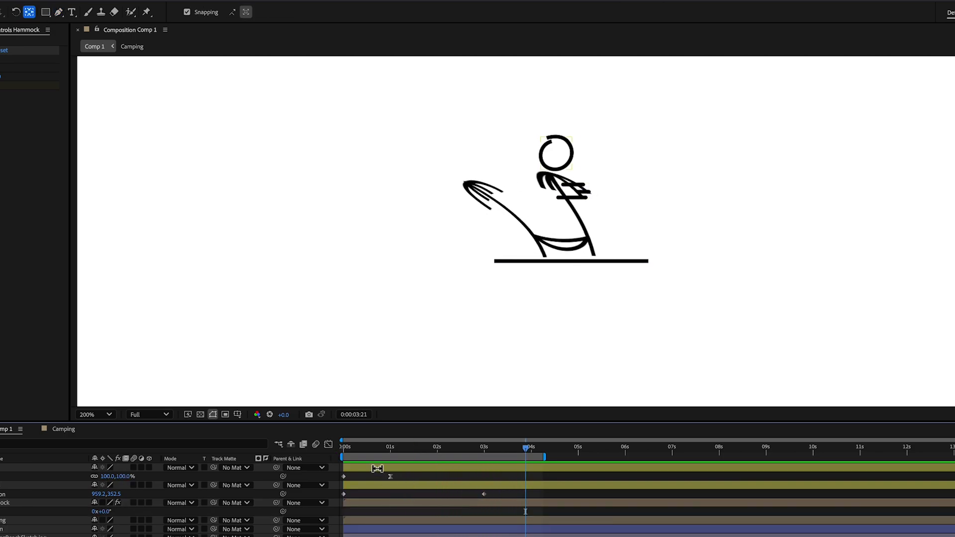
# - Pre-compose the Sun, Clouds and Hammock layers into a composition named Beach
pyautogui.keyDown('shift'); pyautogui.click(377, 469); pyautogui.keyUp('shift')
pyautogui.hotkey('ctrl', 'shift', 'c')
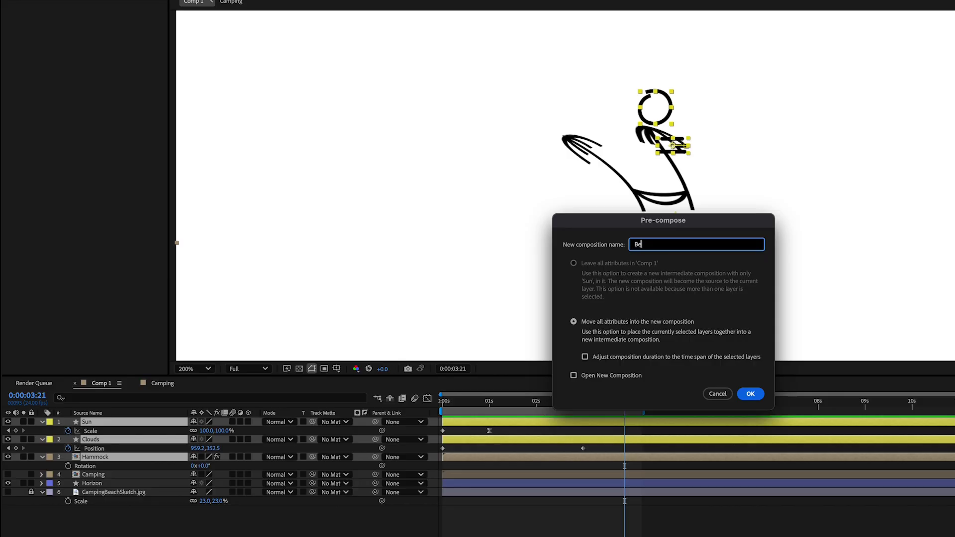
pyautogui.write('Beach')
pyautogui.press('Return')
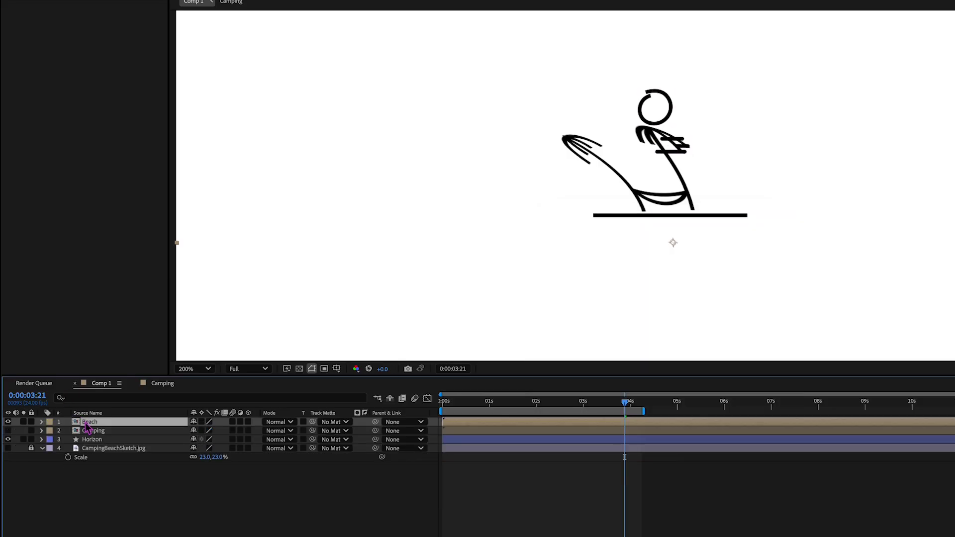
# - Make the Camping layer visible and move the Beach layer's anchor point up to the middle of the horizon line
pyautogui.click(7, 430)
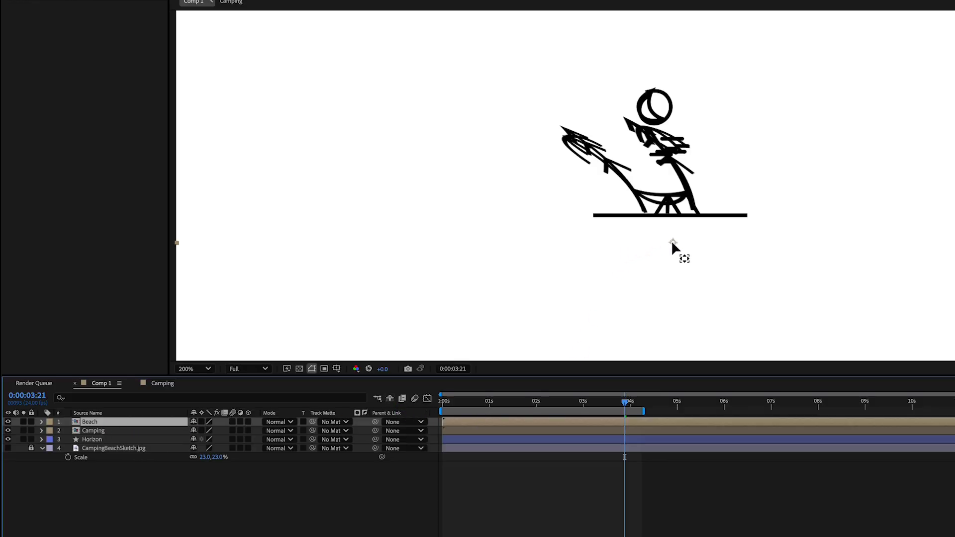
pyautogui.moveTo(672, 244); pyautogui.dragTo(673, 216)
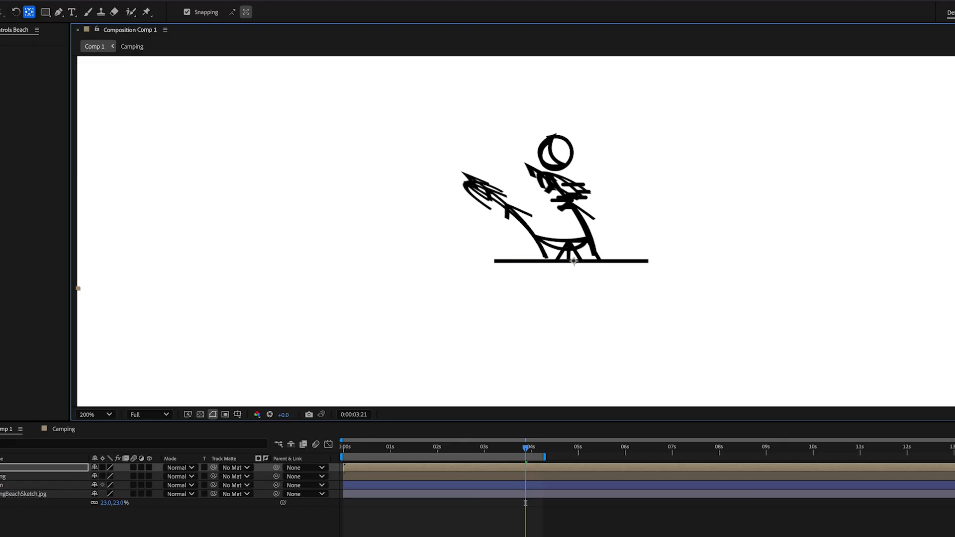
pyautogui.click(576, 262)
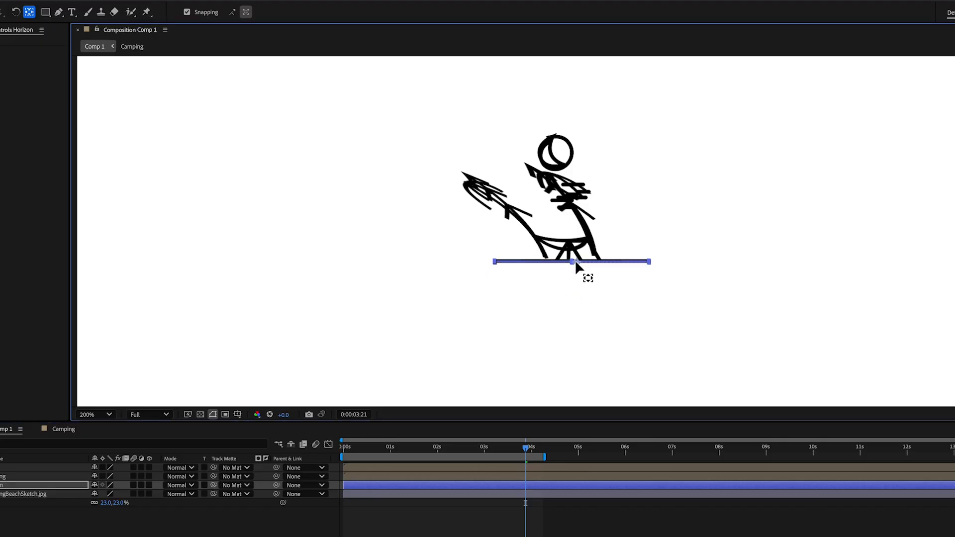
pyautogui.click(572, 261)
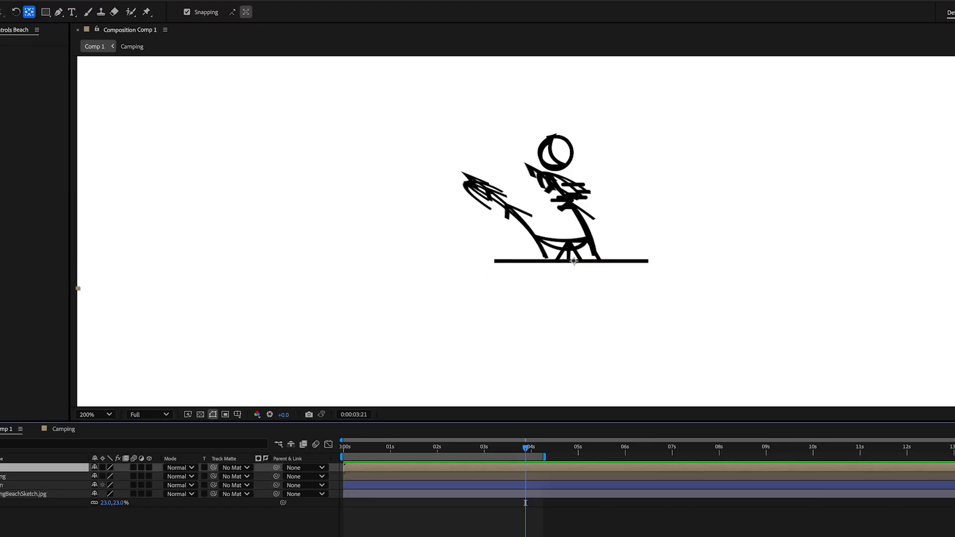
# - Set the Beach layer's Rotation to 180° and preview both scenes from the start
pyautogui.press('r')
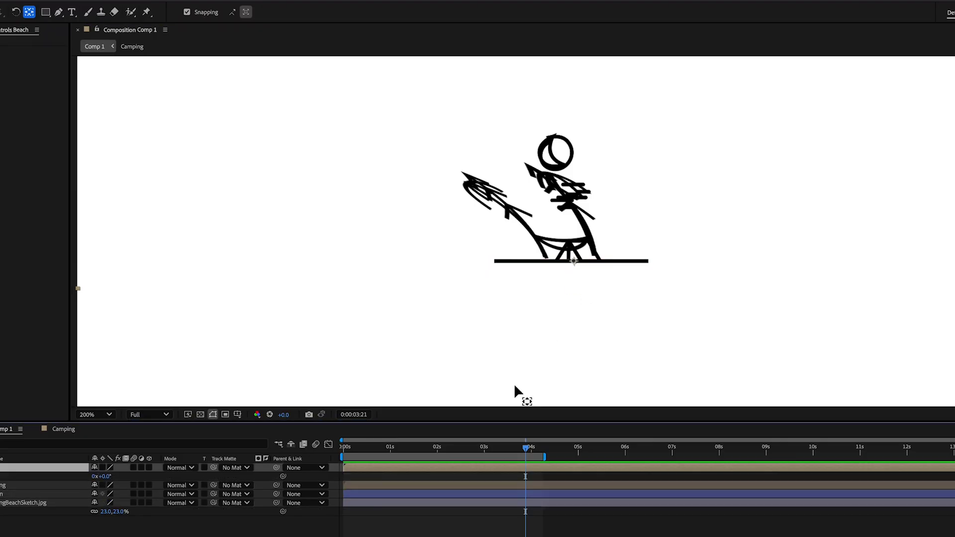
pyautogui.click(104, 476)
pyautogui.write('180')
pyautogui.press('Return')
pyautogui.moveTo(345, 450); pyautogui.dragTo(322, 457)
pyautogui.press('space')
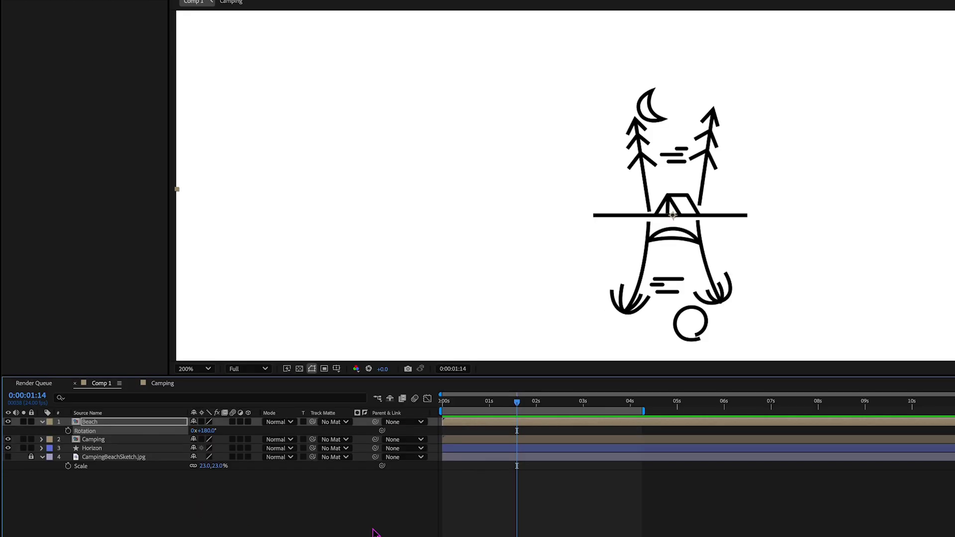
# - Hide the Beach layer and add Rotation keyframes to the Camping and Horizon layers at 1 second
pyautogui.click(7, 422)
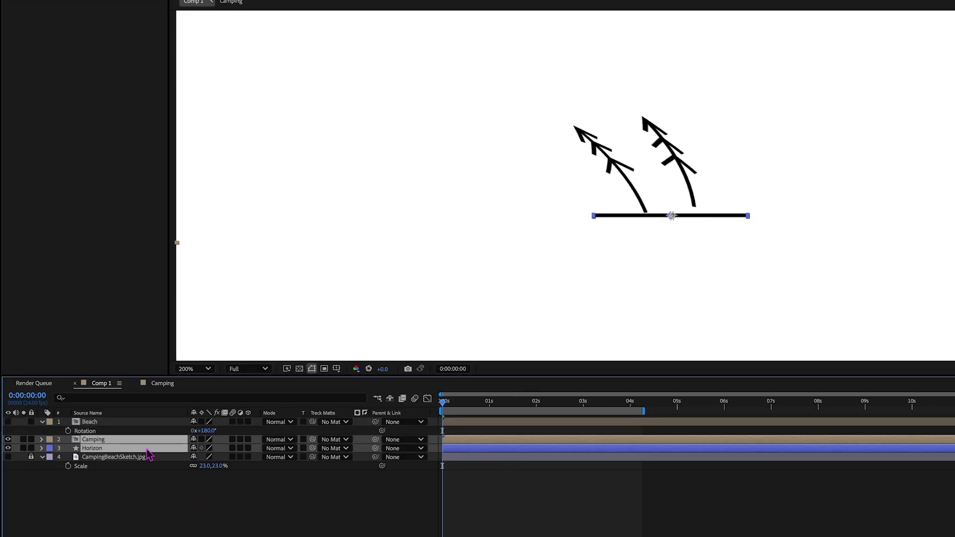
pyautogui.click(169, 508)
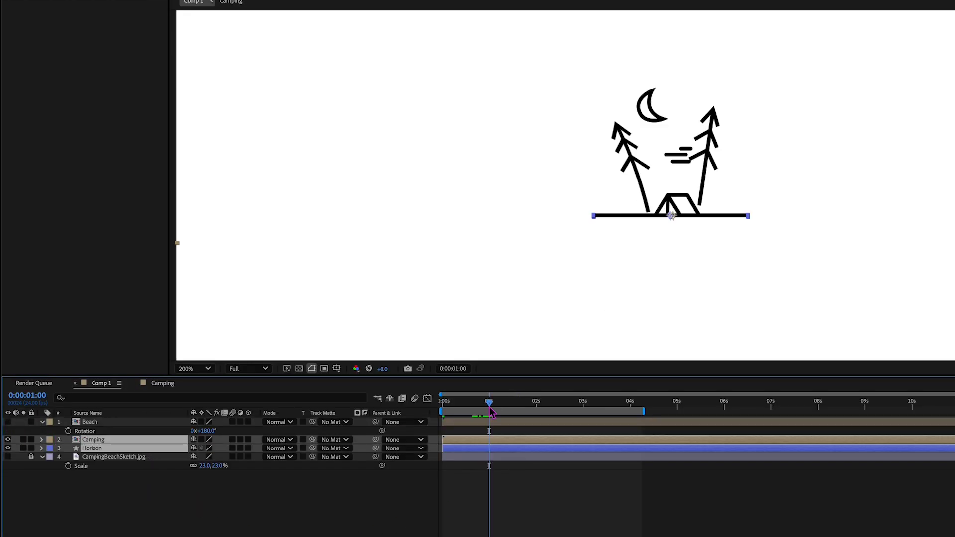
pyautogui.press('r')
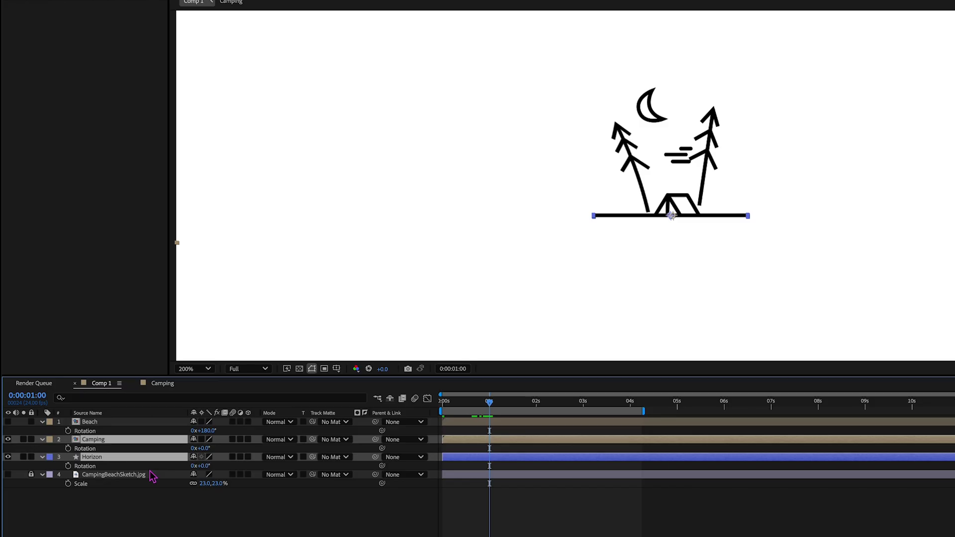
pyautogui.click(68, 465)
# - Set the Rotation of the Camping and Horizon layers to -180° at the first frame
pyautogui.moveTo(489, 402); pyautogui.dragTo(439, 406)
pyautogui.click(205, 449)
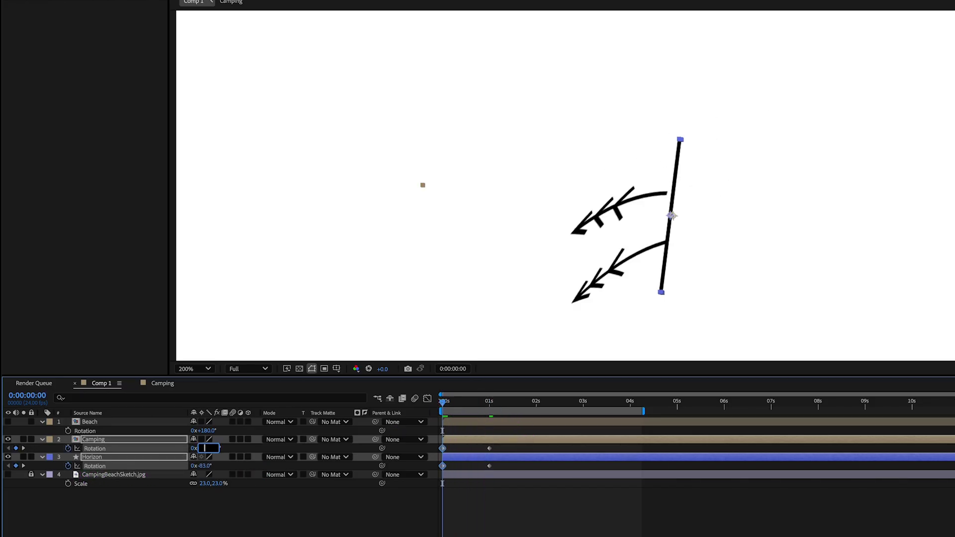
pyautogui.write('-')
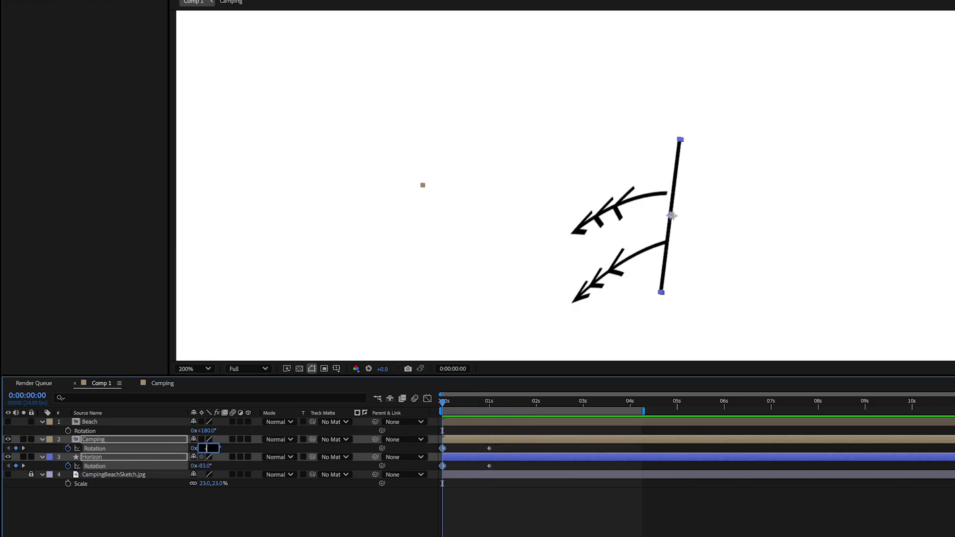
pyautogui.write('180')
pyautogui.press('Return')
# - Move the 0° Rotation keyframes of Camping and Horizon to about 7 frames and preview the faster spin
pyautogui.click(489, 403)
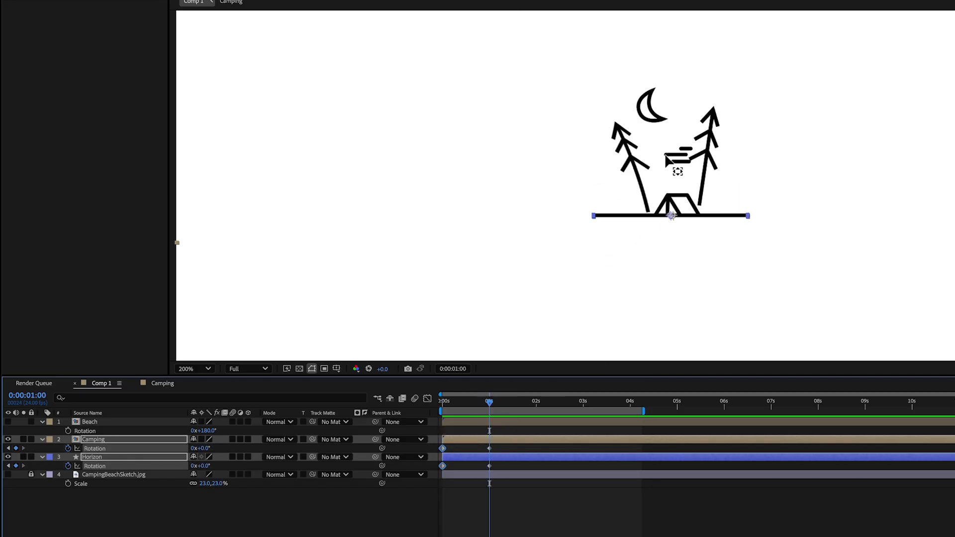
pyautogui.moveTo(533, 420); pyautogui.dragTo(456, 466)
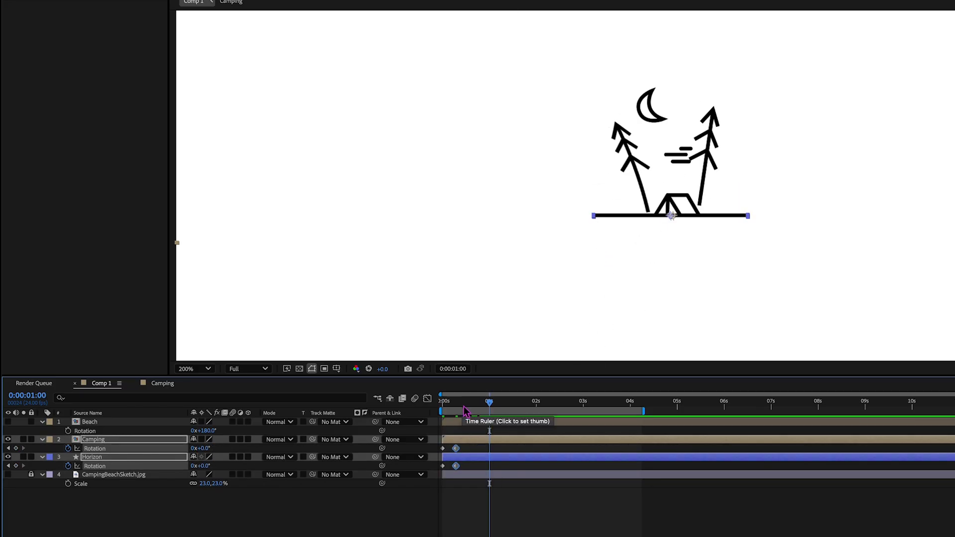
pyautogui.press('Home')
pyautogui.press('space')
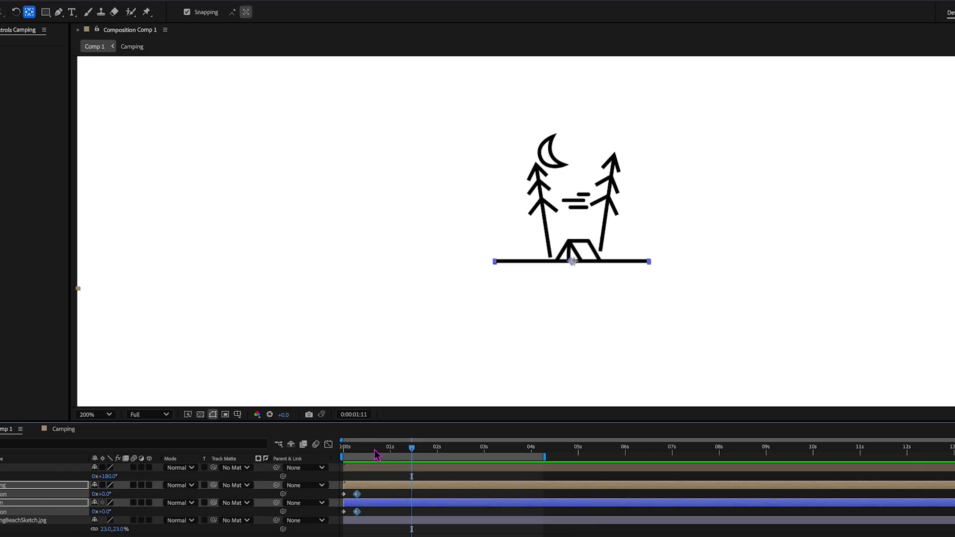
# - Add holding Rotation keyframes to Camping and Horizon at 3 seconds and set both rotations to 180° at 0:00:03:13
pyautogui.click(486, 451)
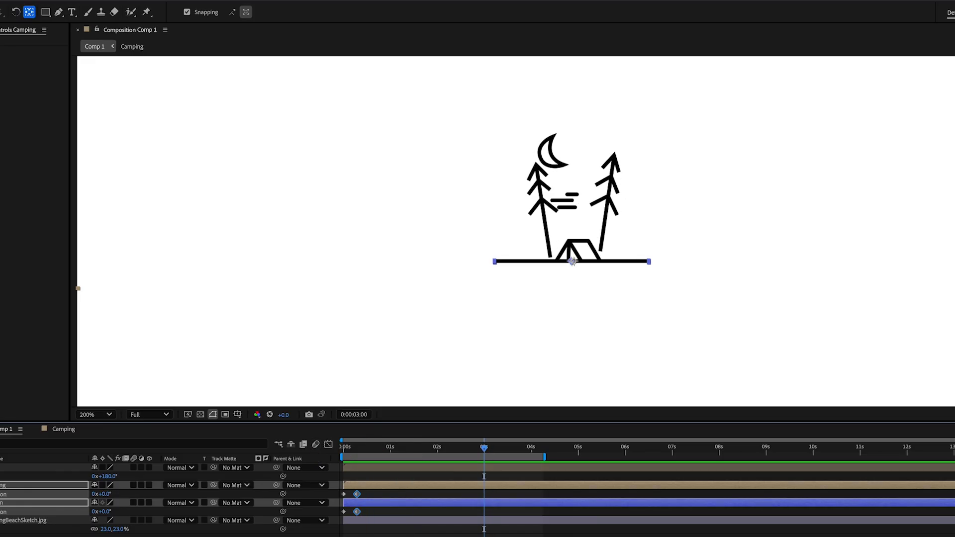
pyautogui.click(516, 451)
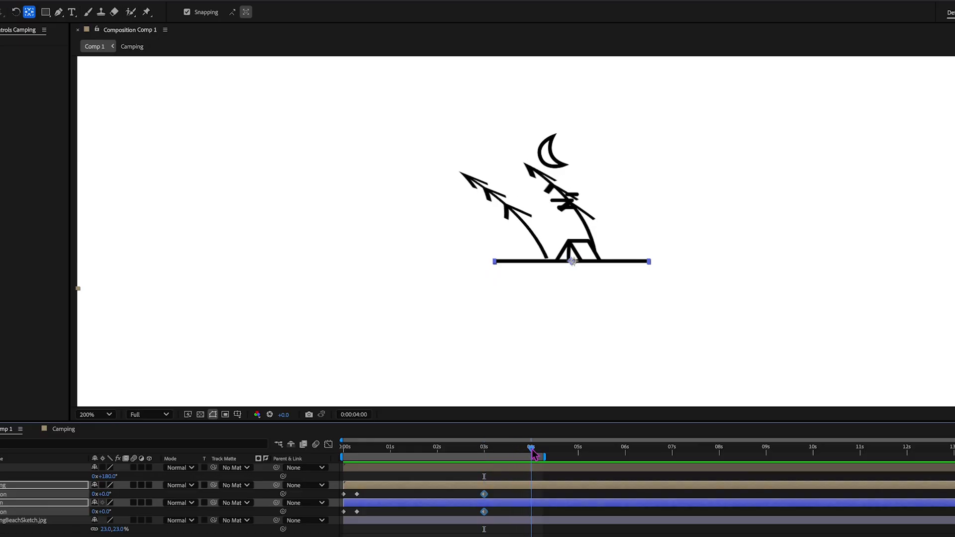
pyautogui.moveTo(516, 450); pyautogui.dragTo(511, 451)
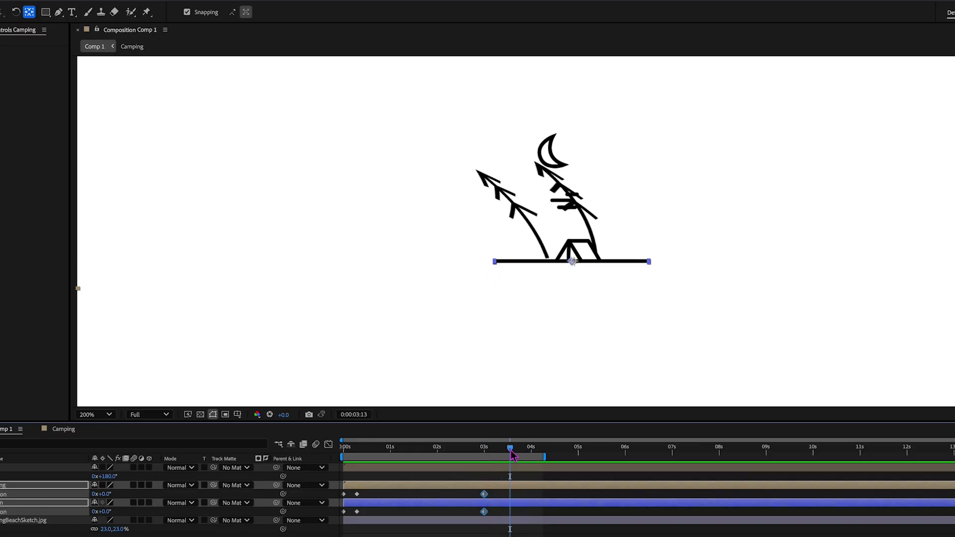
pyautogui.click(103, 494)
pyautogui.write('81')
pyautogui.press('Return')
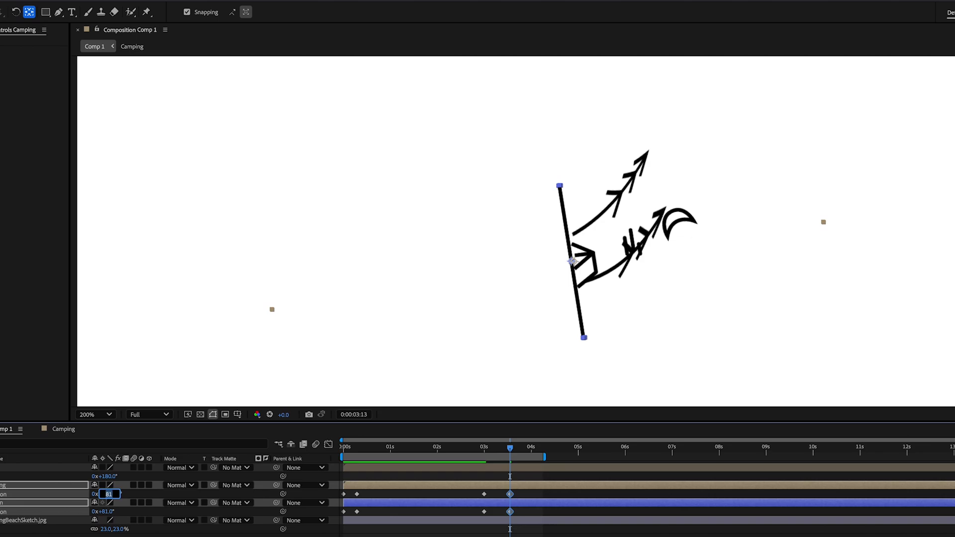
pyautogui.write('180')
pyautogui.press('Return')
# - Extend the work area to just before 8 seconds and make the Beach layer visible
pyautogui.click(548, 452)
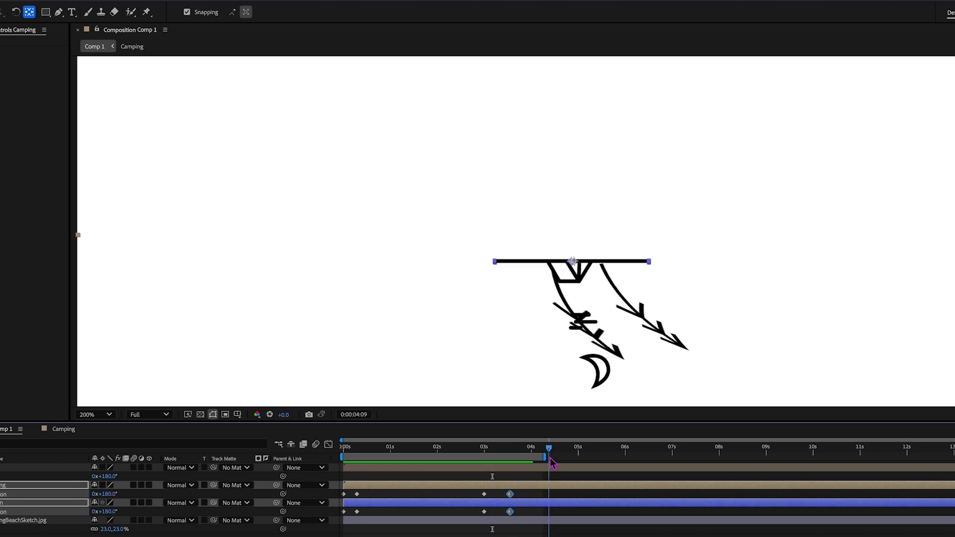
pyautogui.moveTo(544, 457); pyautogui.dragTo(713, 460)
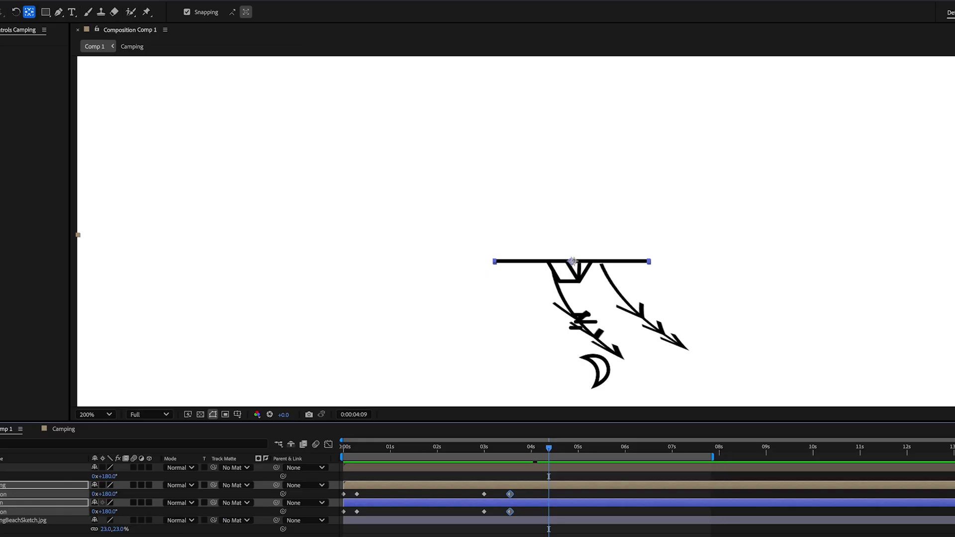
pyautogui.click(8, 422)
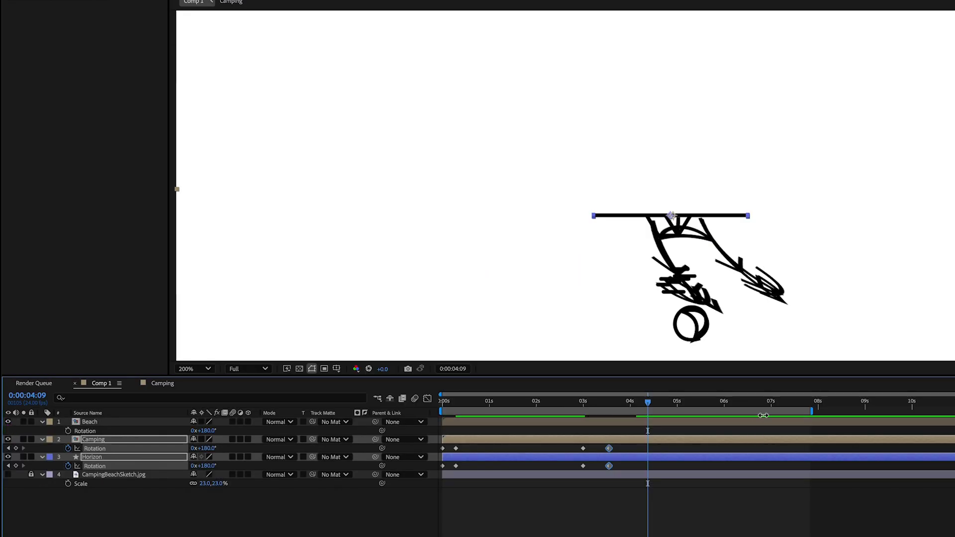
# - Add a Rotation keyframe to the Beach layer at 3 seconds and set its rotation to 360° at 0:00:03:13
pyautogui.press('j')
pyautogui.press('j')
pyautogui.click(68, 431)
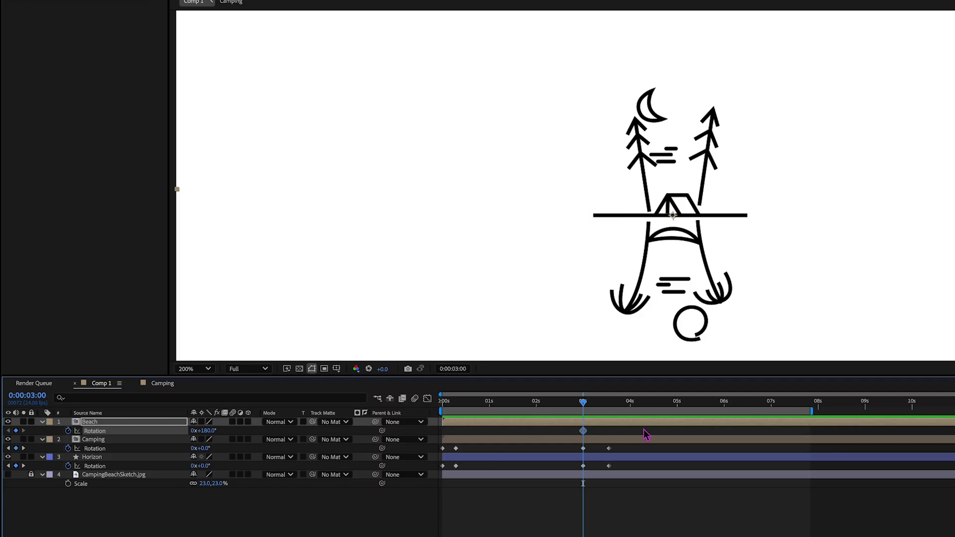
pyautogui.press('k')
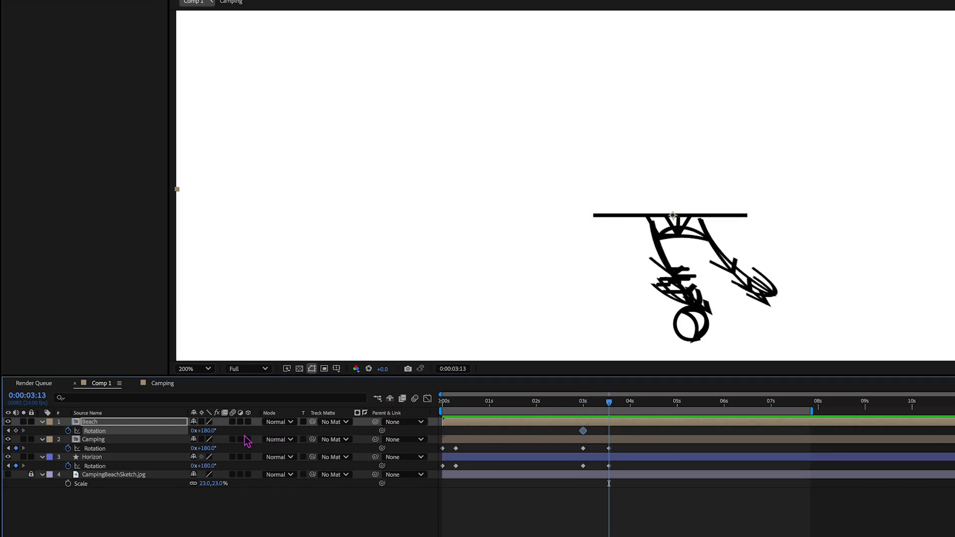
pyautogui.moveTo(207, 431); pyautogui.dragTo(298, 436)
pyautogui.click(209, 431)
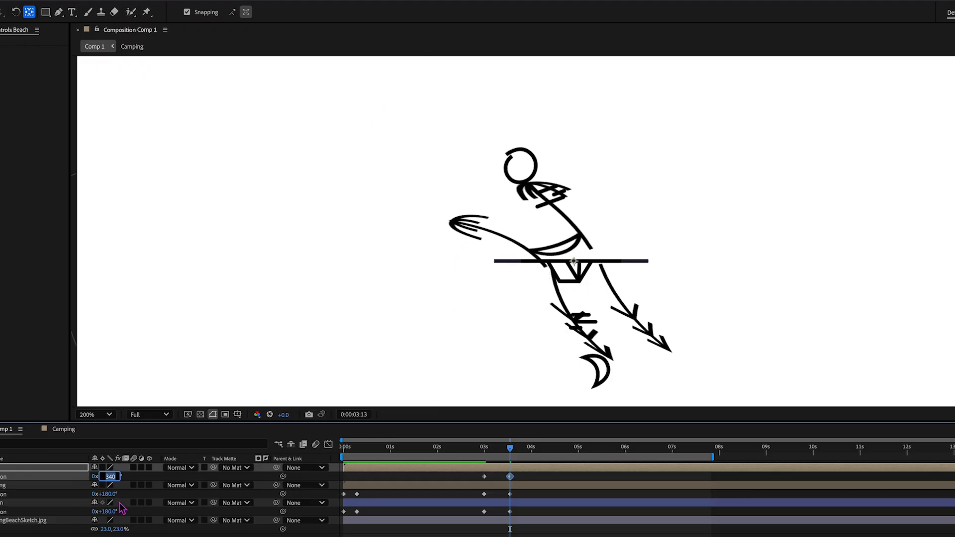
pyautogui.write('360')
pyautogui.press('Return')
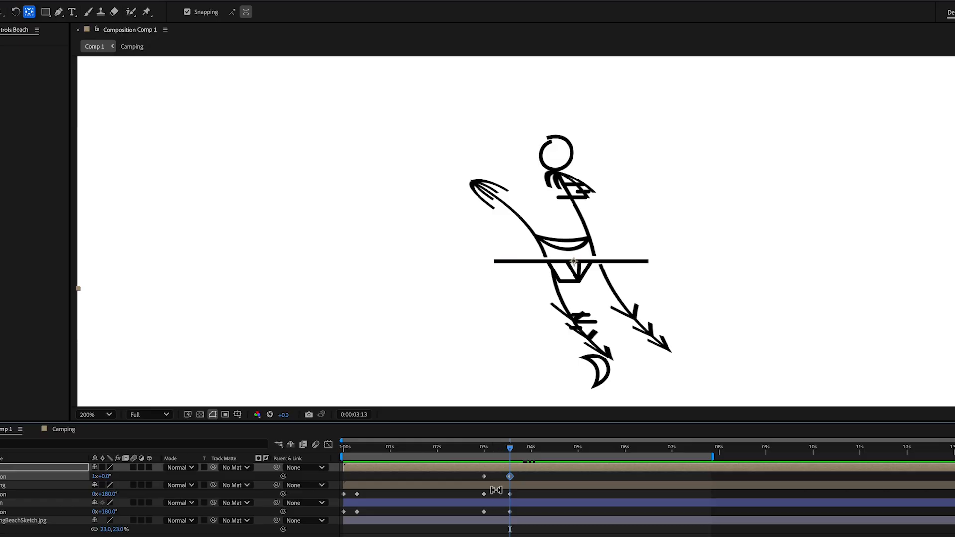
# - Shift the Beach layer to start at 3 seconds and move its Rotation keyframes back to 0:00:03:00 and 0:00:03:13
pyautogui.press('v')
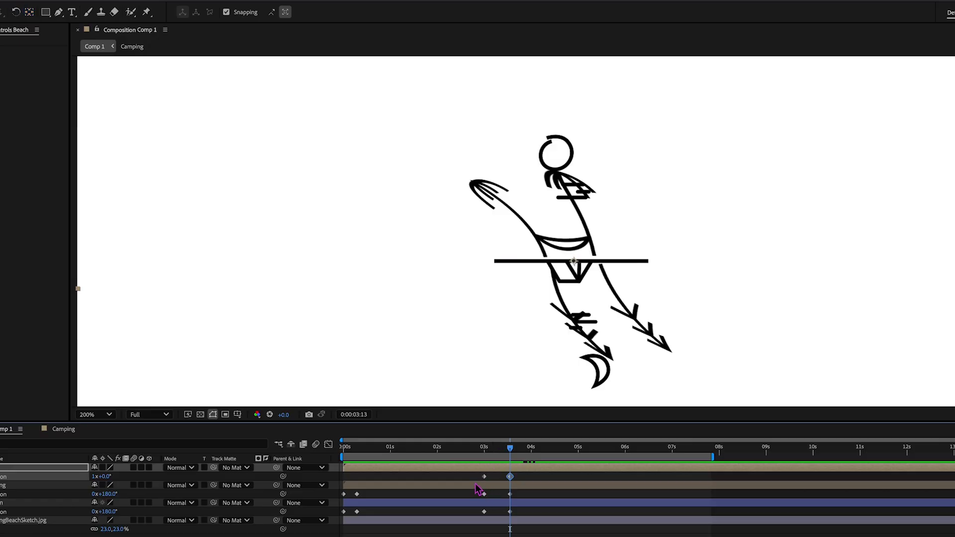
pyautogui.press('F2')
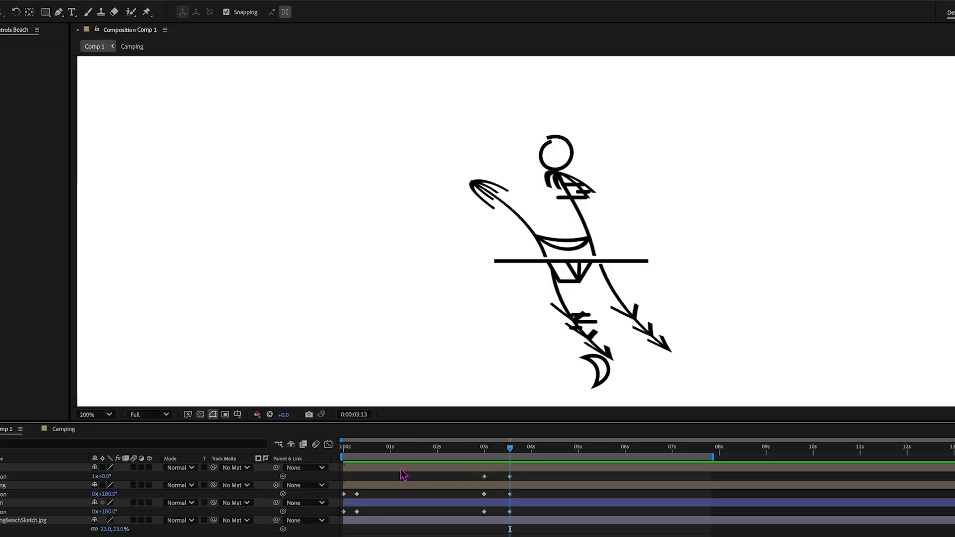
pyautogui.moveTo(402, 473); pyautogui.dragTo(541, 476)
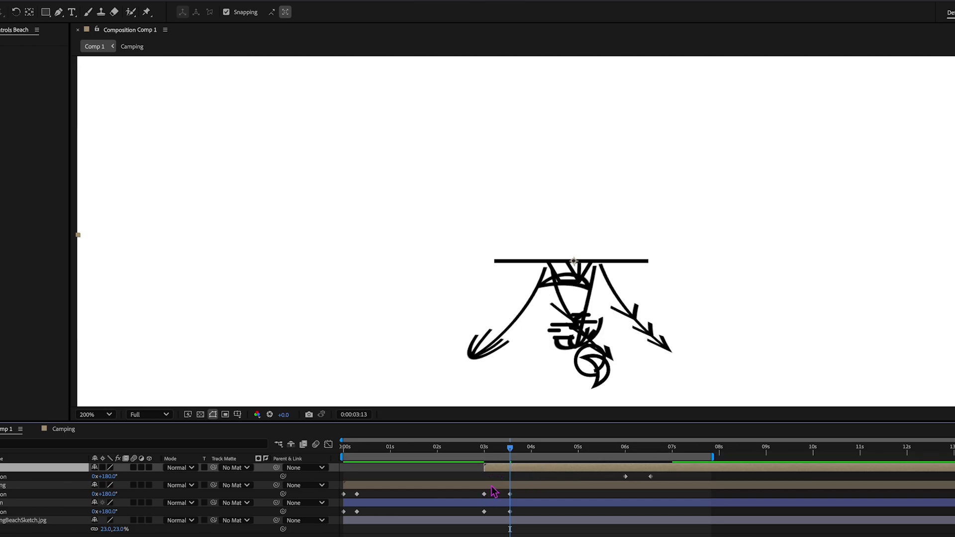
pyautogui.moveTo(615, 476); pyautogui.dragTo(511, 481)
# - Add a Beach Rotation keyframe at 0:00:06:01 that holds the full turn
pyautogui.moveTo(510, 448); pyautogui.dragTo(628, 450)
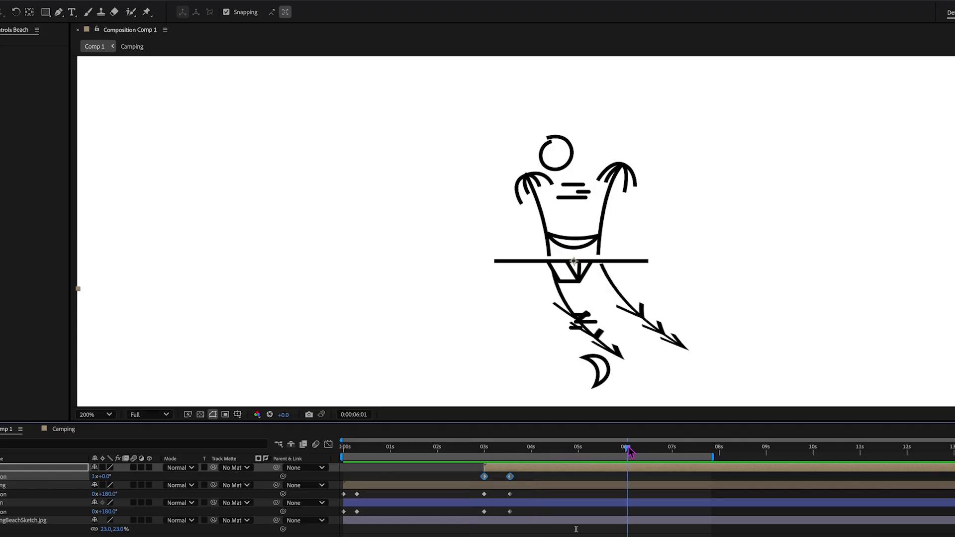
pyautogui.click(510, 478)
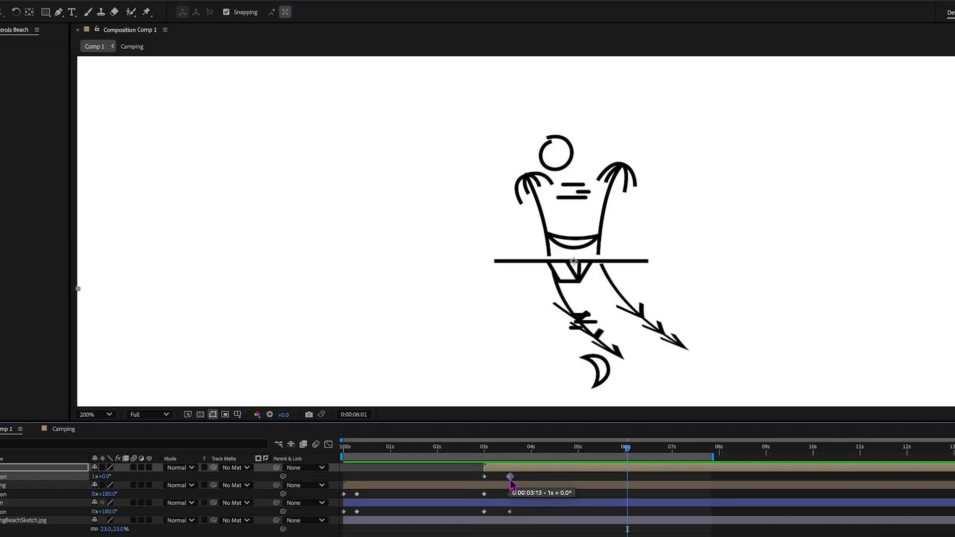
pyautogui.press('F2')
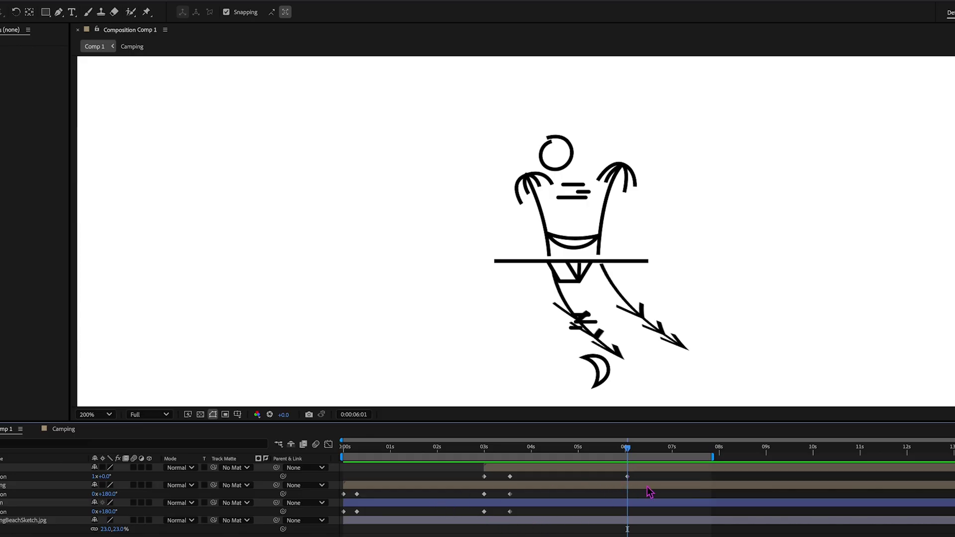
# - Duplicate the Camping layer, bring the copy to the top of the layer stack and start it at 0:00:06:01
pyautogui.click(399, 492)
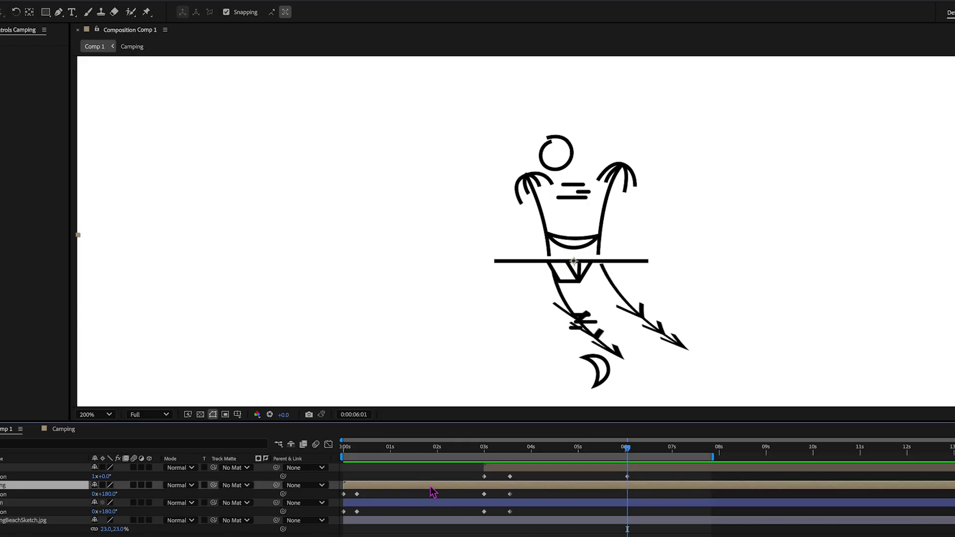
pyautogui.hotkey('ctrl', 'd')
pyautogui.hotkey('ctrl', 'shift', ']')
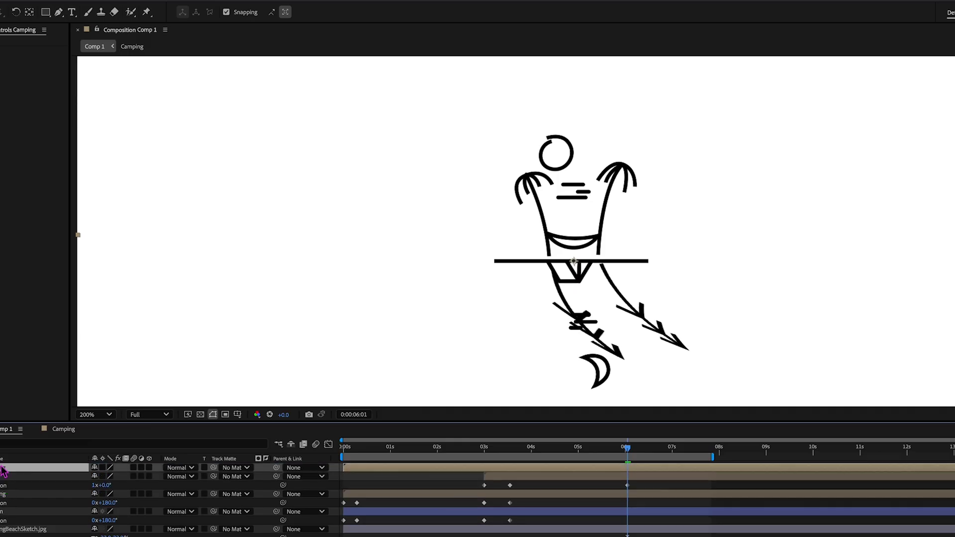
pyautogui.press('[')
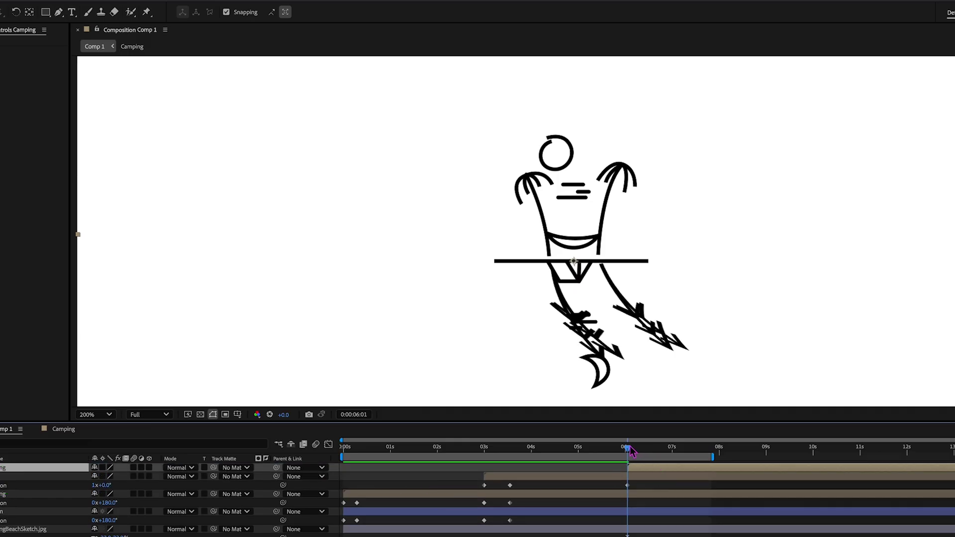
pyautogui.moveTo(630, 450)
pyautogui.mouseDown()
pyautogui.moveTo(653, 451)
pyautogui.moveTo(629, 450)
pyautogui.mouseUp()
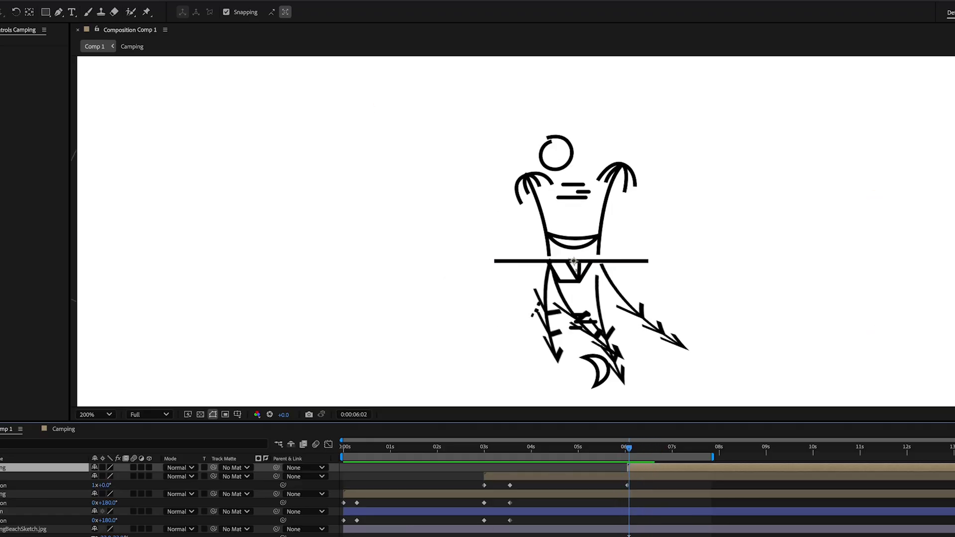
# - Add a holding Rotation keyframe to the Horizon layer at 0:00:06:01 and set its rotation to 360° at 0:00:06:09
pyautogui.click(633, 511)
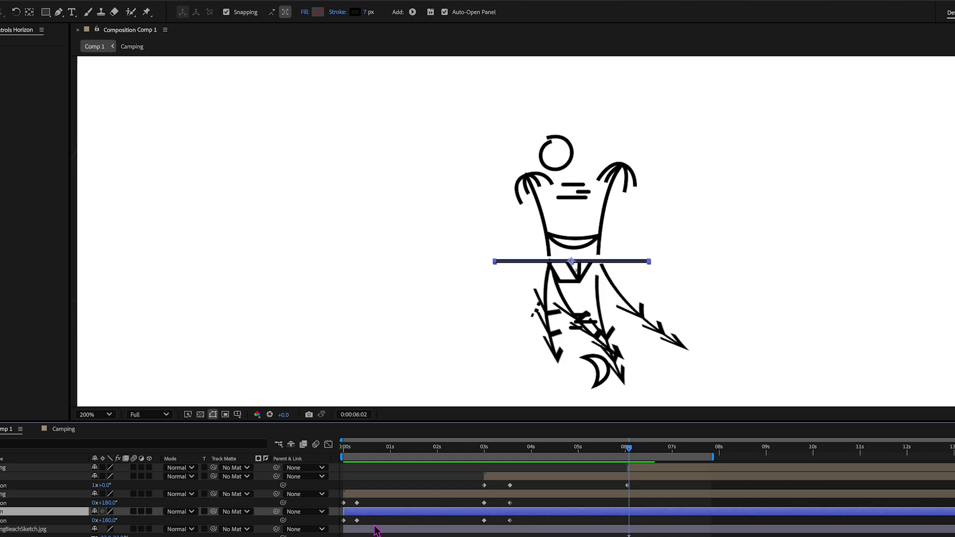
pyautogui.hotkey('ctrl', 'v')
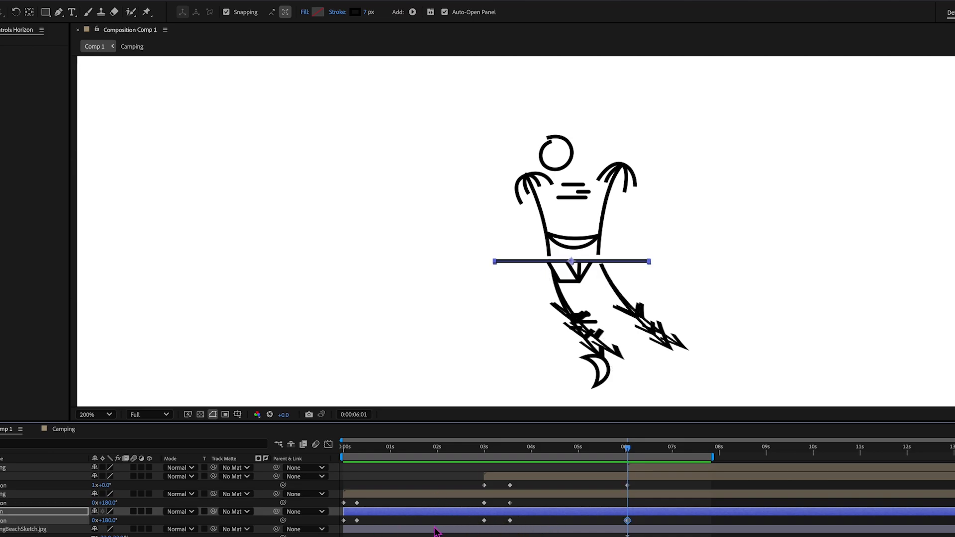
pyautogui.moveTo(634, 451); pyautogui.dragTo(644, 453)
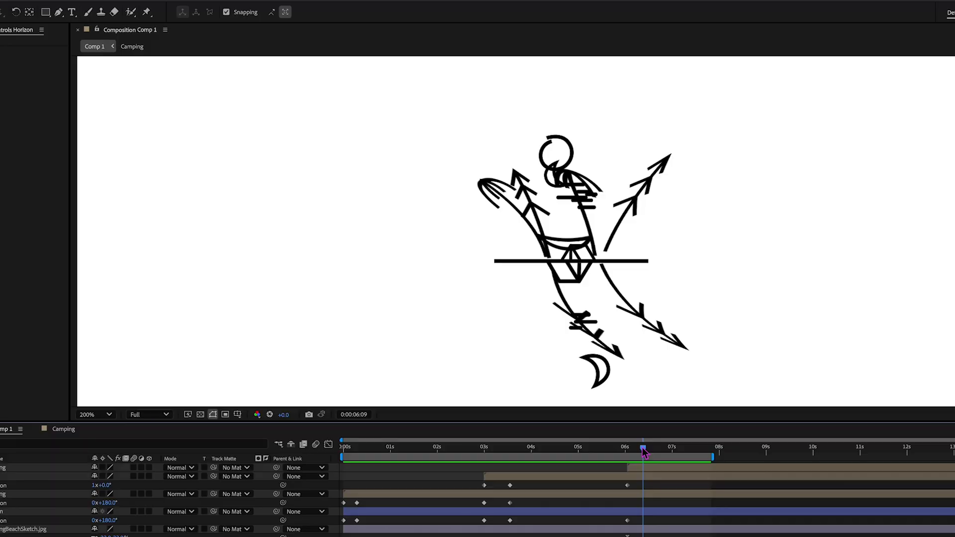
pyautogui.click(633, 512)
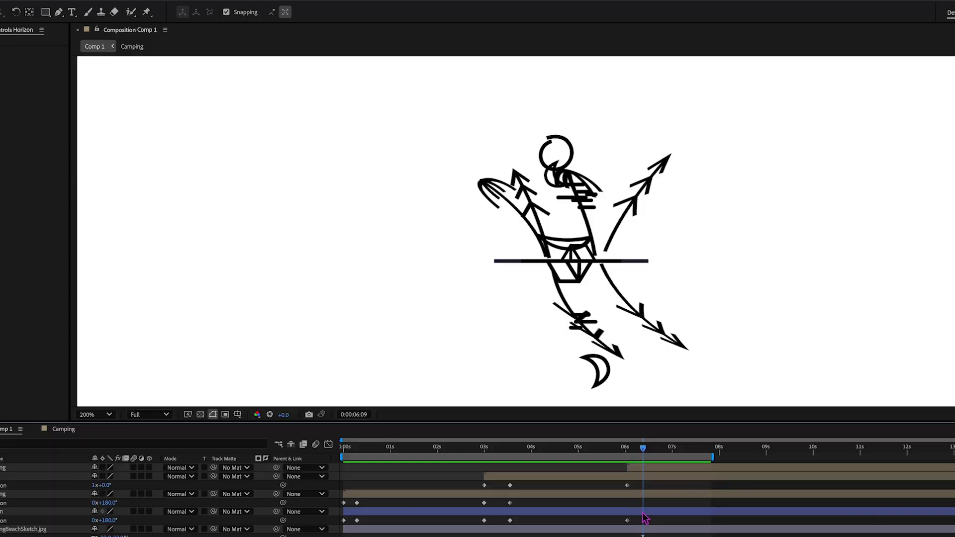
pyautogui.click(109, 521)
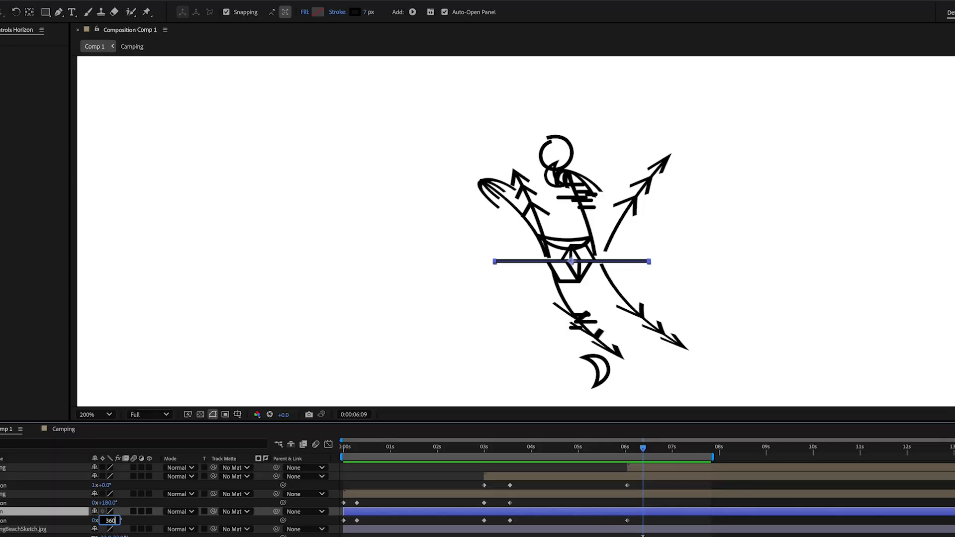
pyautogui.press('Return')
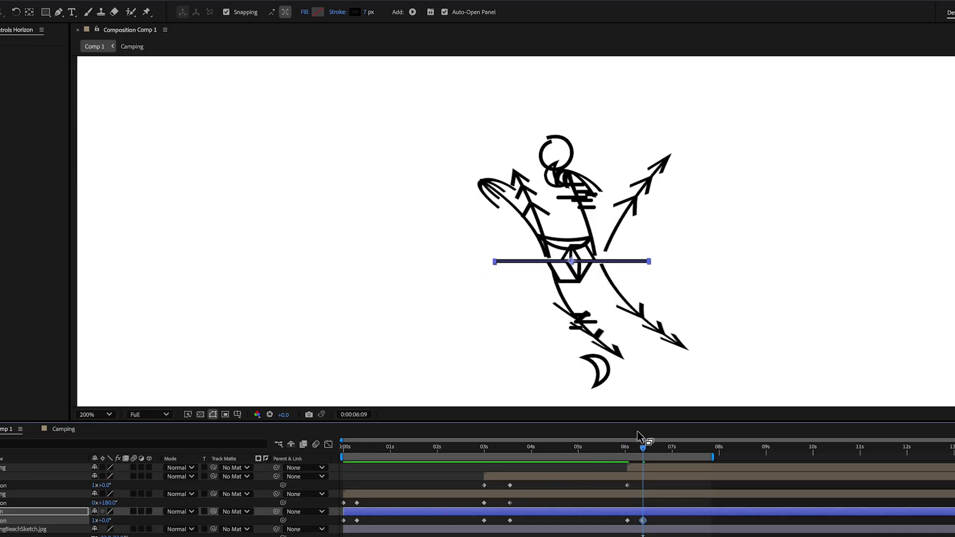
# - Set the Beach layer's Rotation to 1x+180° at 0:00:06:08 so it turns below the horizon
pyautogui.click(635, 451)
pyautogui.moveTo(635, 451)
pyautogui.mouseDown()
pyautogui.moveTo(643, 451)
pyautogui.moveTo(633, 451)
pyautogui.mouseUp()
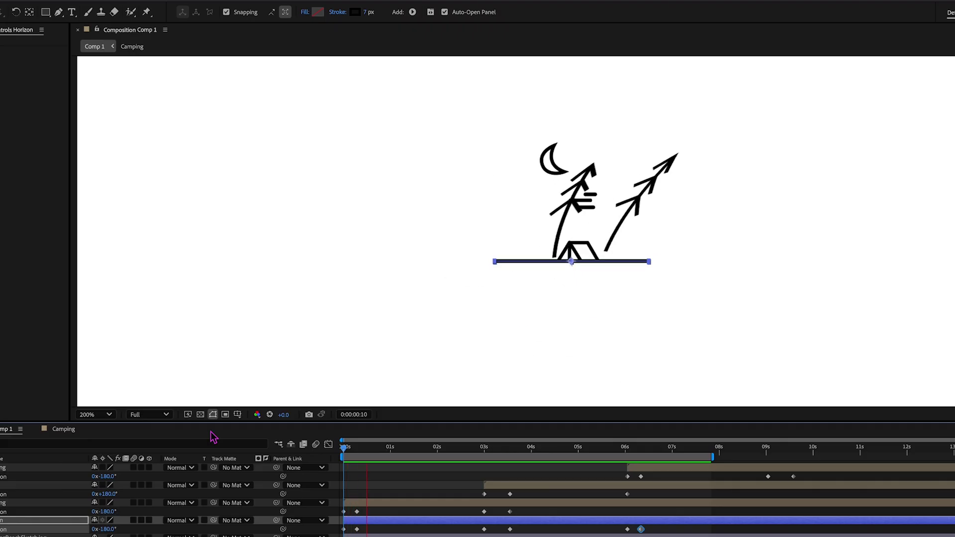
pyautogui.click(626, 451)
pyautogui.moveTo(626, 451); pyautogui.dragTo(647, 487)
pyautogui.click(647, 485)
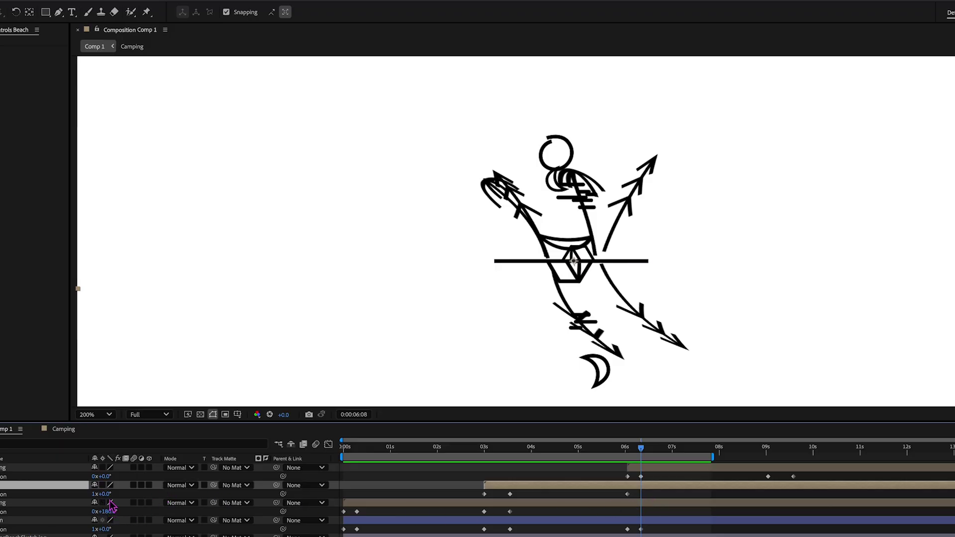
pyautogui.moveTo(105, 494); pyautogui.dragTo(112, 496)
pyautogui.moveTo(118, 497); pyautogui.dragTo(122, 494)
pyautogui.moveTo(641, 447); pyautogui.dragTo(660, 447)
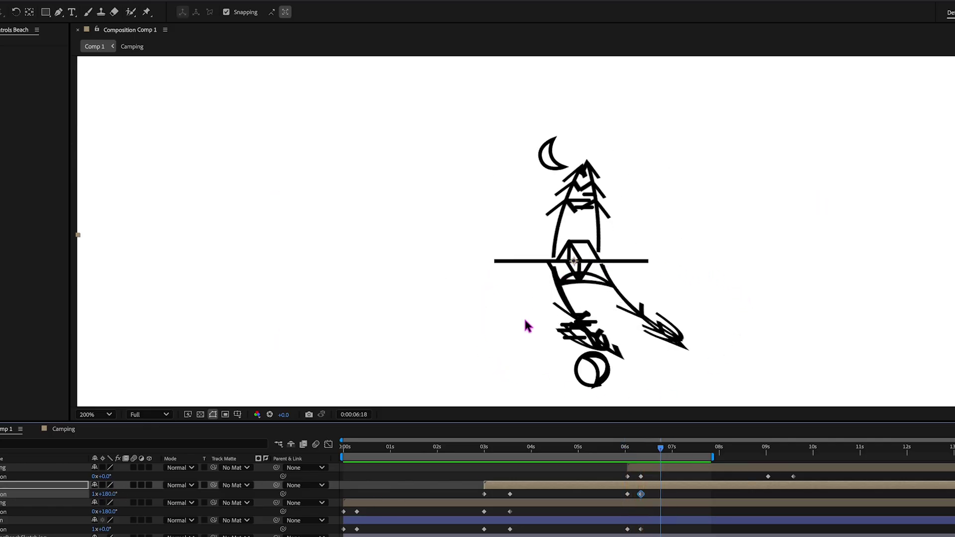
# - Draw a wide rectangle on a new shape layer covering the area below the horizon line
pyautogui.click(45, 12)
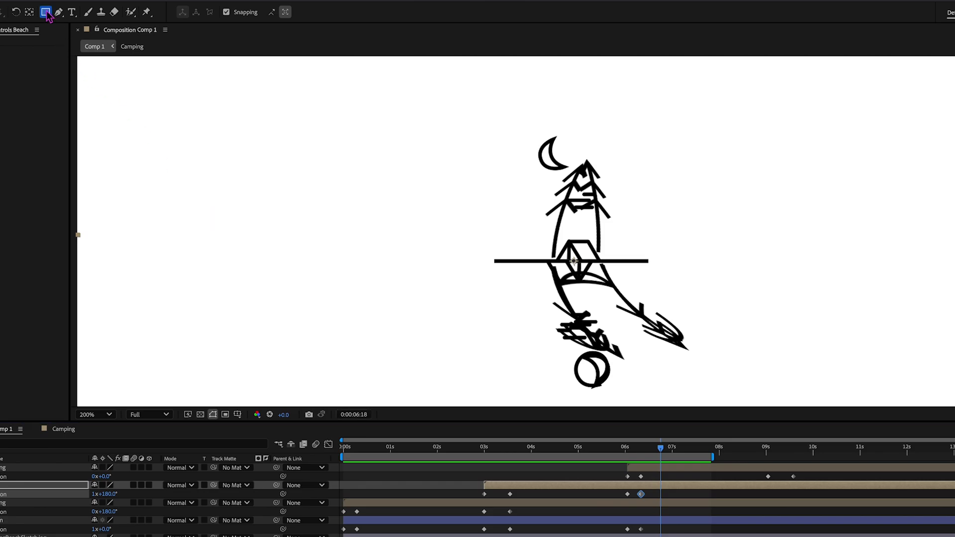
pyautogui.click(523, 475)
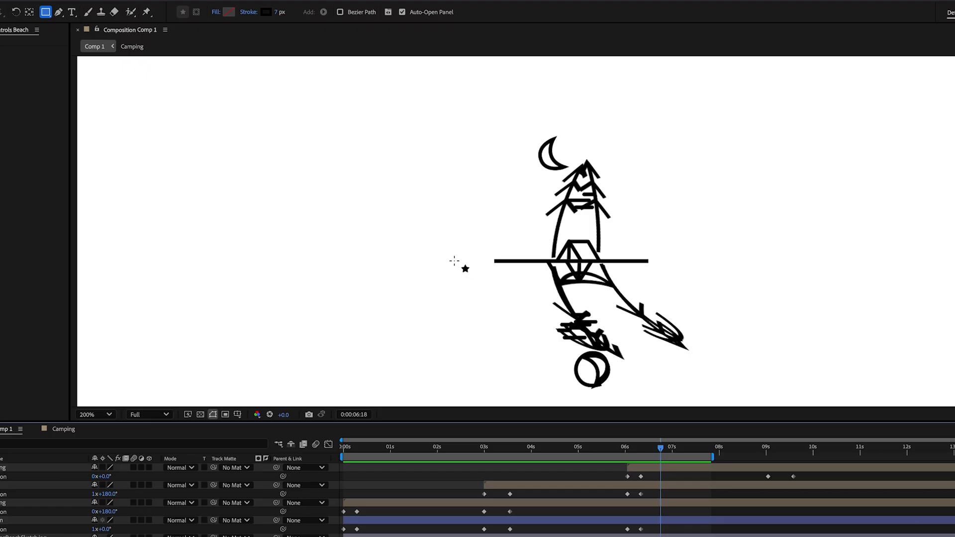
pyautogui.moveTo(424, 260)
pyautogui.mouseDown()
pyautogui.moveTo(822, 379)
pyautogui.moveTo(801, 406)
pyautogui.moveTo(817, 427)
pyautogui.moveTo(854, 424)
pyautogui.mouseUp()
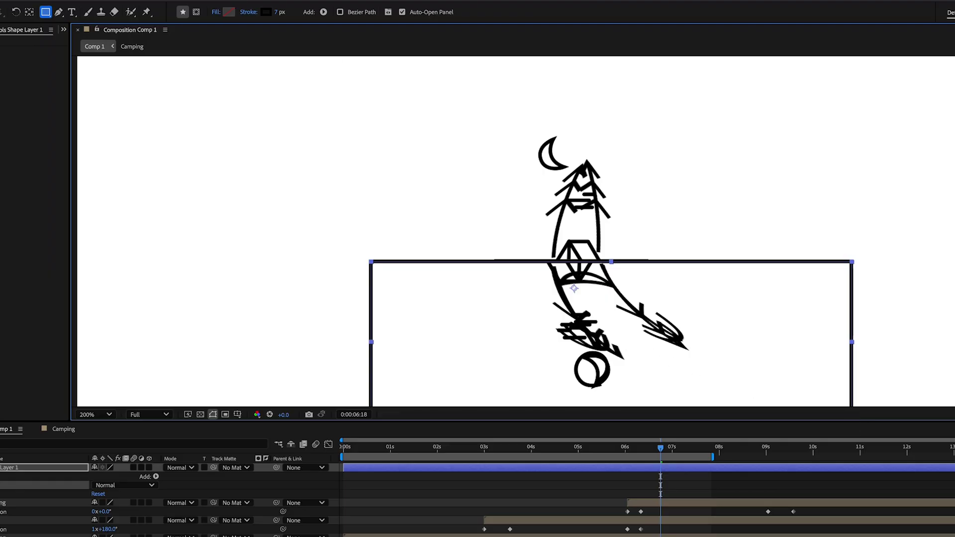
# - Remove the rectangle's stroke and fill it with black, 000000
pyautogui.keyDown('alt'); pyautogui.click(269, 16); pyautogui.keyUp('alt')
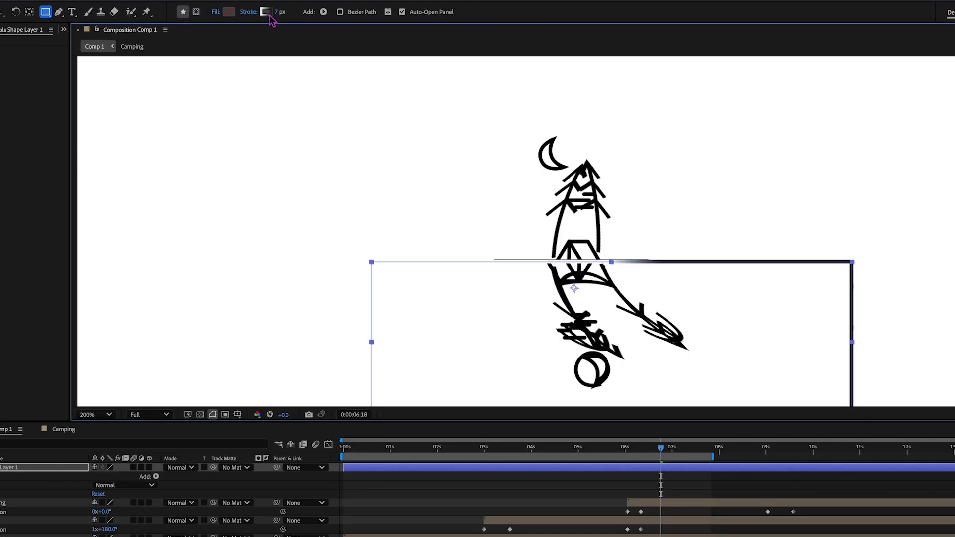
pyautogui.keyDown('alt'); pyautogui.click(269, 16); pyautogui.keyUp('alt')
pyautogui.keyDown('alt'); pyautogui.click(269, 16); pyautogui.keyUp('alt')
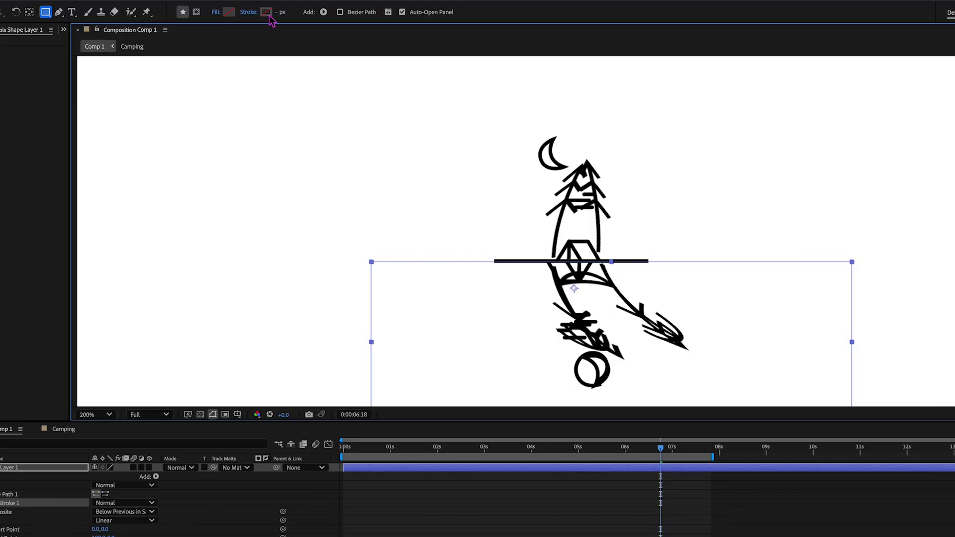
pyautogui.click(228, 15)
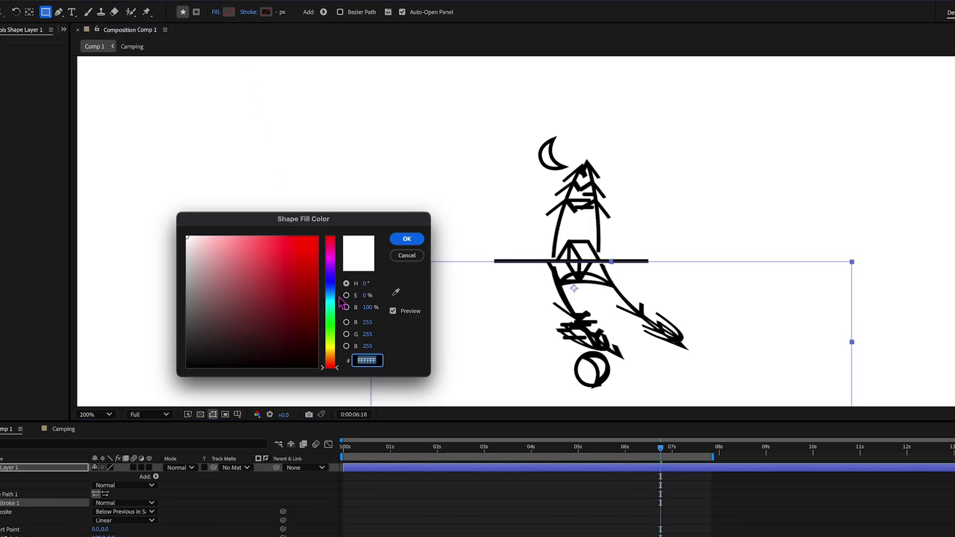
pyautogui.moveTo(220, 334); pyautogui.dragTo(161, 389)
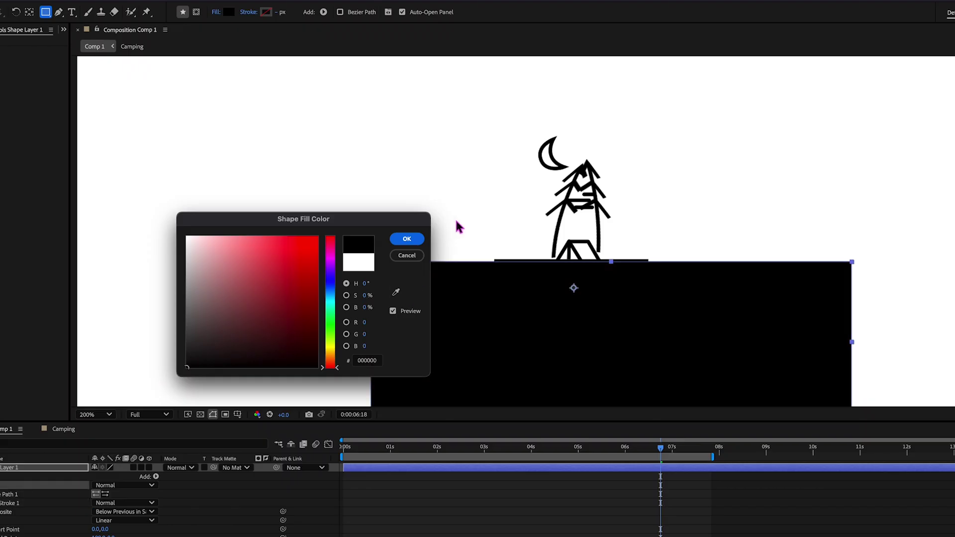
pyautogui.click(416, 239)
# - Use Shape Layer 1 as an inverted track matte for both Camping layers and the Beach layer
pyautogui.click(765, 446)
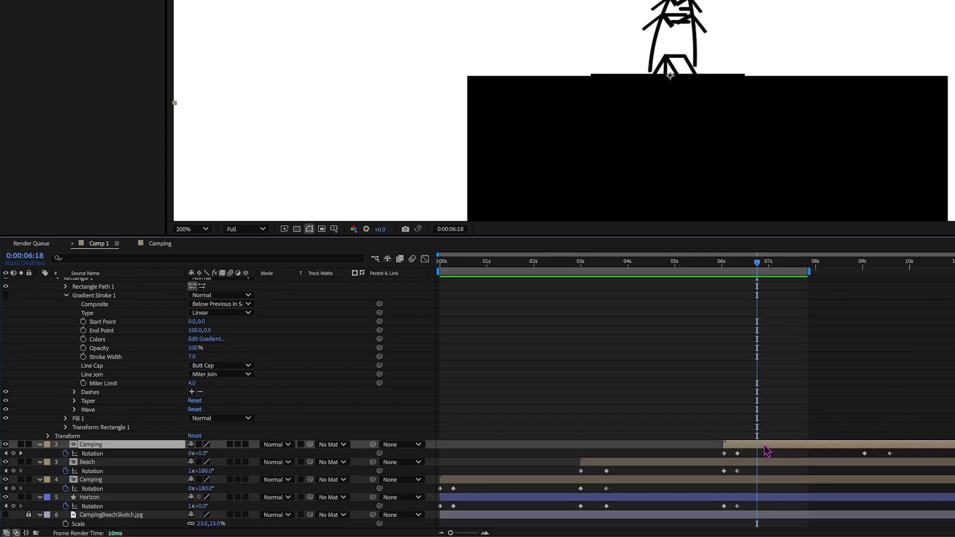
pyautogui.keyDown('shift'); pyautogui.click(707, 463); pyautogui.keyUp('shift')
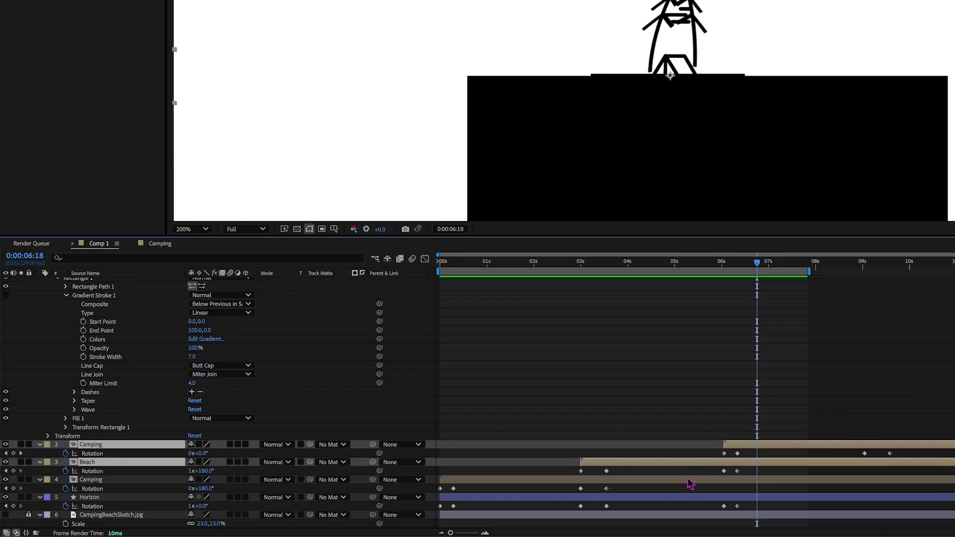
pyautogui.keyDown('shift'); pyautogui.click(689, 481); pyautogui.keyUp('shift')
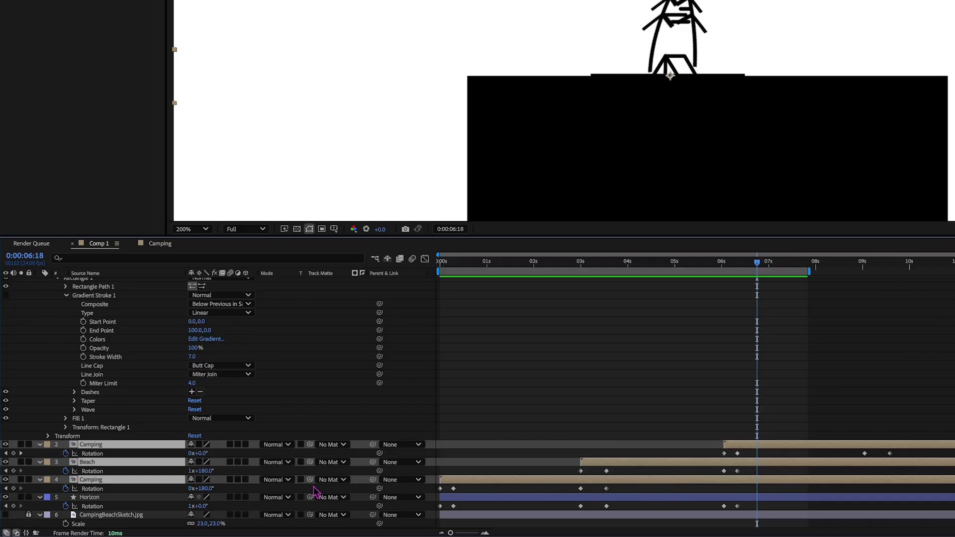
pyautogui.click(333, 464)
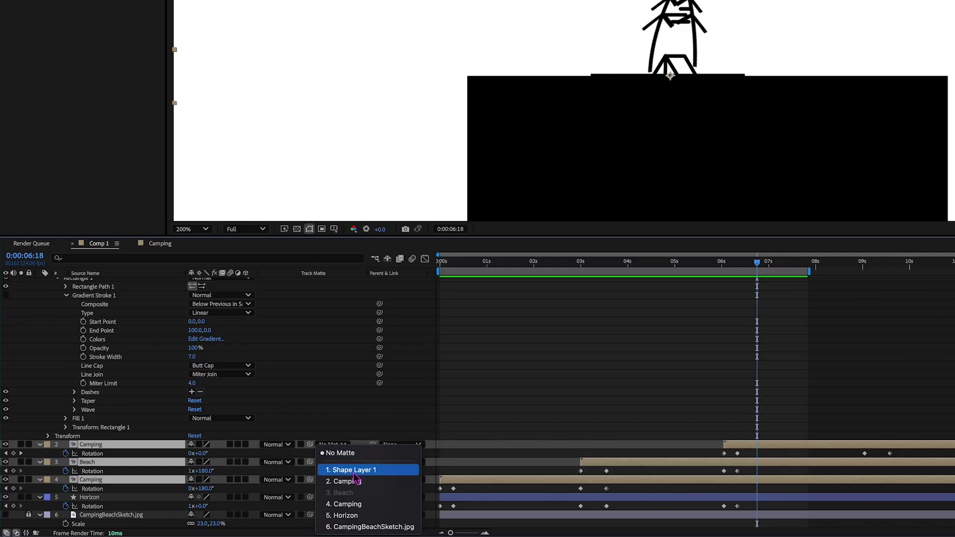
pyautogui.click(356, 474)
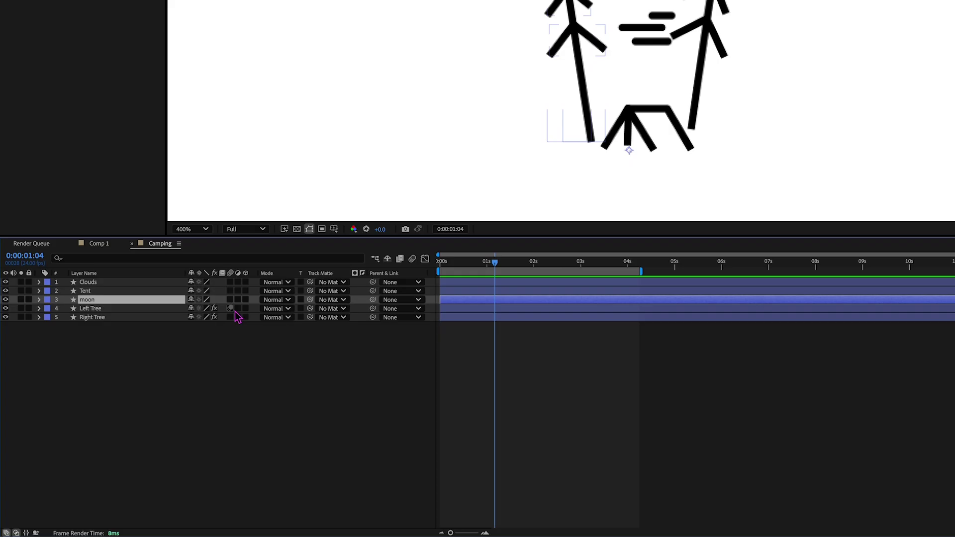
# - Enable motion blur on all five layers of the Camping composition and preview it
pyautogui.hotkey('ctrl', 'a')
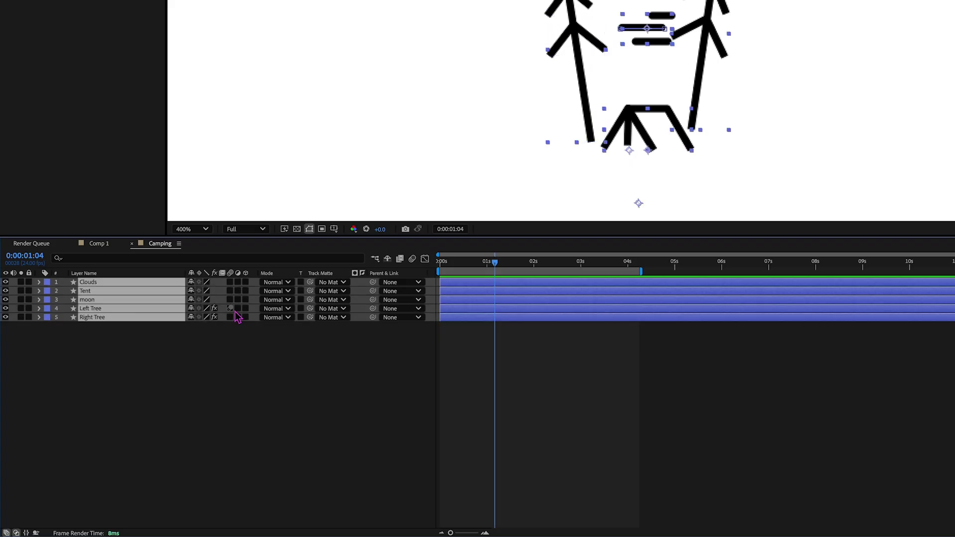
pyautogui.moveTo(232, 285); pyautogui.dragTo(232, 326)
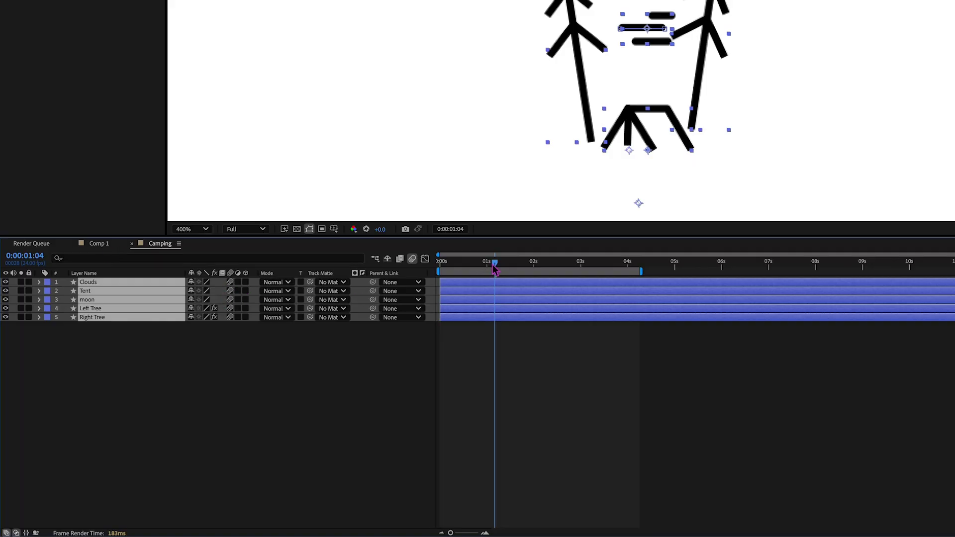
pyautogui.press('space')
pyautogui.press('space')
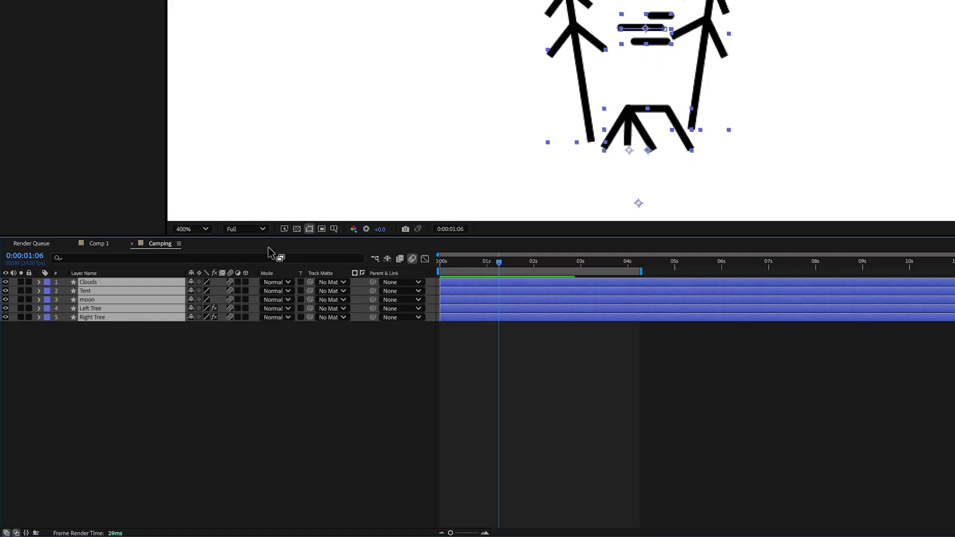
# - Open the Beach composition from Comp 1 and enable motion blur on the Sun and Clouds layers
pyautogui.click(109, 244)
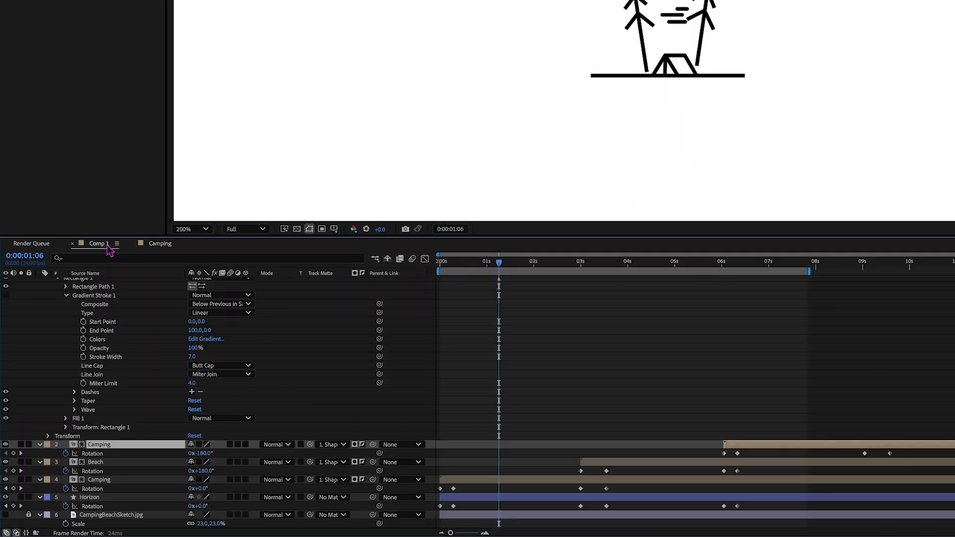
pyautogui.doubleClick(664, 464)
pyautogui.click(530, 283)
pyautogui.keyDown('shift'); pyautogui.click(526, 292); pyautogui.keyUp('shift')
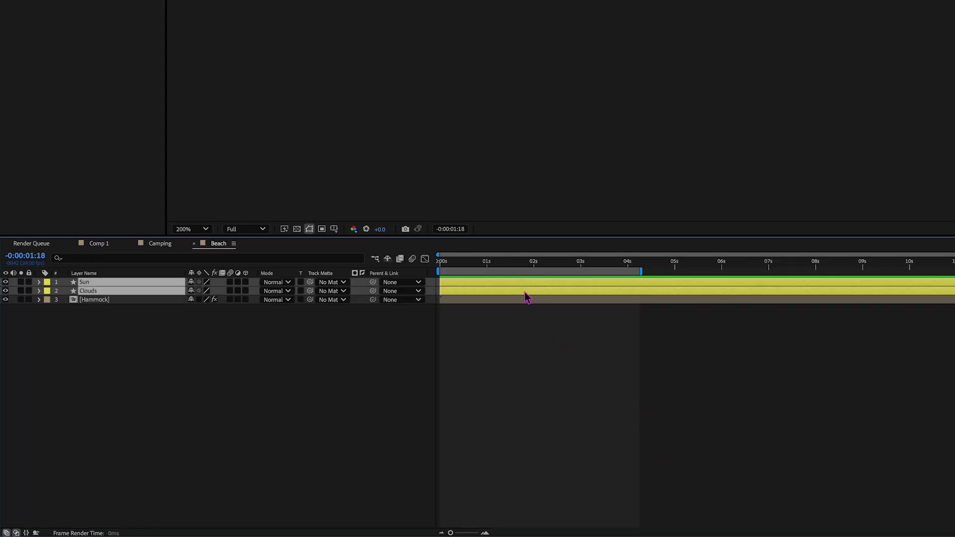
pyautogui.click(230, 291)
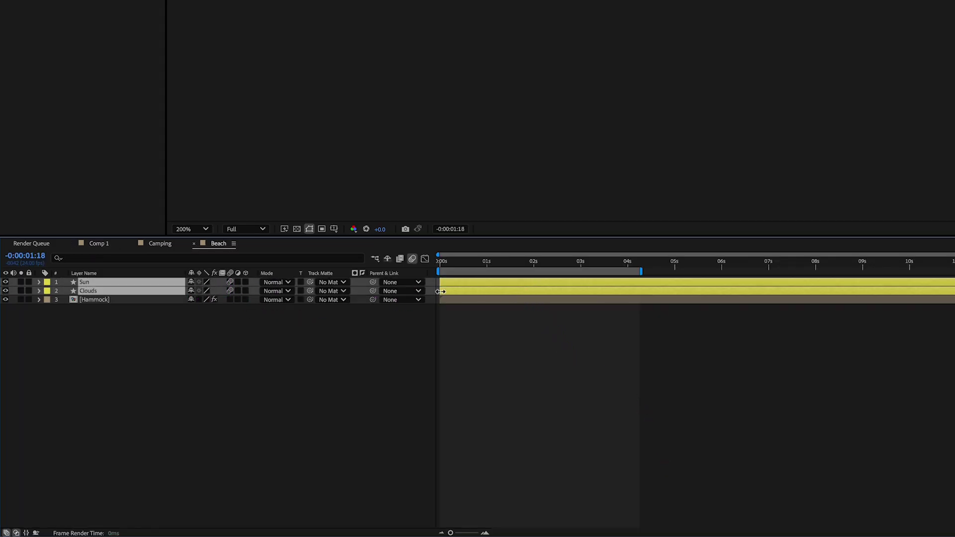
# - Open the nested Hammock composition and enable motion blur on the hammock and both palm layers
pyautogui.doubleClick(459, 301)
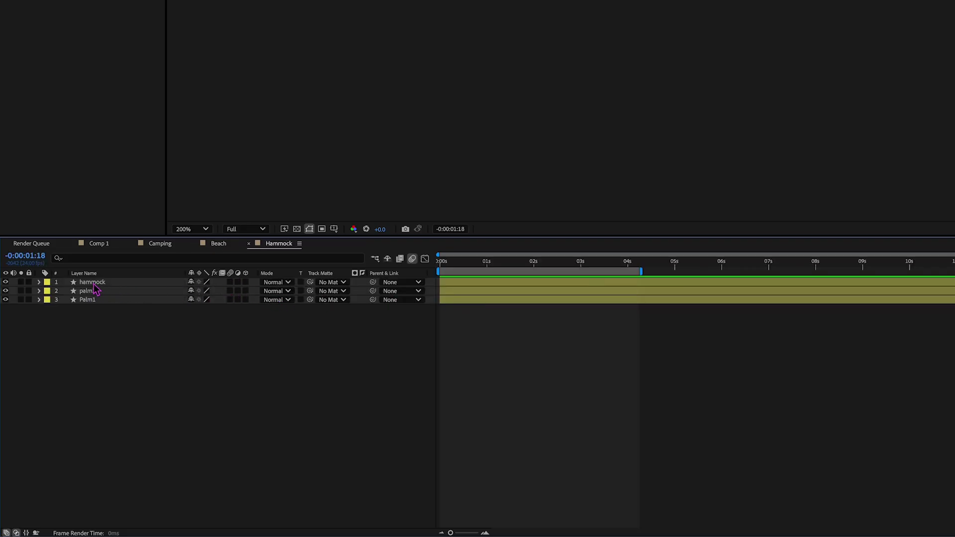
pyautogui.hotkey('ctrl', 'a')
pyautogui.click(231, 283)
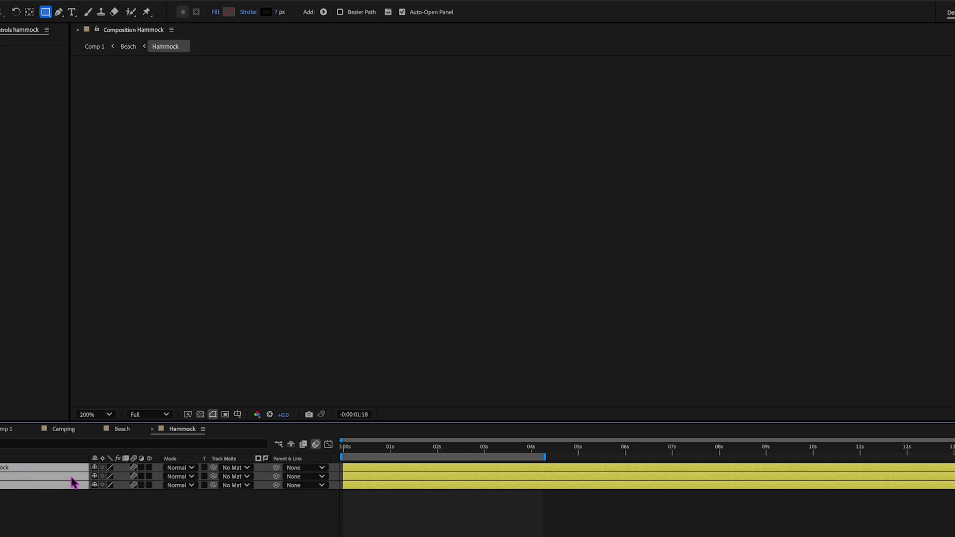
# - Enable motion blur on the Comp 1 shape, Camping, Beach and Horizon layers, collapse their properties and preview the animation
pyautogui.click(12, 429)
pyautogui.click(571, 261)
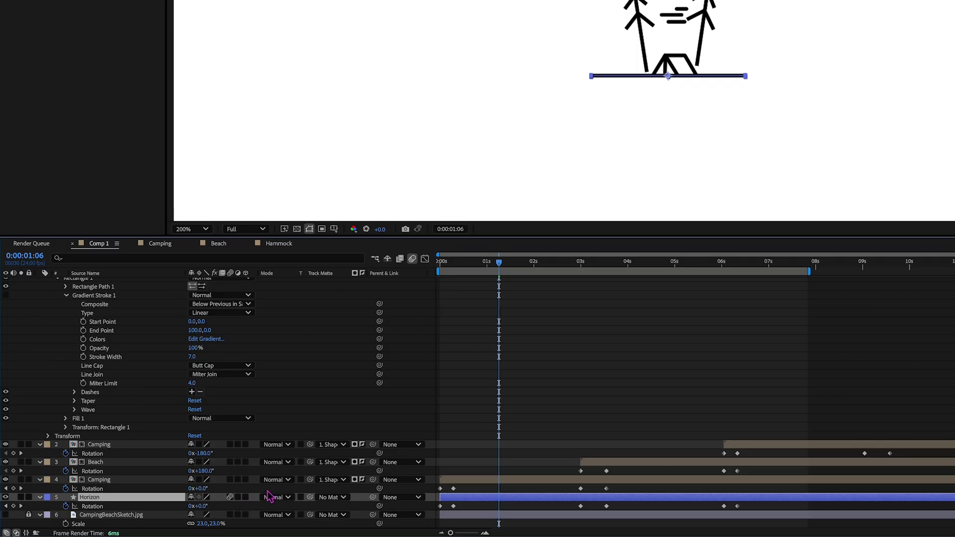
pyautogui.hotkey('ctrl', 'a')
pyautogui.scroll(1, 231, 287)
pyautogui.click(231, 283)
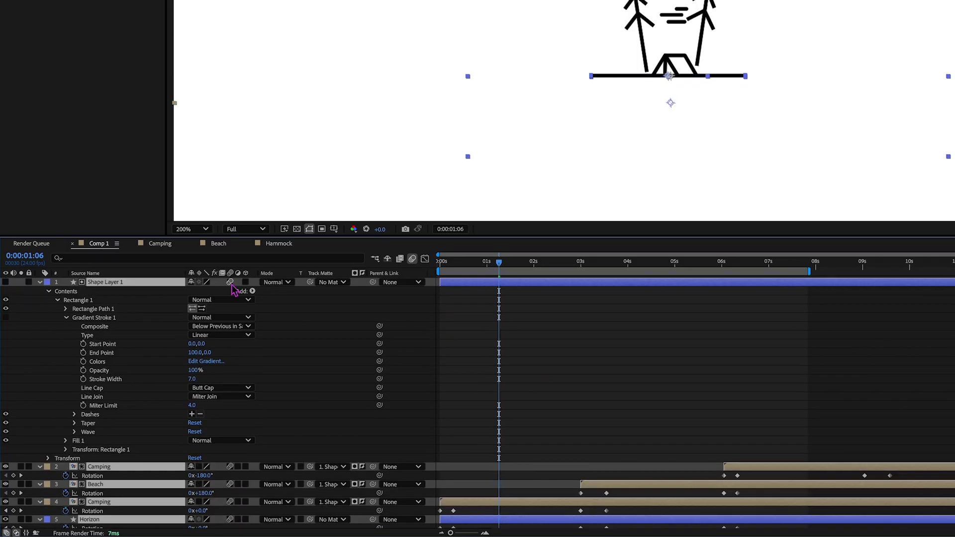
pyautogui.press('u')
pyautogui.press('space')
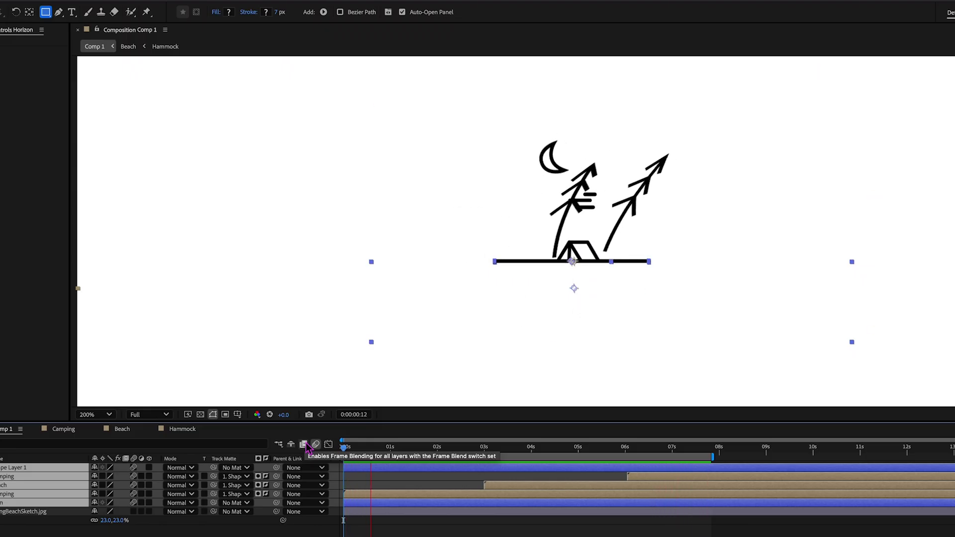
# - In the Beach composition, move the Sun layer's first Scale keyframe to 0:00:00:13
pyautogui.moveTo(503, 448); pyautogui.dragTo(513, 453)
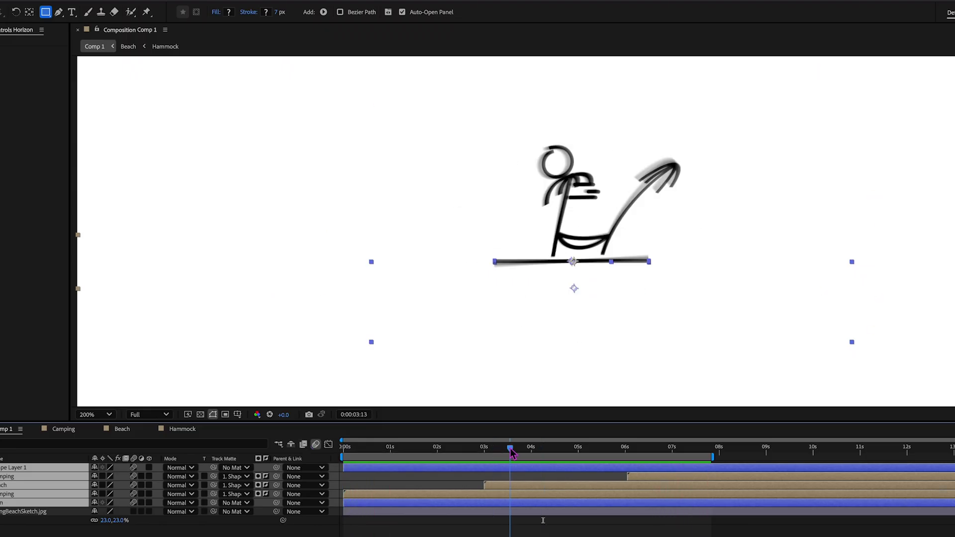
pyautogui.doubleClick(510, 487)
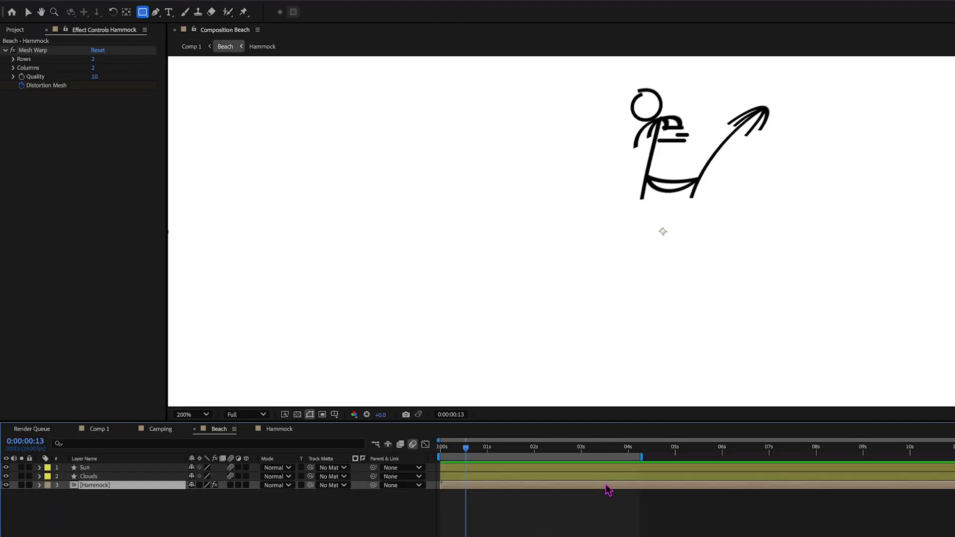
pyautogui.click(503, 470)
pyautogui.press('s')
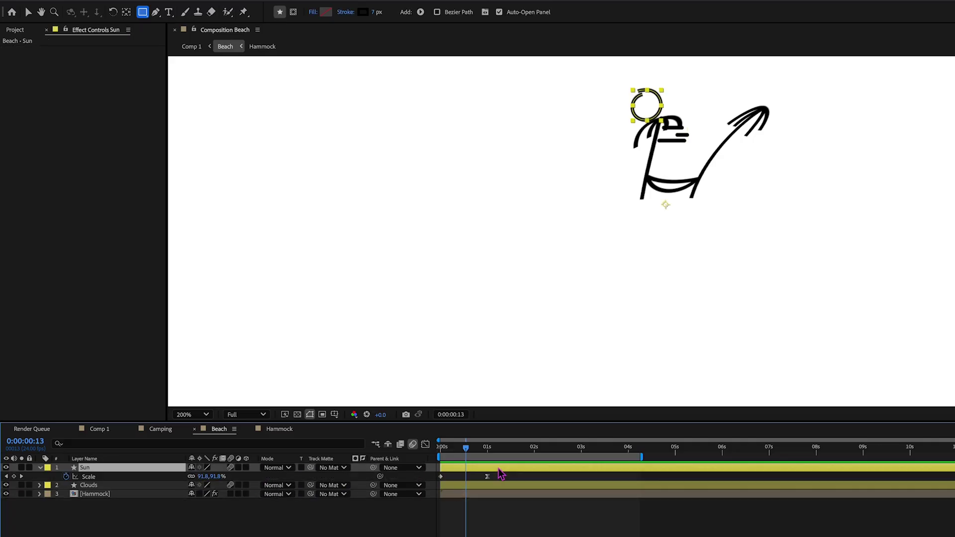
pyautogui.click(441, 477)
pyautogui.moveTo(442, 477); pyautogui.dragTo(468, 506)
# - Move the Clouds layer's first Position and Scale keyframes to 0:00:00:13 and preview the result
pyautogui.click(467, 487)
pyautogui.press('u')
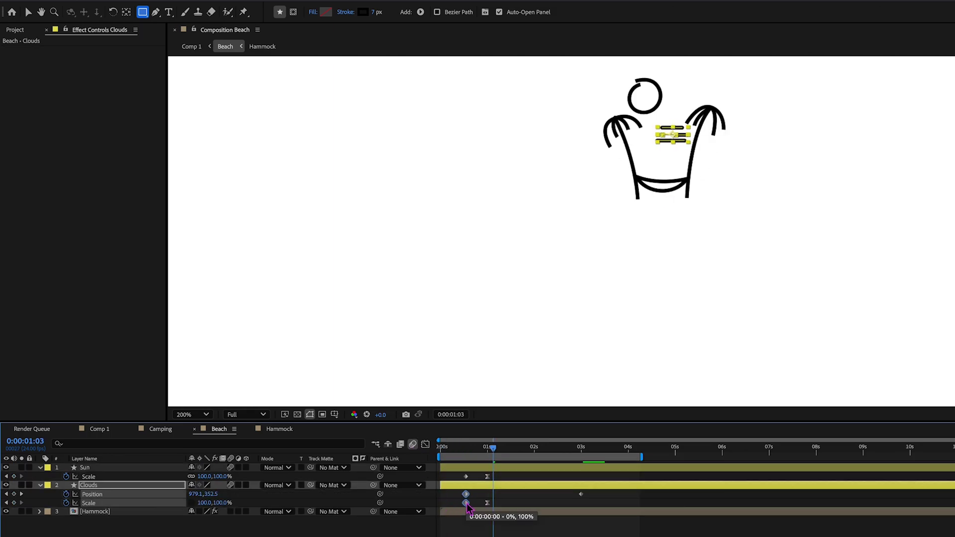
pyautogui.press('space')
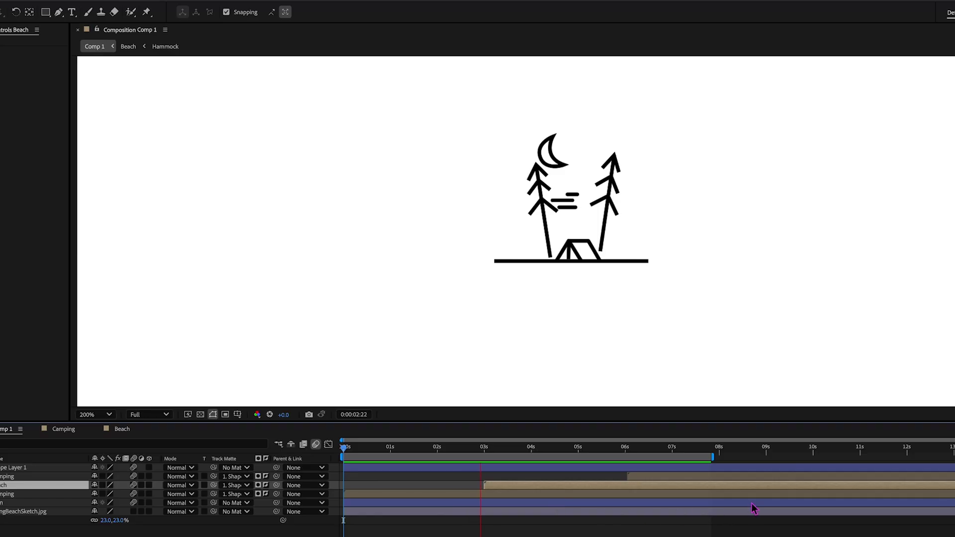
# - Reveal the Rotation keyframes of all Comp 1 layers and end the work area at 0:00:06:08
pyautogui.hotkey('ctrl', 'a')
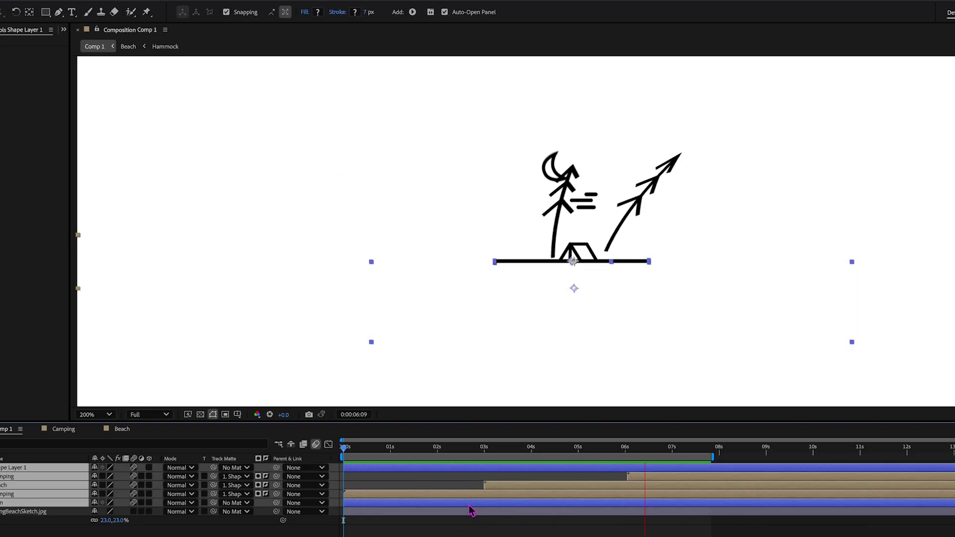
pyautogui.press('r')
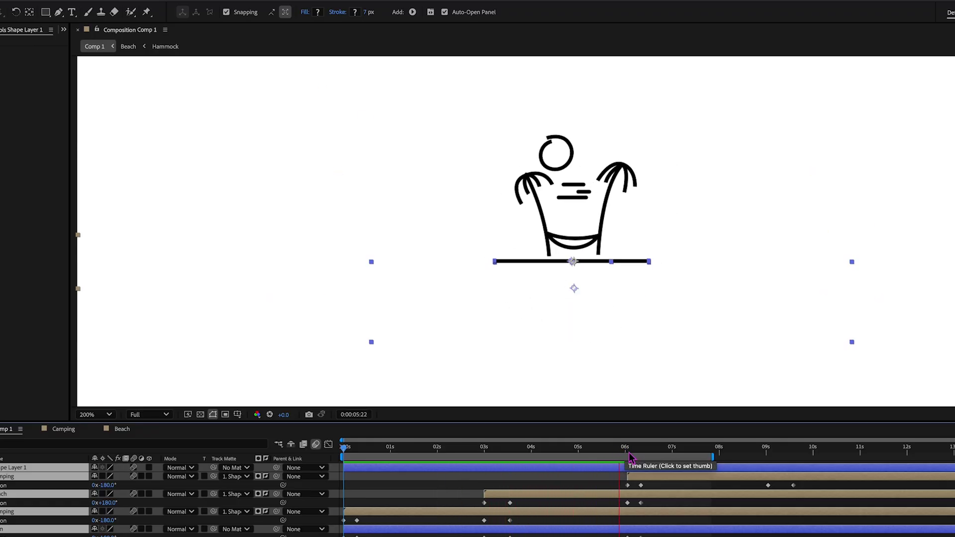
pyautogui.press('space')
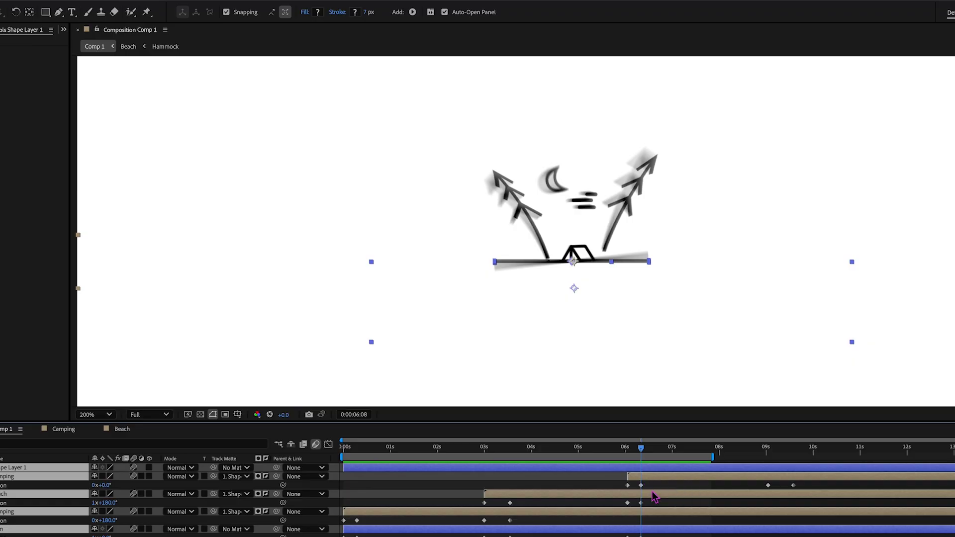
pyautogui.press('n')
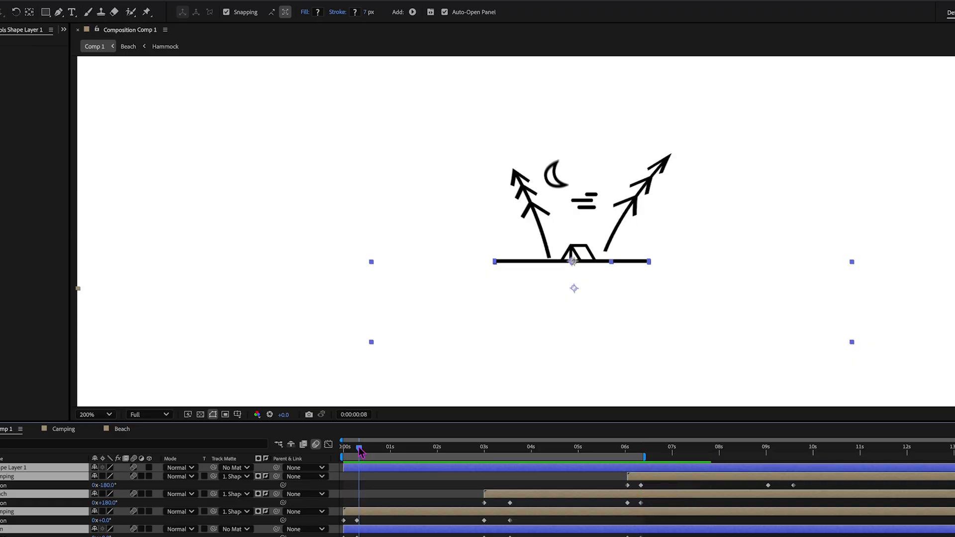
# - Start the Comp 1 work area at 0:00:00:07 and preview the loop
pyautogui.press('Home')
pyautogui.press('space')
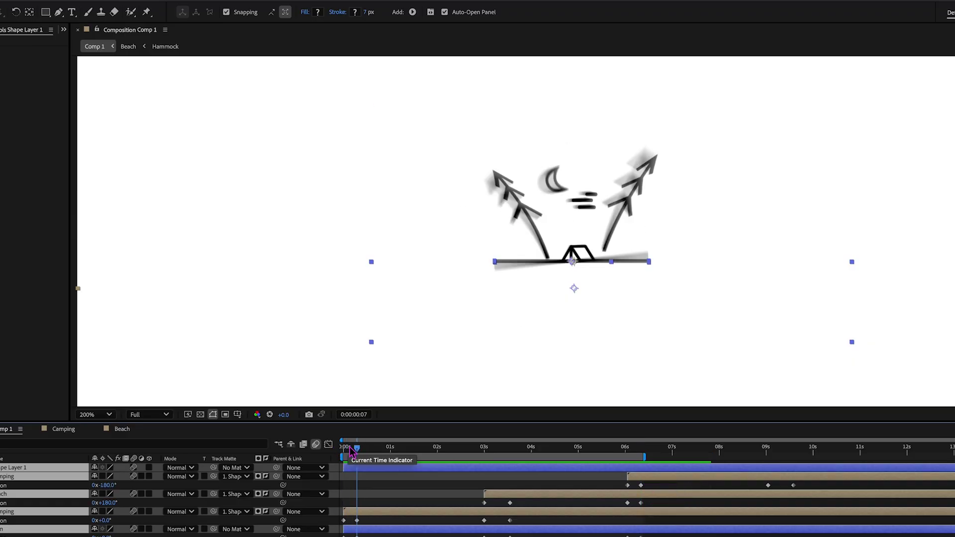
pyautogui.press('b')
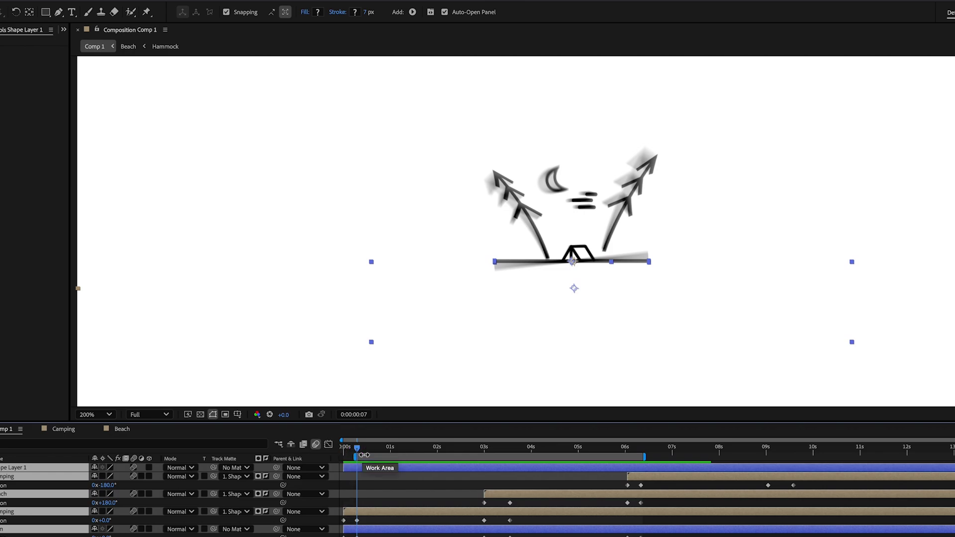
pyautogui.press('space')
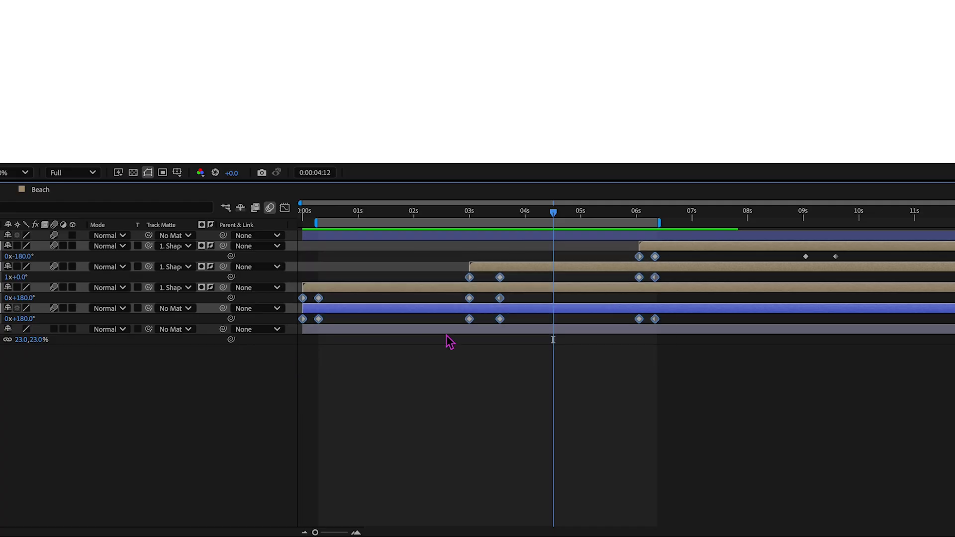
# - Apply Easy Ease to the selected Rotation keyframes of the Camping, Beach and Horizon layers, preview the motion and clear the selection
pyautogui.rightClick(500, 277)
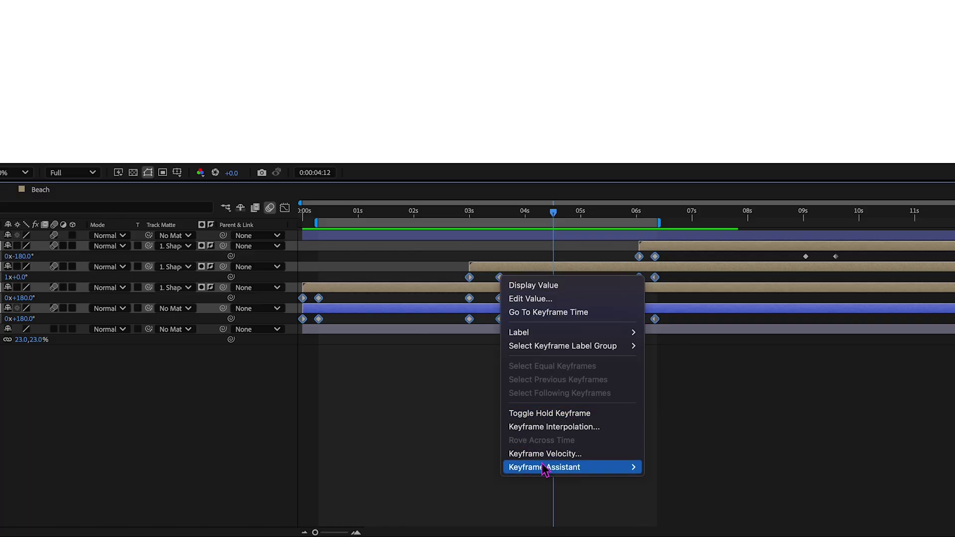
pyautogui.moveTo(567, 473)
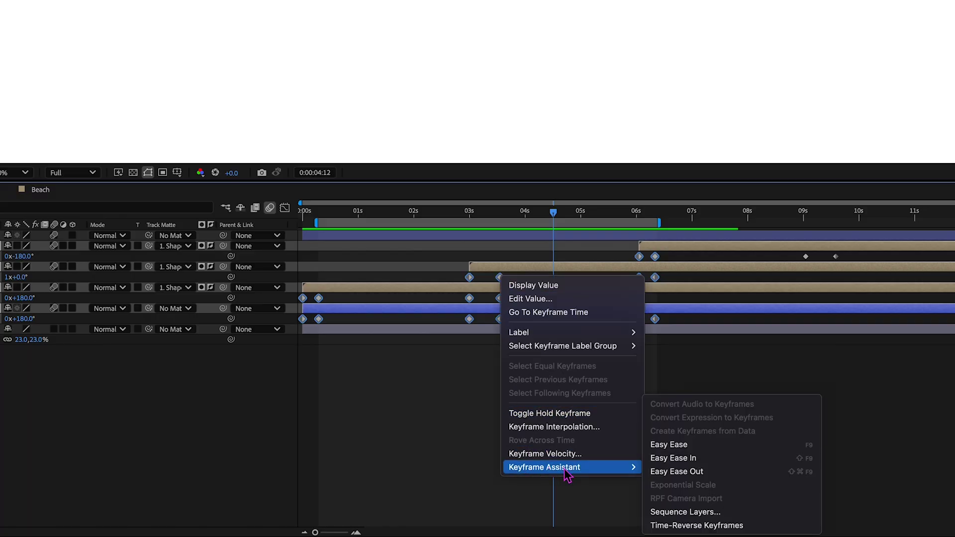
pyautogui.click(670, 449)
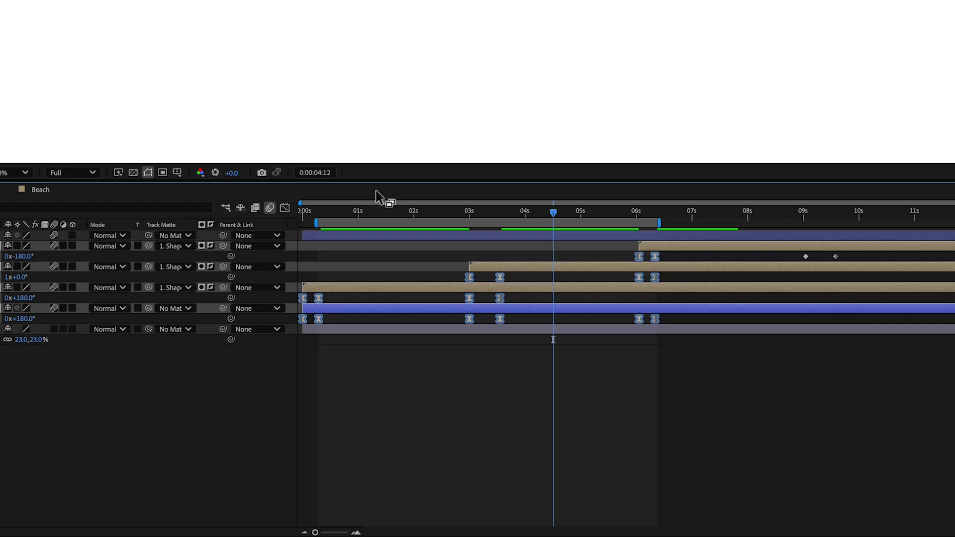
pyautogui.press('Home')
pyautogui.press('space')
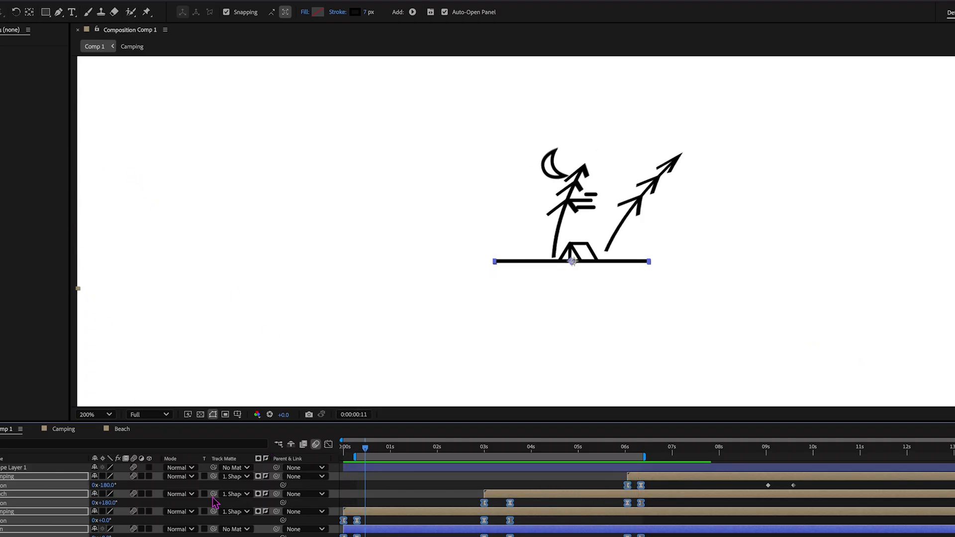
pyautogui.hotkey('ctrl', 'shift', 'a')
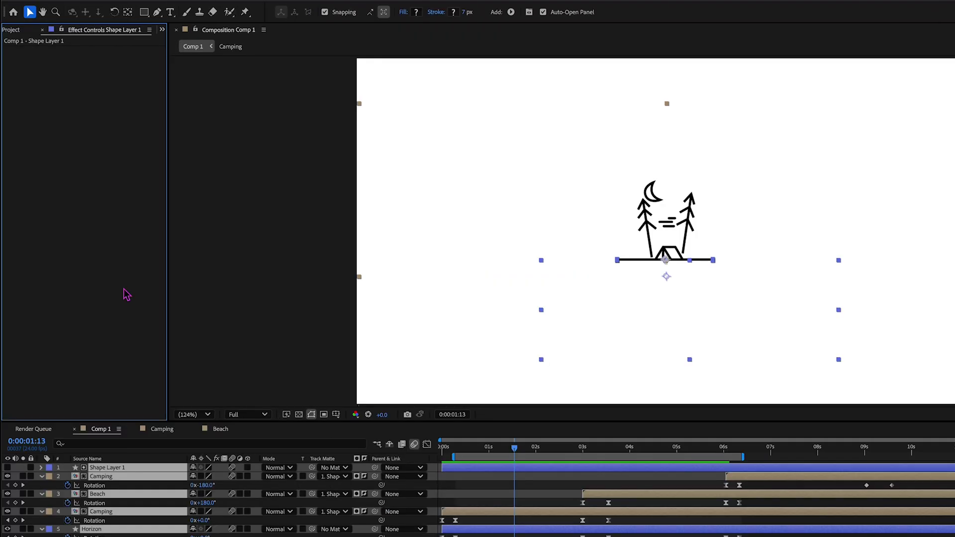
# - Import PaperTexture.jpg, place it beneath all Comp 1 layers and scale it to 29%
pyautogui.click(15, 34)
pyautogui.doubleClick(115, 335)
pyautogui.press('Return')
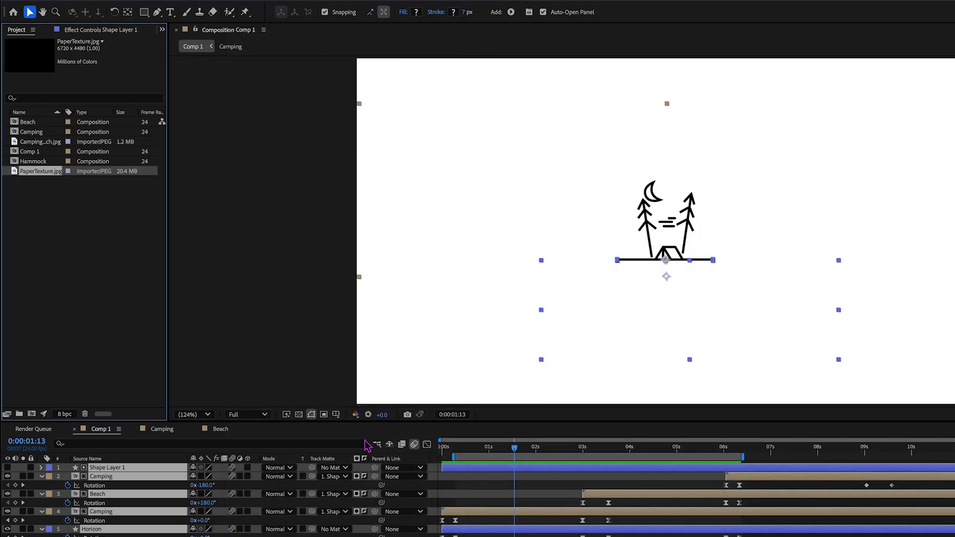
pyautogui.moveTo(51, 171); pyautogui.dragTo(106, 536)
pyautogui.press('s')
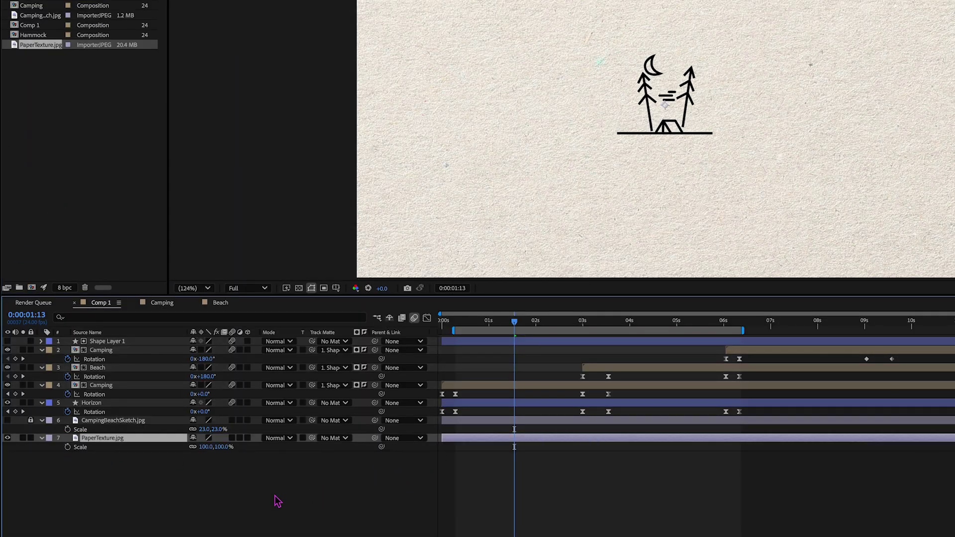
pyautogui.moveTo(209, 447); pyautogui.dragTo(123, 447)
# - Create a 1920 x 1080 px dark orange solid above the paper texture and give it a full-size elliptical mask
pyautogui.hotkey('ctrl', 'y')
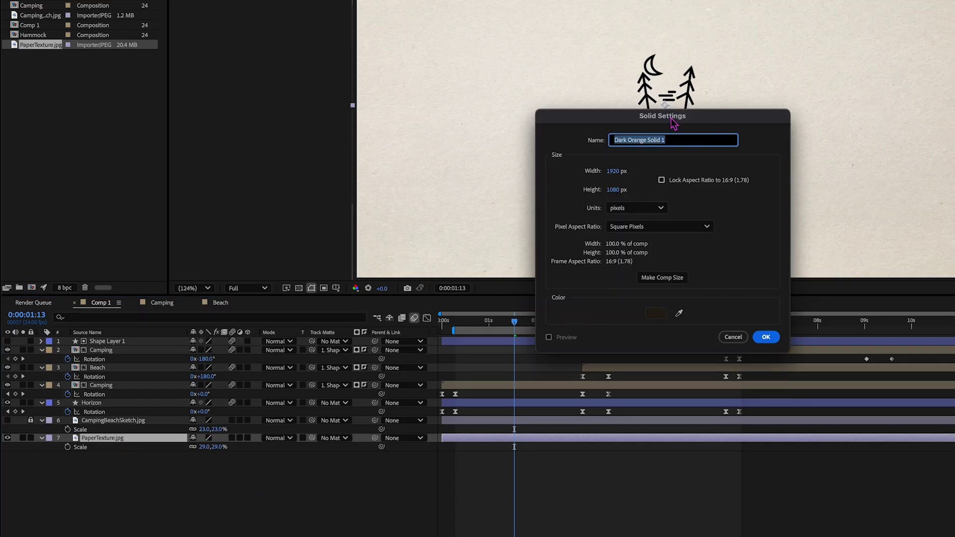
pyautogui.click(656, 313)
pyautogui.click(503, 110)
pyautogui.press('Return')
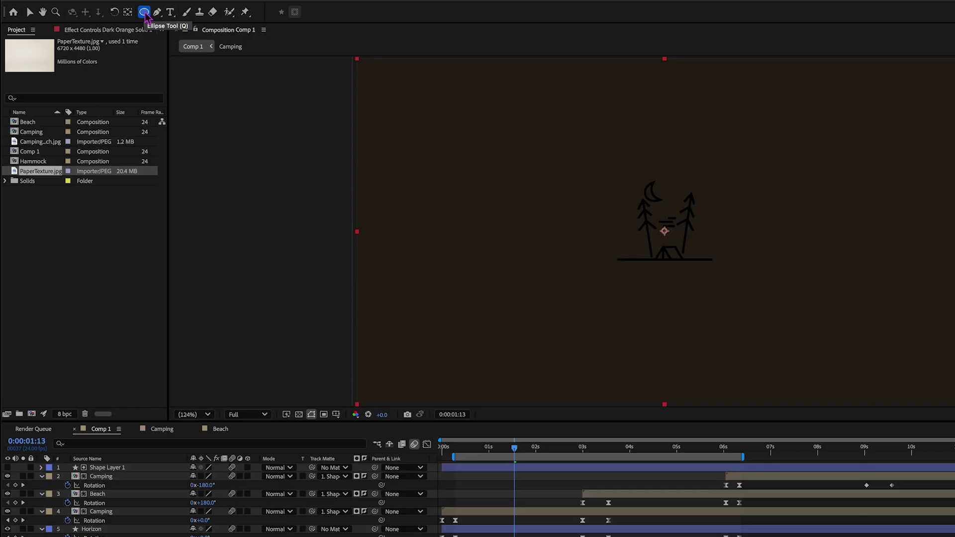
pyautogui.doubleClick(144, 11)
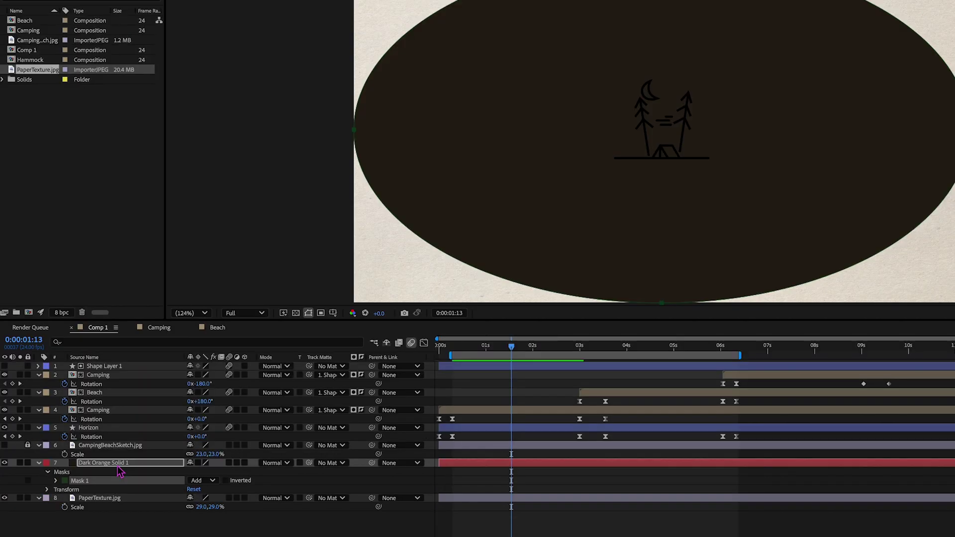
# - Set the solid's elliptical mask to Subtract and feather it by 193 pixels to form a vignette
pyautogui.press('m')
pyautogui.click(209, 473)
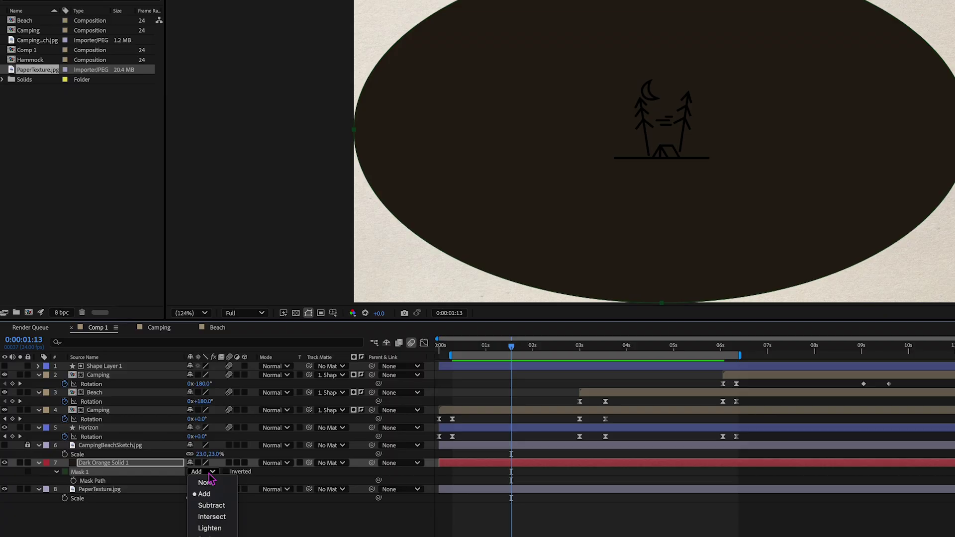
pyautogui.click(214, 506)
pyautogui.press('f')
pyautogui.moveTo(204, 480); pyautogui.dragTo(300, 484)
# - Set the vignette solid's blend mode to Multiply, with reduced opacity, and preview the animation
pyautogui.click(286, 463)
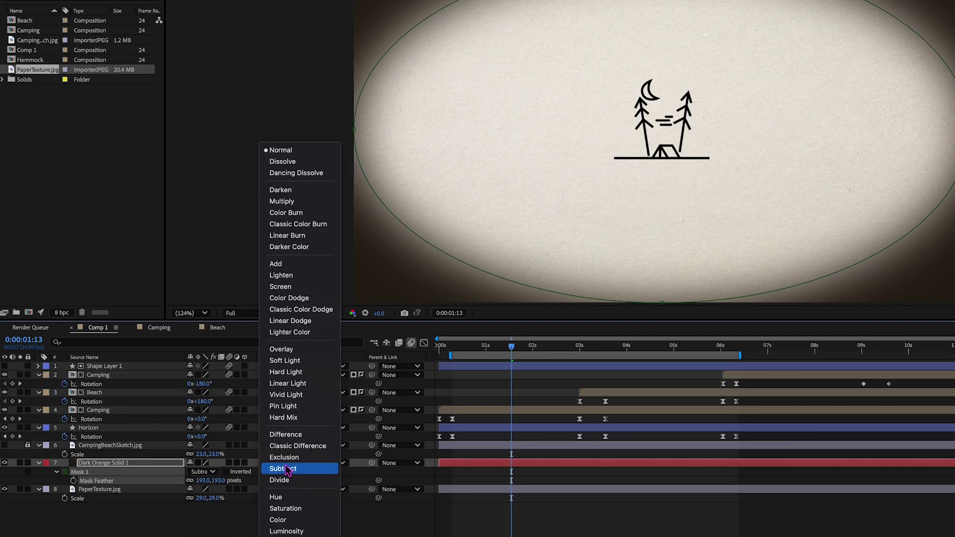
pyautogui.click(281, 201)
pyautogui.press('t')
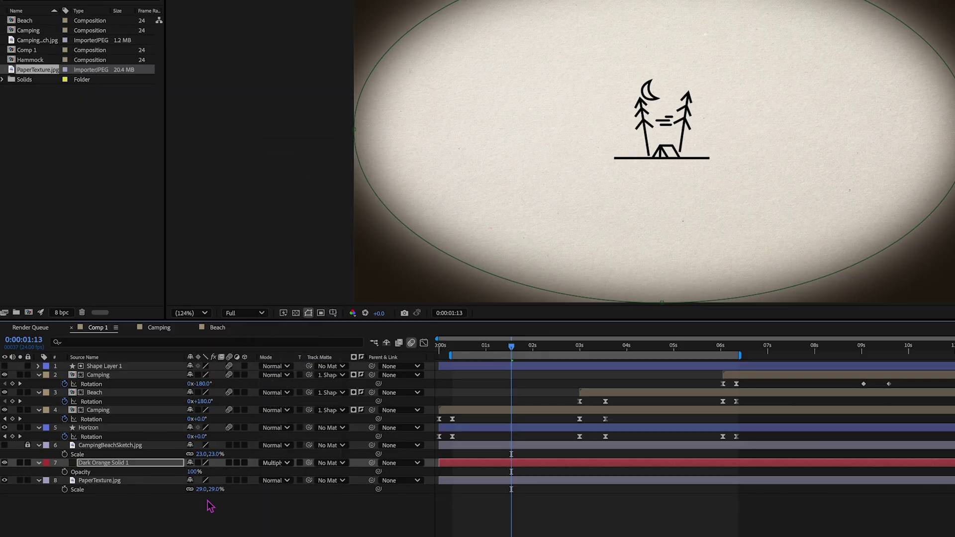
pyautogui.moveTo(193, 472); pyautogui.dragTo(166, 475)
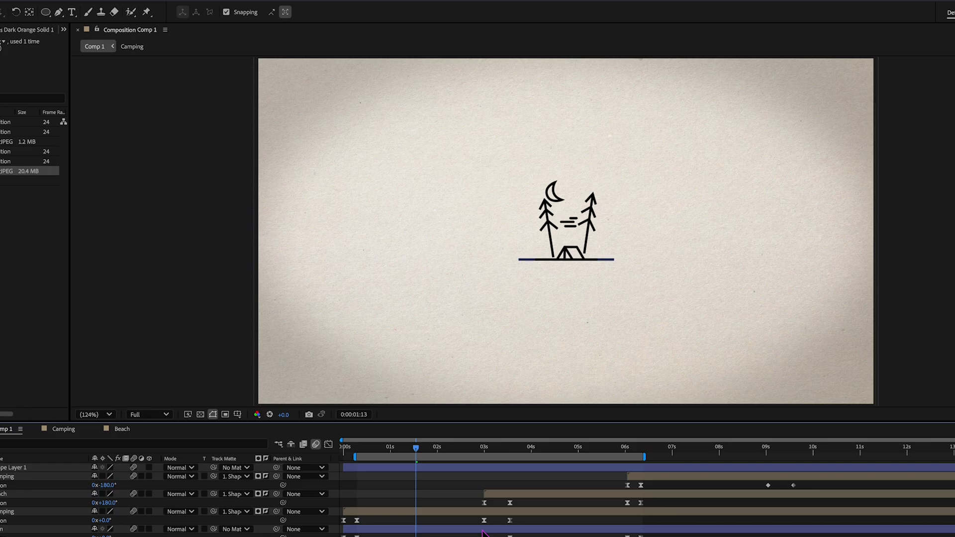
pyautogui.press('Home')
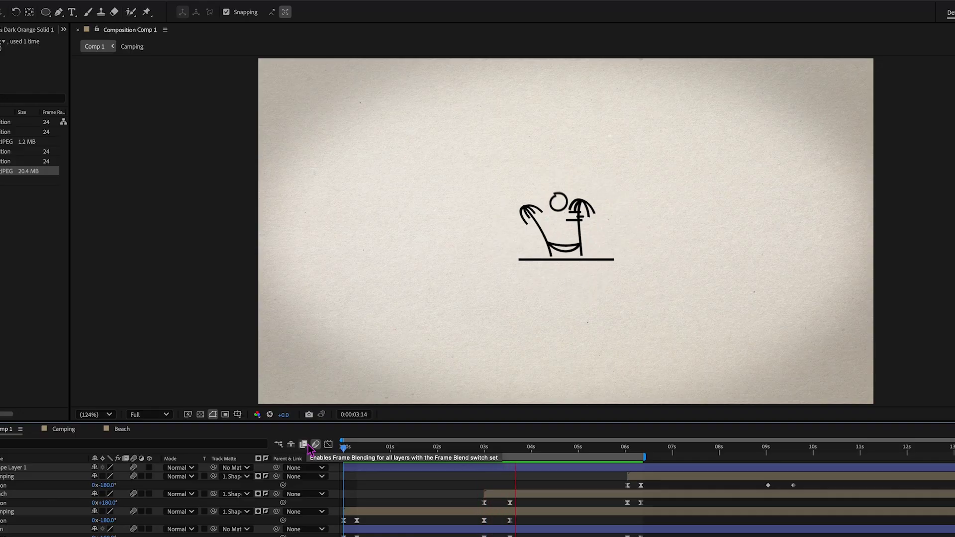
pyautogui.press('space')
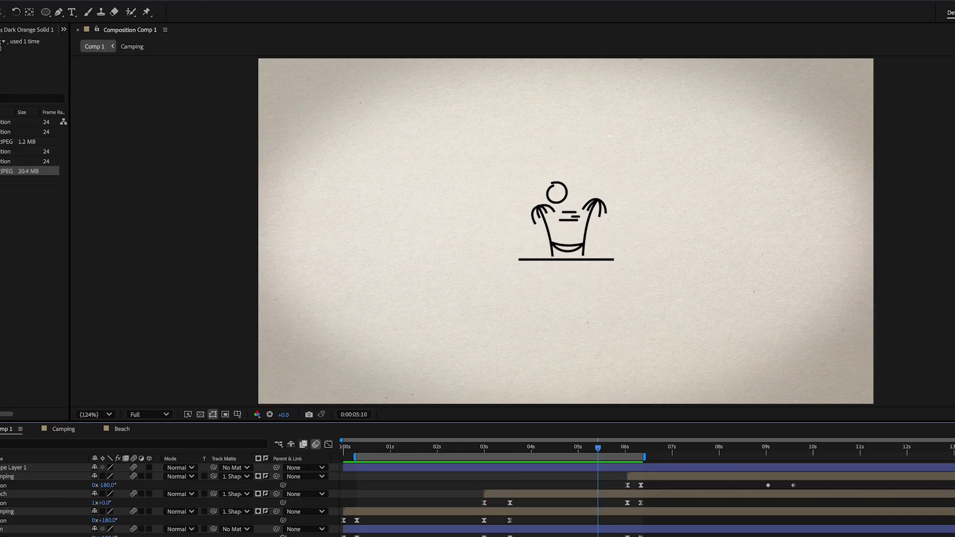
pyautogui.press('space')
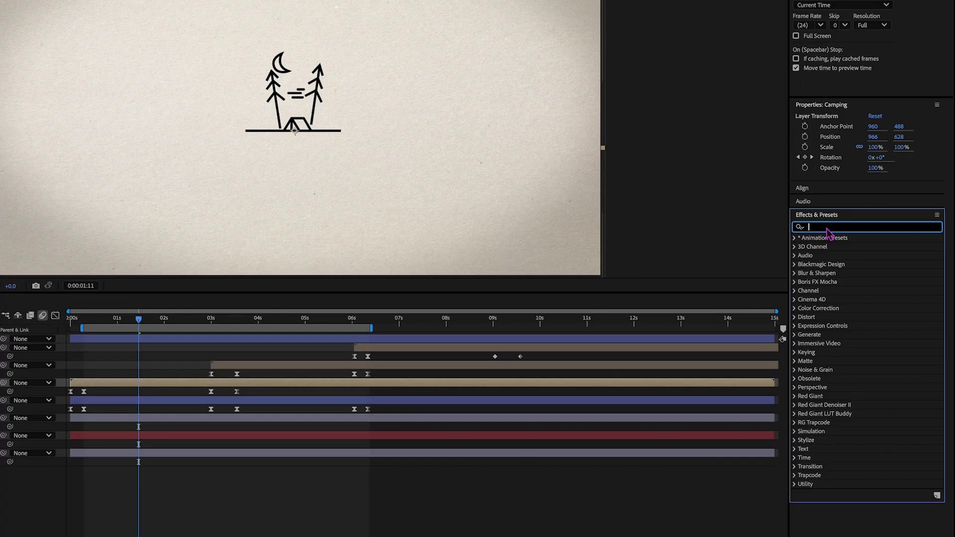
# - Apply Roughen Edges to the lower Camping layer and drive its Random Seed with the expression time*10
pyautogui.write('roud')
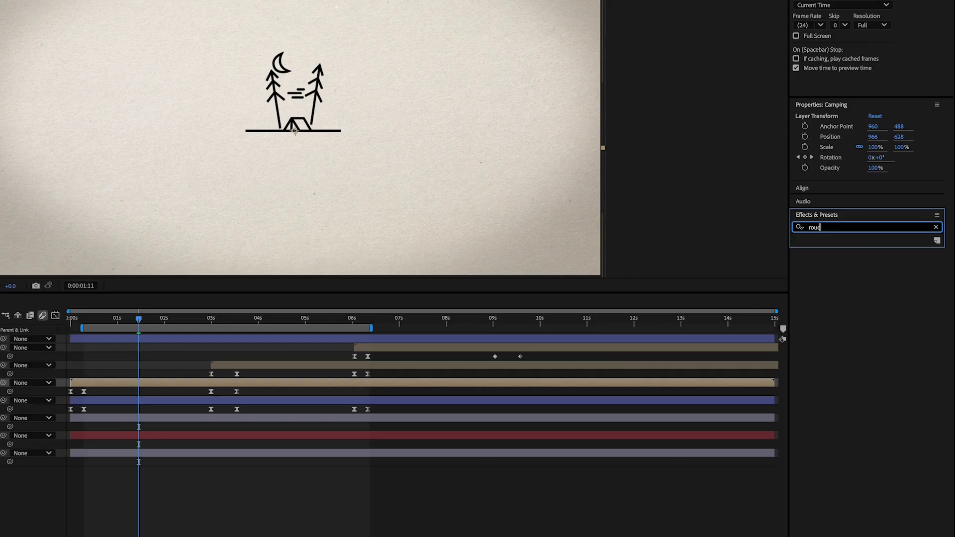
pyautogui.write('gh')
pyautogui.moveTo(853, 247); pyautogui.dragTo(164, 386)
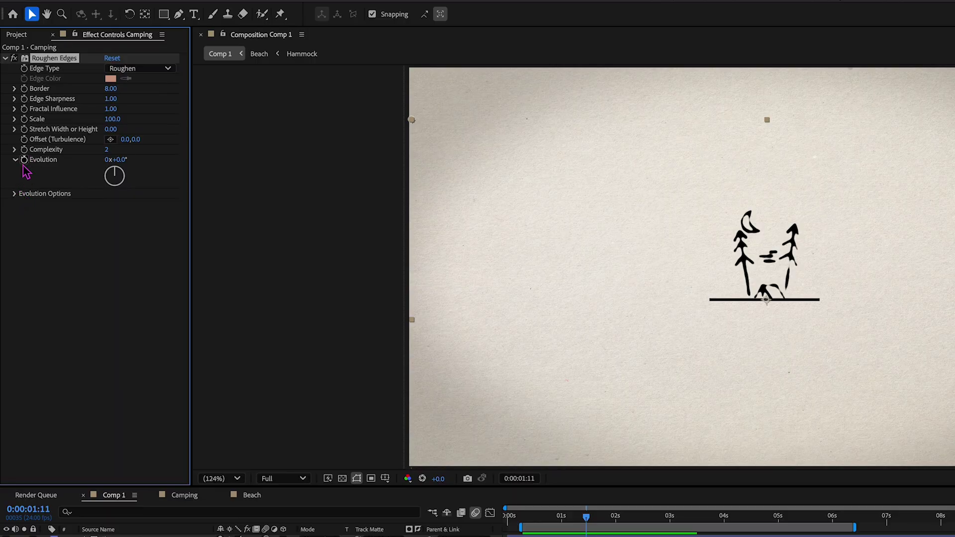
pyautogui.click(14, 194)
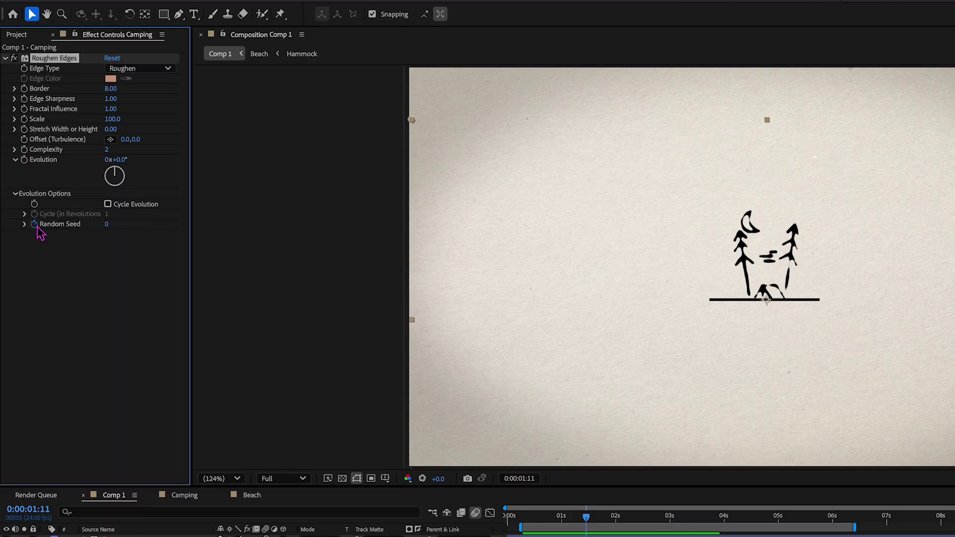
pyautogui.keyDown('alt'); pyautogui.click(36, 227); pyautogui.keyUp('alt')
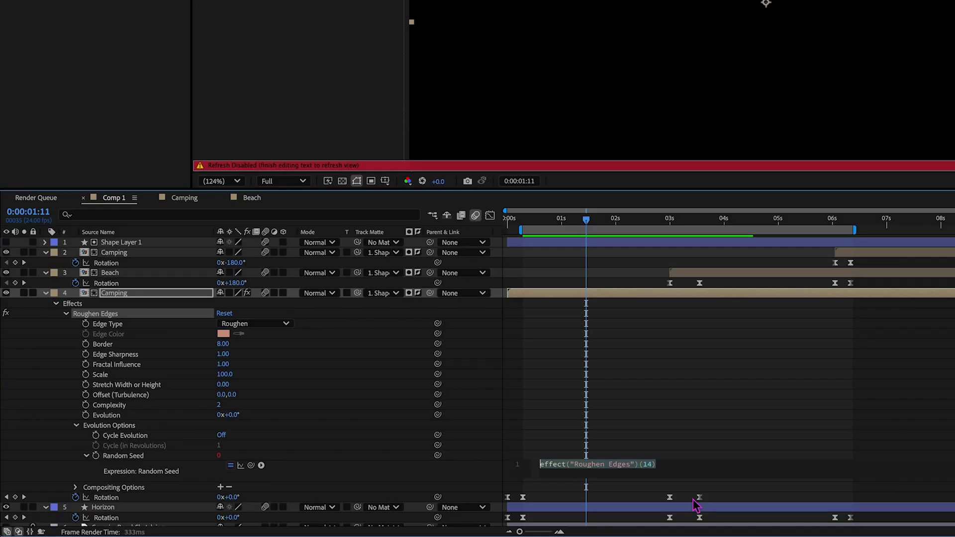
pyautogui.write('time*')
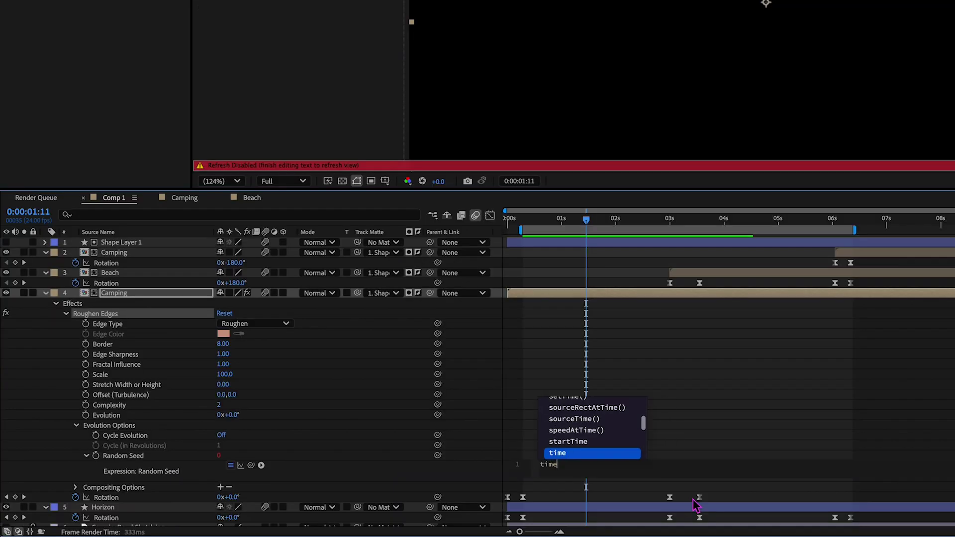
pyautogui.write('10')
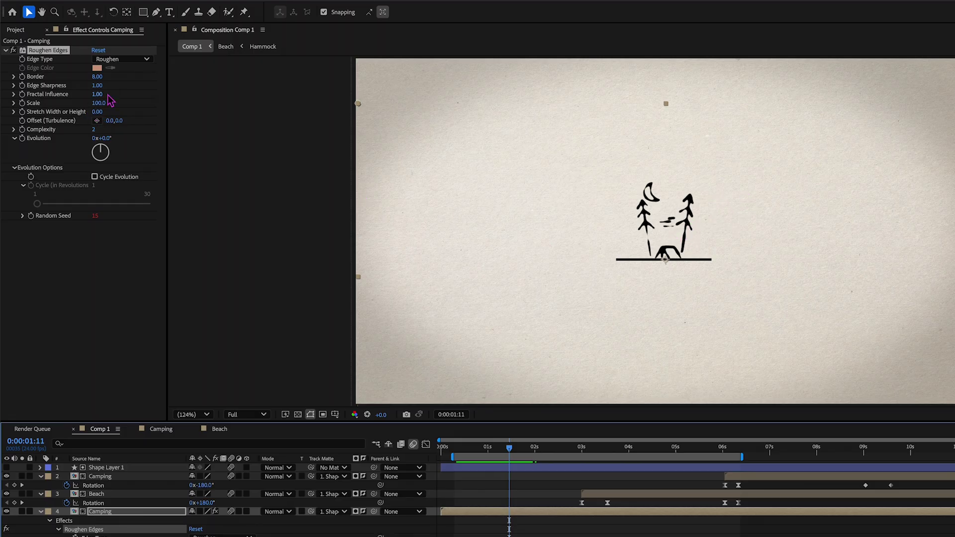
# - Set the Camping layer's Roughen Edges to Border 6.60, Fractal Influence 0.77, Complexity 4 and Scale 61, and preview it
pyautogui.click(98, 76)
pyautogui.moveTo(98, 77); pyautogui.dragTo(82, 95)
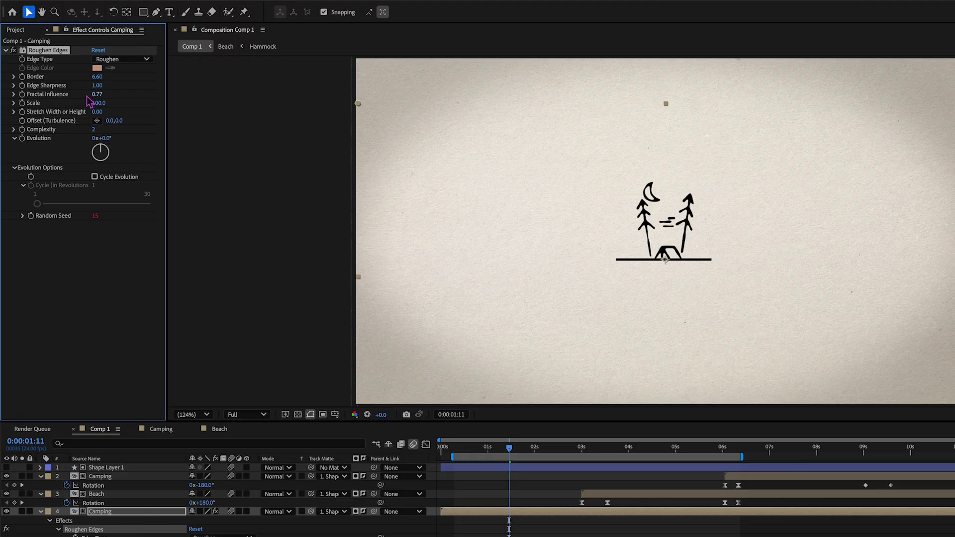
pyautogui.click(95, 129)
pyautogui.write('4')
pyautogui.press('Return')
pyautogui.moveTo(99, 103); pyautogui.dragTo(82, 107)
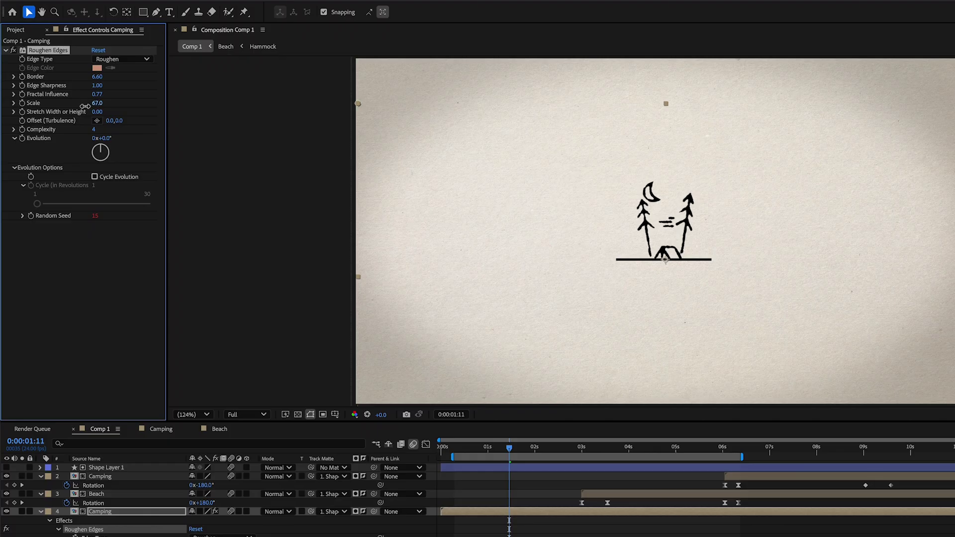
pyautogui.press('space')
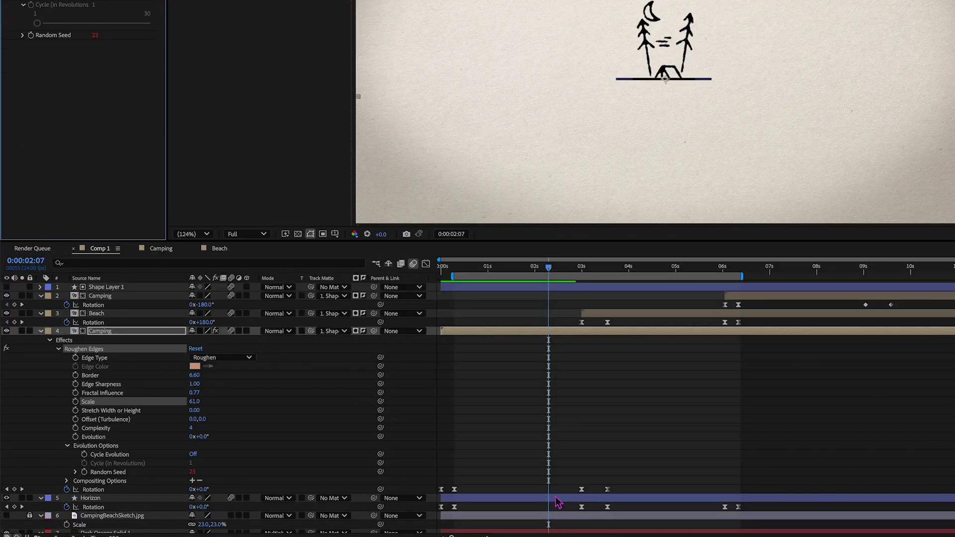
# - Paste the Roughen Edges effect onto the Horizon, Beach and upper Camping layers and preview the animation from the start
pyautogui.click(556, 500)
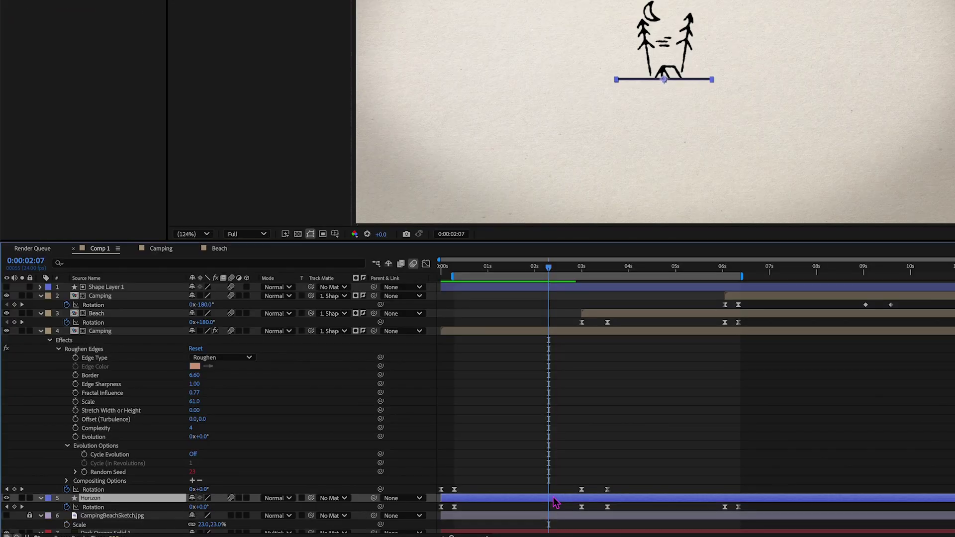
pyautogui.hotkey('ctrl', 'v')
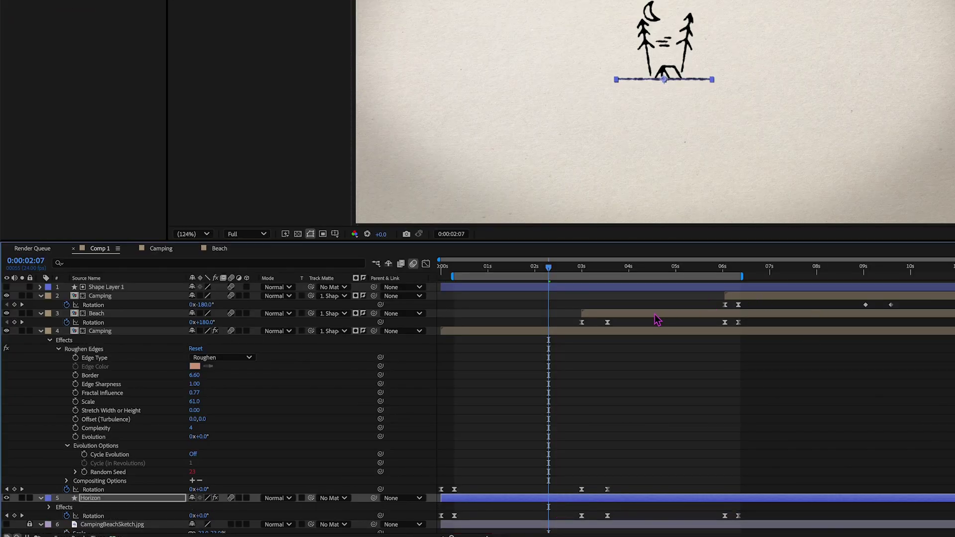
pyautogui.click(651, 315)
pyautogui.hotkey('ctrl', 'v')
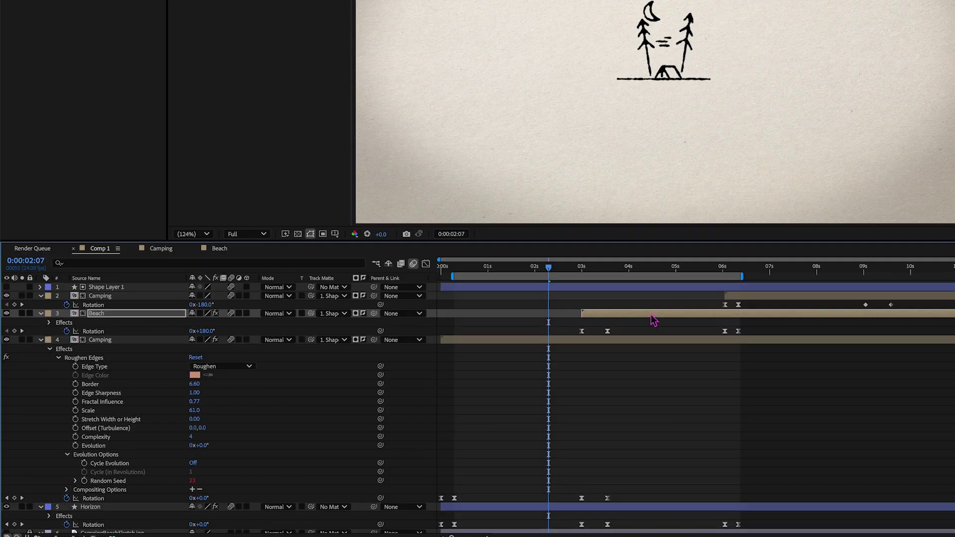
pyautogui.click(766, 299)
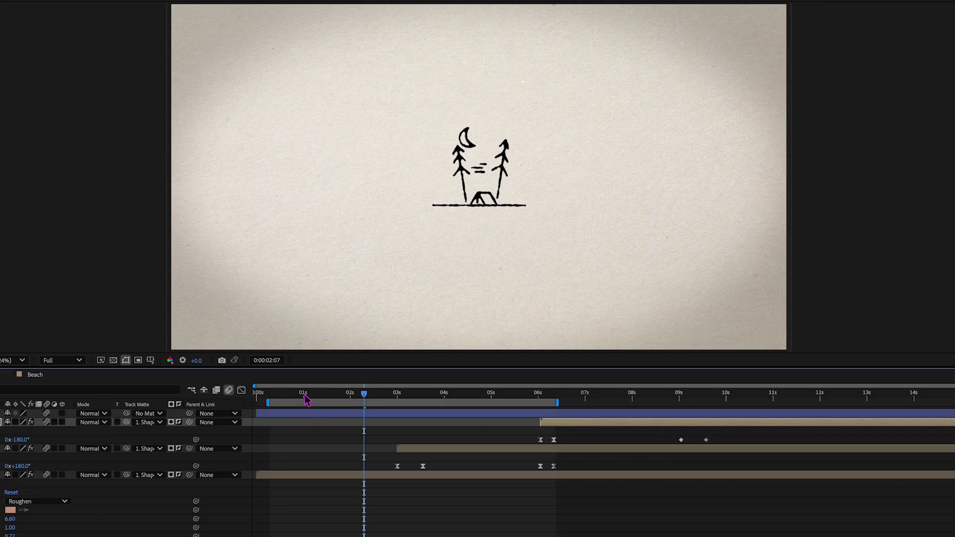
pyautogui.moveTo(490, 269); pyautogui.dragTo(436, 267)
pyautogui.click(254, 394)
pyautogui.click(258, 394)
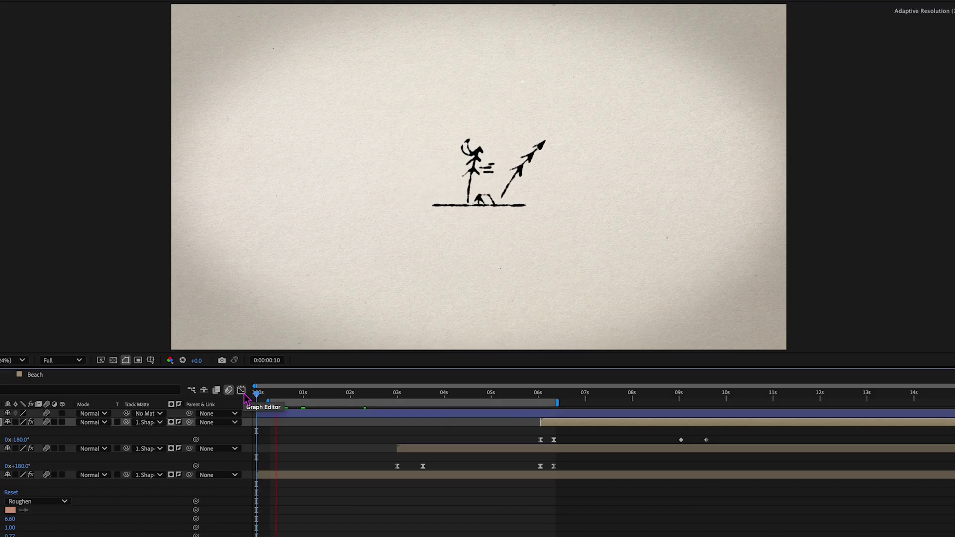